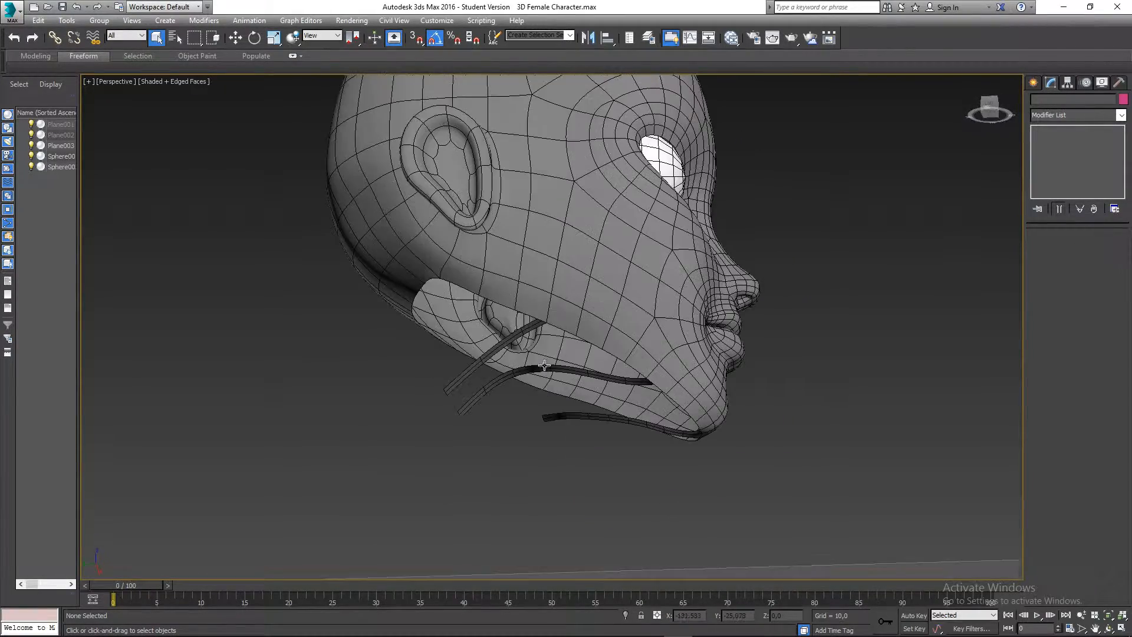
Create a cylinder primitive beside the head in the top view, about 1.07 in radius and 3.56 high
scroll(569, 348, down, 6)
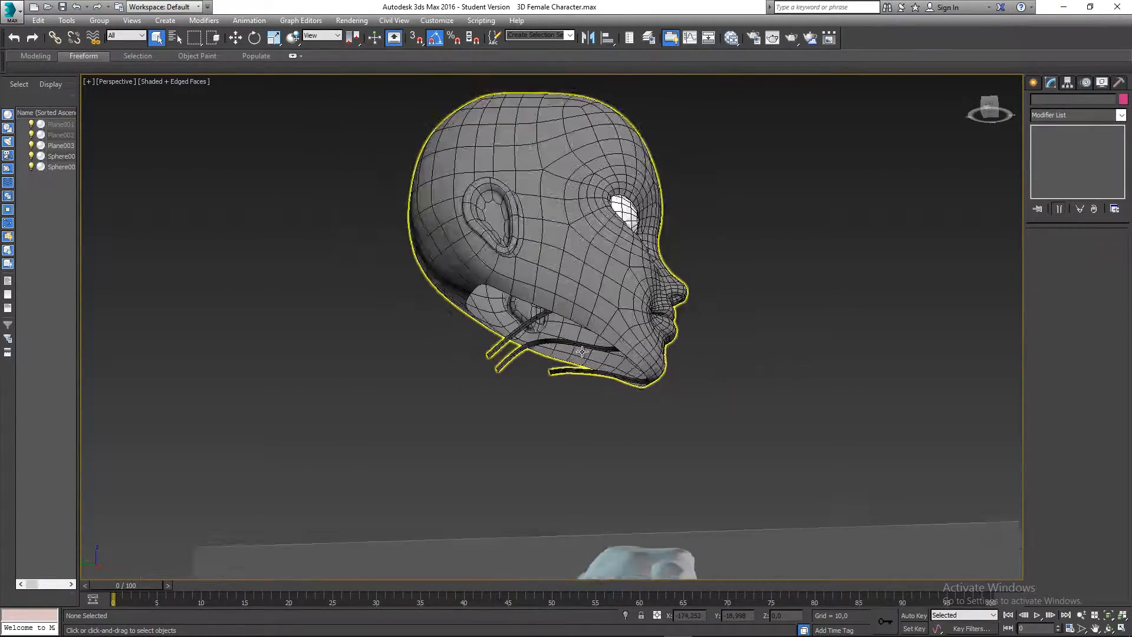
key(l)
scroll(560, 259, up, 6)
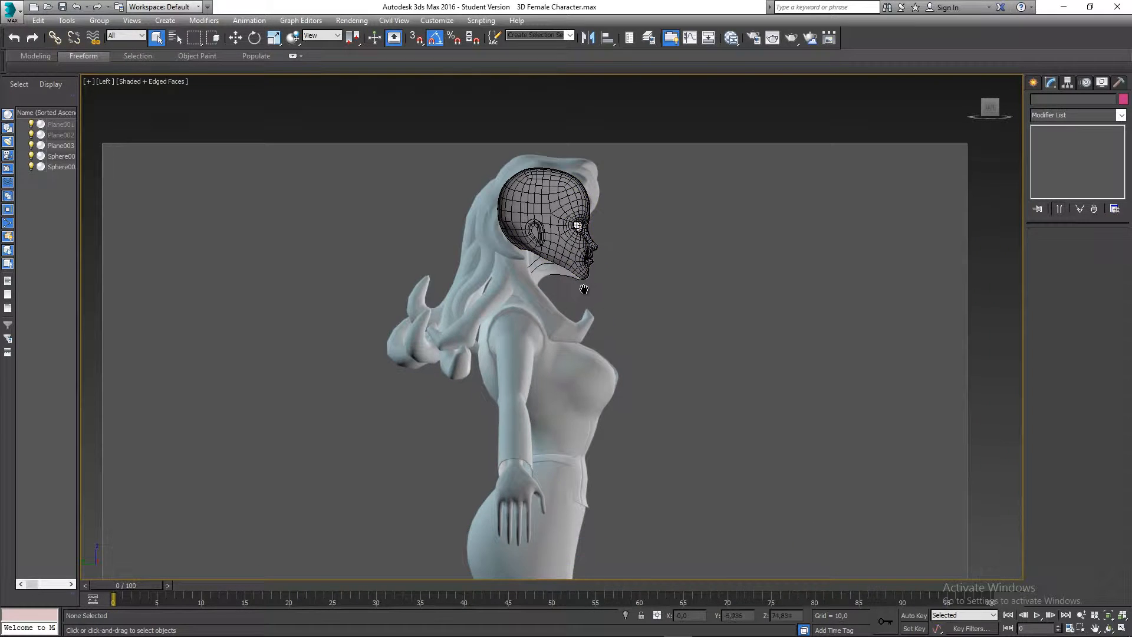
middle_drag(540, 257, 522, 272)
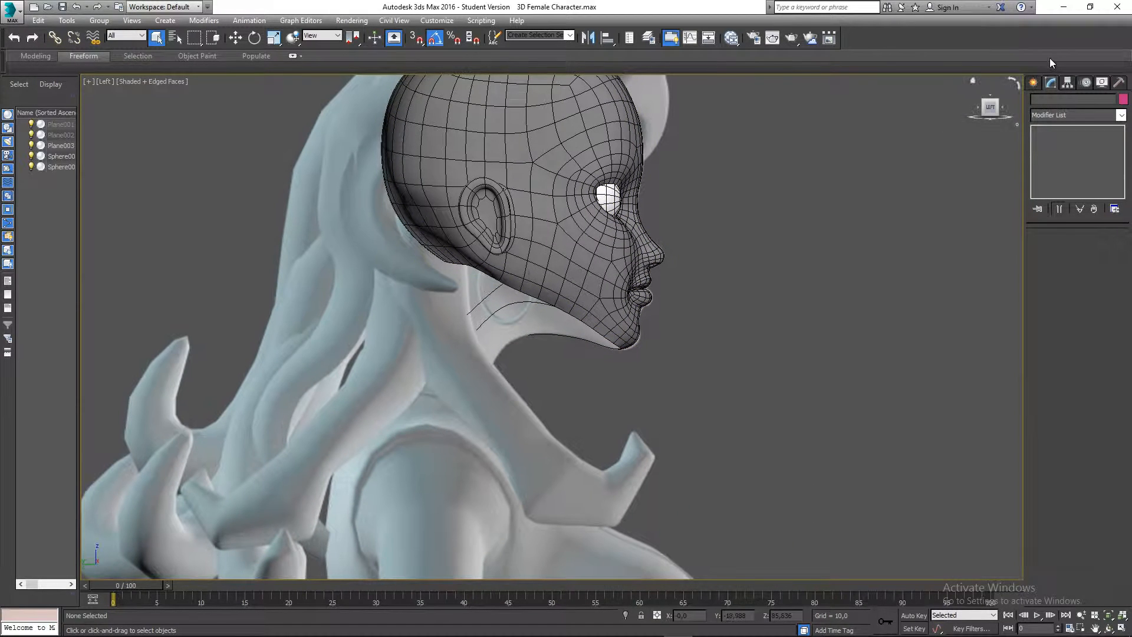
click(1033, 86)
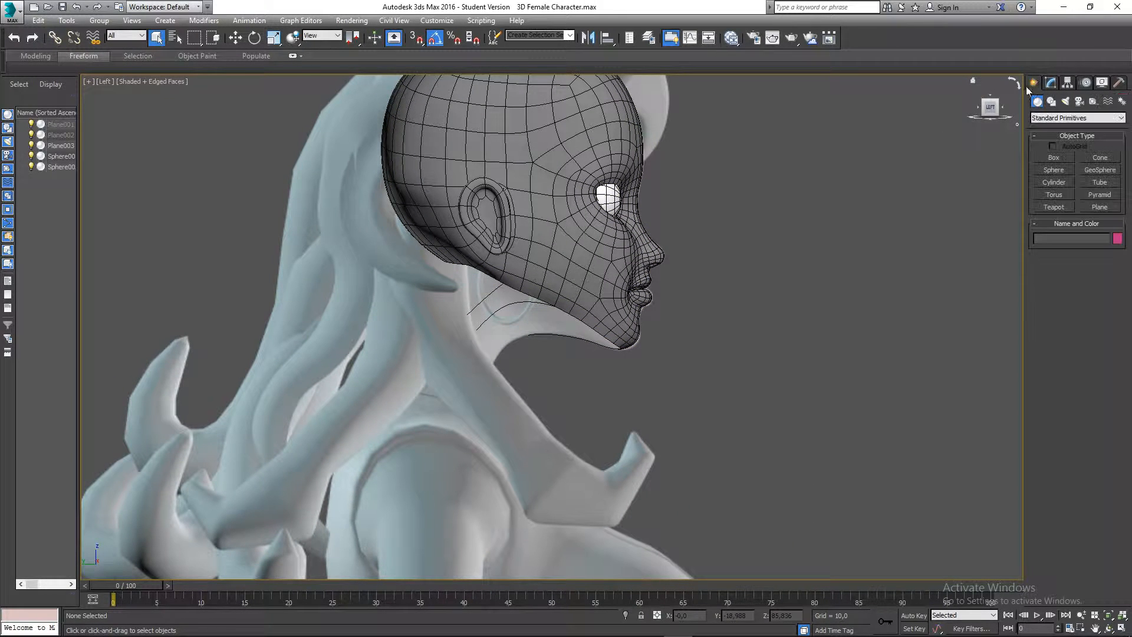
click(1053, 182)
middle_drag(509, 346, 555, 334)
middle_drag(569, 180, 534, 262)
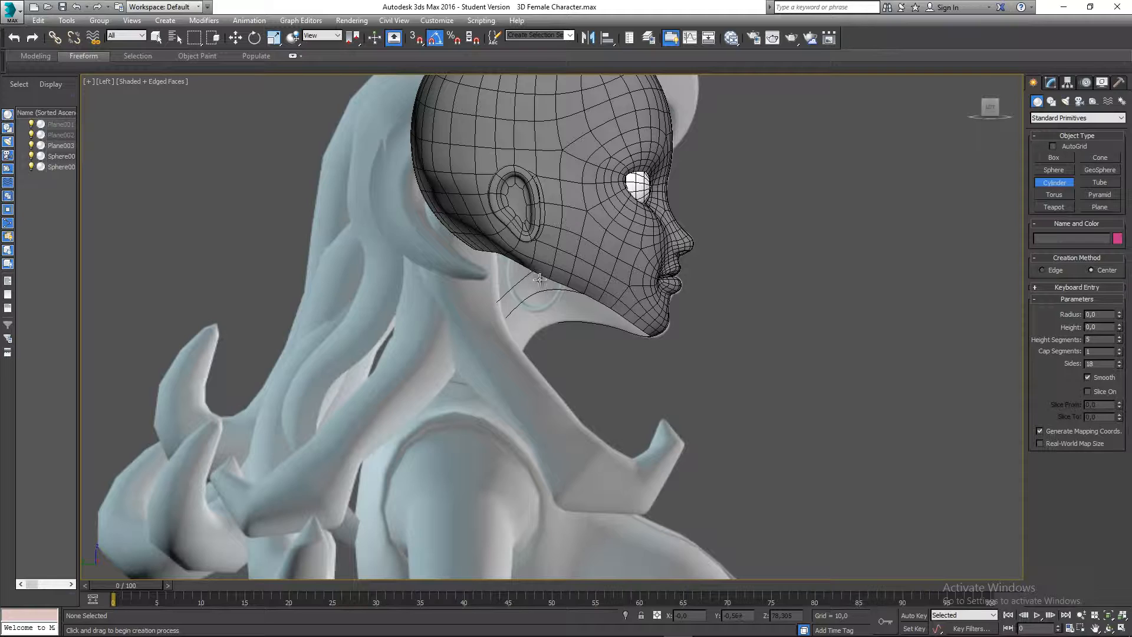
key(t)
scroll(561, 291, down, 3)
mouse_move(561, 291)
middle_down()
mouse_move(627, 285)
mouse_move(629, 301)
mouse_move(560, 298)
middle_up()
scroll(534, 298, up, 2)
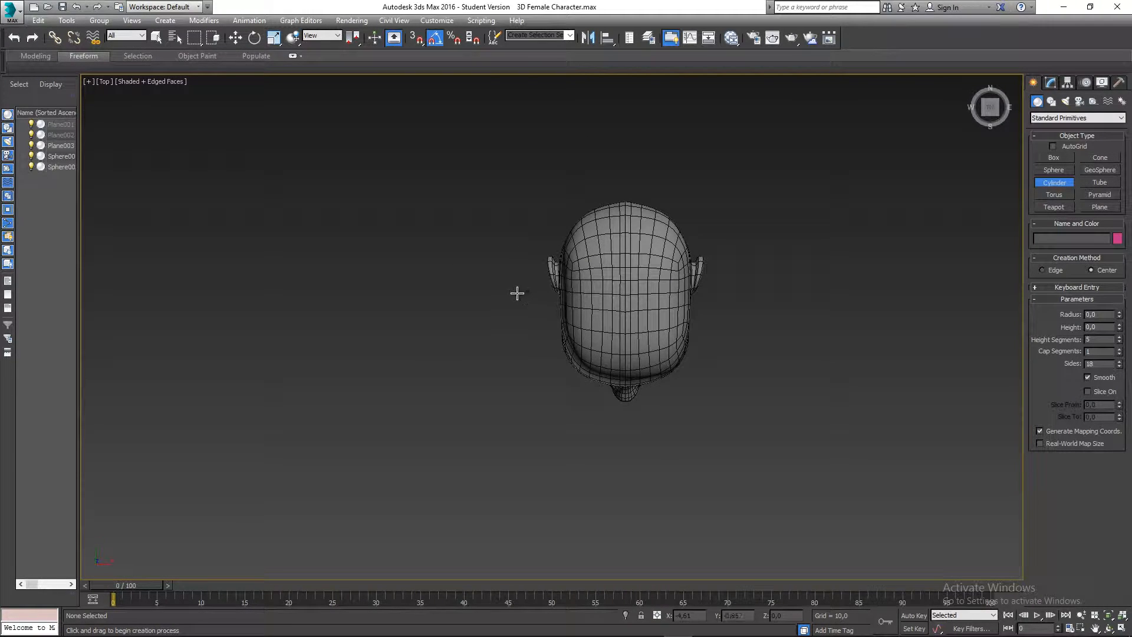
drag(505, 285, 522, 297)
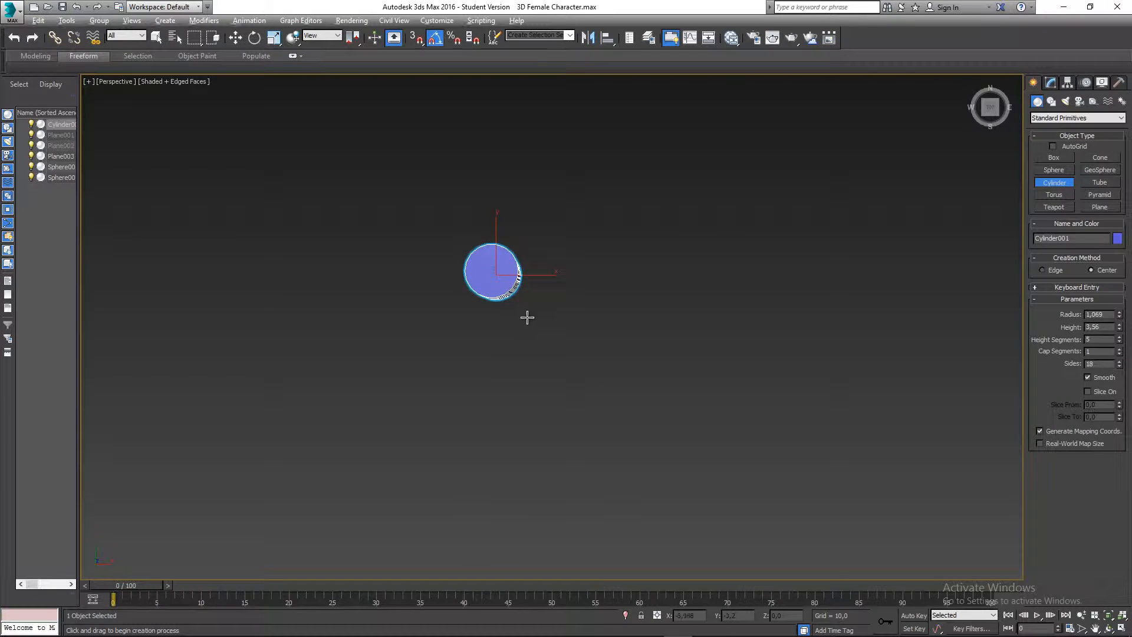
key(p)
alt+middle_drag(646, 207, 501, 299)
right_click(499, 287)
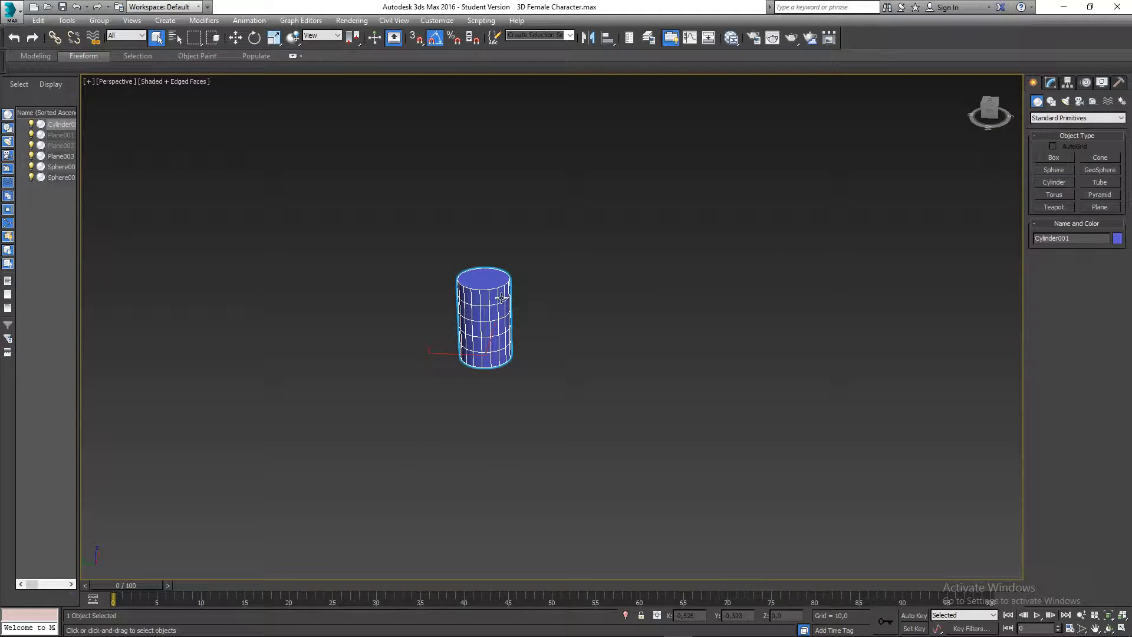
Move the cylinder up in the left view to the reference figure's neck, just below the jaw
key(l)
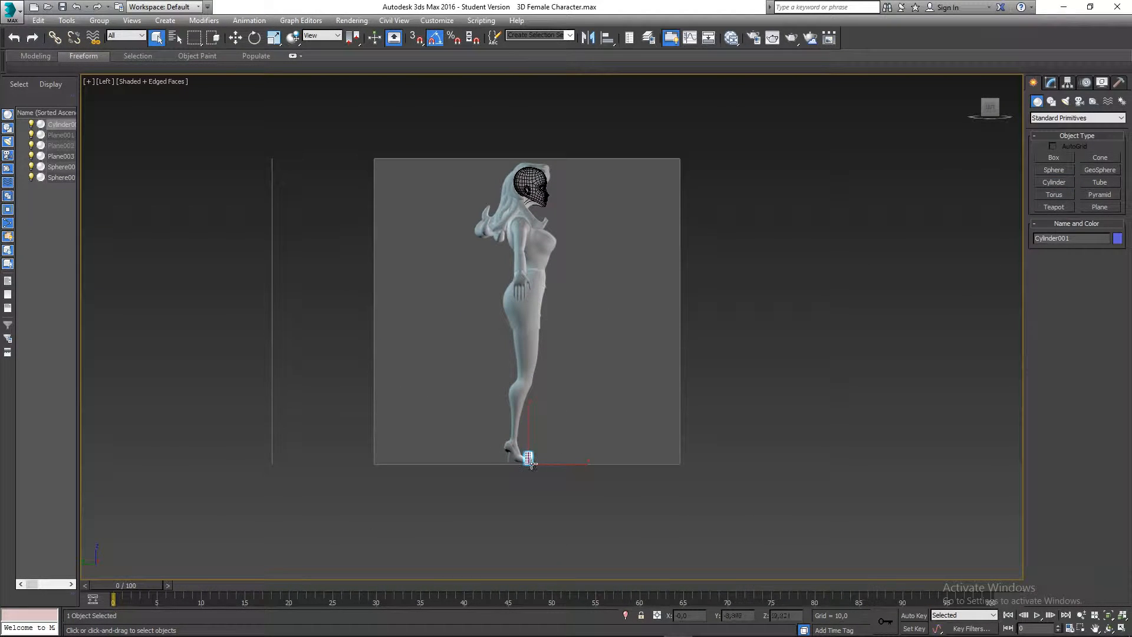
key(w)
drag(524, 432, 527, 202)
scroll(526, 202, up, 6)
scroll(520, 211, up, 4)
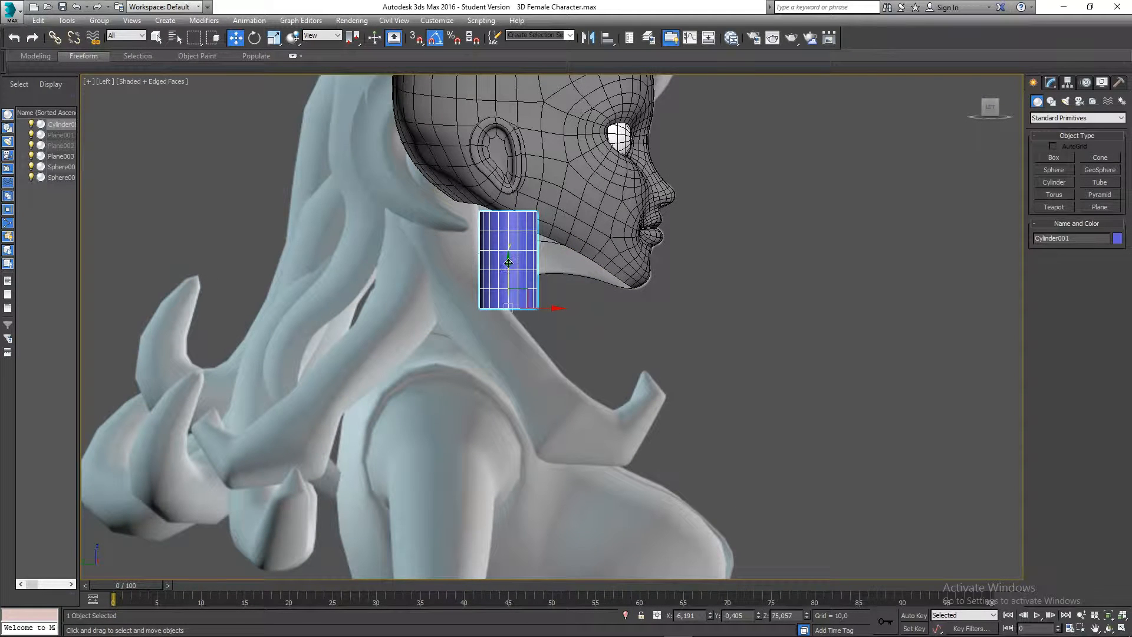
drag(508, 263, 485, 321)
scroll(485, 318, up, 2)
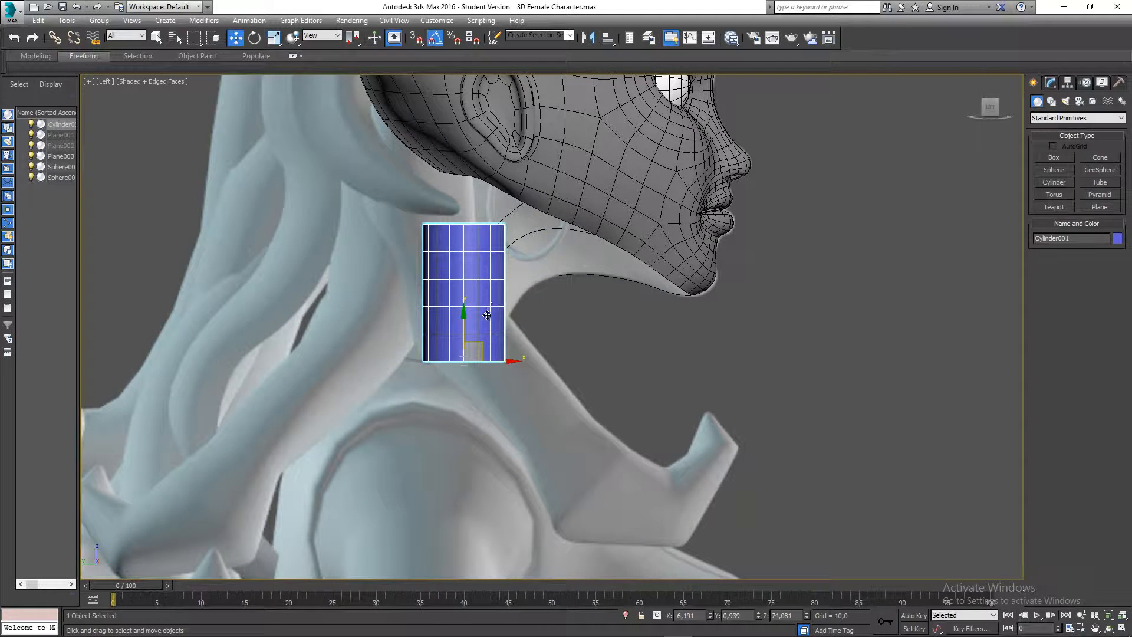
click(1051, 81)
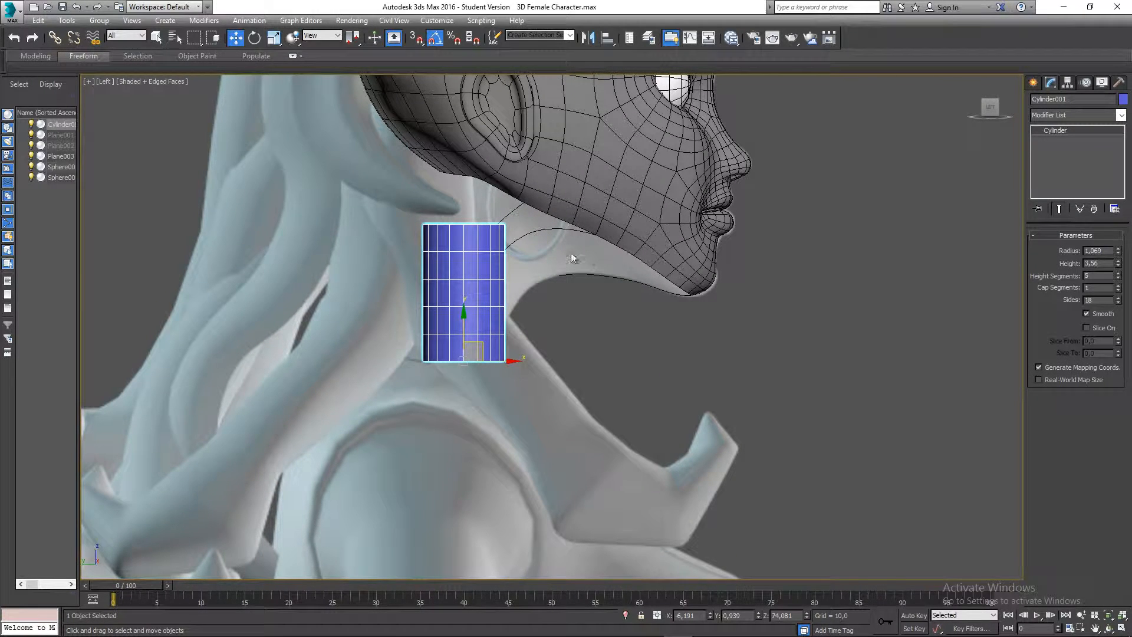
middle_drag(525, 257, 543, 240)
drag(484, 302, 484, 293)
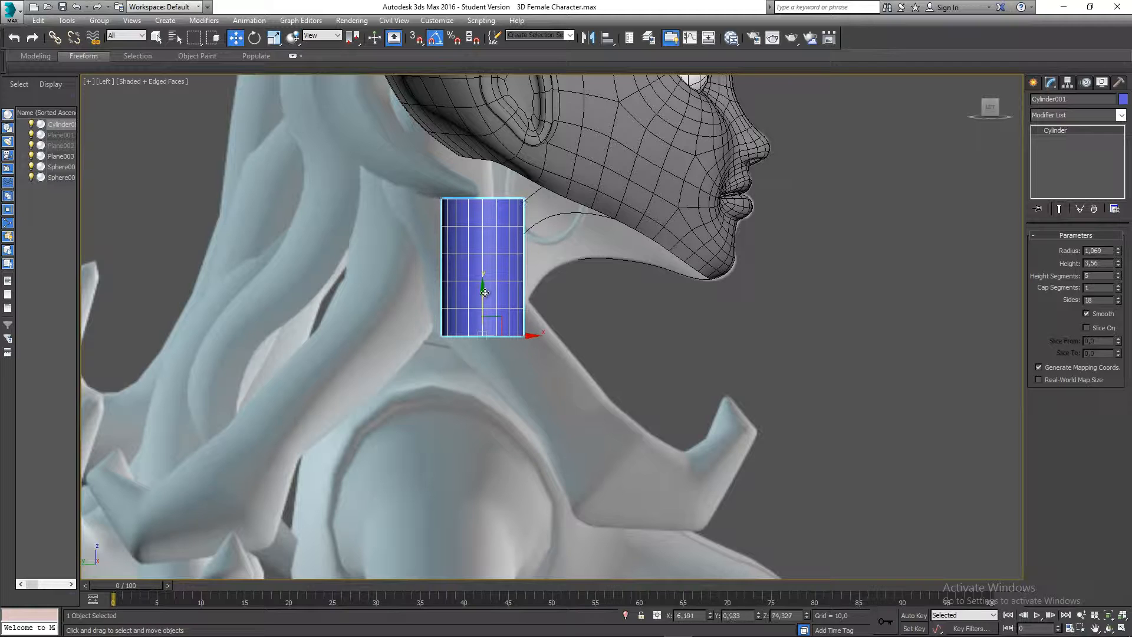
middle_drag(539, 261, 538, 272)
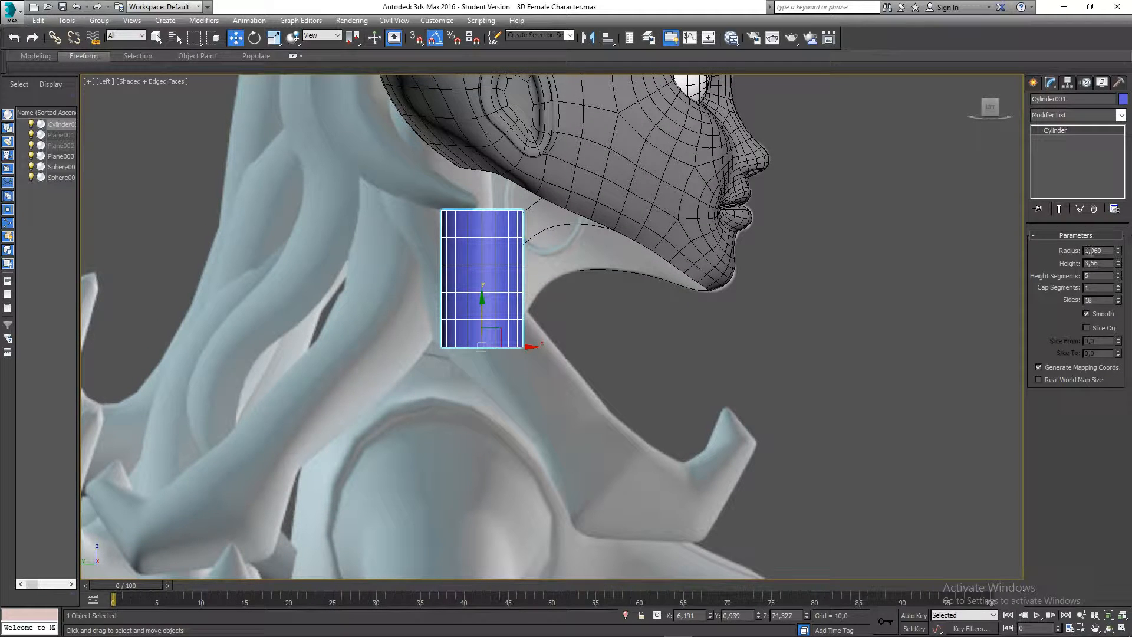
Set the neck cylinder's radius to 1.5
double_click(1095, 250)
middle_drag(558, 296, 559, 311)
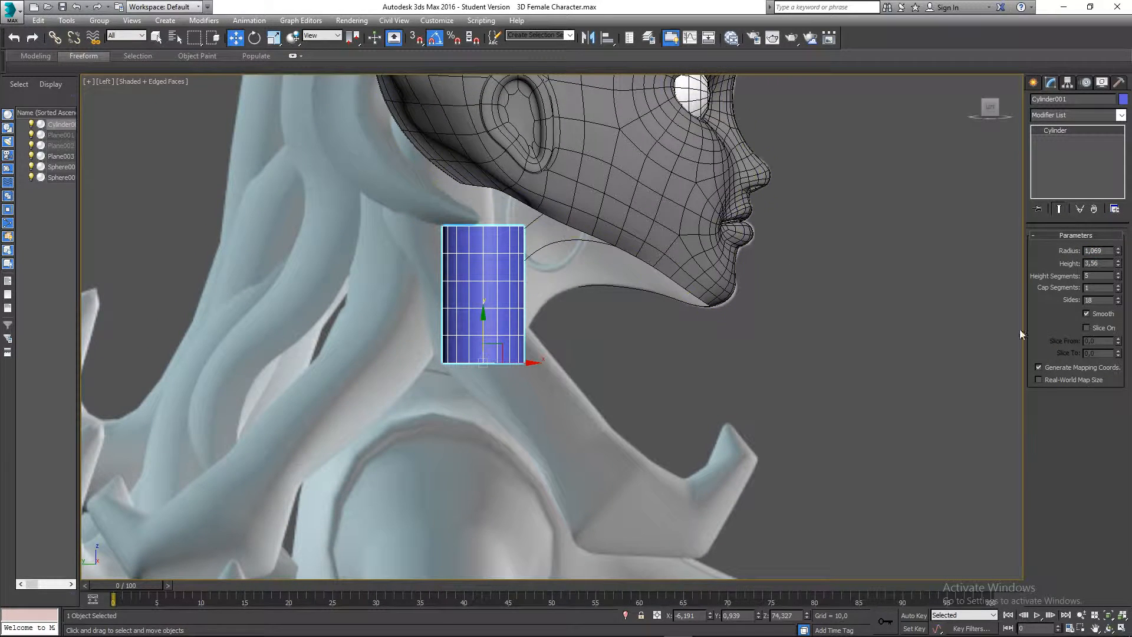
drag(1113, 251, 1002, 248)
text(1,0)
key(Return)
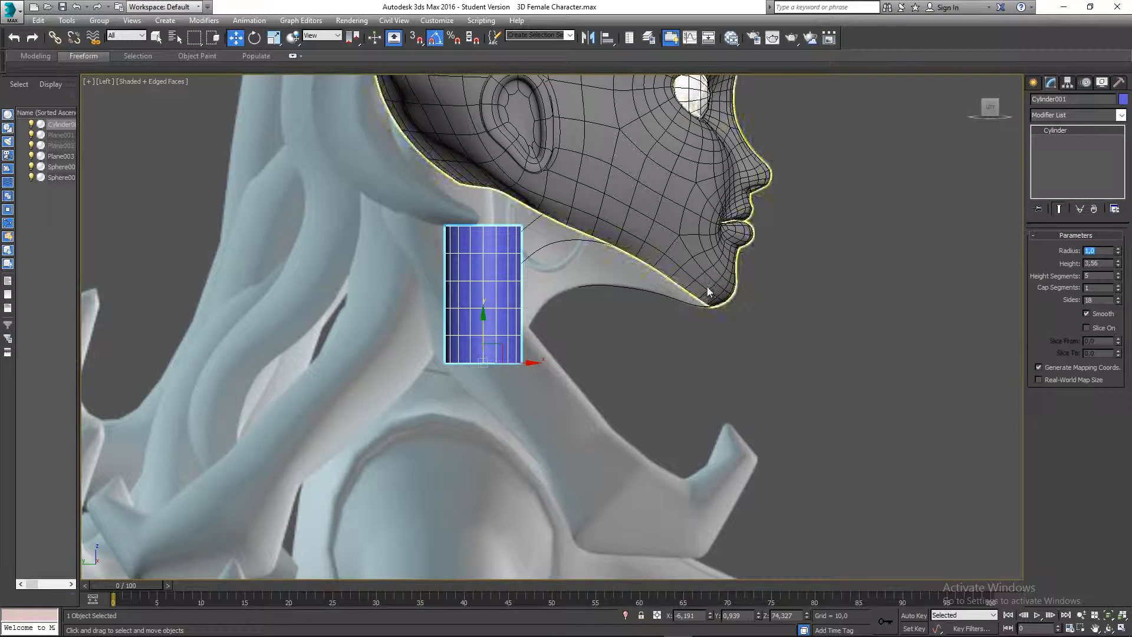
text(1,5)
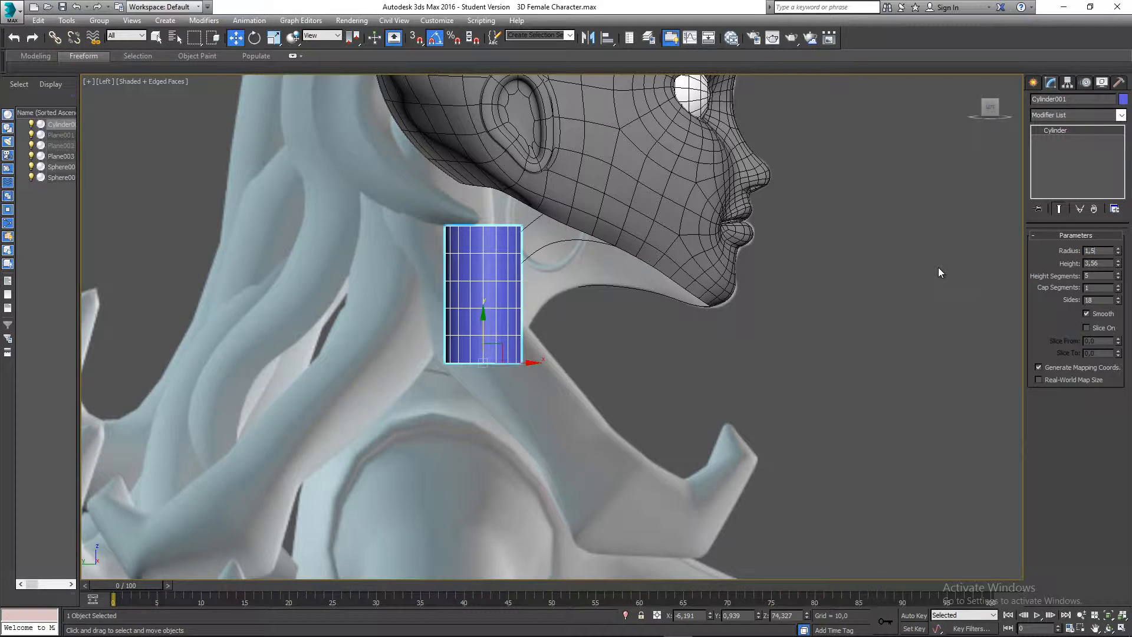
key(Return)
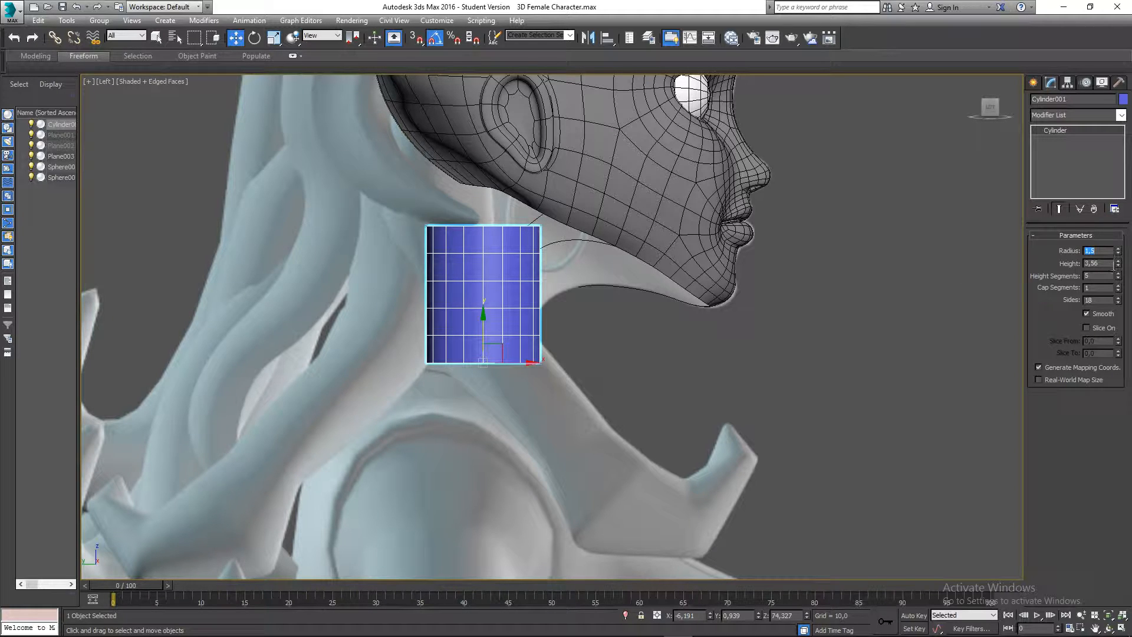
Set the neck cylinder's height to 4.0 and its height segments to 3
drag(1119, 266, 1119, 256)
key(Return)
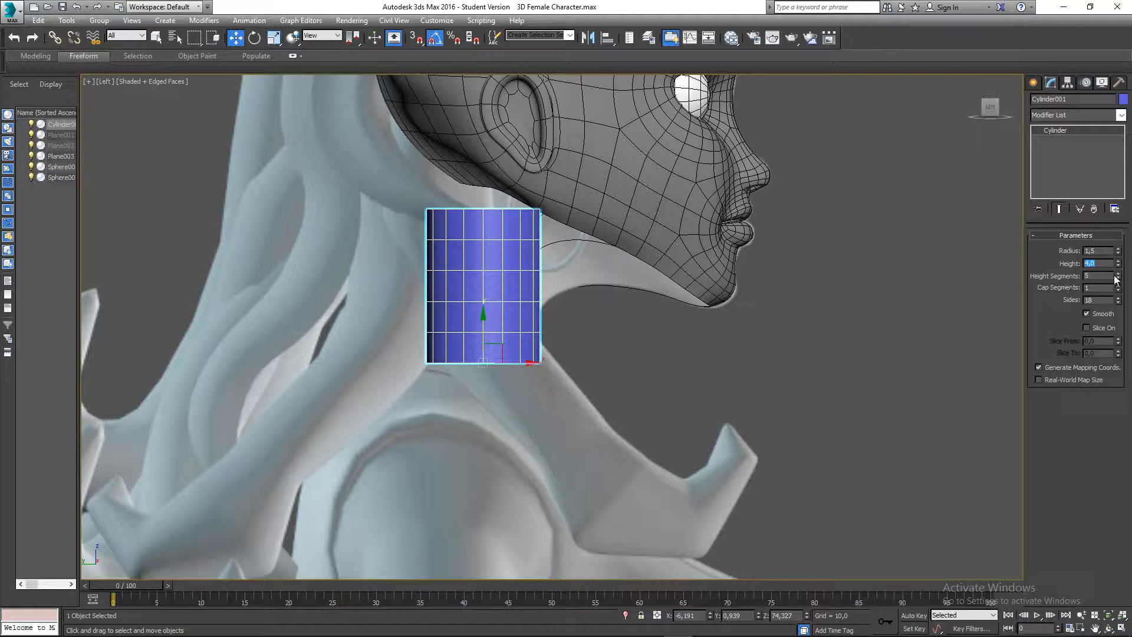
right_click(1118, 277)
middle_drag(628, 307, 684, 322)
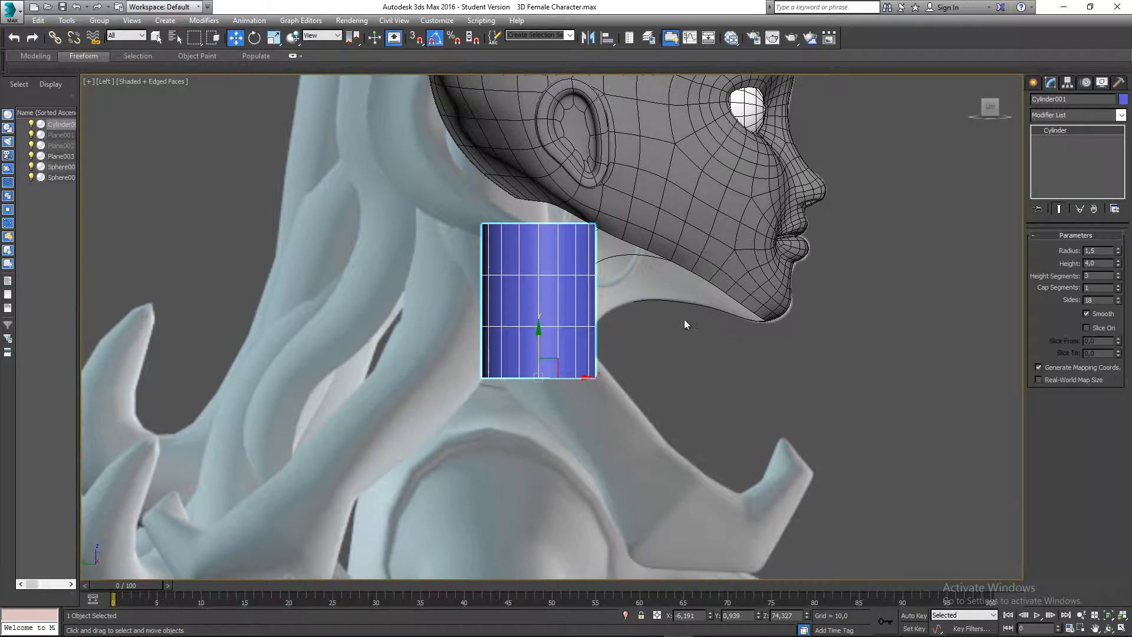
scroll(553, 307, up, 2)
middle_drag(550, 310, 540, 321)
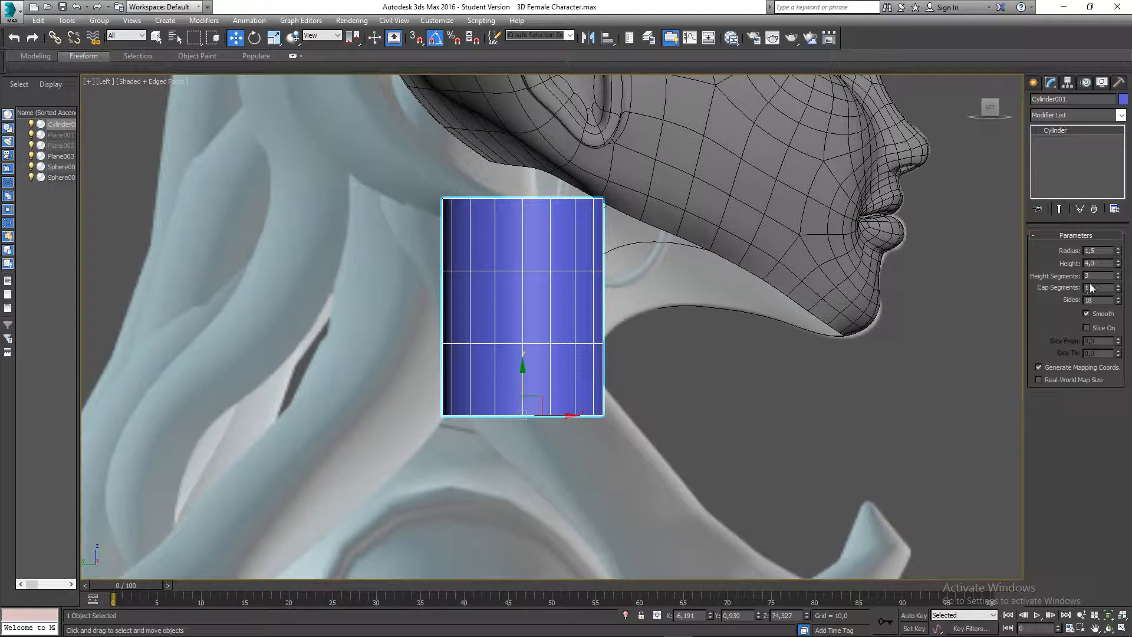
mouse_move(643, 361)
middle_down()
mouse_move(614, 352)
mouse_move(626, 371)
middle_up()
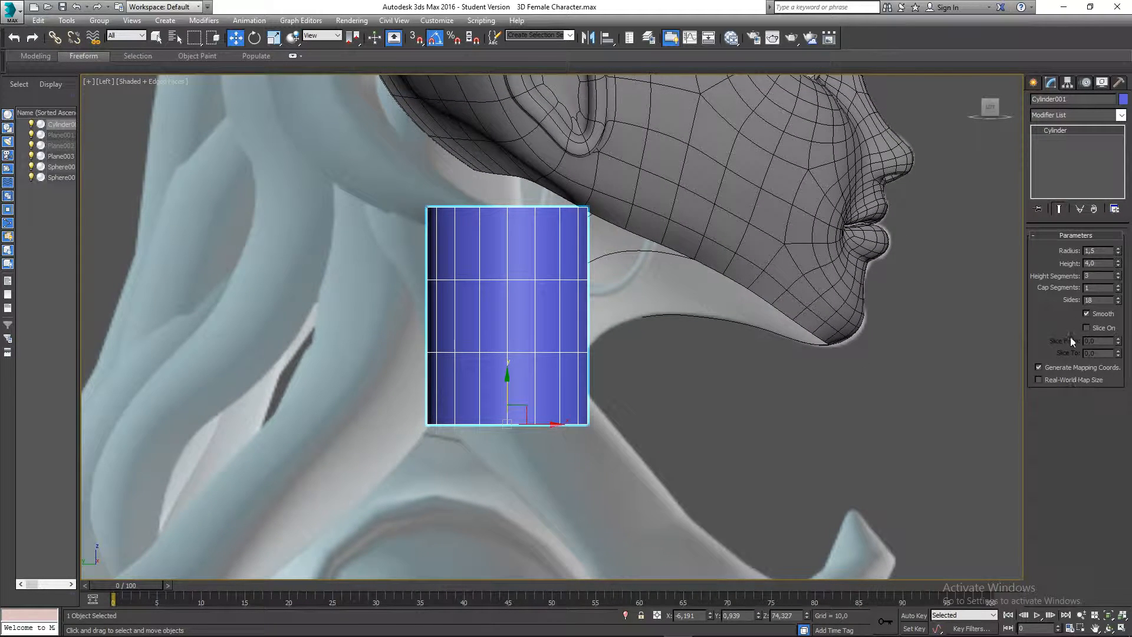
Move the cylinder sideways in the front view so it is centred beneath the head, over the reference neck
middle_drag(747, 351, 747, 320)
middle_drag(657, 302, 523, 319)
key(p)
scroll(646, 320, down, 4)
key(f)
key(z)
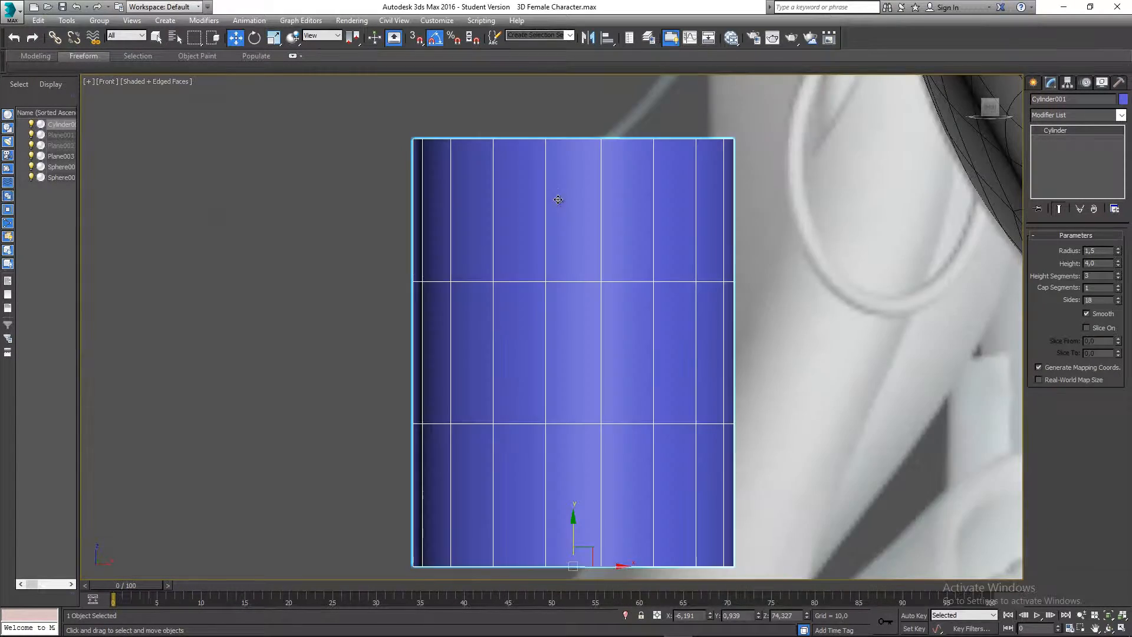
scroll(662, 276, down, 8)
middle_drag(674, 347, 577, 348)
scroll(578, 348, up, 3)
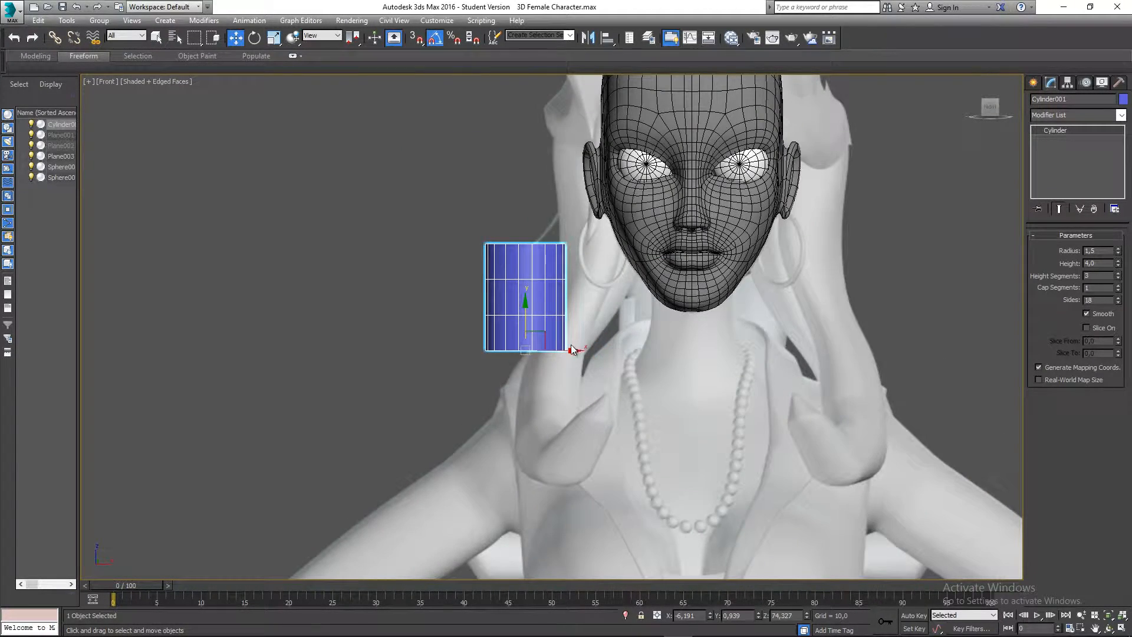
drag(583, 351, 681, 370)
scroll(724, 340, up, 5)
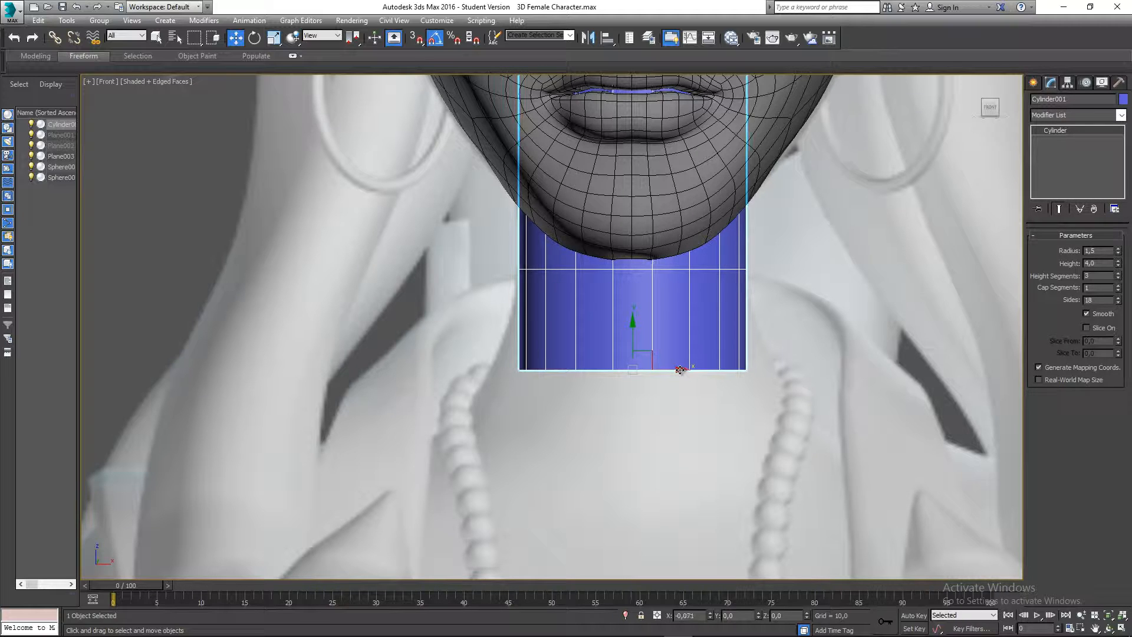
click(670, 427)
scroll(668, 427, down, 3)
middle_drag(670, 419, 638, 422)
click(629, 385)
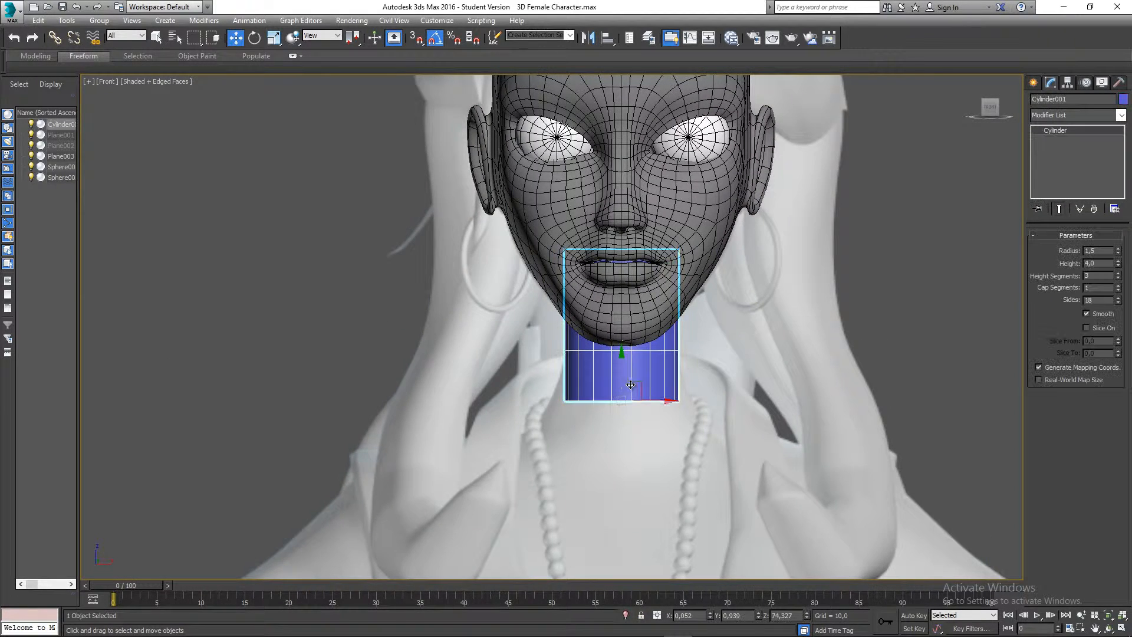
Turn off the head's TurboSmooth and Symmetry modifiers to display only the modelled half, and deselect the head
key(p)
scroll(671, 375, down, 4)
alt+middle_drag(713, 366, 577, 362)
click(518, 247)
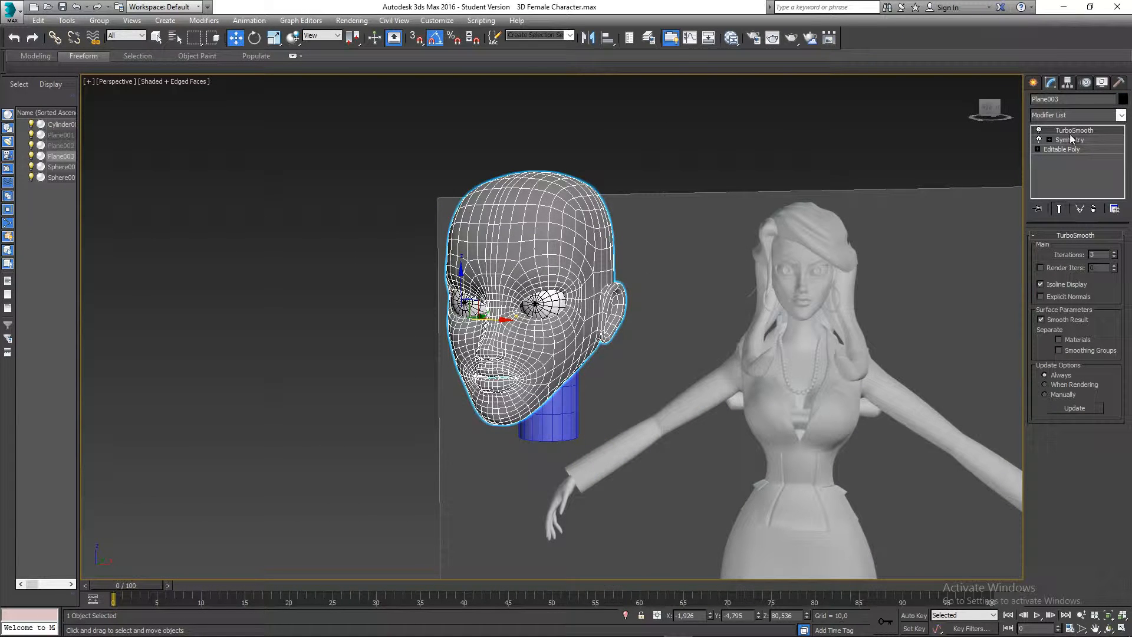
click(1039, 130)
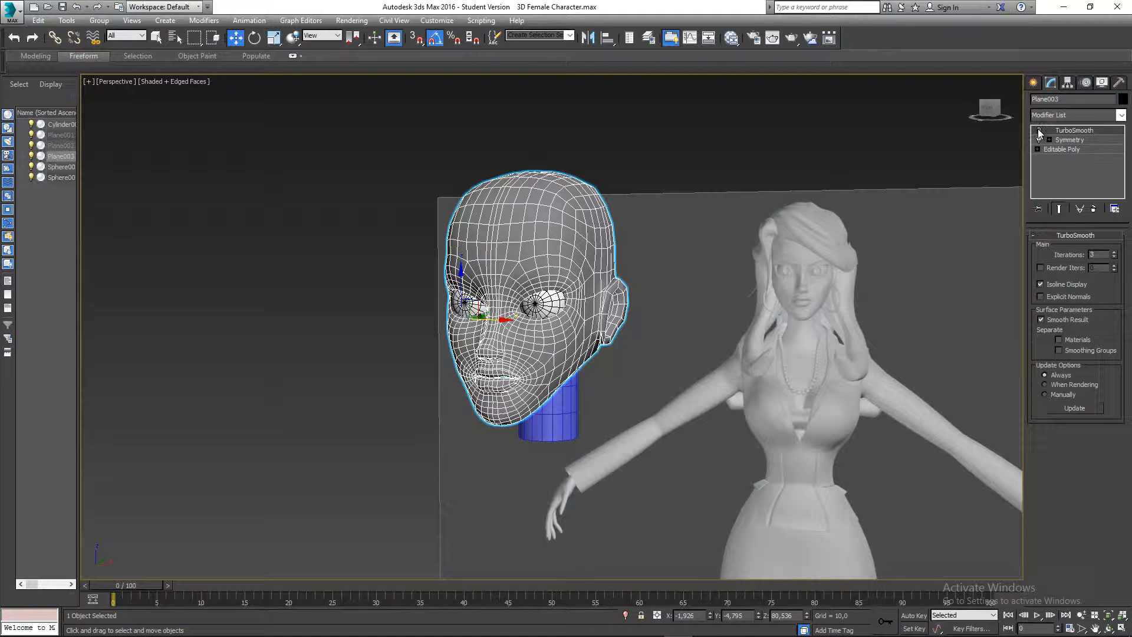
click(1038, 140)
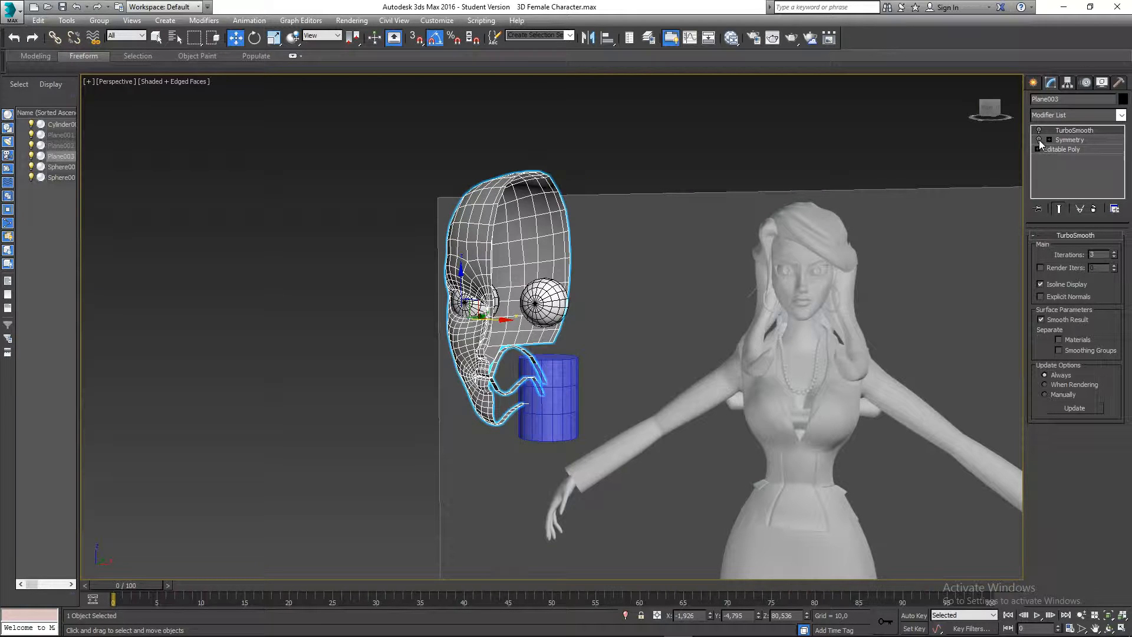
click(799, 349)
Select the neck cylinder and examine its edges against the half head's centre line and jaw in the front view
scroll(591, 399, up, 5)
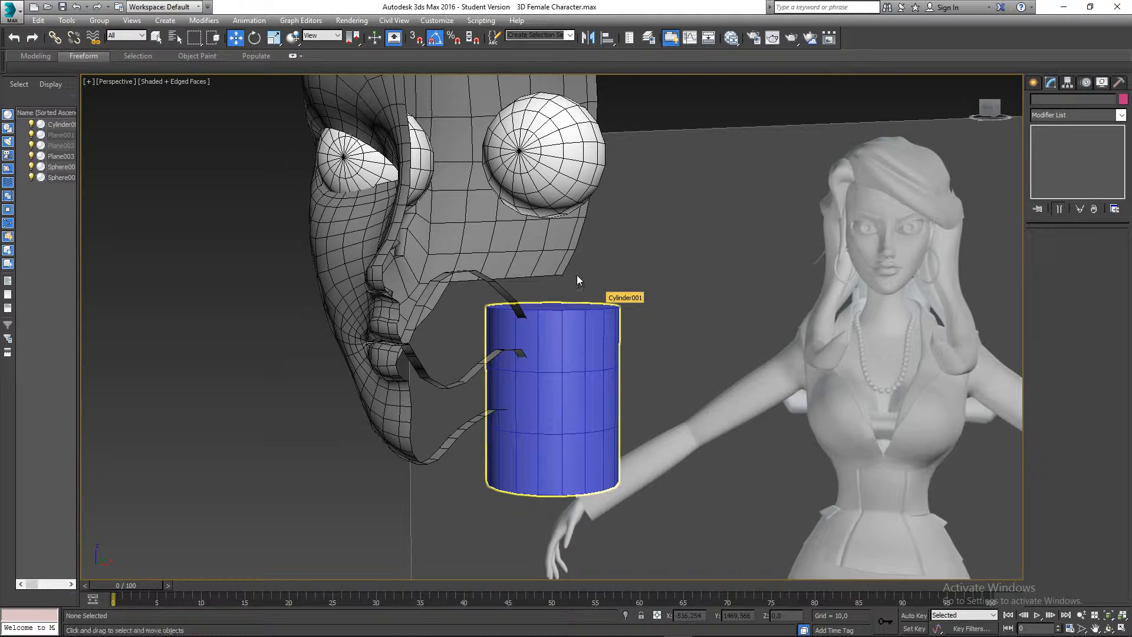
middle_drag(576, 276, 582, 305)
key(f)
scroll(645, 305, up, 3)
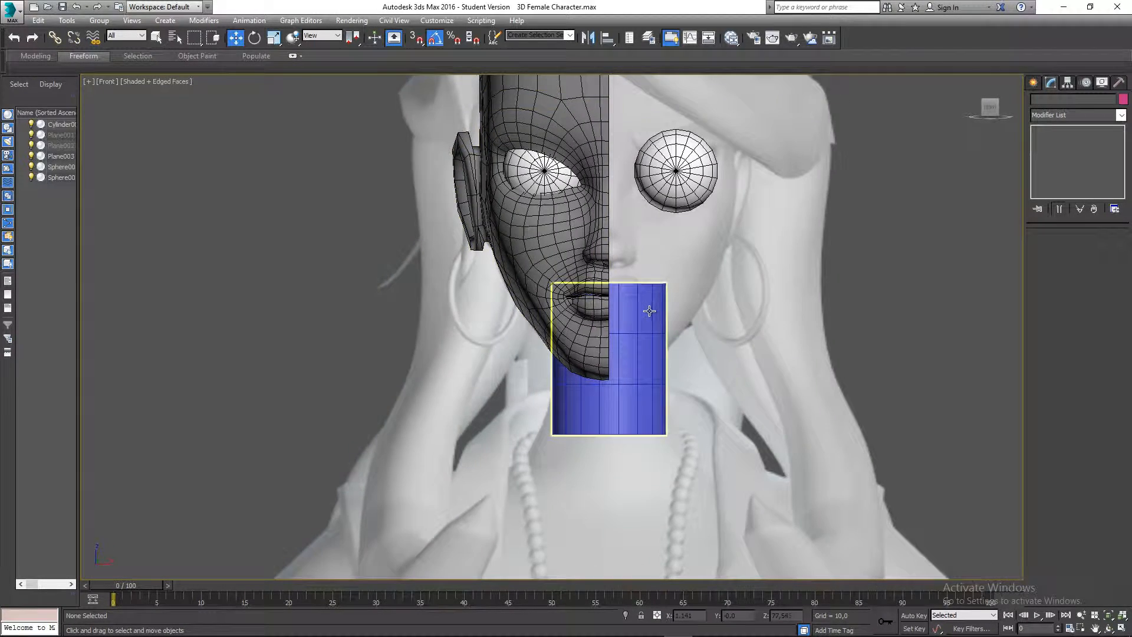
click(646, 306)
scroll(613, 239, up, 2)
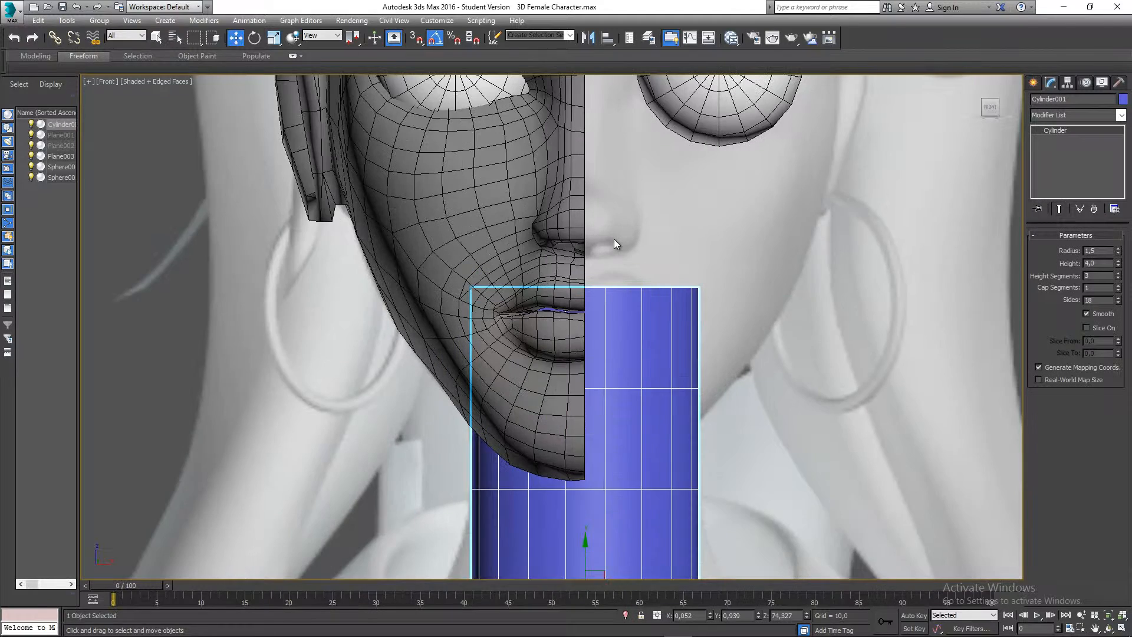
middle_drag(614, 238, 609, 308)
middle_drag(637, 374, 630, 203)
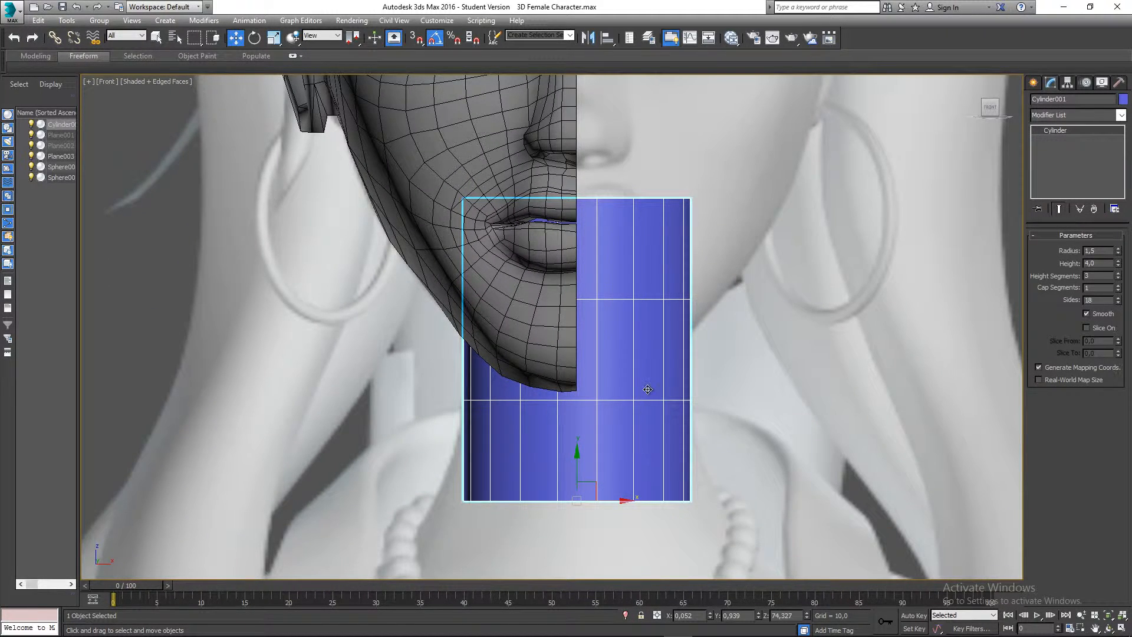
middle_drag(667, 369, 631, 369)
middle_drag(556, 244, 567, 280)
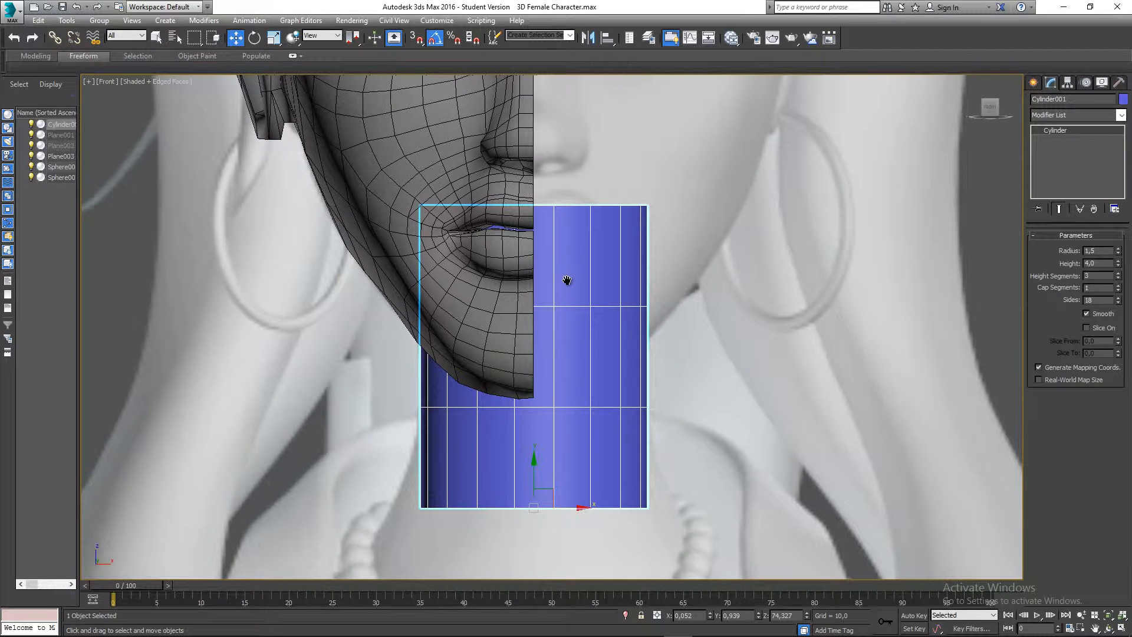
middle_drag(570, 331, 571, 291)
scroll(542, 380, up, 2)
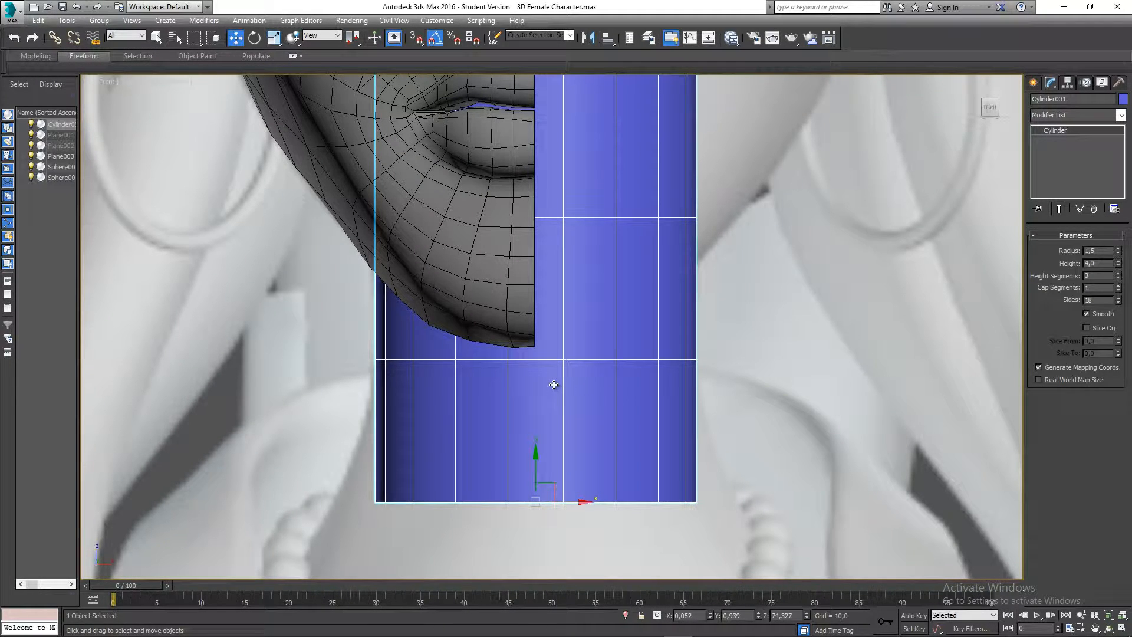
Rotate the neck cylinder by -10 degrees about its vertical axis to bring an edge near the half head's centre line
middle_drag(572, 215, 576, 287)
scroll(552, 263, down, 2)
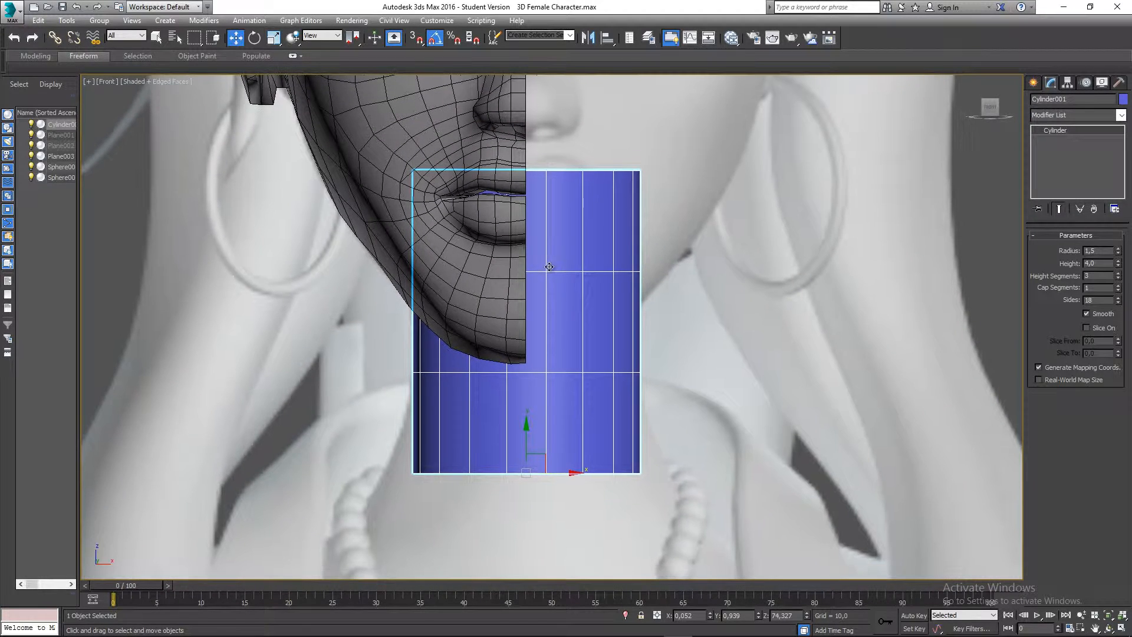
key(e)
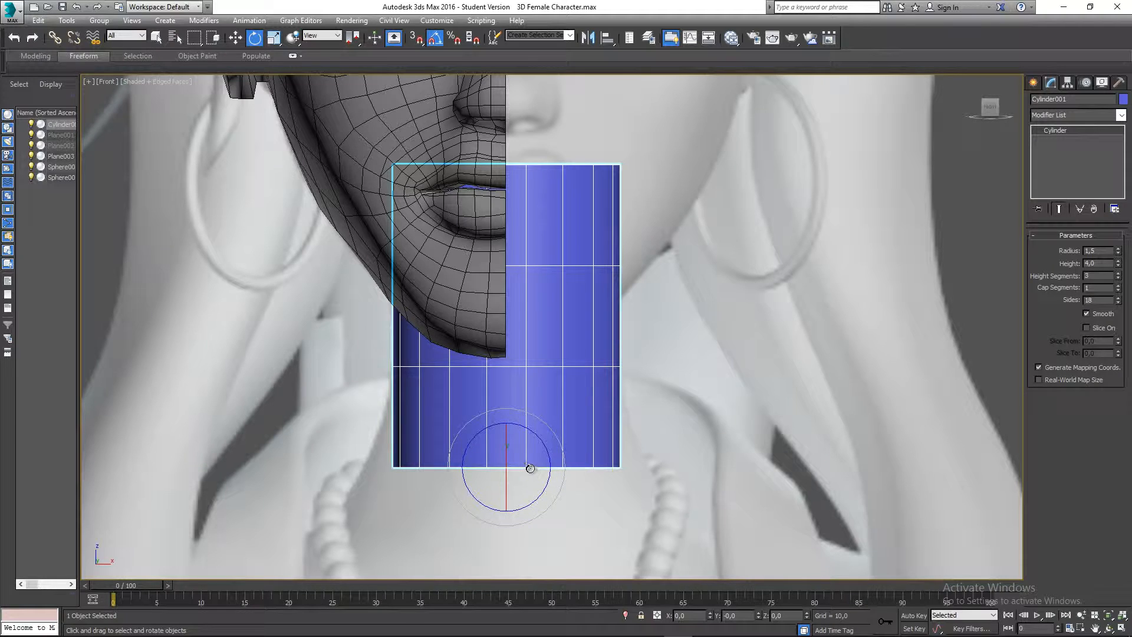
drag(529, 469, 524, 469)
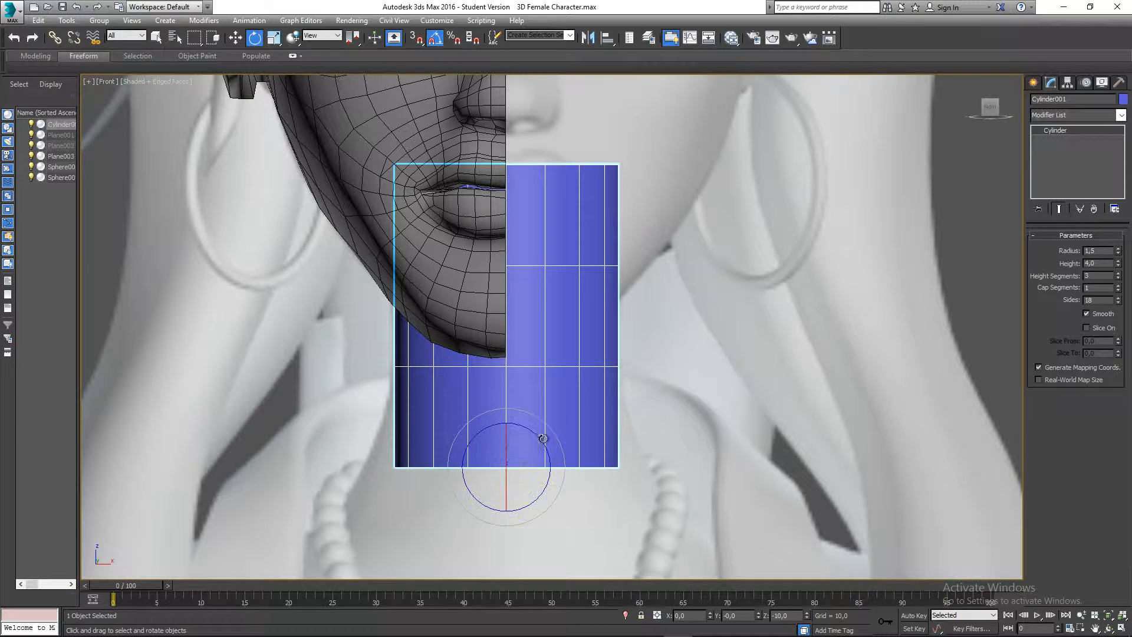
Move the neck cylinder sideways to about X 0.041 so its middle vertical edge lines up with the half head's centre line
click(540, 131)
scroll(498, 377, up, 5)
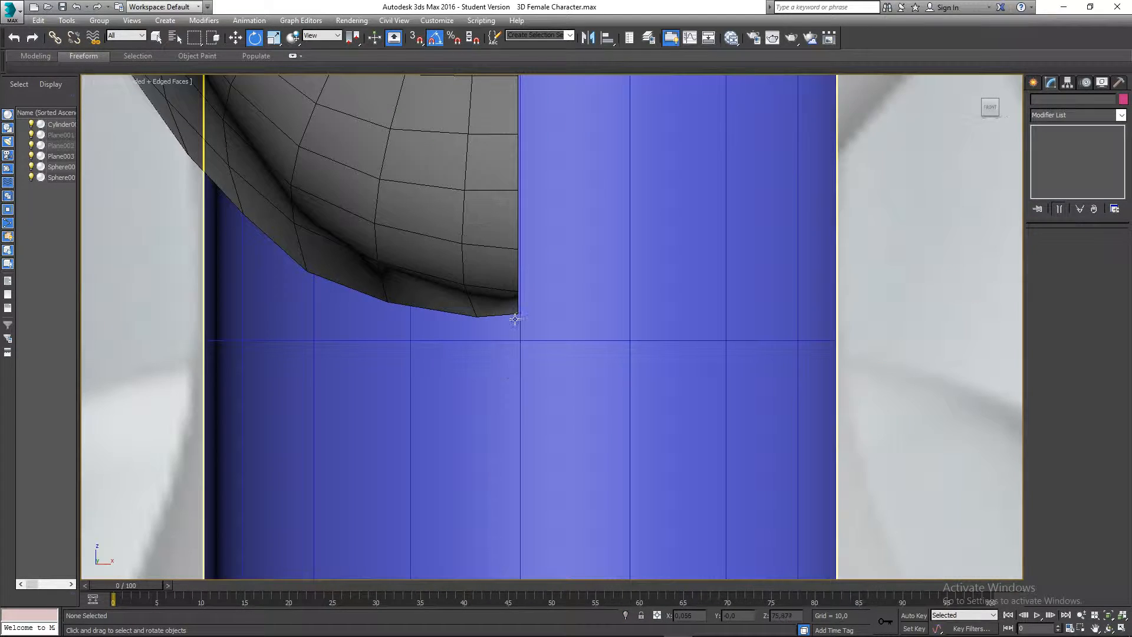
middle_drag(517, 353, 501, 349)
click(521, 336)
key(w)
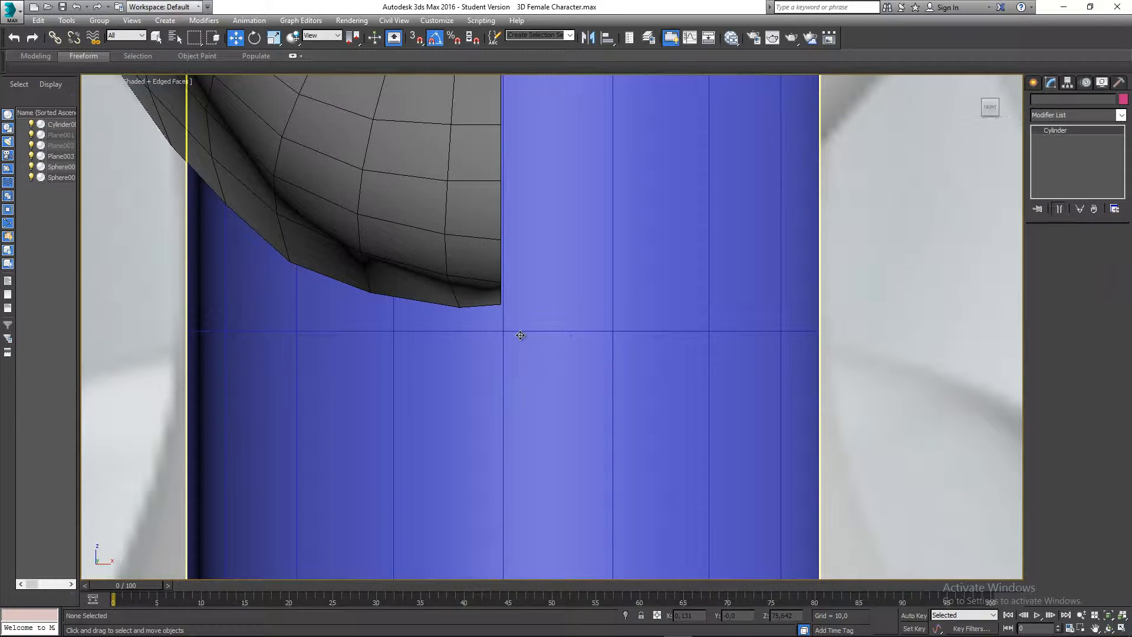
drag(554, 338, 552, 337)
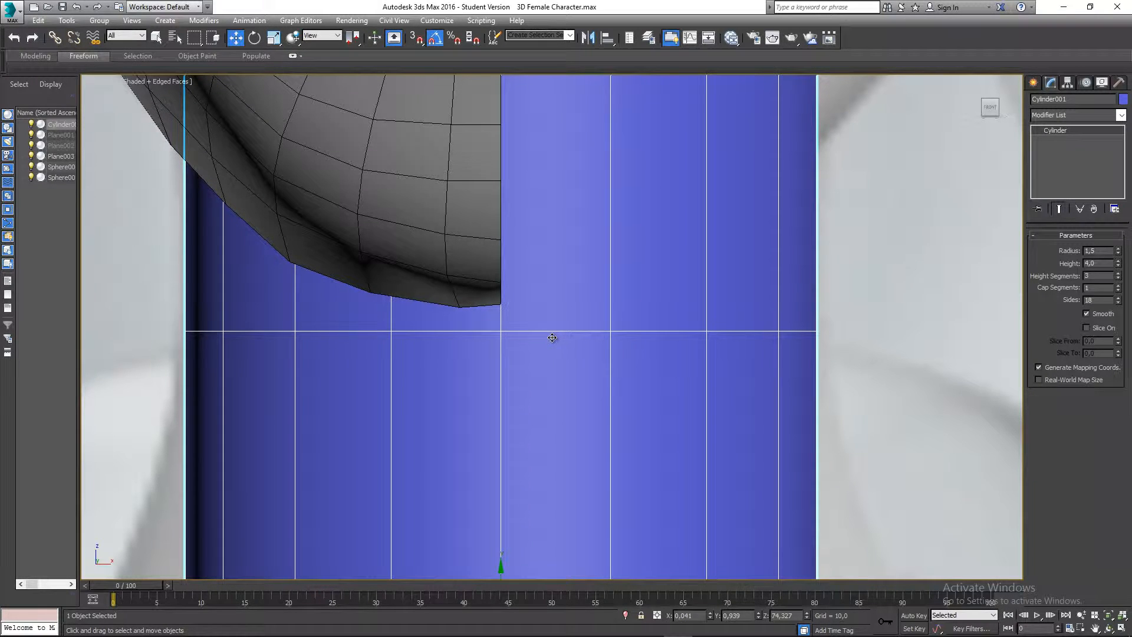
Convert the neck cylinder to an Editable Poly and enter polygon editing
scroll(560, 249, down, 5)
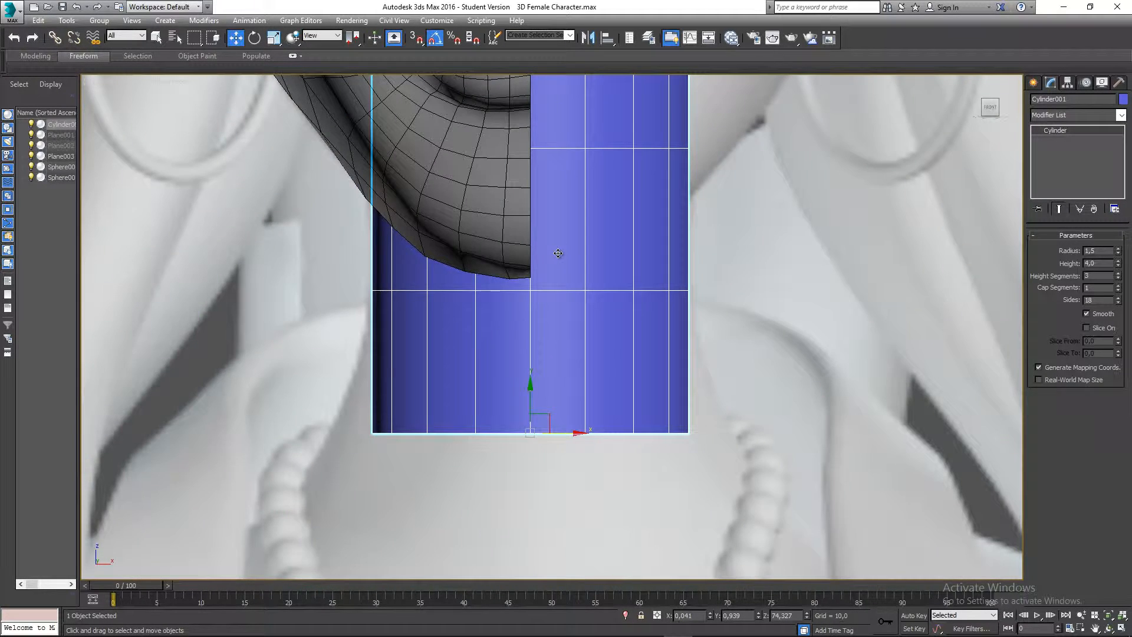
scroll(548, 260, up, 2)
scroll(578, 236, down, 3)
middle_drag(578, 215, 552, 226)
right_click(559, 209)
mouse_move(593, 324)
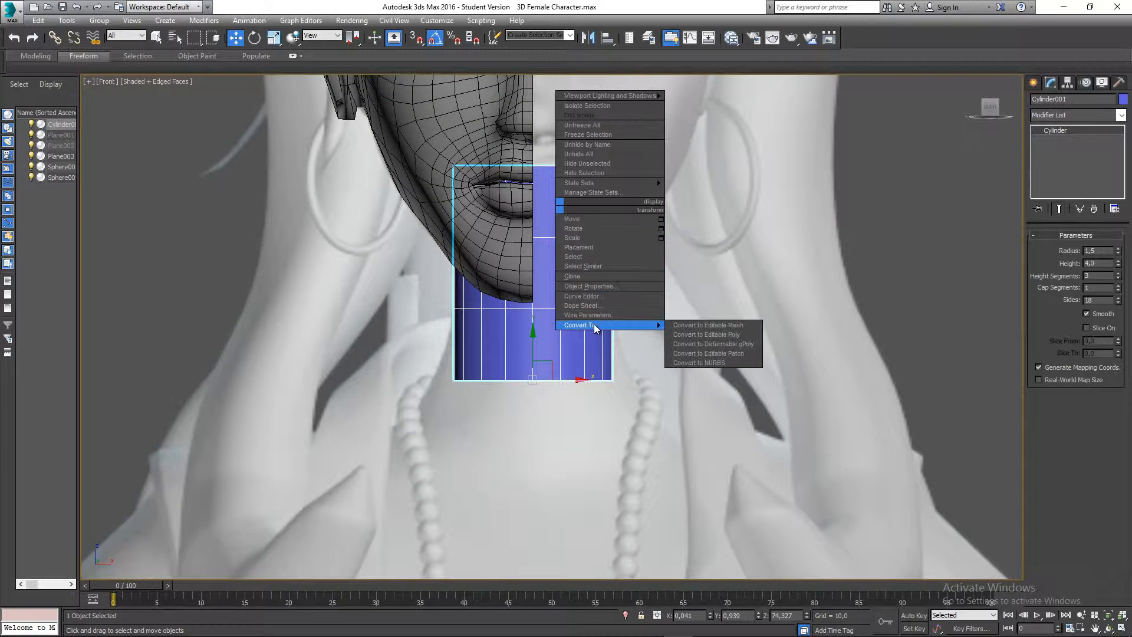
click(731, 335)
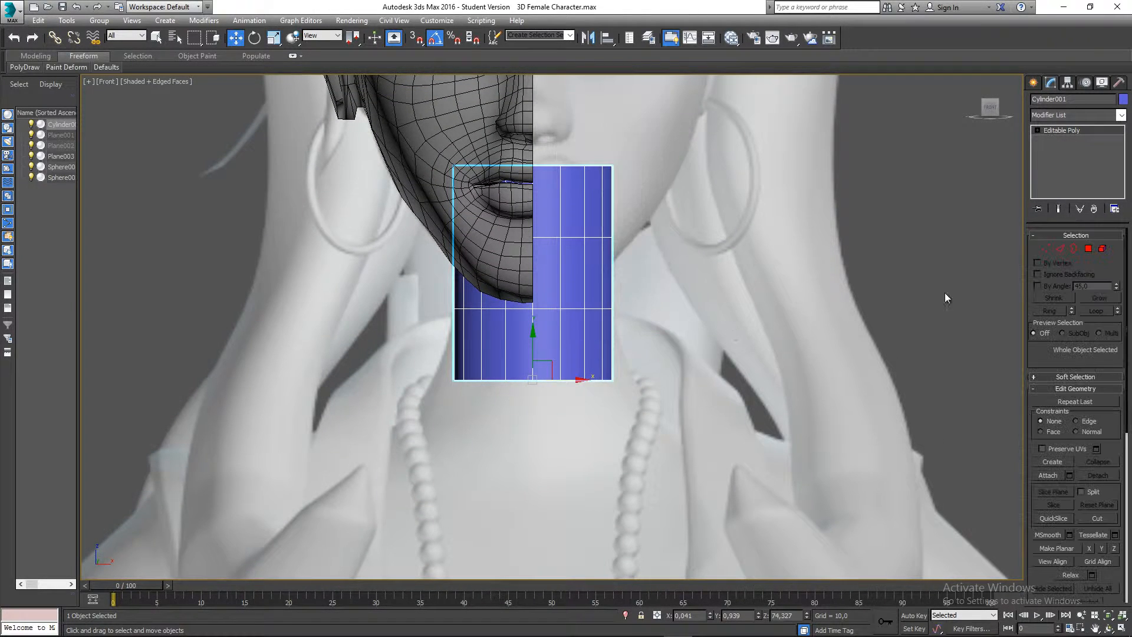
click(1088, 248)
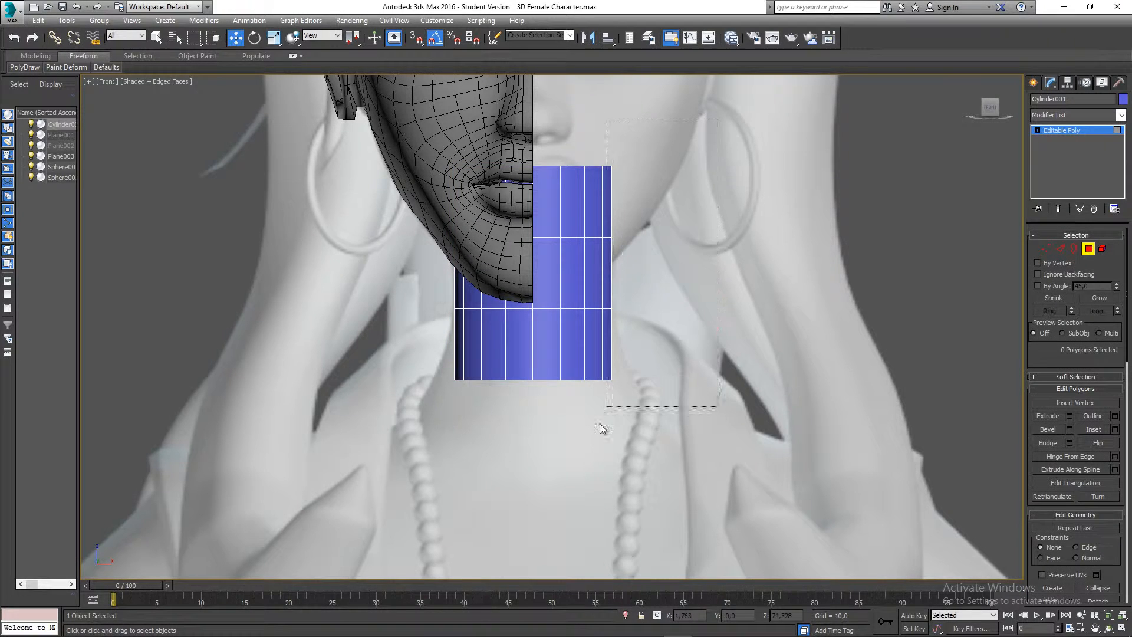
drag(600, 424, 550, 476)
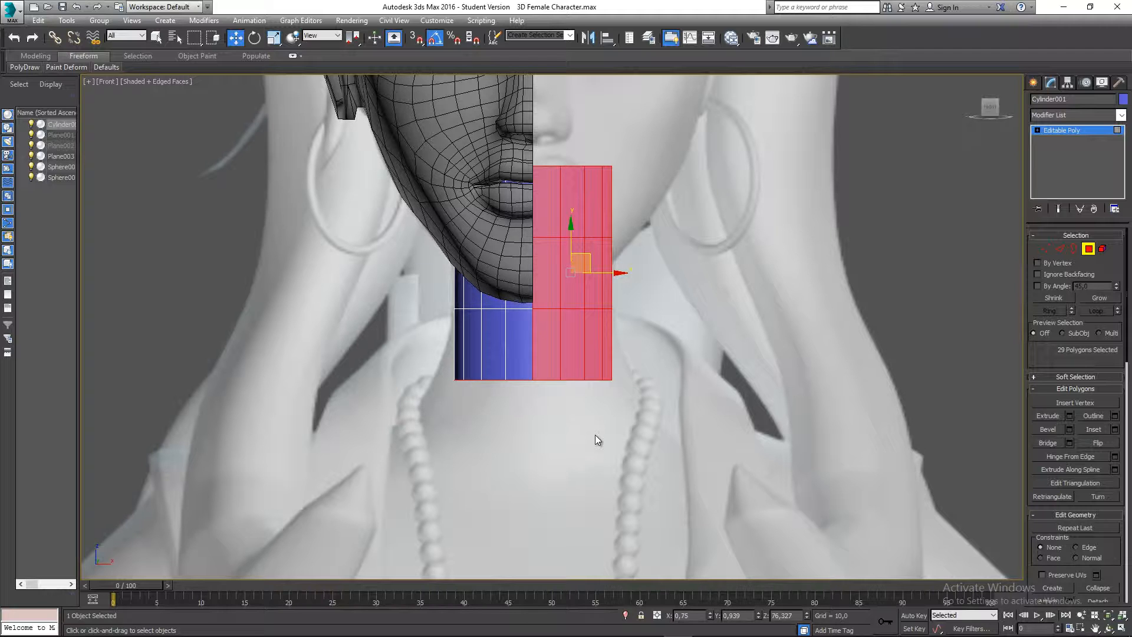
middle_drag(576, 412, 746, 341)
click(553, 397)
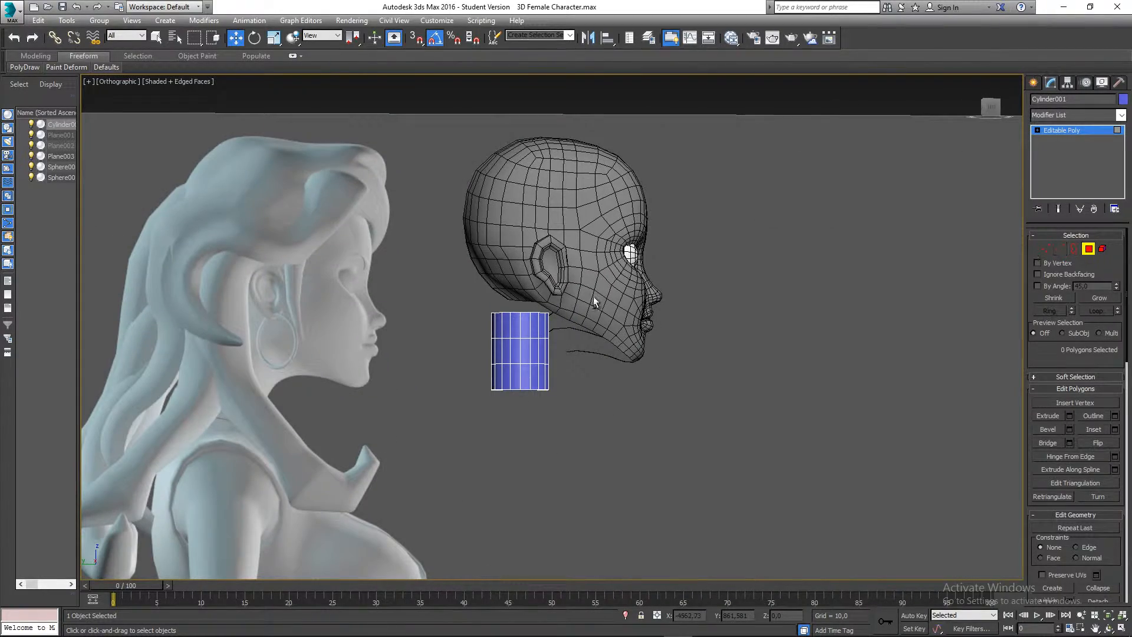
alt+middle_drag(593, 297, 588, 430)
click(512, 316)
ctrl+click(514, 361)
click(589, 430)
Select the cylinder's top and bottom cap polygons and scale them up in the left view so both neck ends flare outward
click(503, 269)
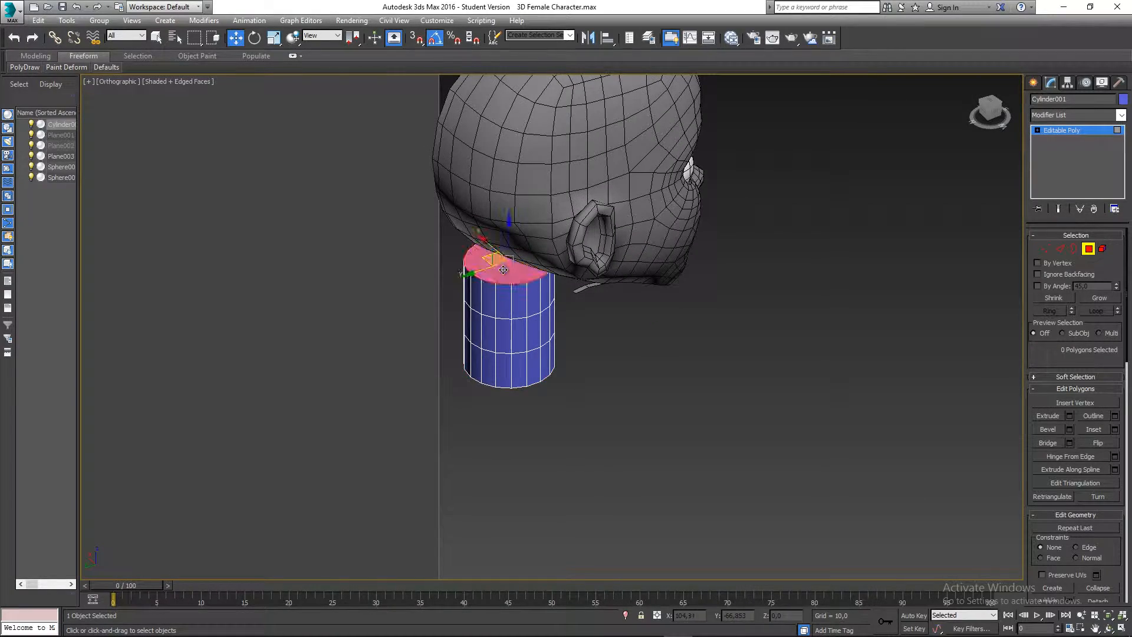
alt+middle_drag(502, 270, 534, 348)
ctrl+click(540, 293)
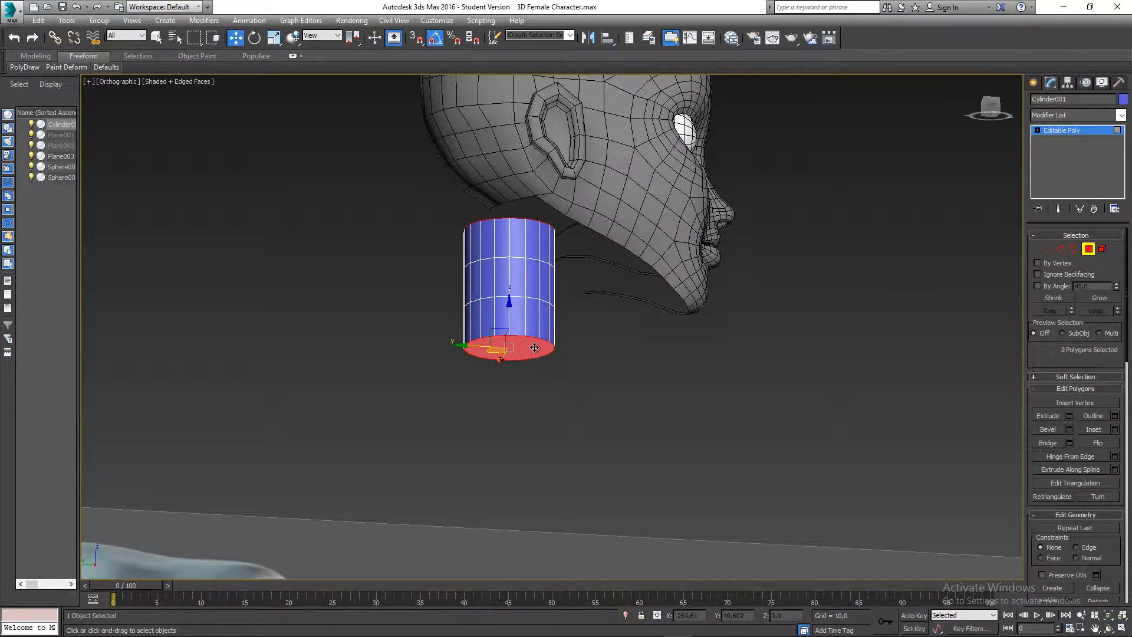
key(l)
middle_drag(552, 296, 517, 295)
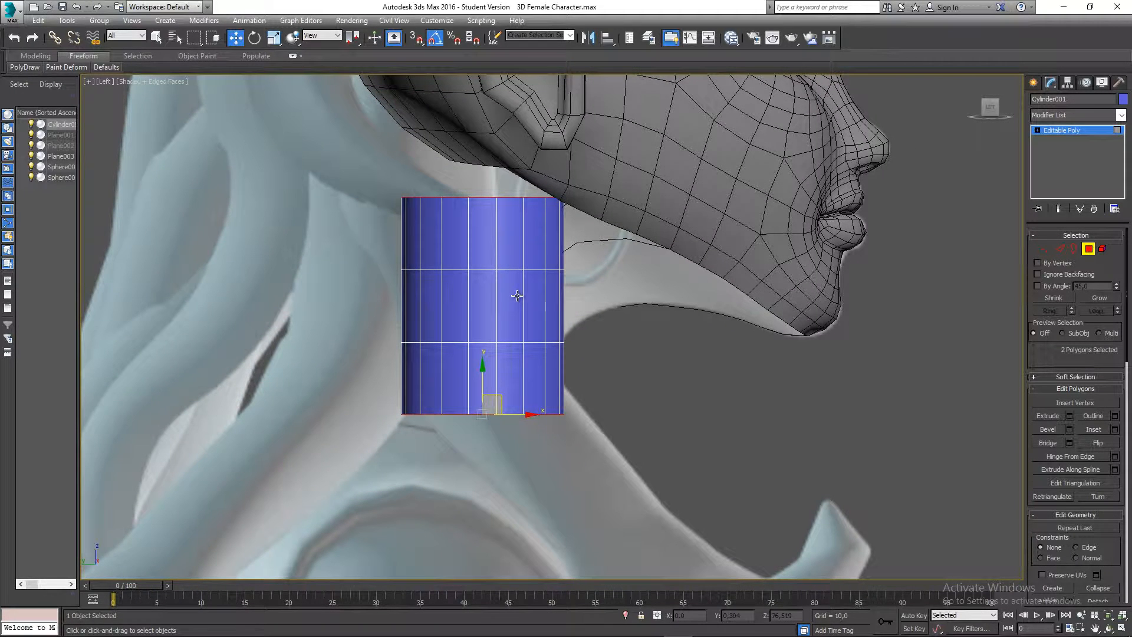
key(r)
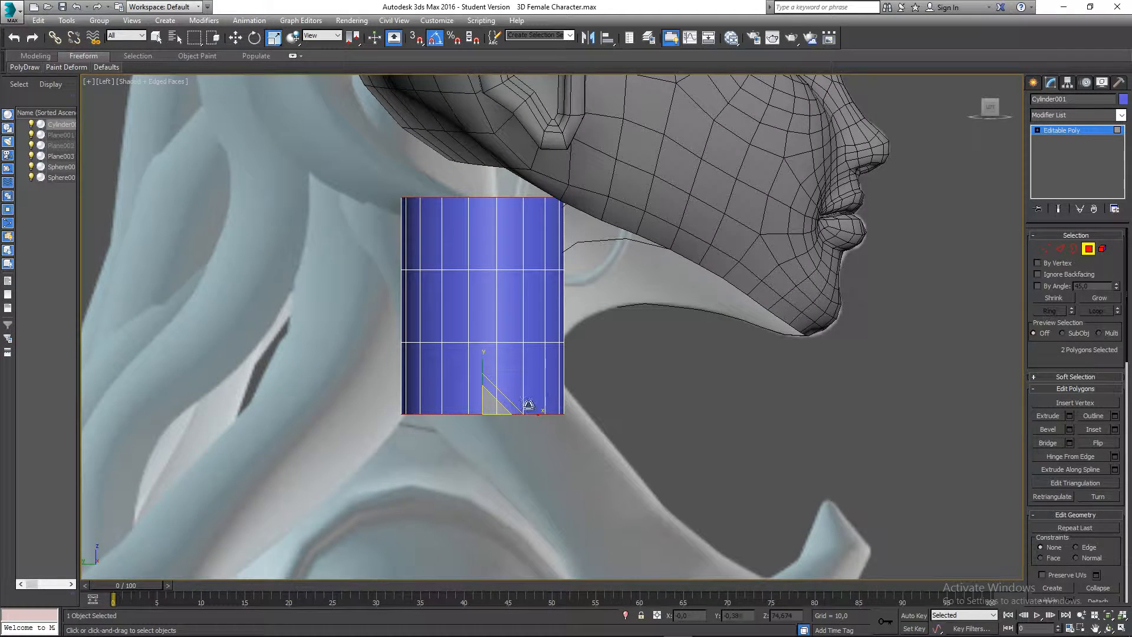
drag(494, 408, 509, 396)
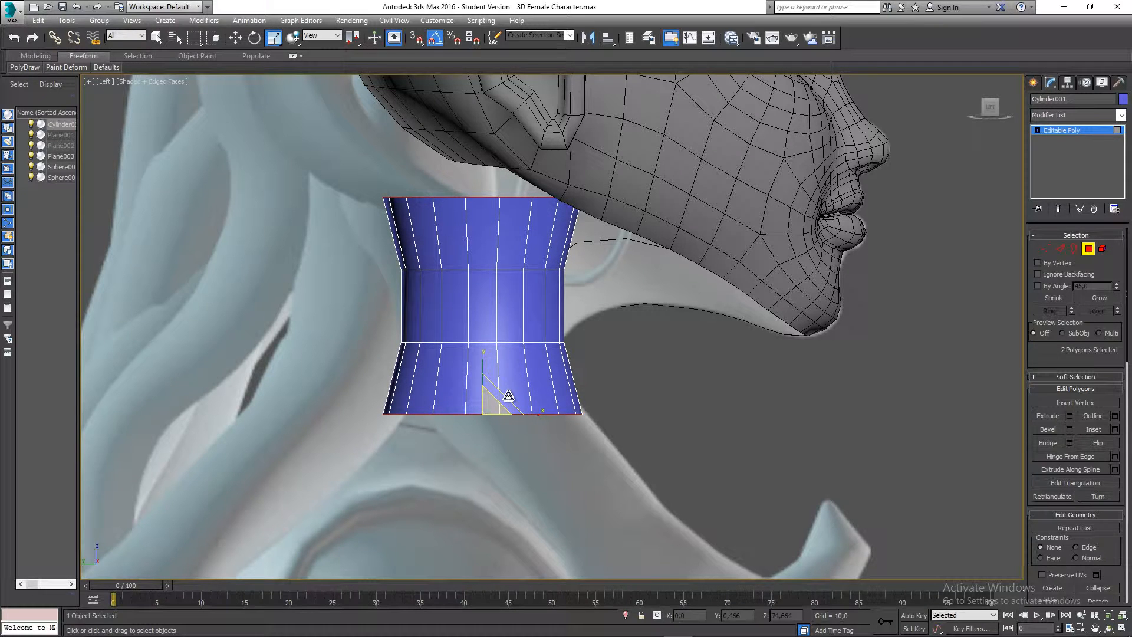
middle_drag(547, 433, 547, 439)
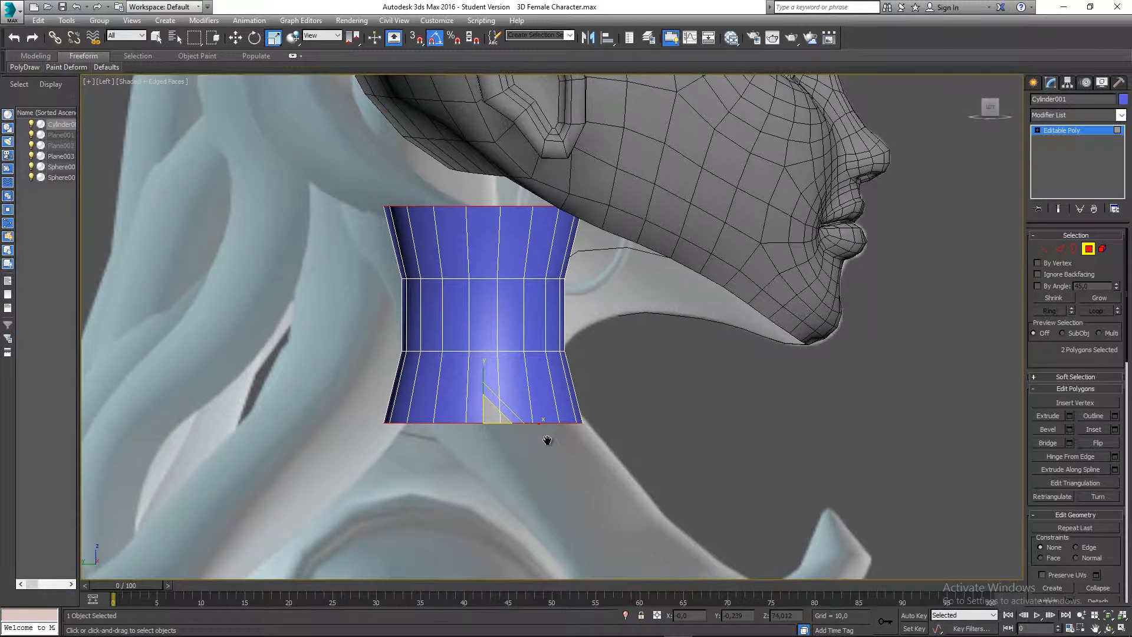
key(e)
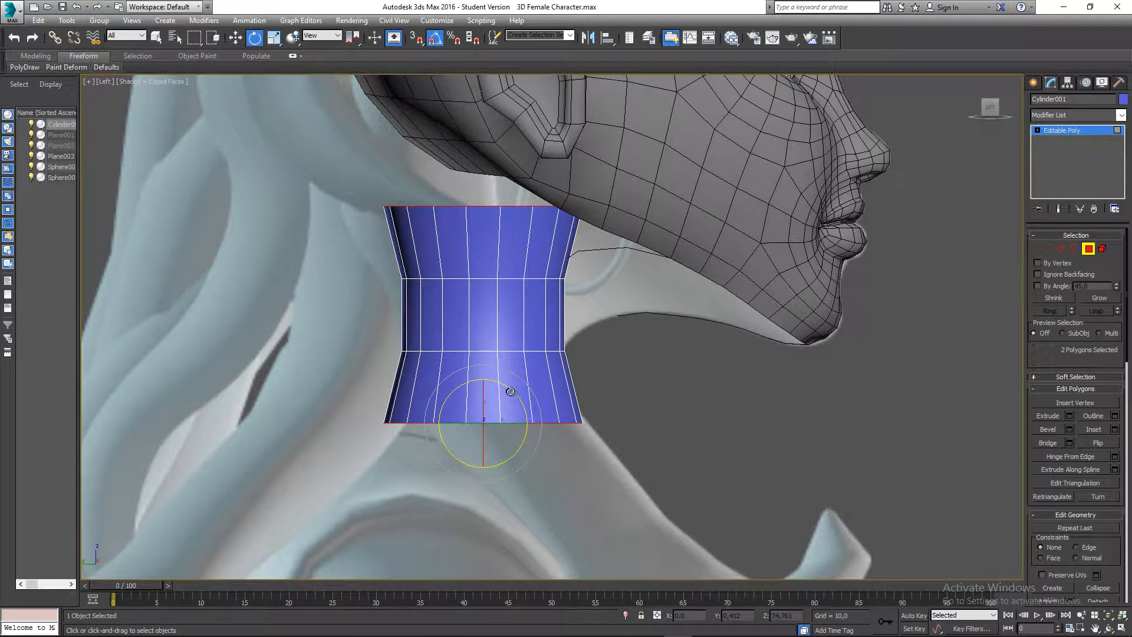
drag(511, 387, 518, 391)
key(ctrl+z)
Leave polygon editing, tilt the whole neck forward about 10 degrees and shift it back over the reference neck in the left view
click(1089, 248)
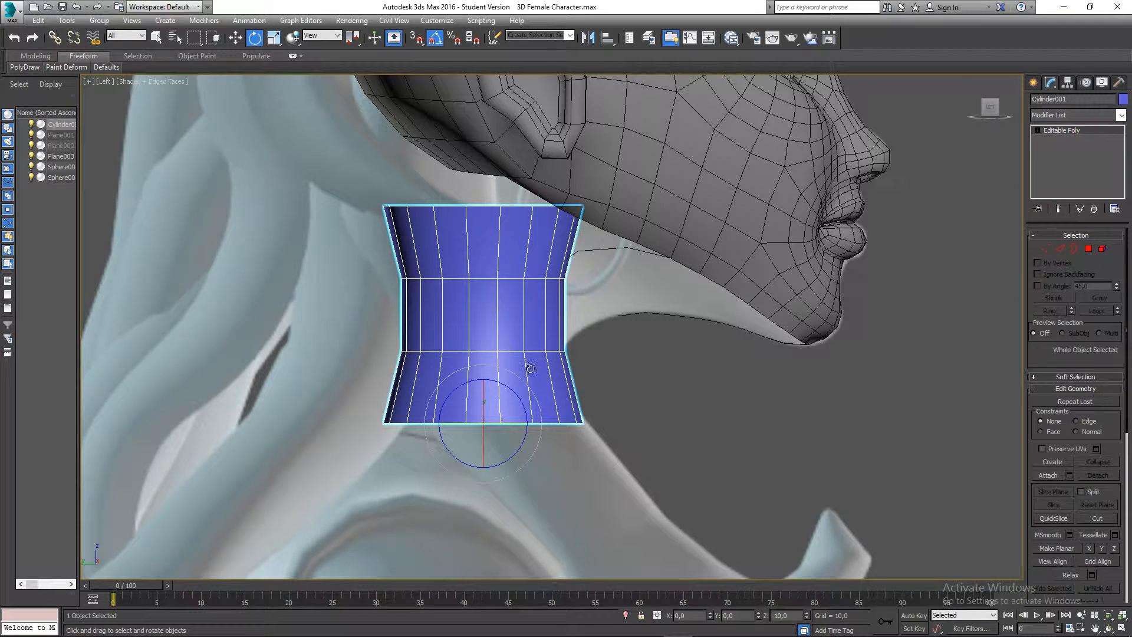
drag(493, 383, 500, 384)
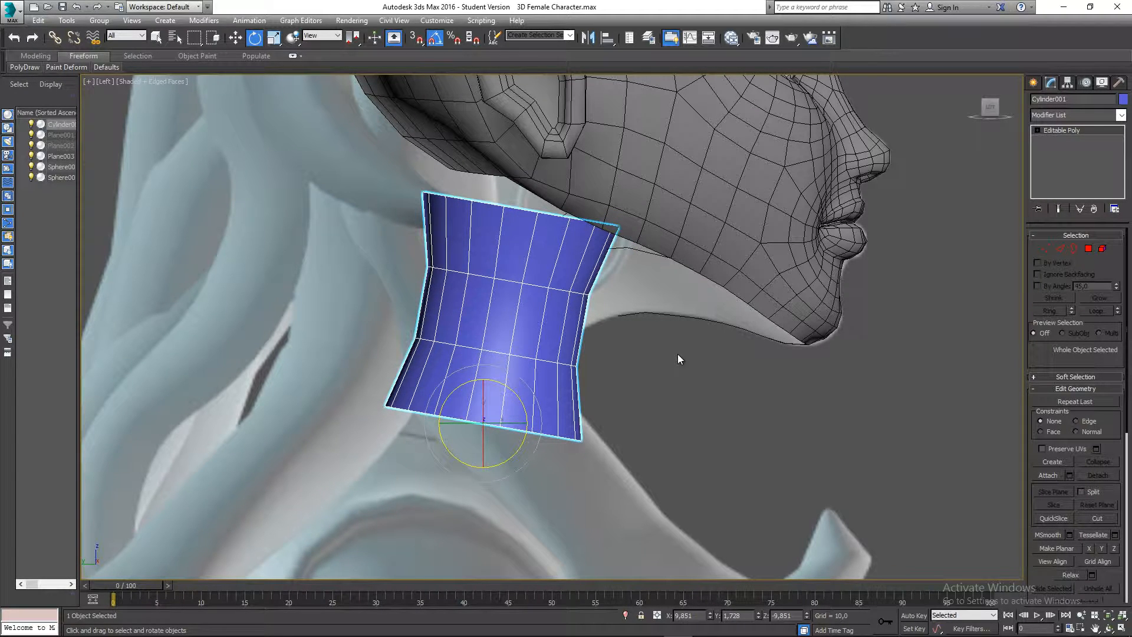
middle_drag(677, 359, 657, 354)
key(w)
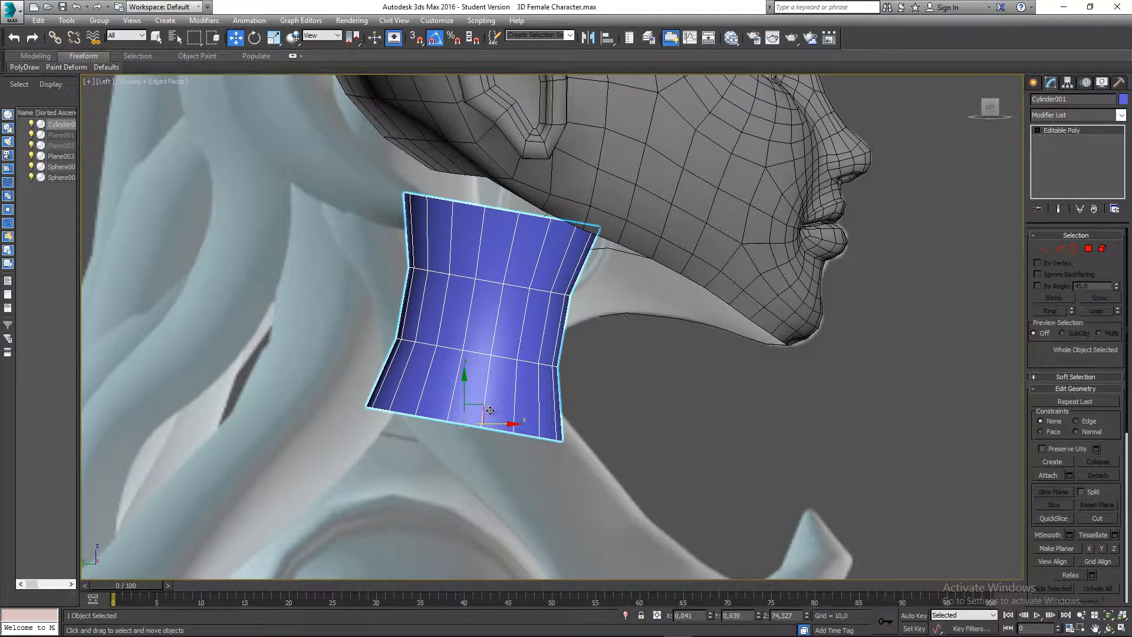
drag(479, 412, 480, 434)
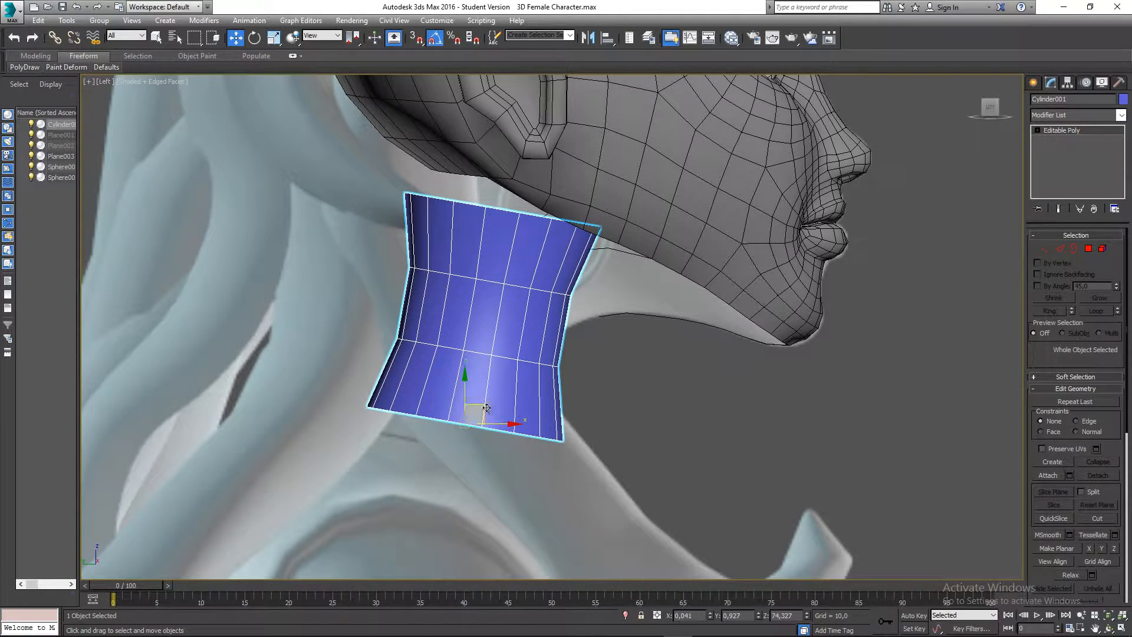
drag(483, 406, 366, 401)
scroll(595, 427, down, 3)
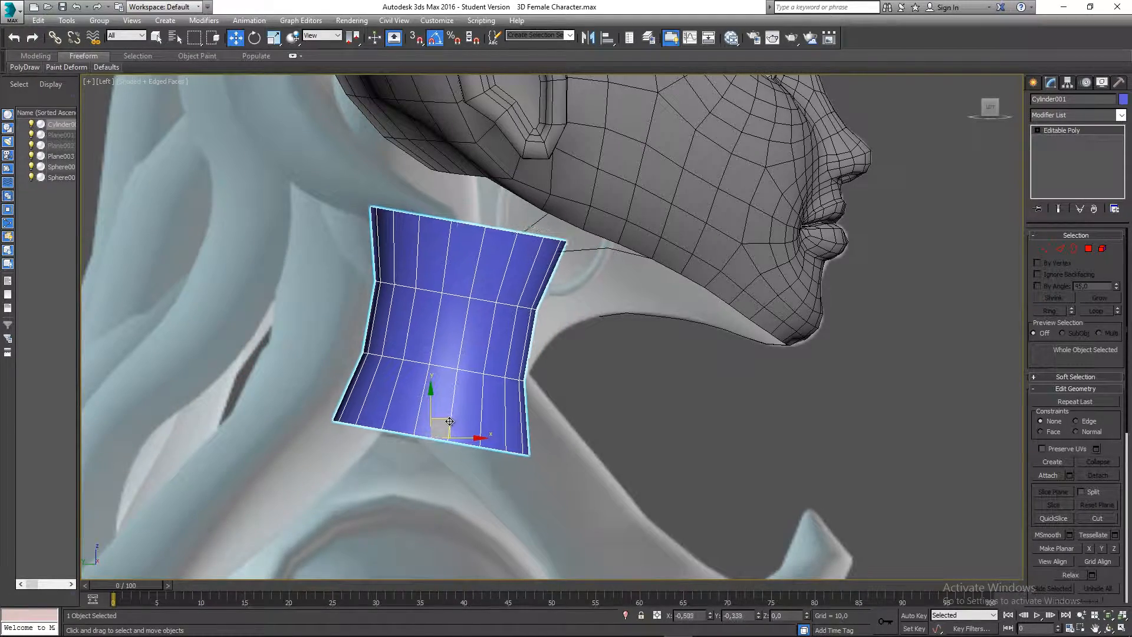
Examine the tilted neck's fit under the head in the perspective view and against the reference in the front view
click(595, 427)
scroll(589, 419, down, 3)
key(p)
scroll(587, 408, down, 2)
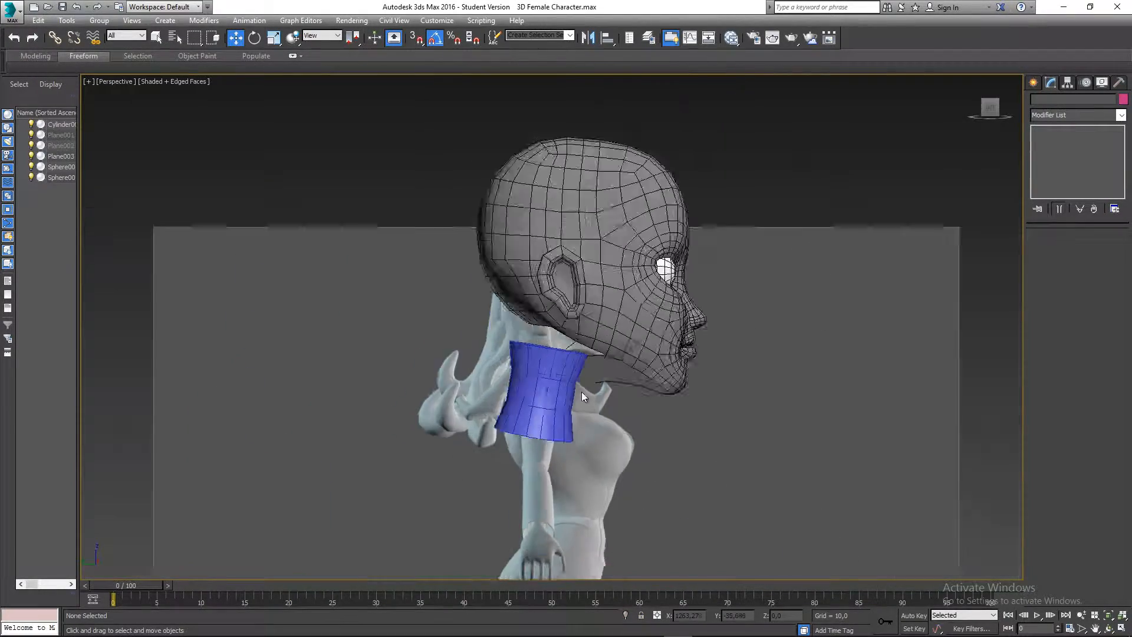
alt+middle_drag(581, 391, 599, 374)
click(541, 402)
scroll(541, 406, up, 5)
key(f)
middle_drag(543, 302, 537, 330)
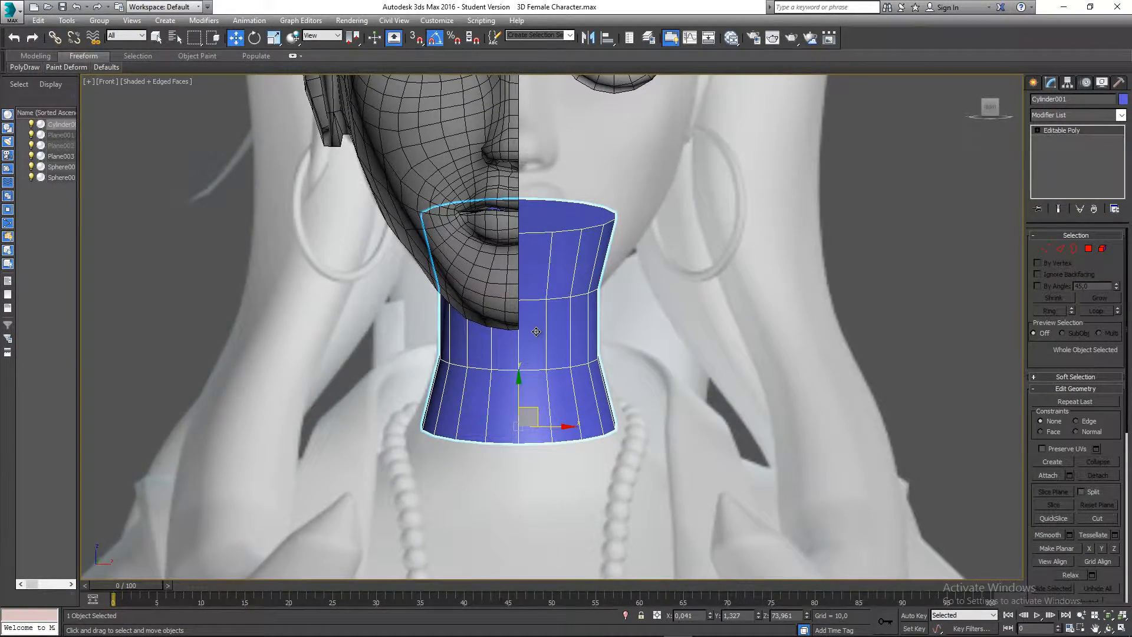
Try to stretch the neck vertically in the left view with the View coordinate system
key(l)
key(r)
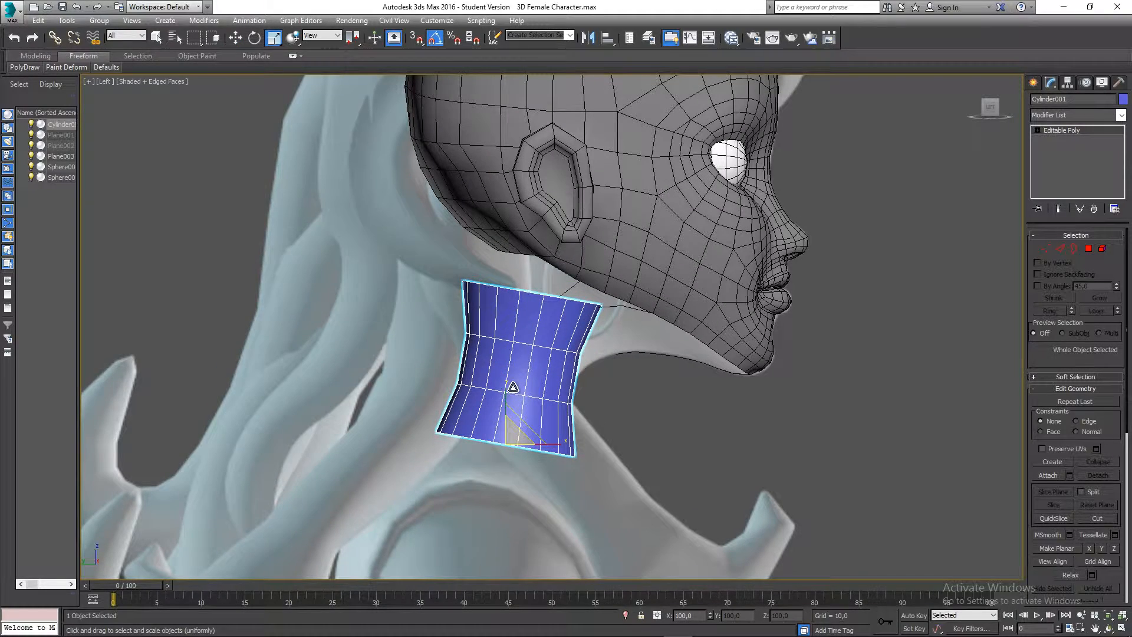
key(r)
key(r)
scroll(507, 382, up, 3)
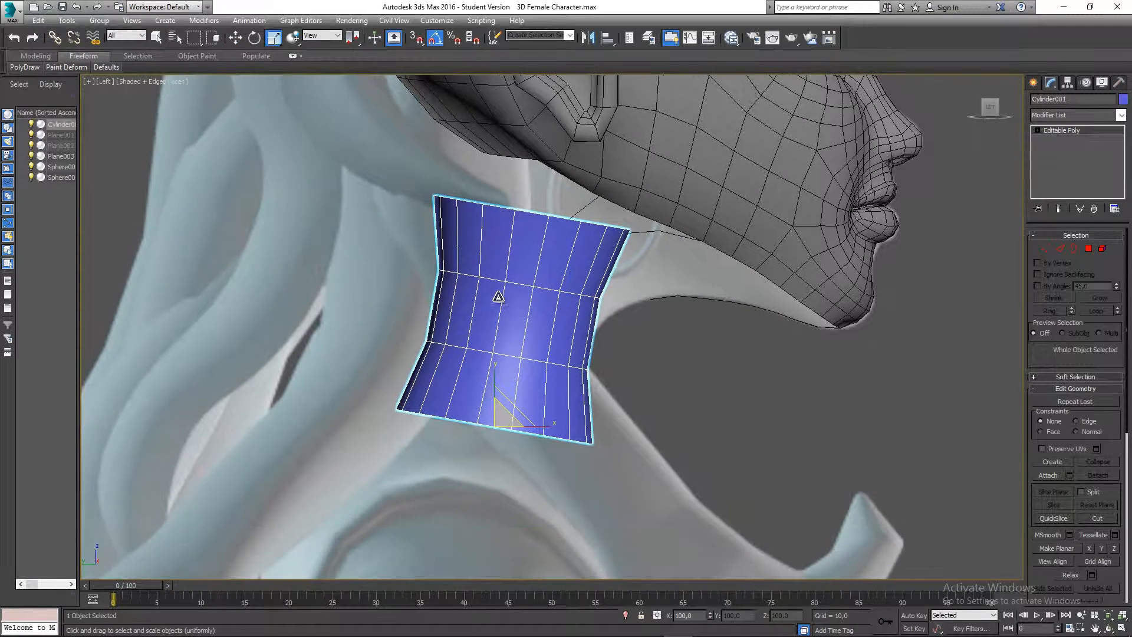
middle_drag(511, 288, 494, 242)
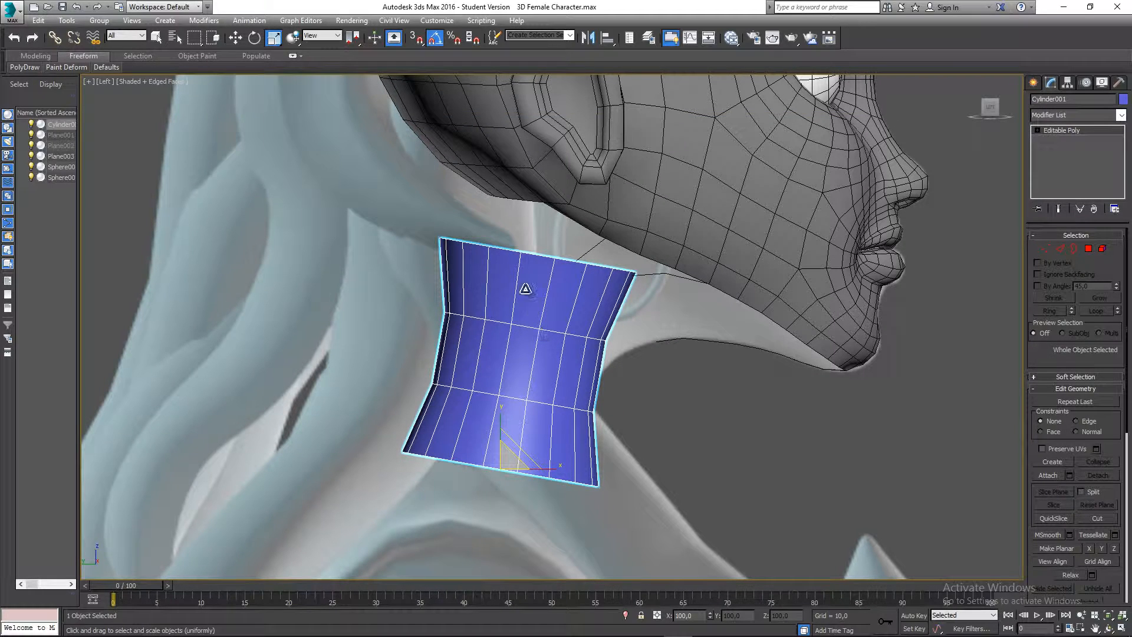
middle_drag(586, 328, 577, 318)
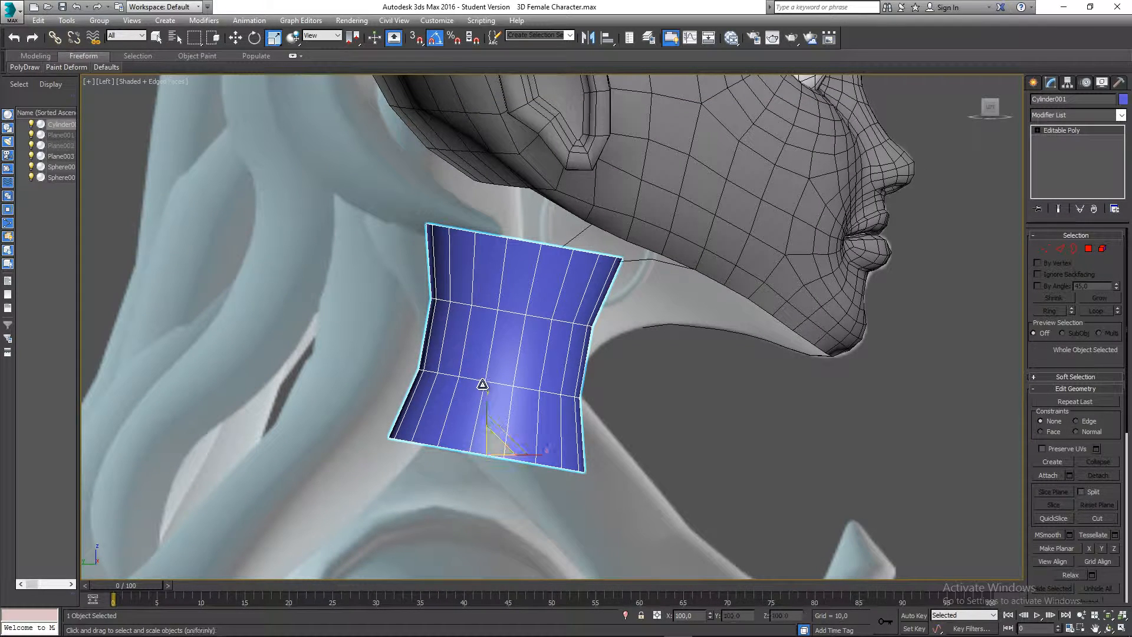
key(r)
drag(484, 394, 480, 343)
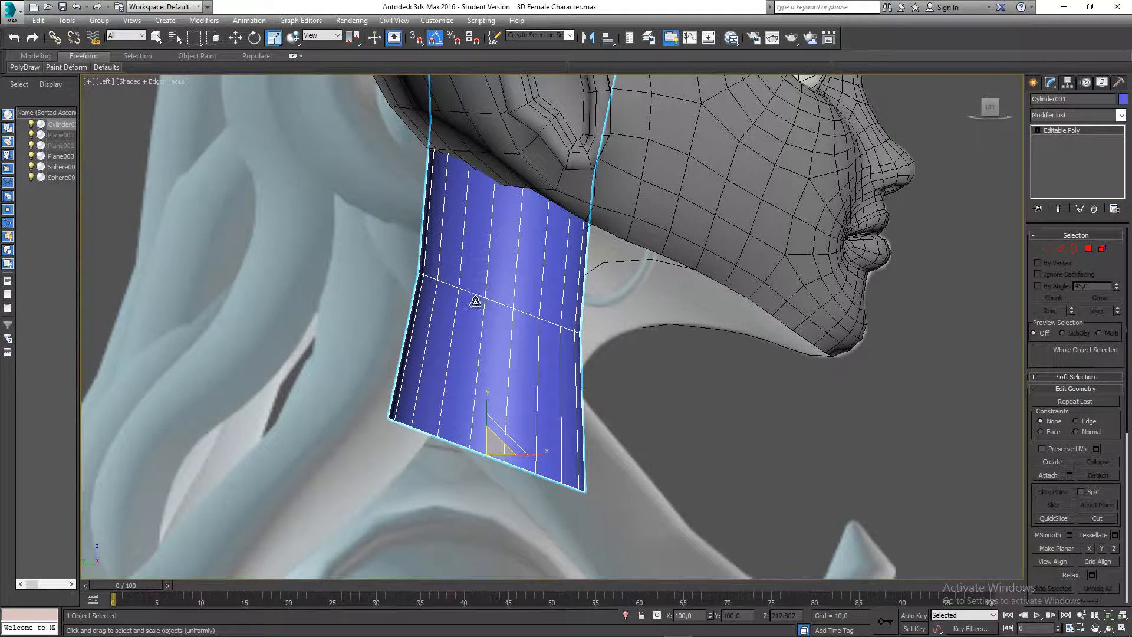
key(ctrl+z)
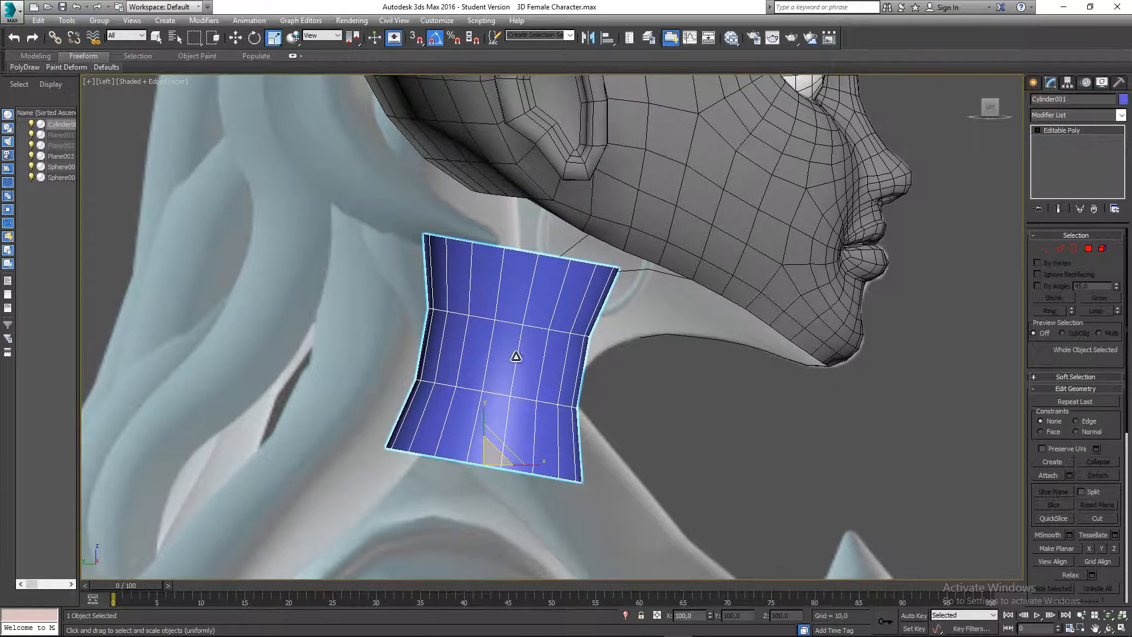
Set the Scale tool's reference coordinate system to Local for the tilted neck
middle_drag(515, 354, 498, 316)
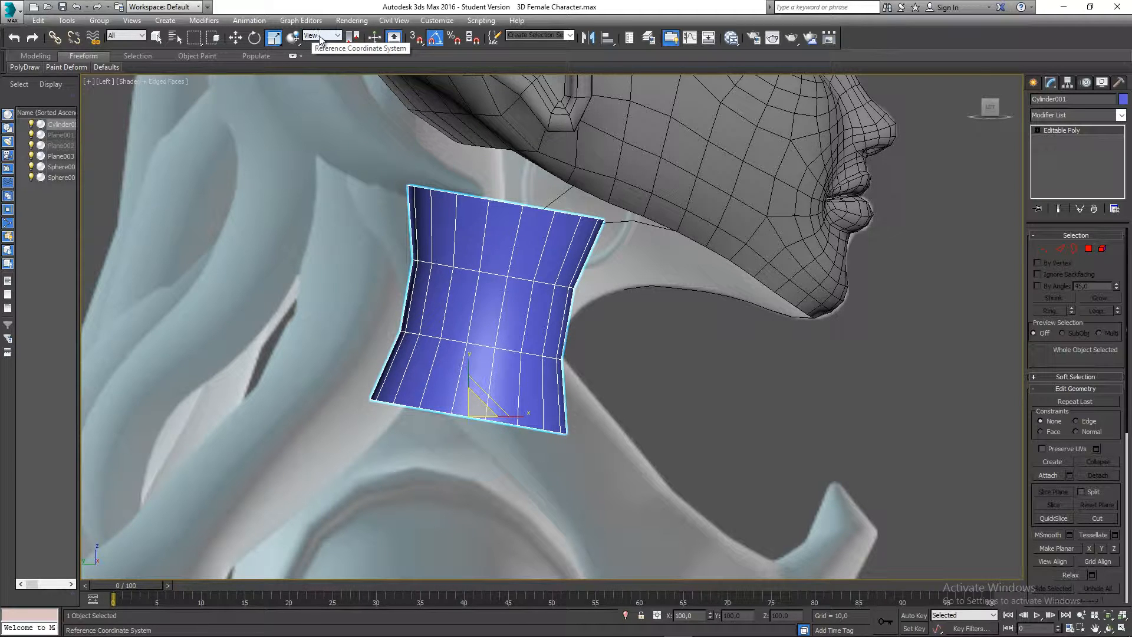
click(325, 37)
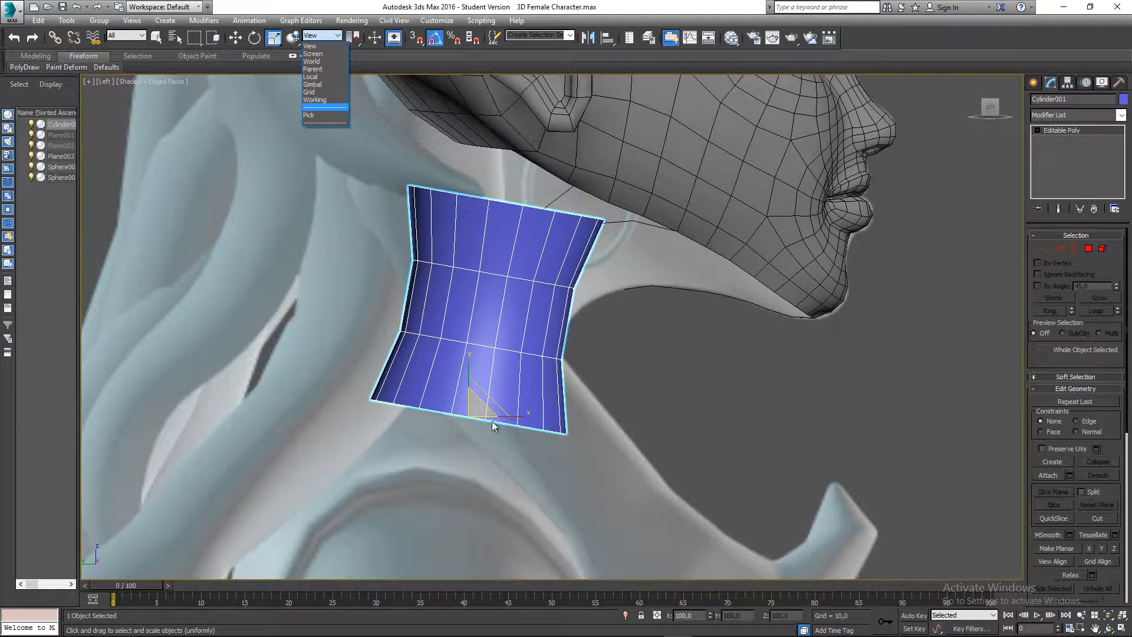
click(317, 76)
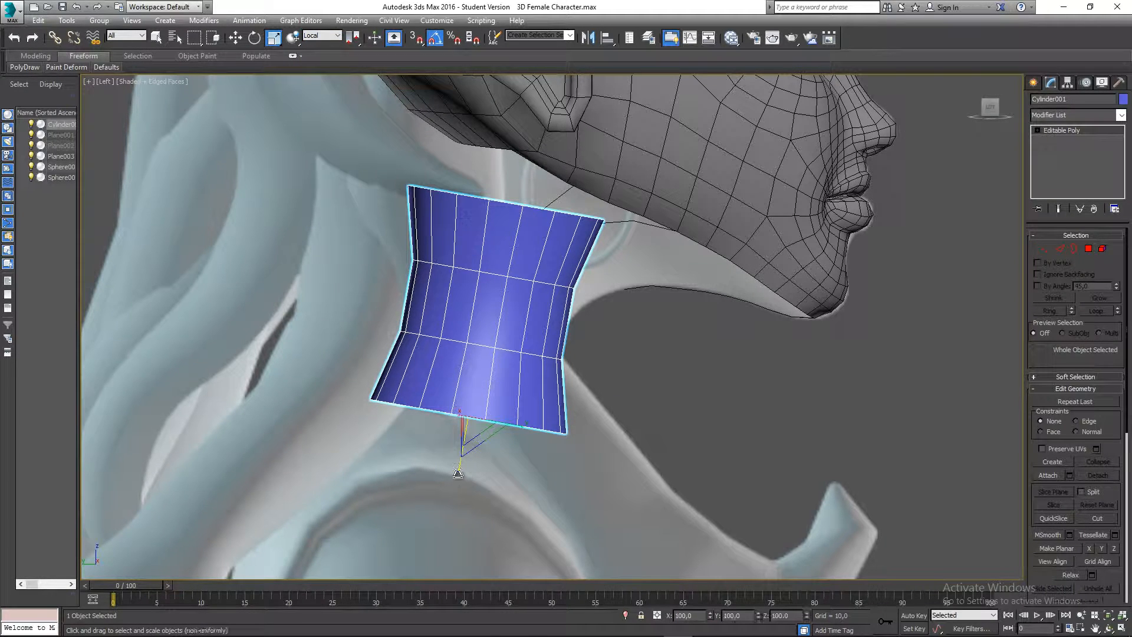
Stretch the tilted neck lengthwise along its local axis and move it down and slightly forward over the reference neck in the left view
drag(455, 469, 460, 482)
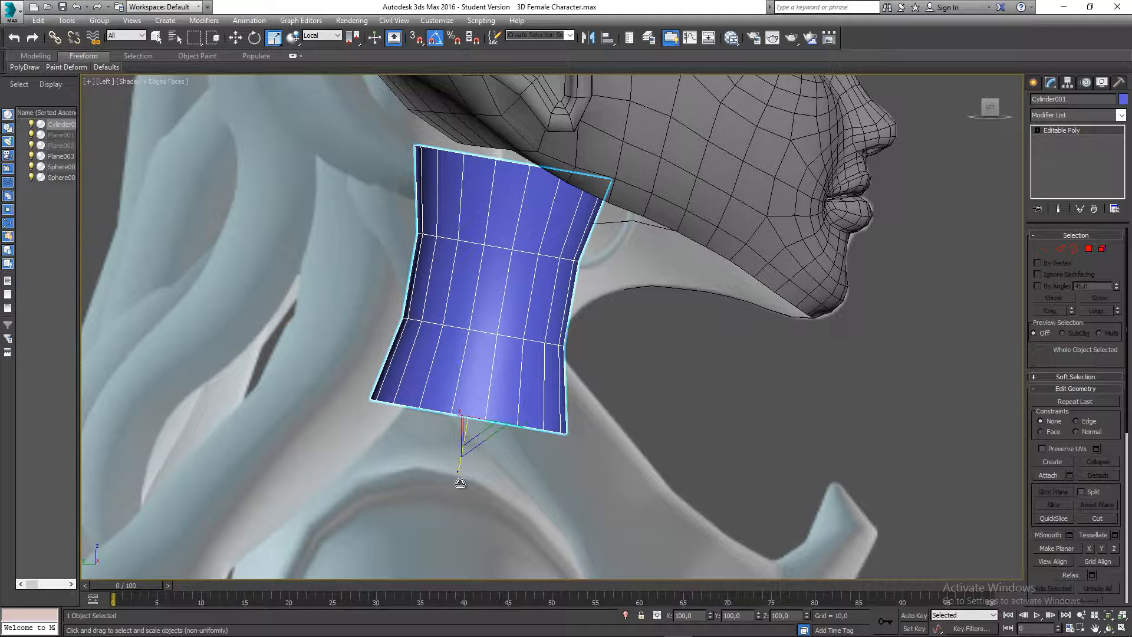
key(w)
drag(482, 402, 491, 419)
middle_drag(556, 332, 524, 356)
key(p)
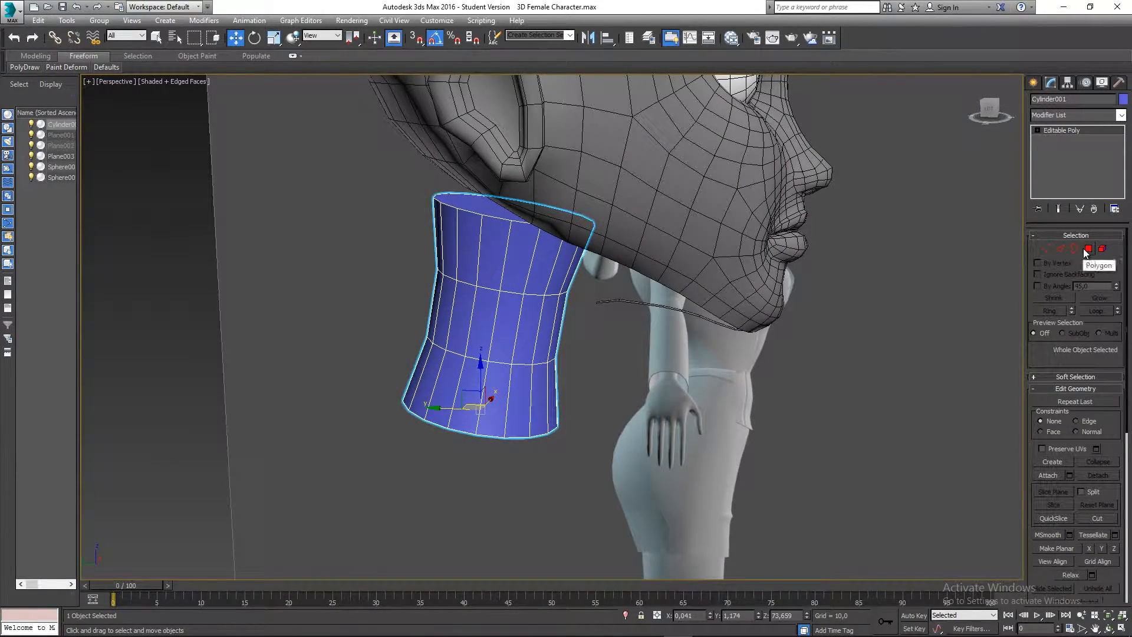
Delete the neck's polygons on the side of the centre line that has no head mesh, then leave polygon editing
click(1087, 250)
alt+middle_drag(638, 273, 582, 132)
key(Delete)
key(f)
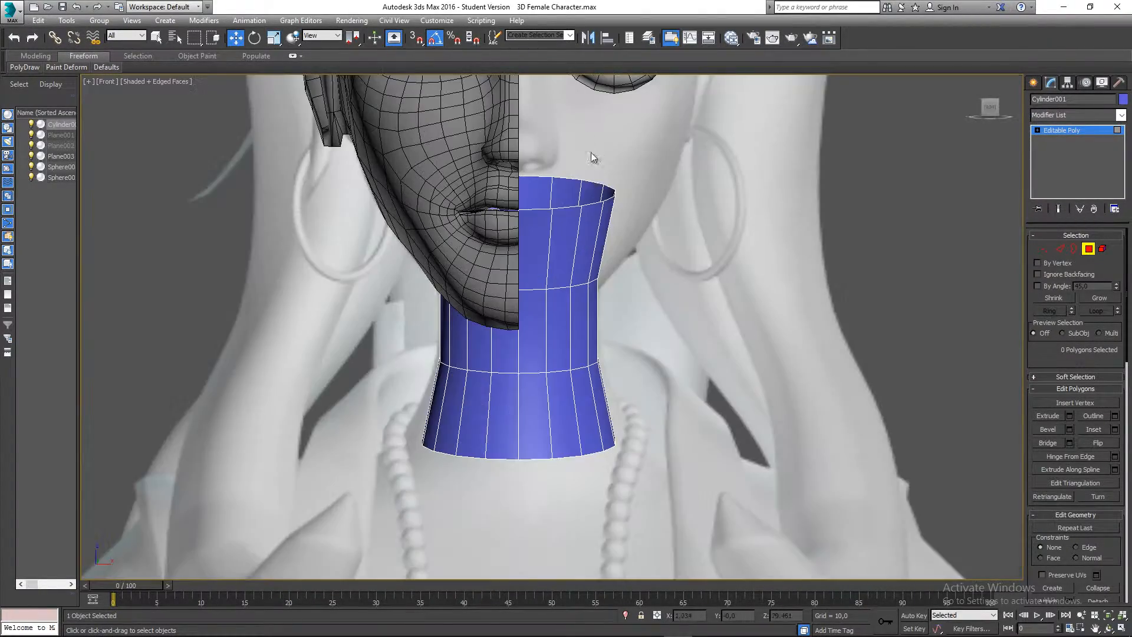
middle_drag(583, 172, 566, 131)
drag(560, 123, 557, 235)
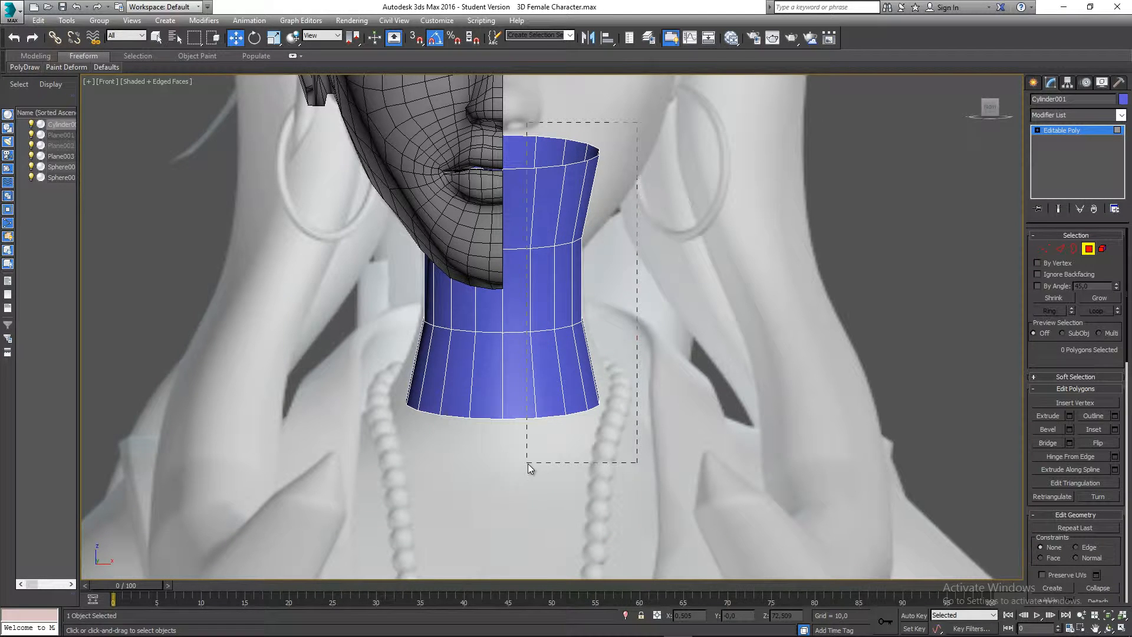
drag(528, 463, 526, 462)
key(Delete)
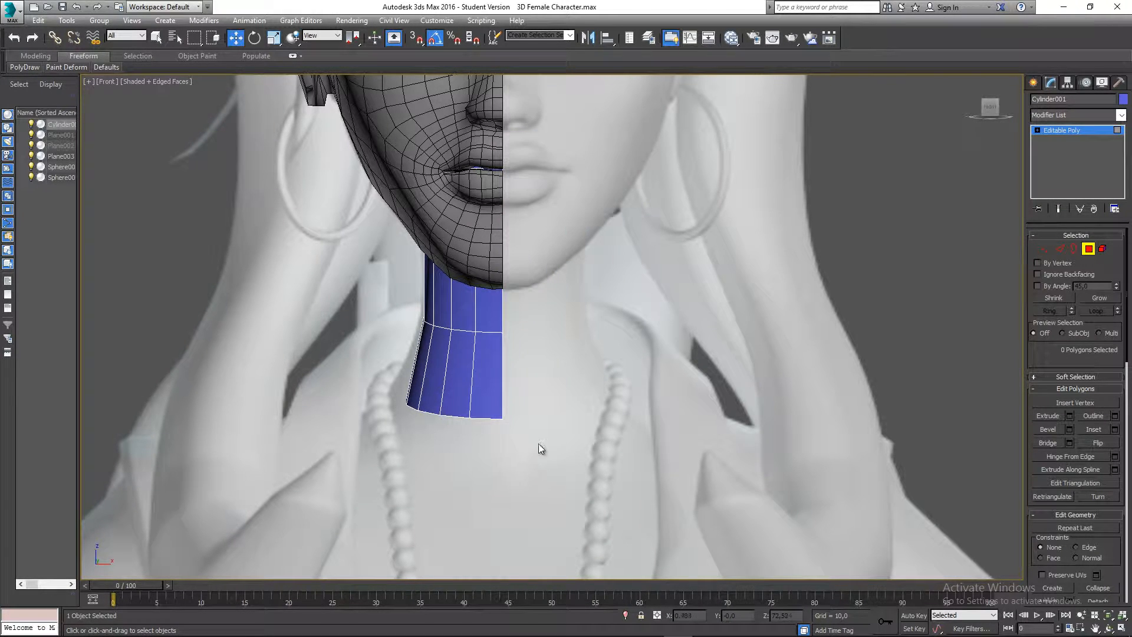
middle_drag(539, 444, 546, 409)
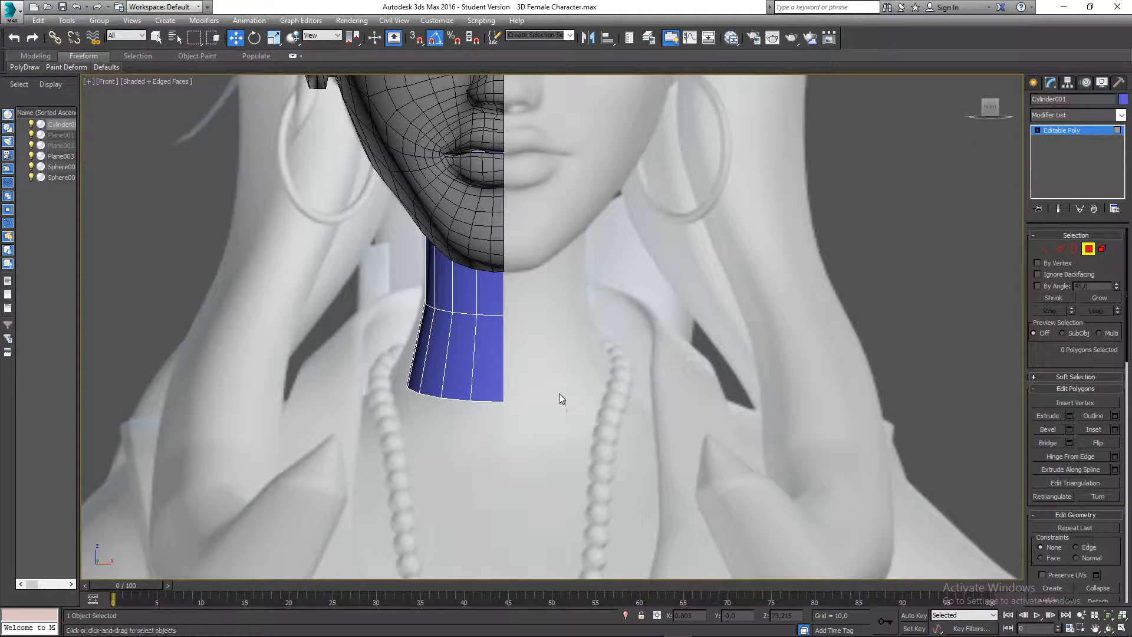
key(p)
alt+middle_drag(526, 362, 575, 362)
click(1088, 249)
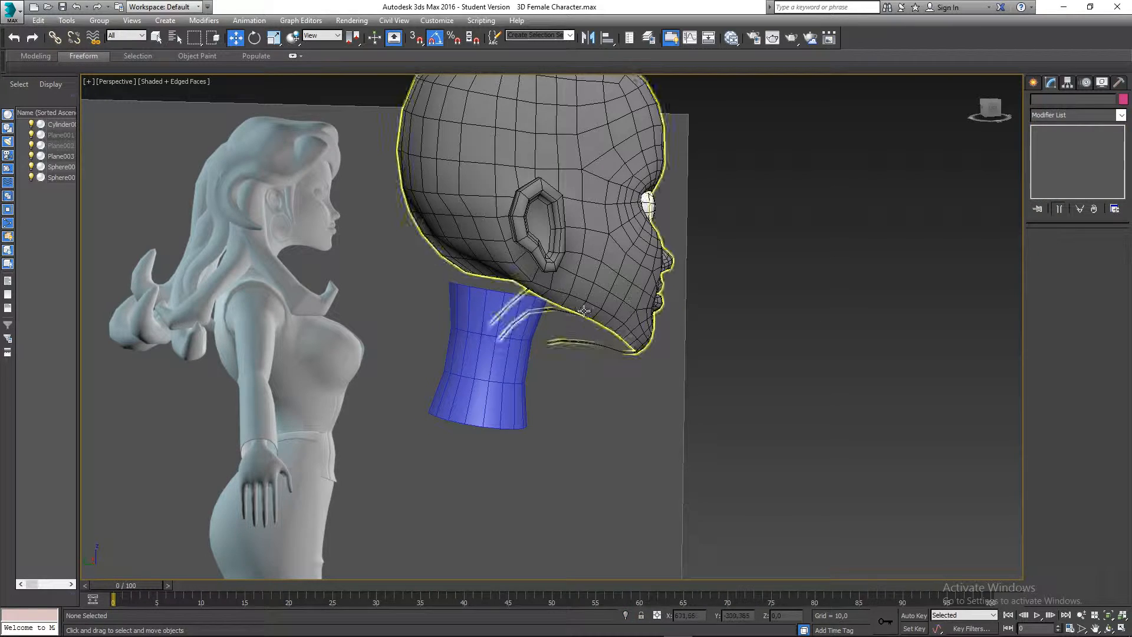
alt+middle_drag(531, 330, 503, 333)
click(533, 270)
click(512, 316)
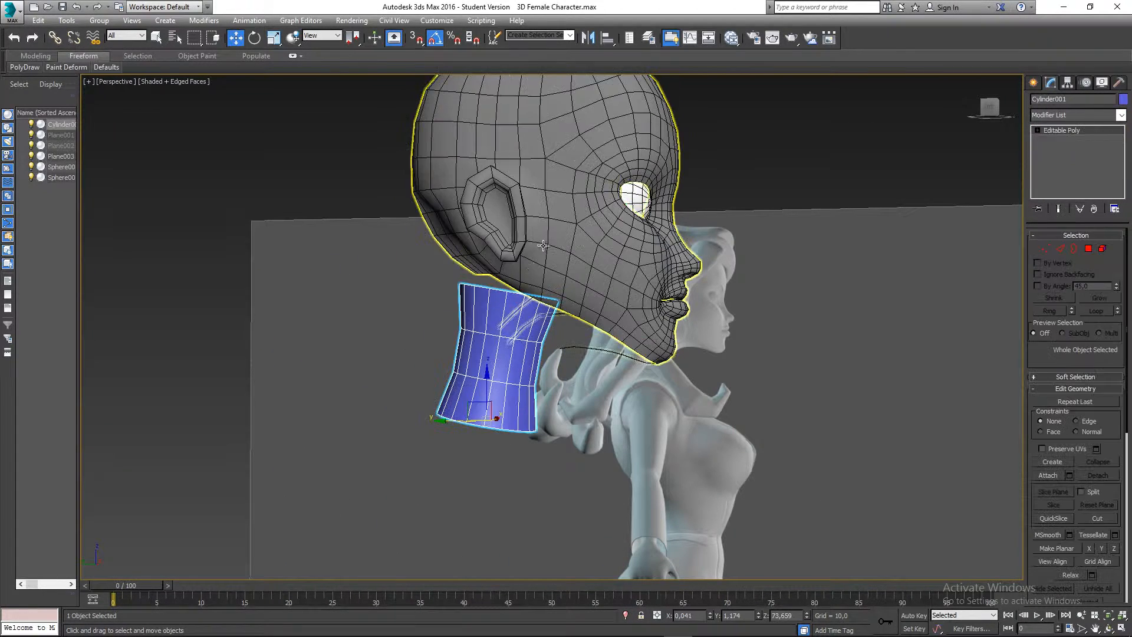
click(534, 270)
click(509, 314)
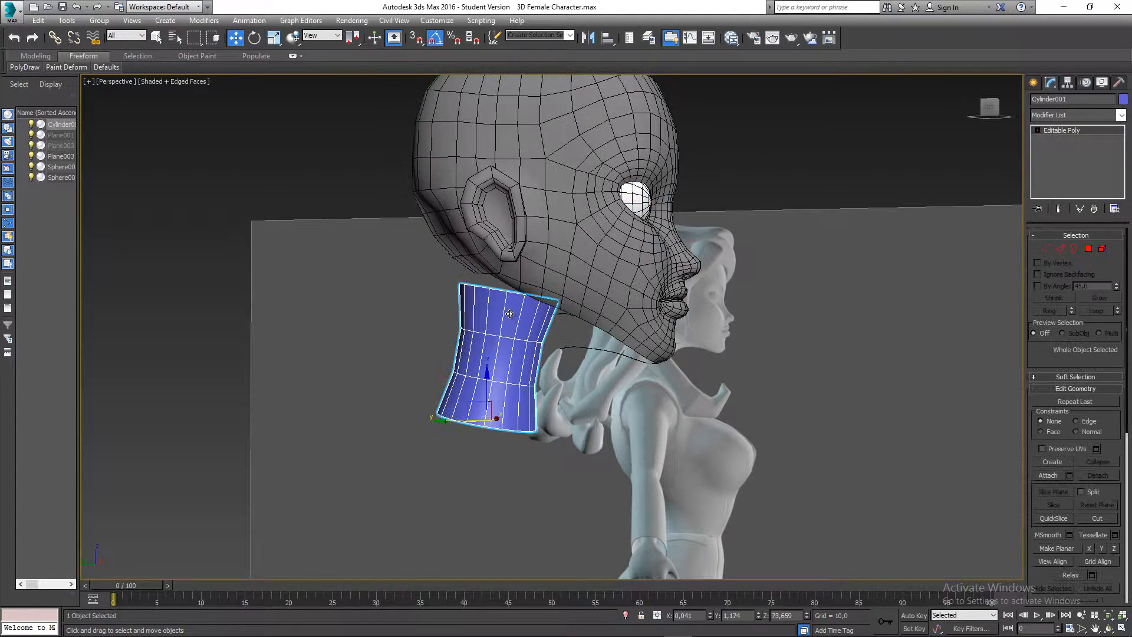
click(596, 384)
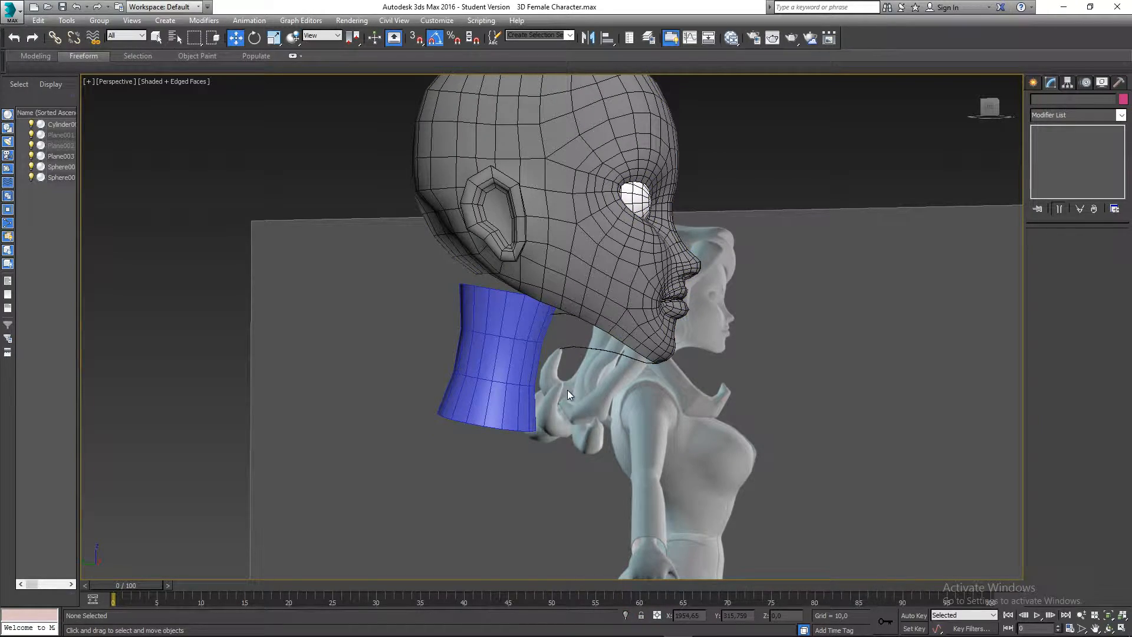
alt+middle_drag(567, 394, 490, 390)
Turn on the head's TurboSmooth and Symmetry modifiers
click(559, 274)
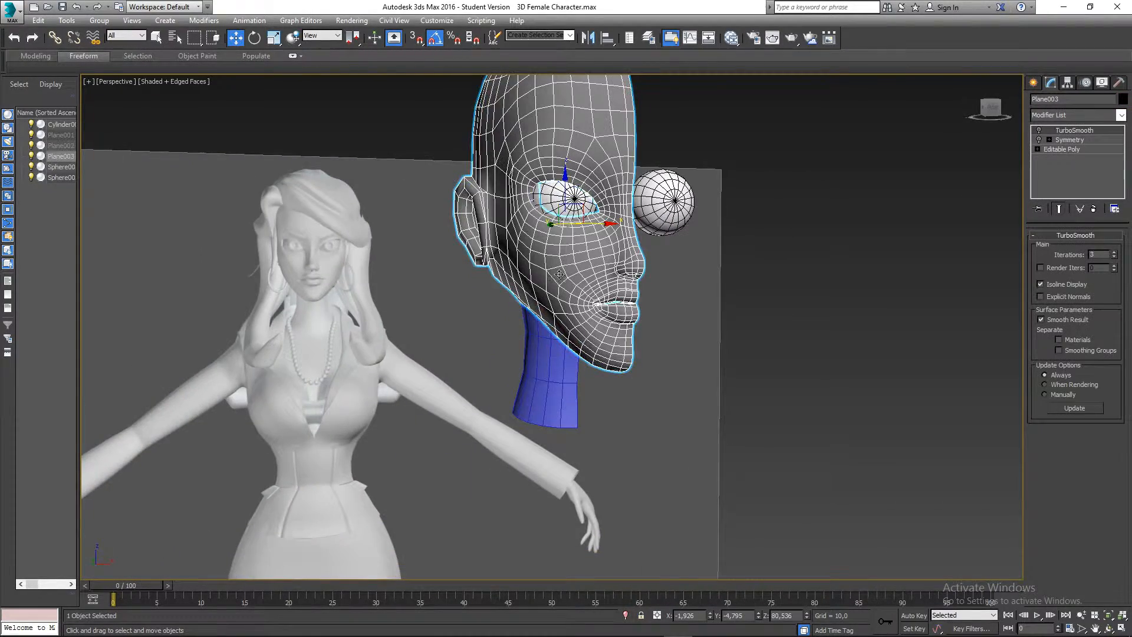
alt+middle_drag(559, 274, 527, 310)
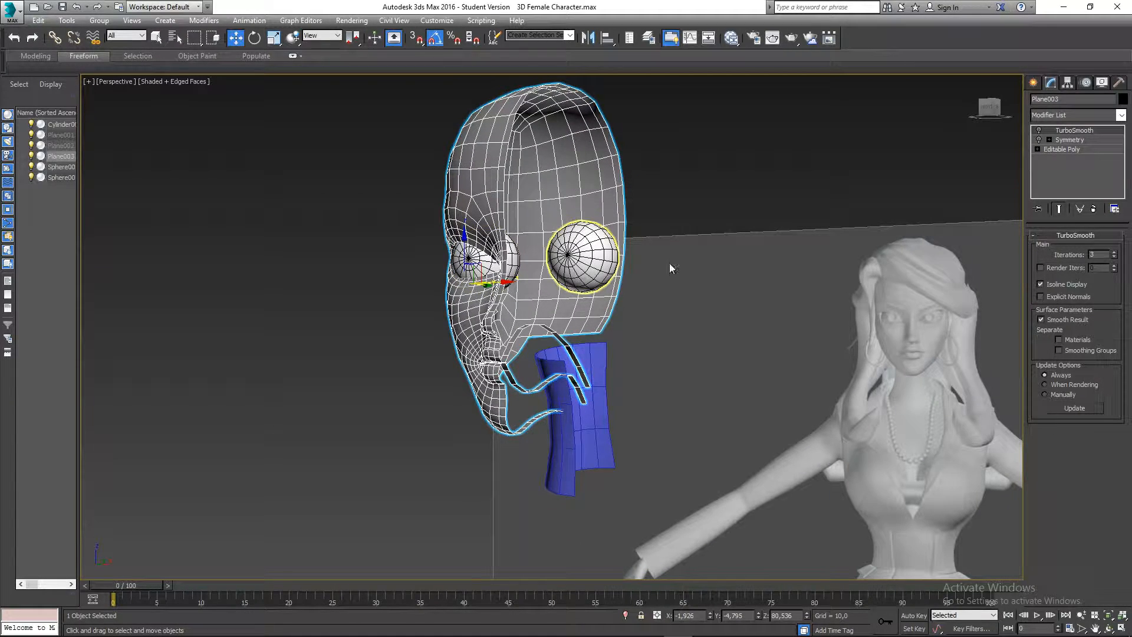
alt+middle_drag(683, 231, 674, 214)
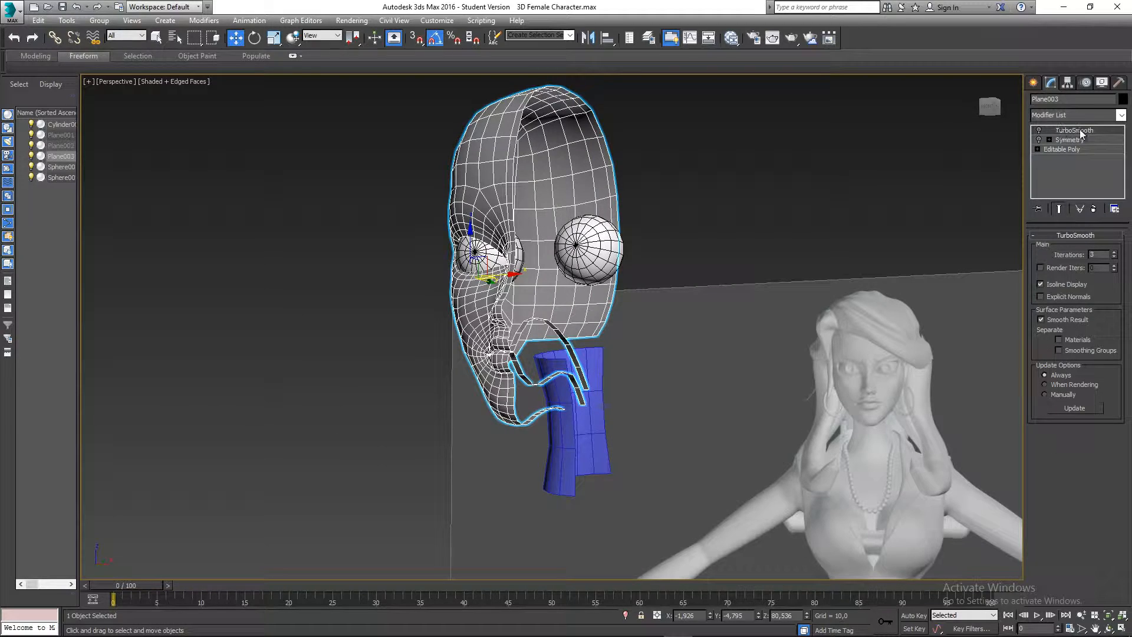
click(1039, 130)
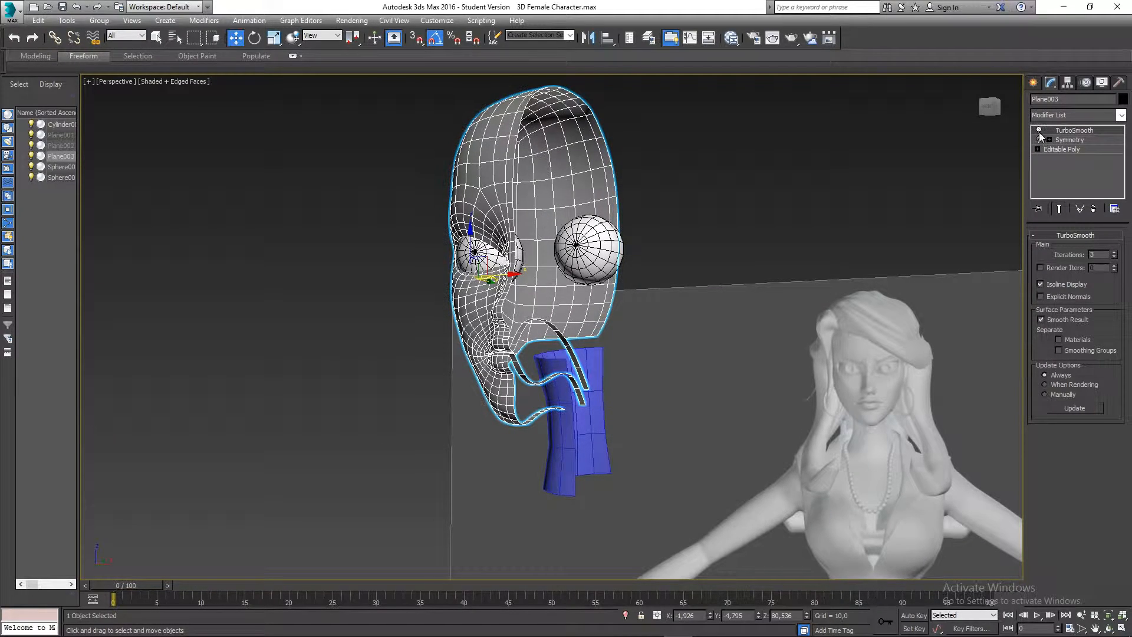
click(1039, 140)
alt+middle_drag(684, 316, 726, 310)
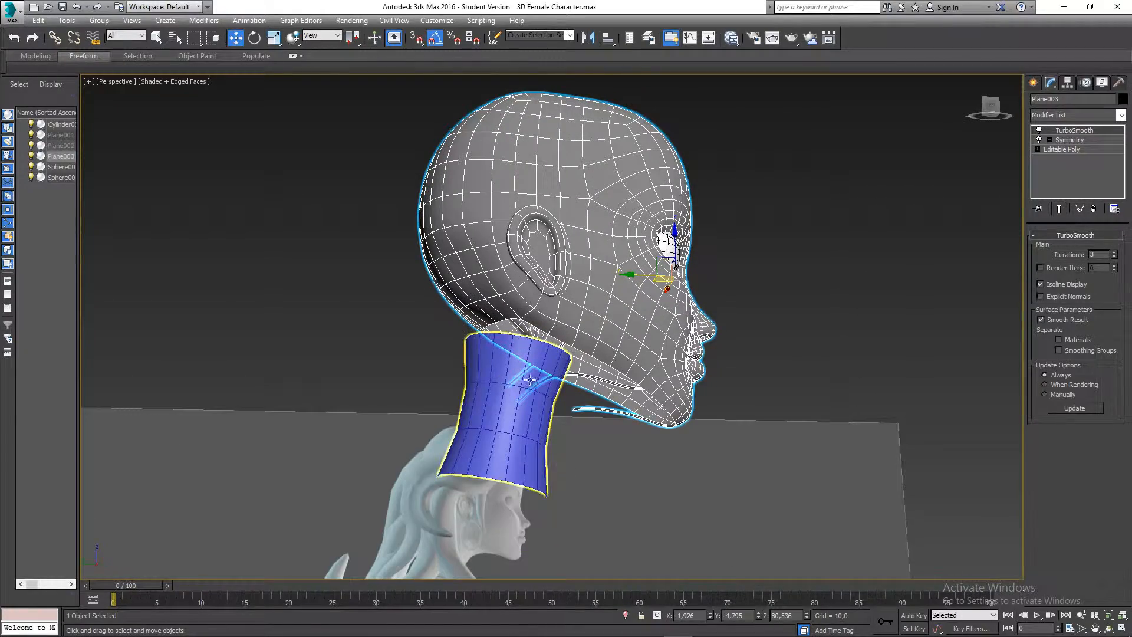
Compare the mirrored, smoothed head with the half neck from several sides, checking each object's modifier stack
click(727, 310)
click(519, 389)
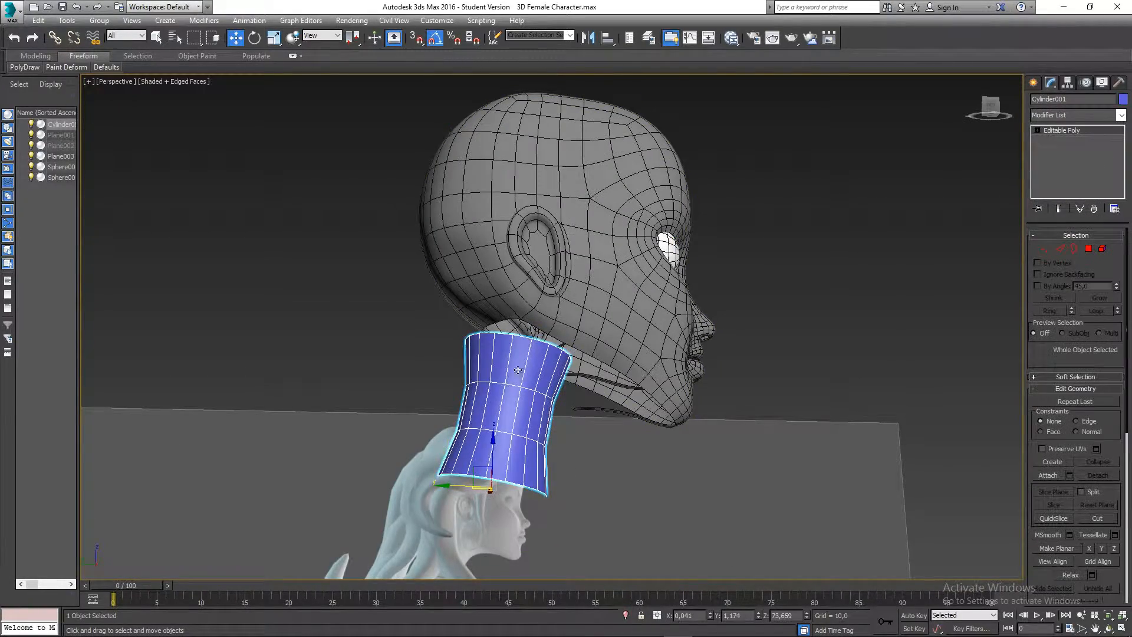
alt+middle_drag(518, 370, 582, 273)
click(582, 273)
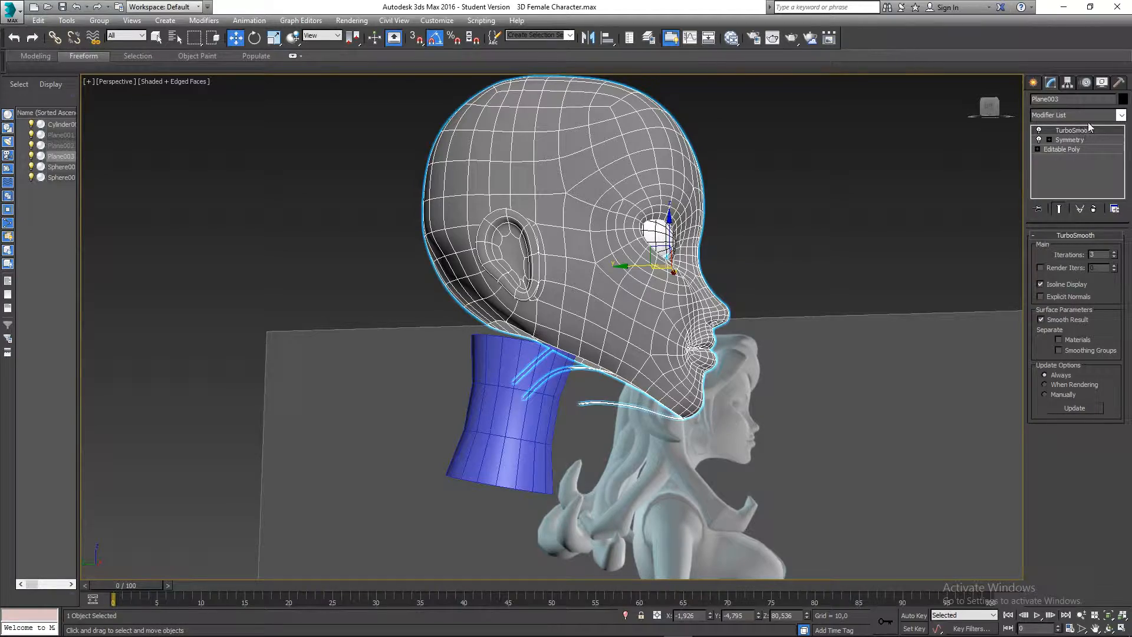
alt+middle_drag(847, 262, 667, 290)
click(773, 347)
alt+middle_drag(634, 380, 755, 392)
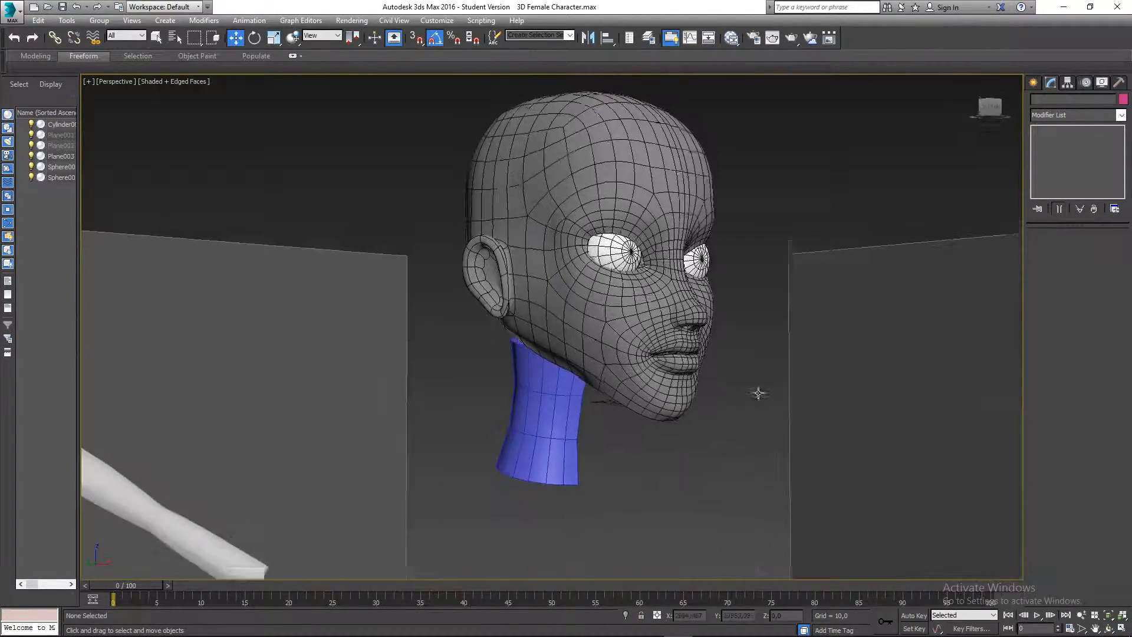
Try collapsing the head's TurboSmooth and Symmetry modifiers into its Editable Poly and examine it selected together with the half neck
click(616, 140)
click(616, 141)
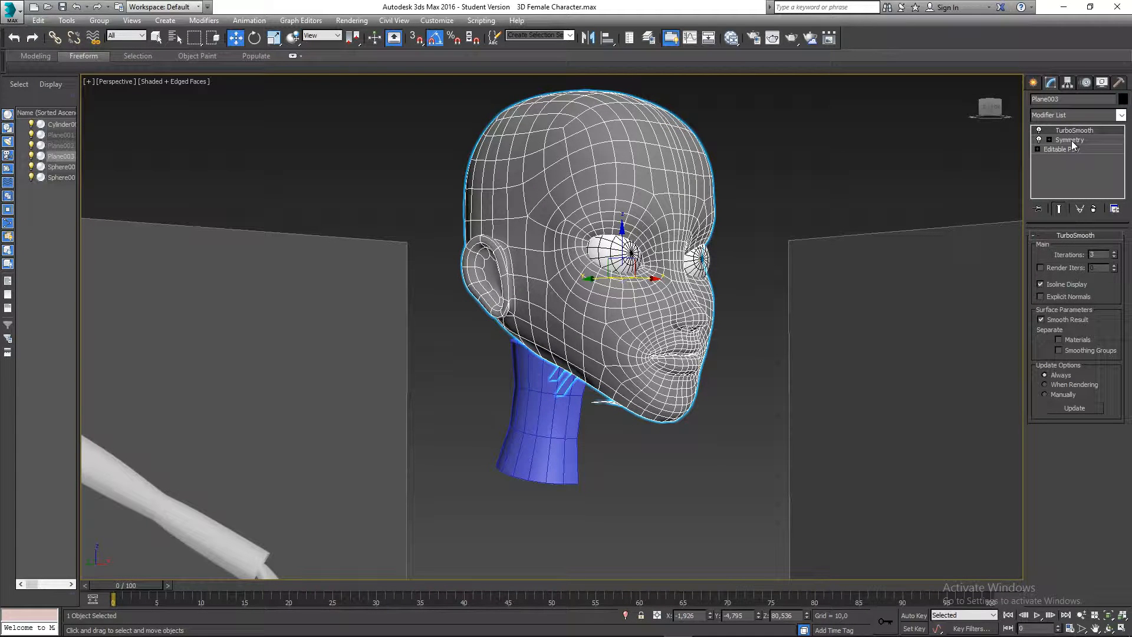
alt+middle_drag(834, 371, 598, 385)
click(553, 423)
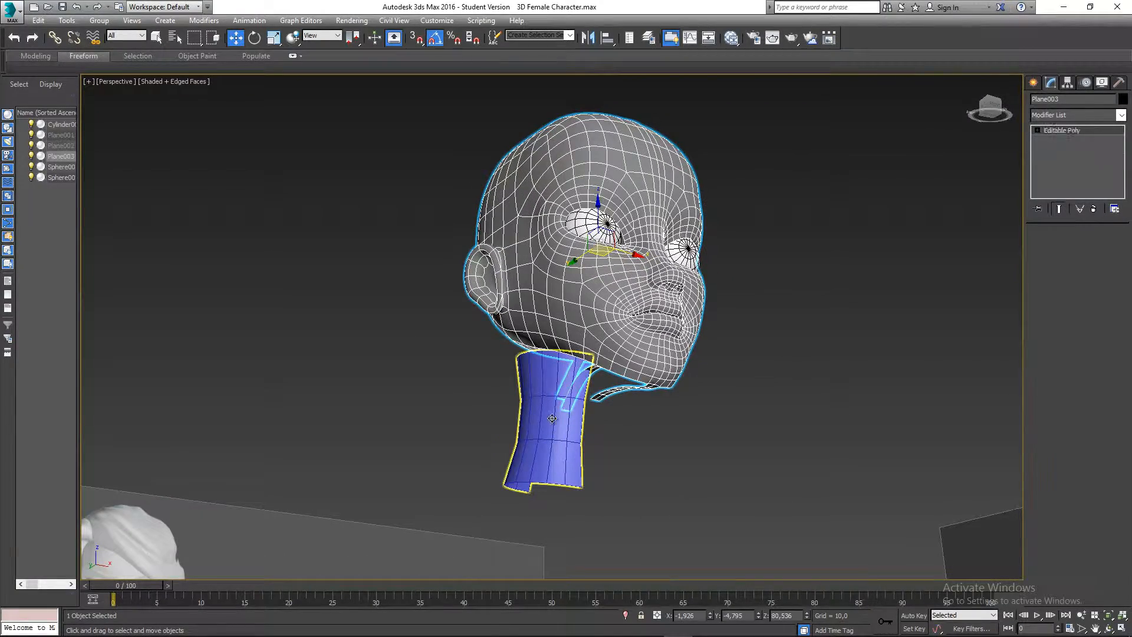
click(638, 430)
drag(713, 467, 464, 295)
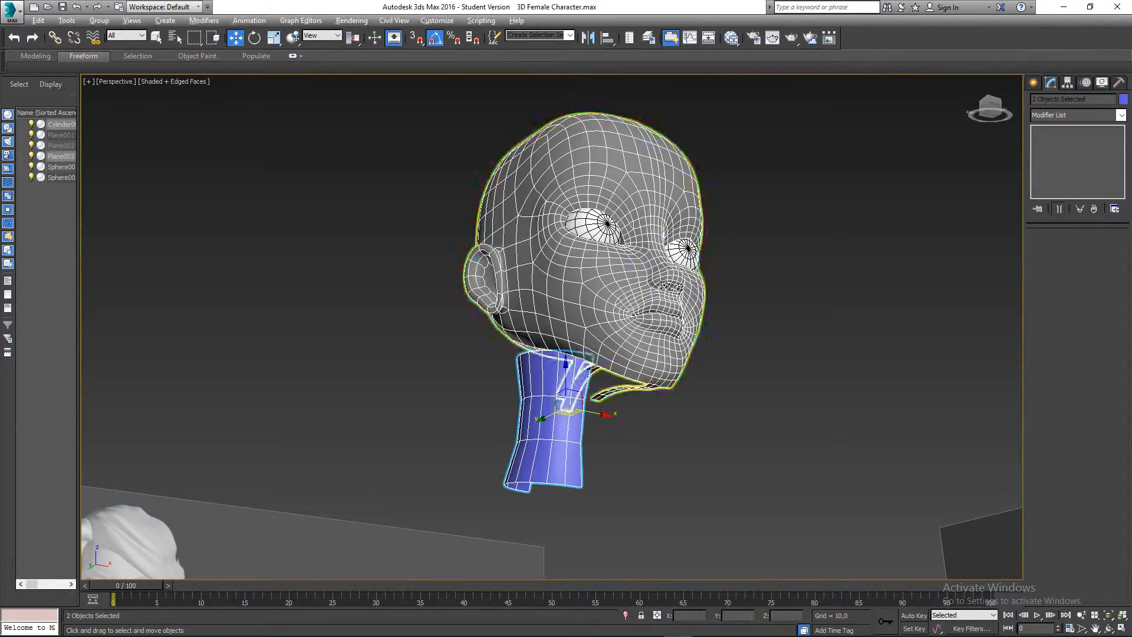
alt+middle_drag(596, 200, 540, 193)
alt+middle_drag(534, 241, 616, 227)
alt+middle_drag(559, 435, 663, 444)
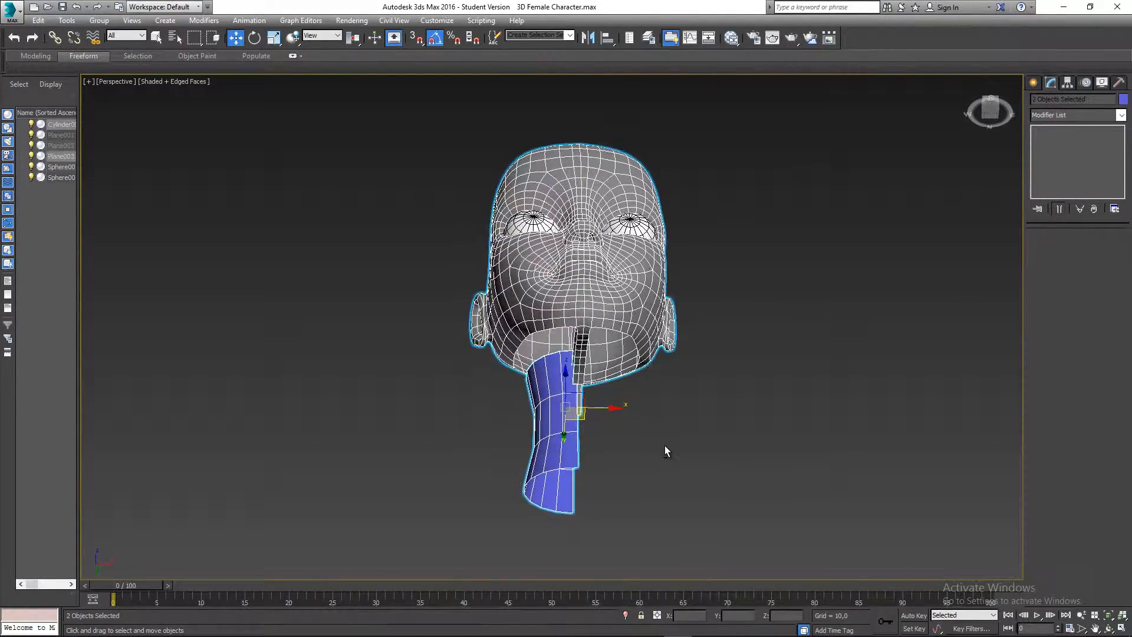
alt+middle_drag(741, 391, 710, 400)
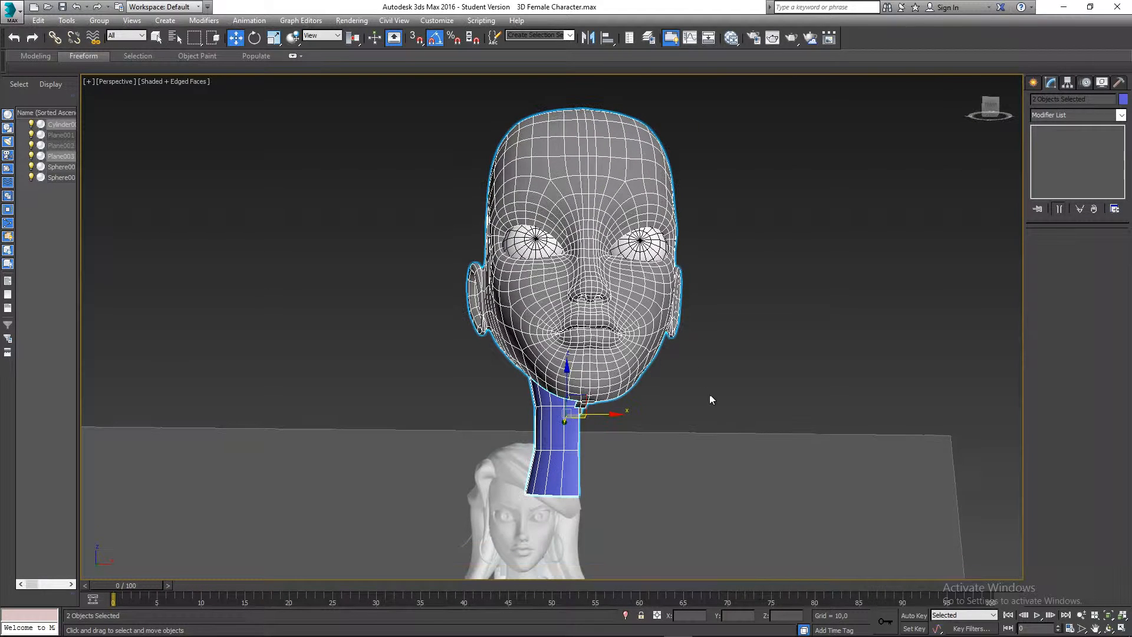
click(715, 291)
click(665, 277)
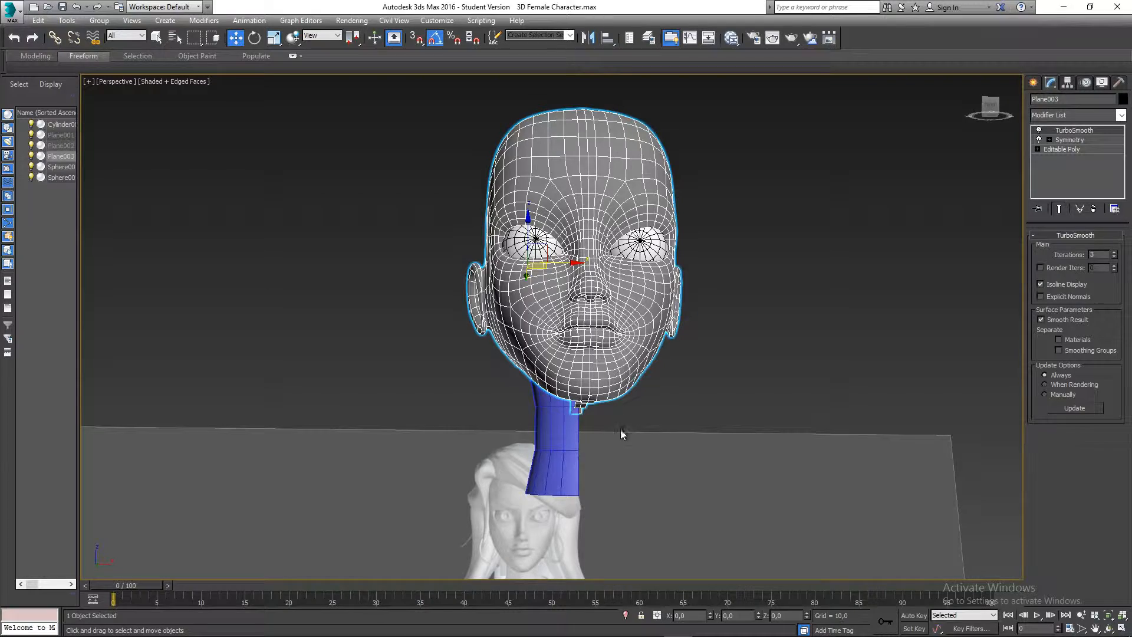
Delete the TurboSmooth and Symmetry modifiers from the head, leaving only the Editable Poly half, and save the scene
alt+middle_drag(623, 434, 1027, 190)
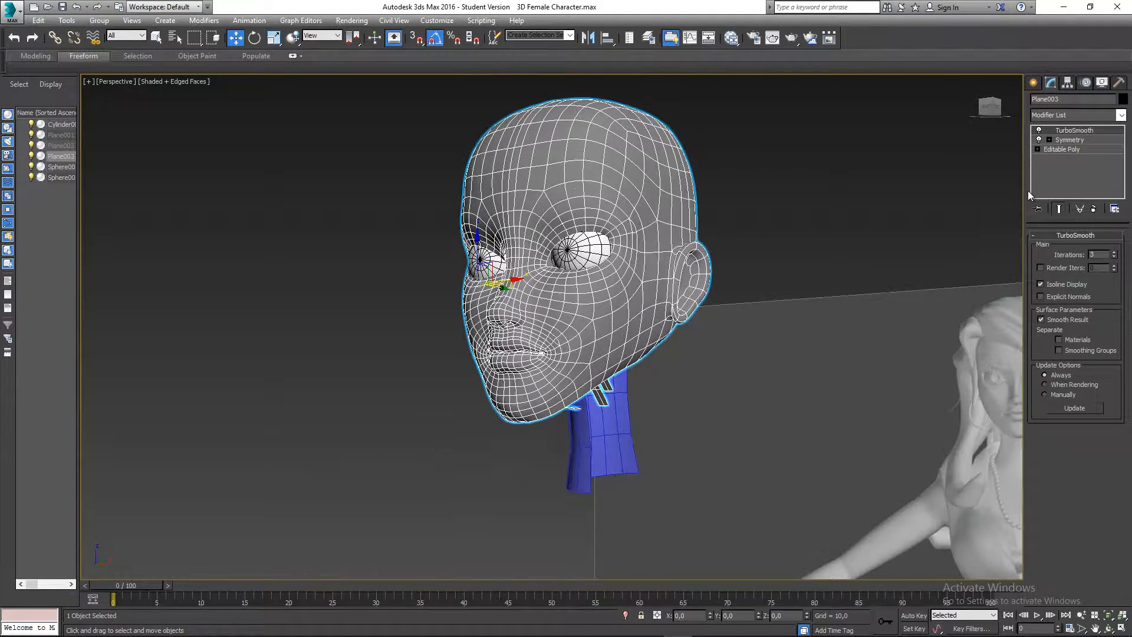
right_click(1069, 131)
key(Escape)
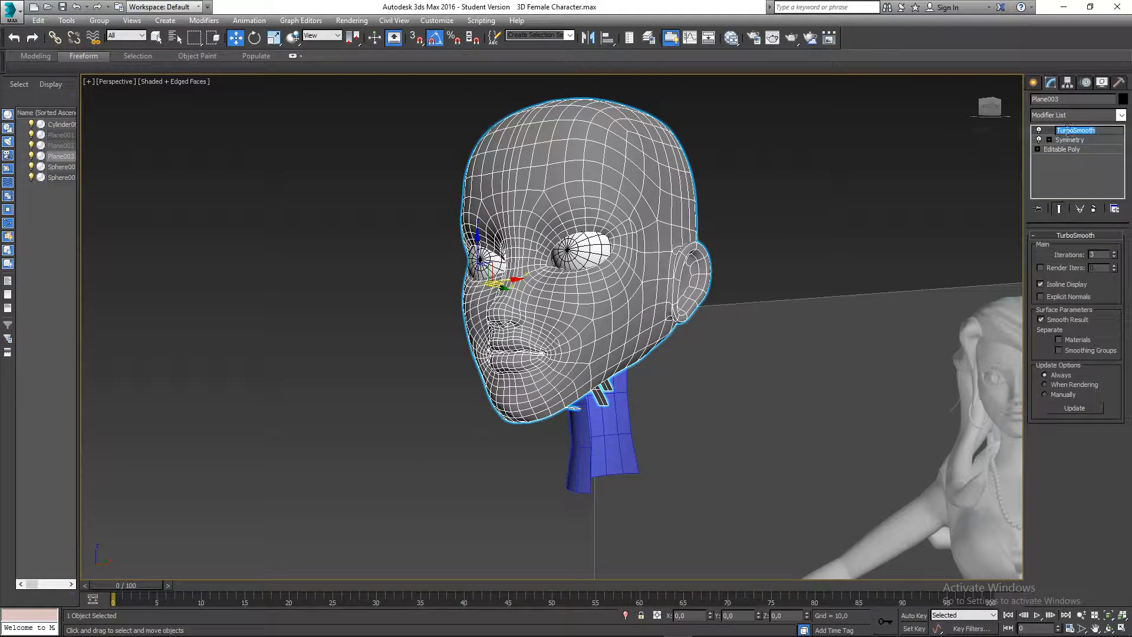
click(1079, 147)
right_click(1079, 131)
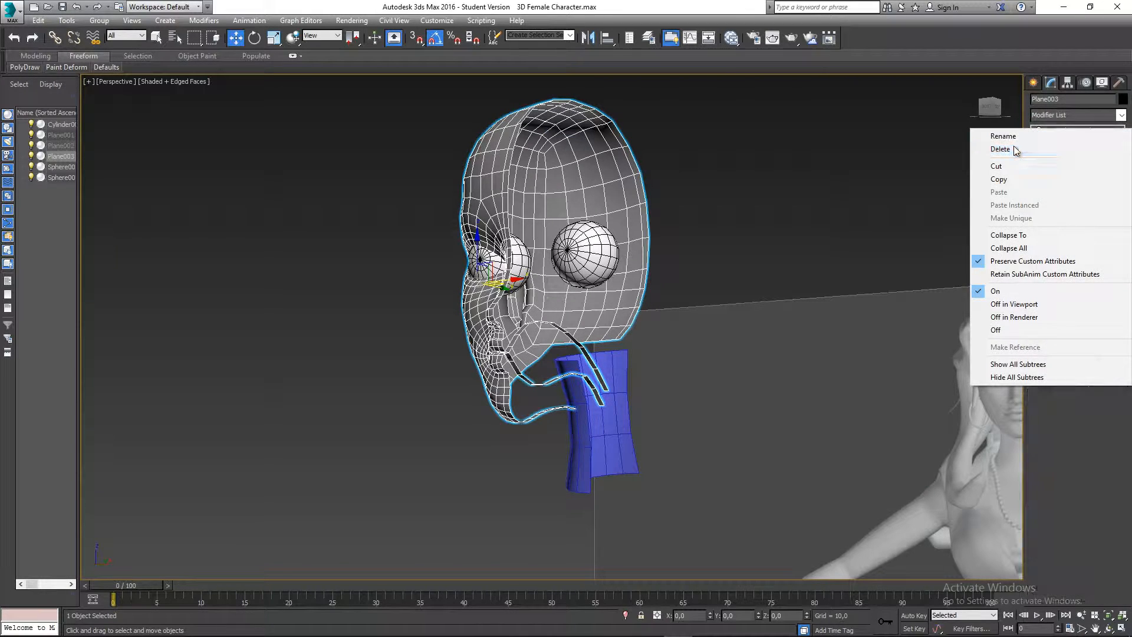
click(1065, 145)
right_click(1069, 133)
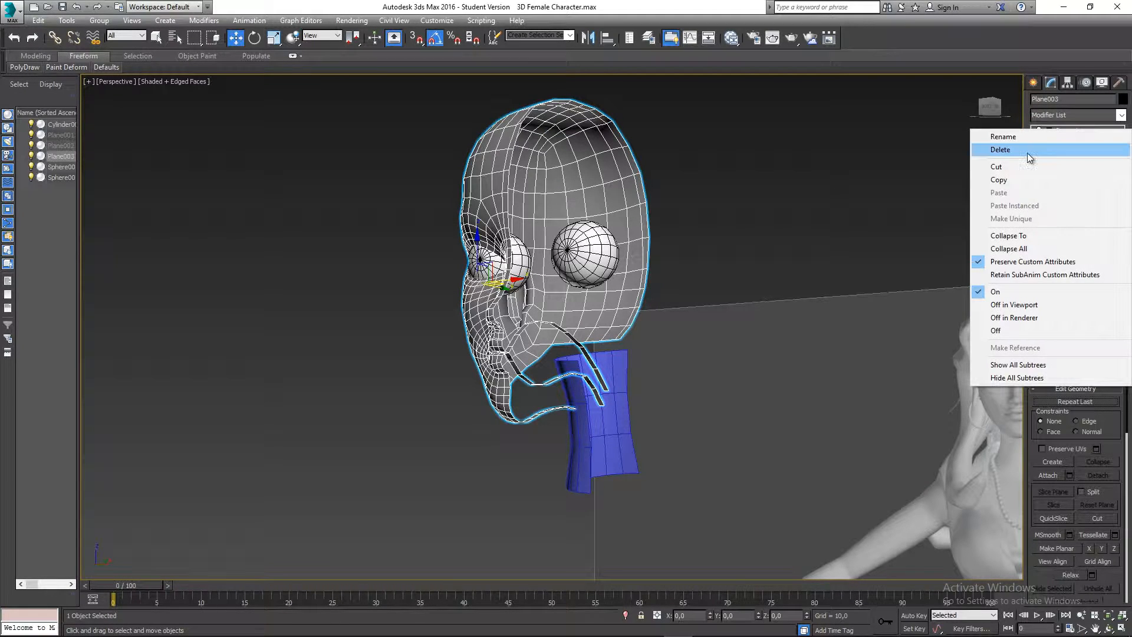
click(1067, 148)
alt+middle_drag(830, 254, 855, 324)
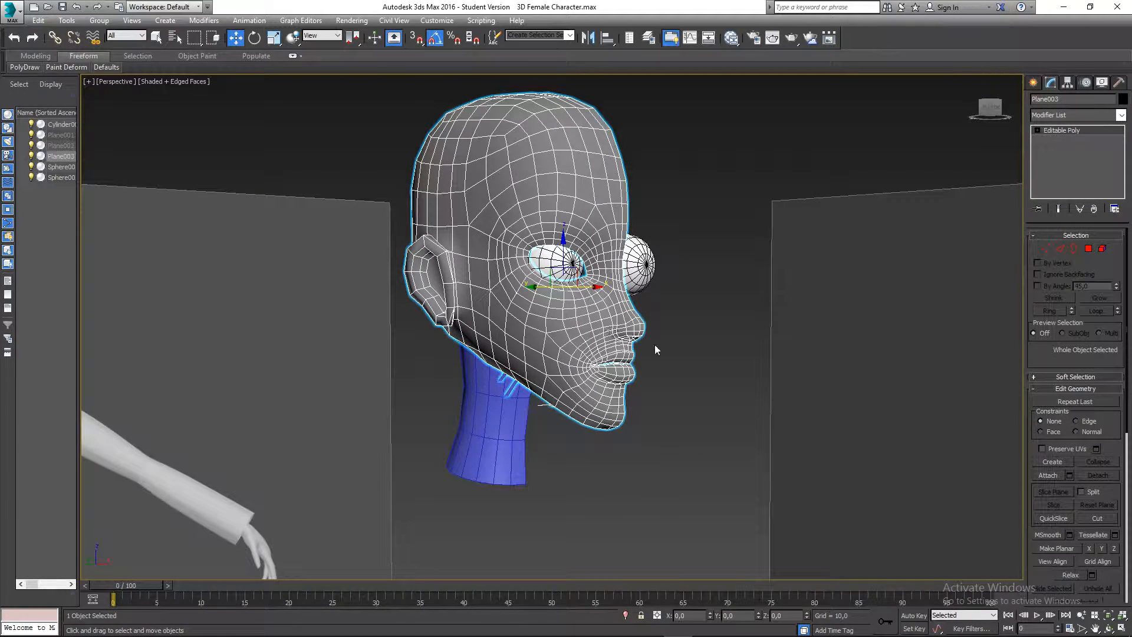
key(ctrl+s)
Attach the half neck to the head's Editable Poly so both form one mesh, then deselect it
alt+middle_drag(553, 427, 613, 446)
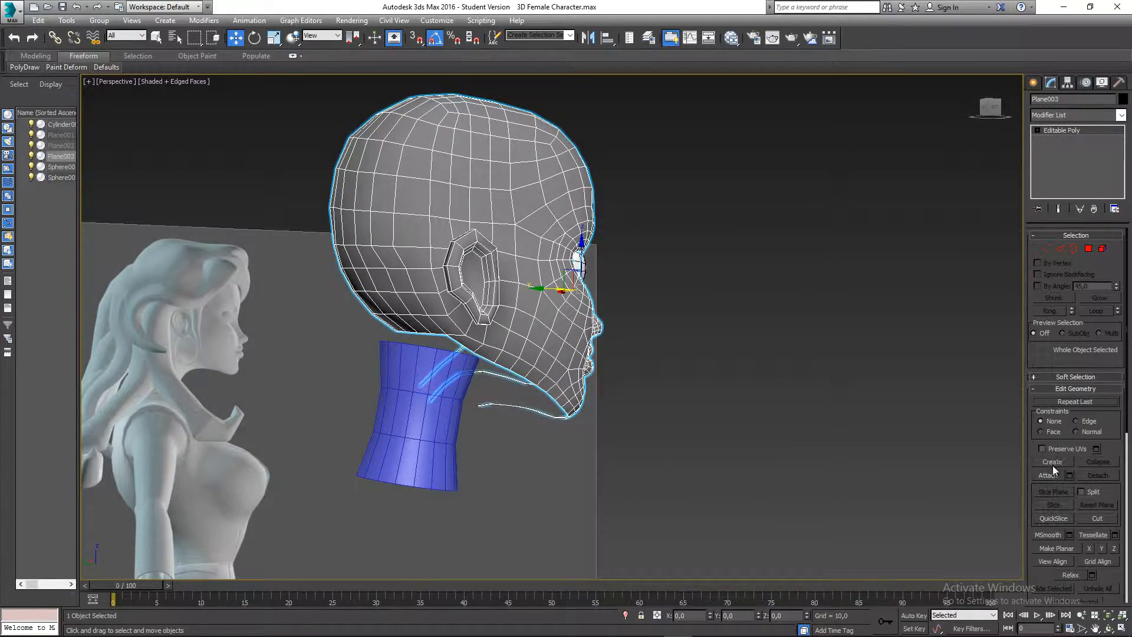
click(1046, 474)
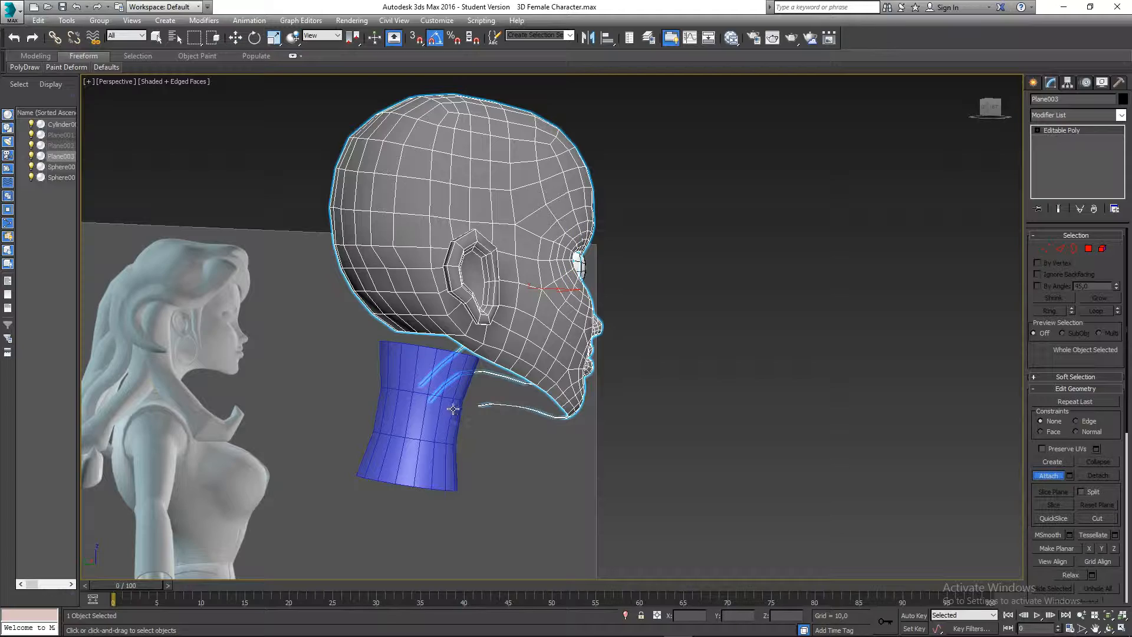
click(434, 398)
click(688, 313)
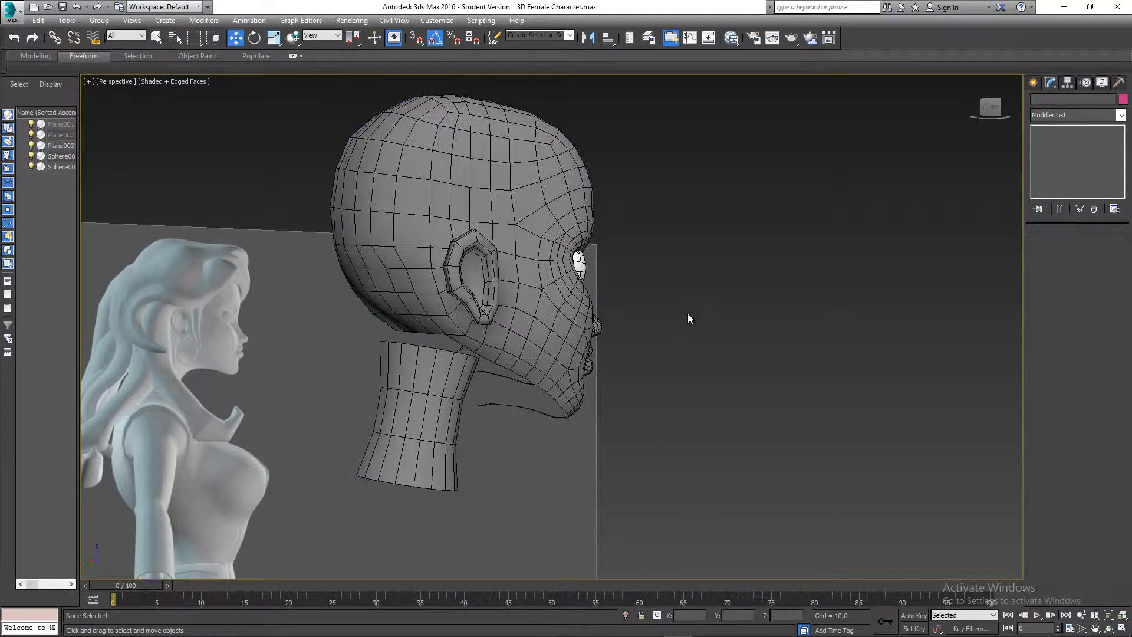
Select the combined head and neck mesh and switch it to vertex editing
alt+middle_drag(687, 313, 620, 398)
click(443, 355)
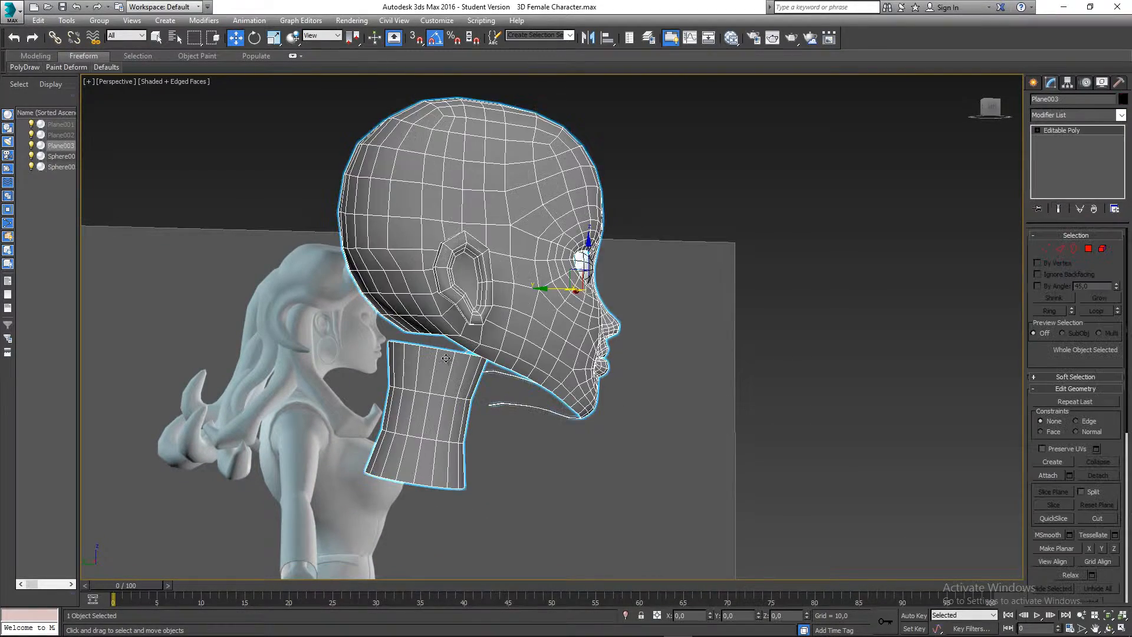
scroll(444, 356, up, 3)
click(1045, 249)
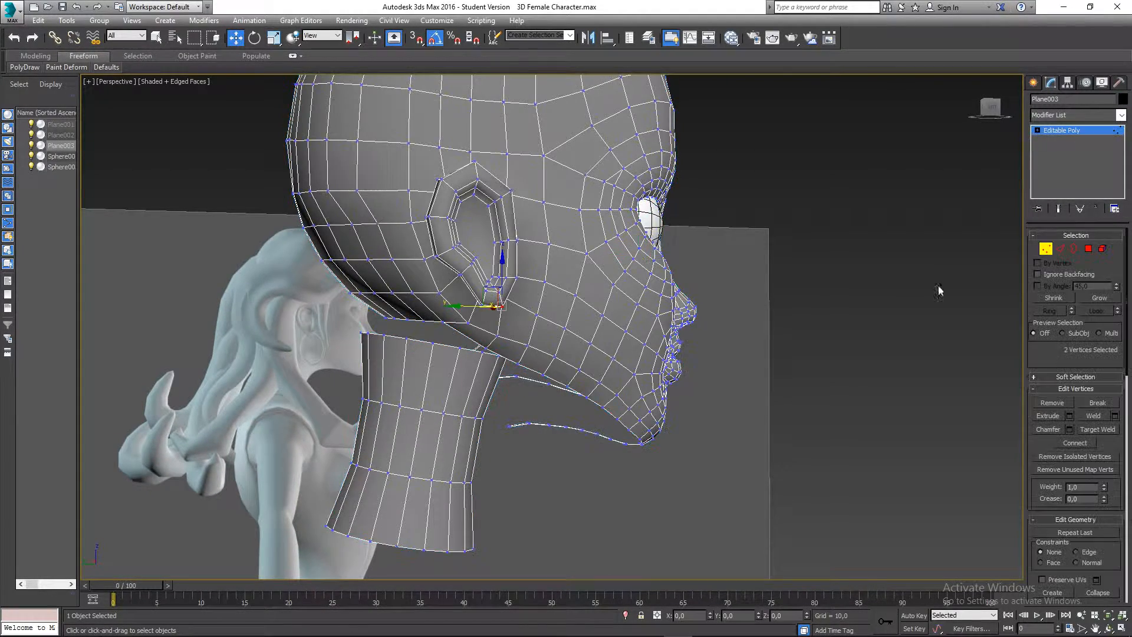
Target-weld the neck's rear centre top vertex to the matching vertex on the head's lower rear border
scroll(469, 328, up, 6)
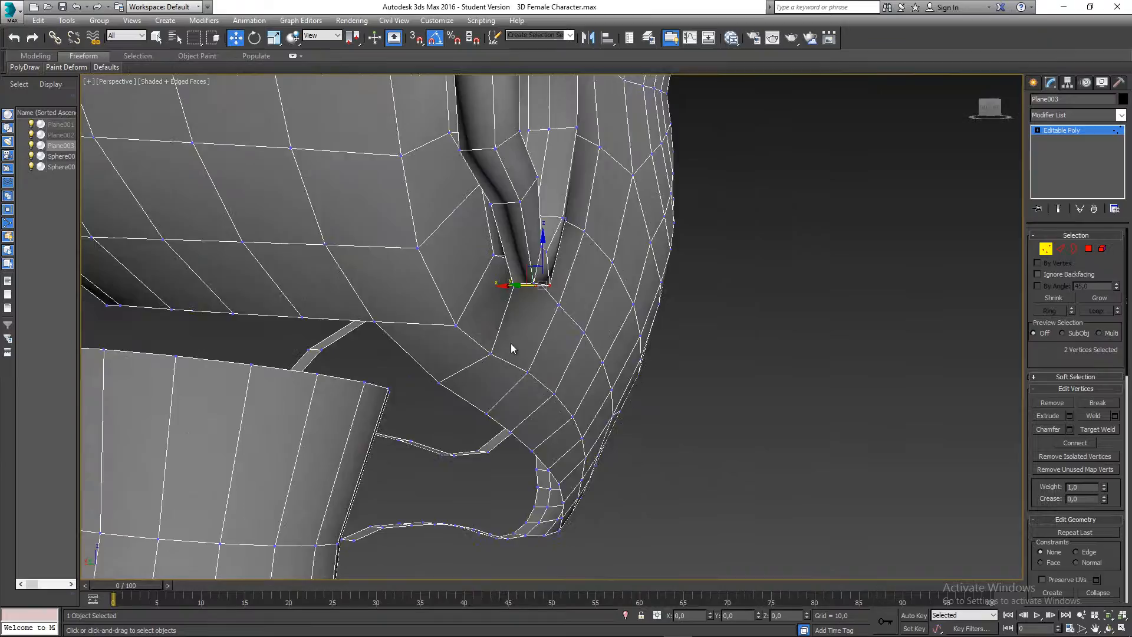
alt+middle_drag(510, 348, 795, 318)
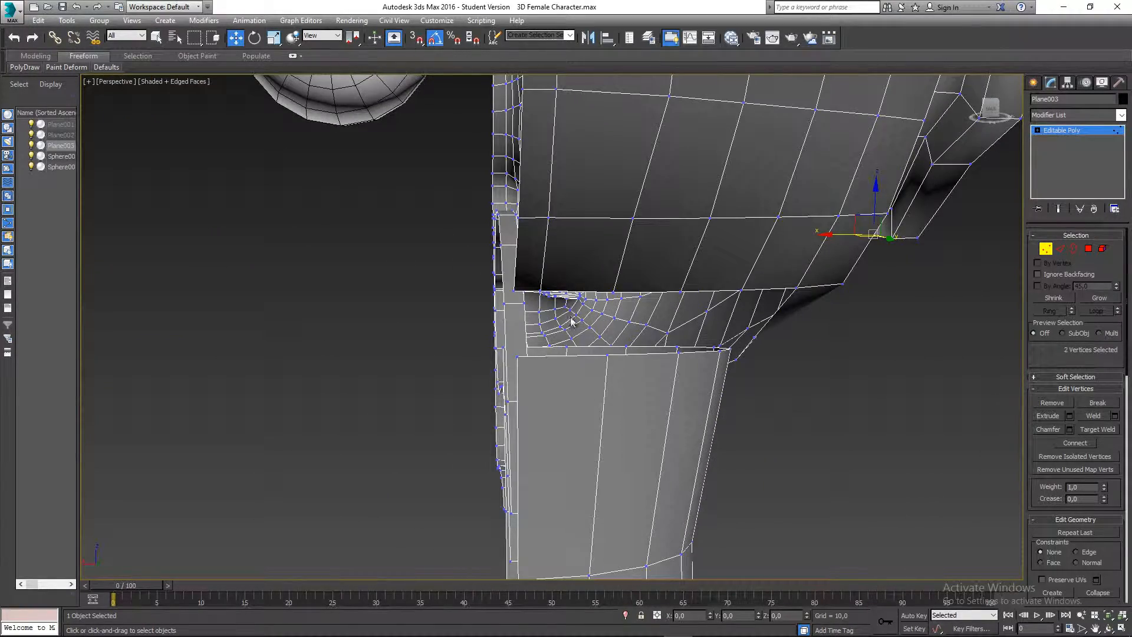
alt+middle_drag(580, 276, 729, 309)
right_click(749, 406)
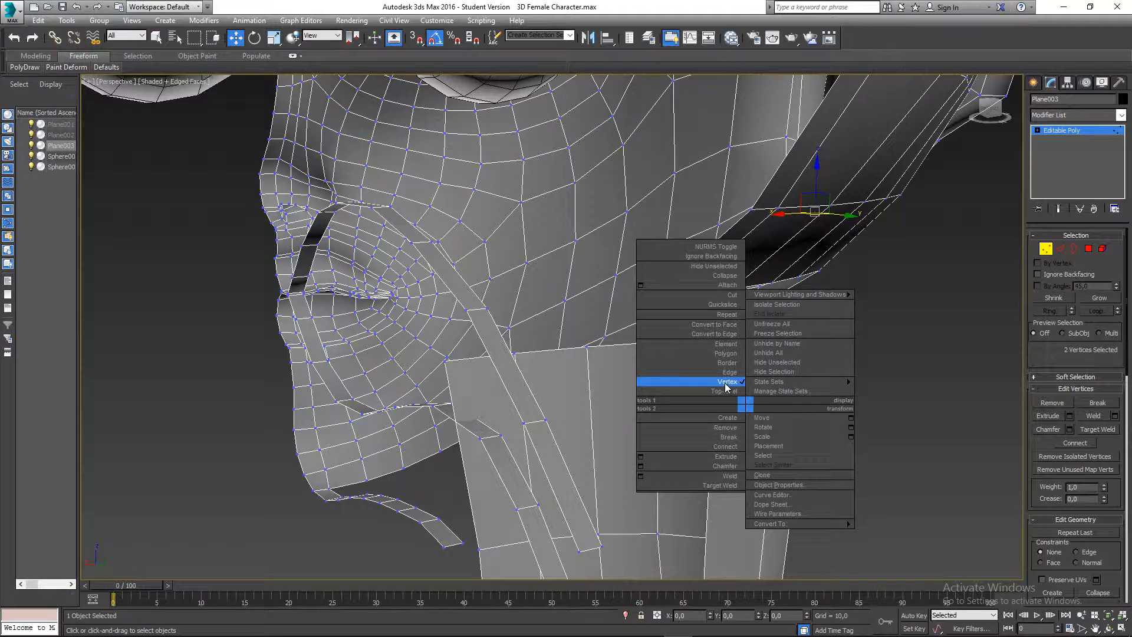
click(719, 485)
click(714, 372)
click(654, 296)
Target-weld the next three top vertices of the neck to the facing vertices along the back of the head
alt+middle_drag(655, 296, 501, 307)
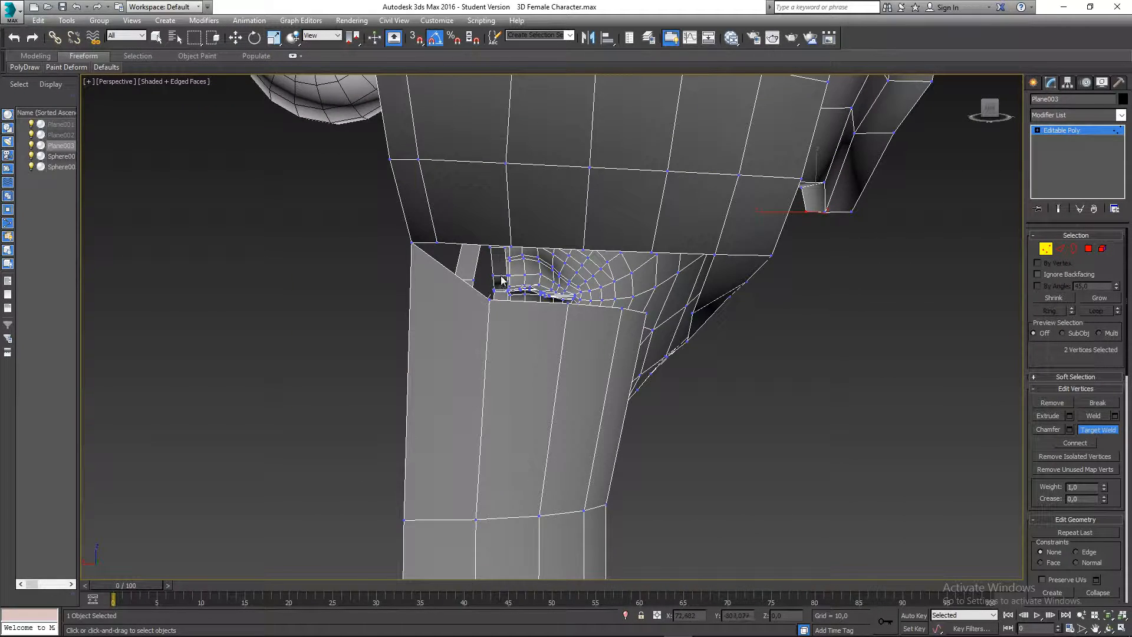
click(509, 246)
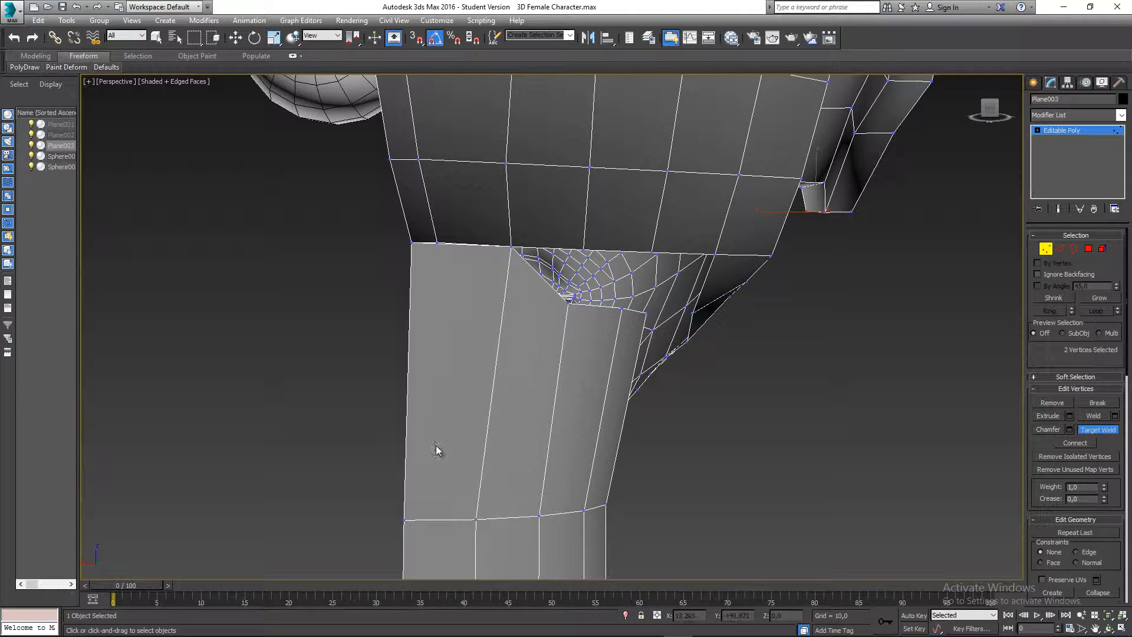
alt+middle_drag(448, 274, 361, 192)
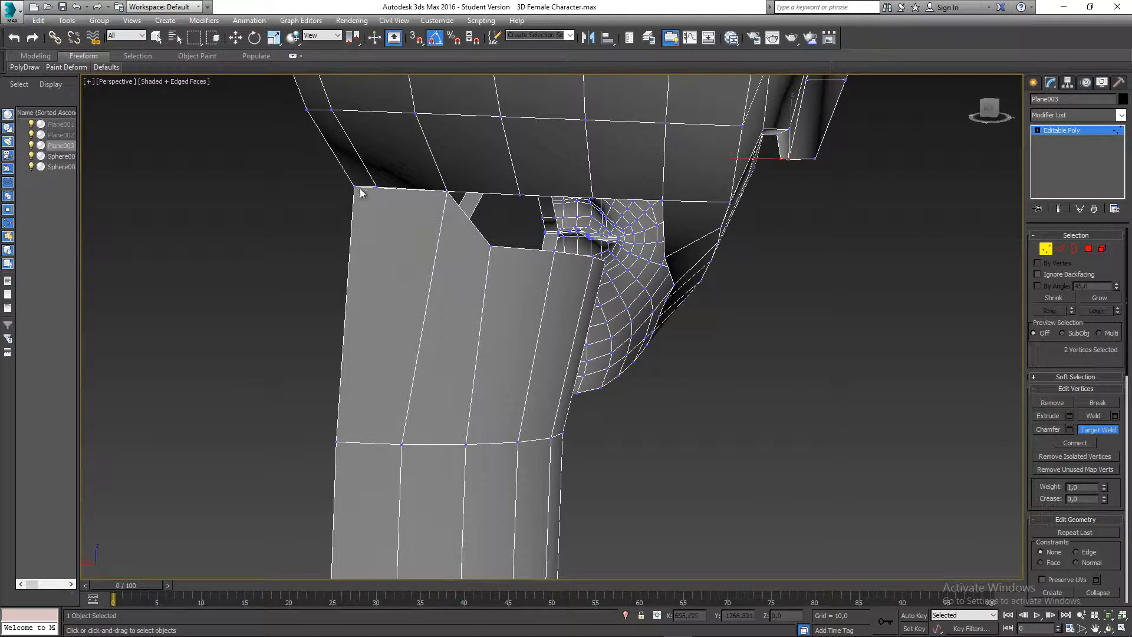
alt+middle_drag(440, 239, 443, 241)
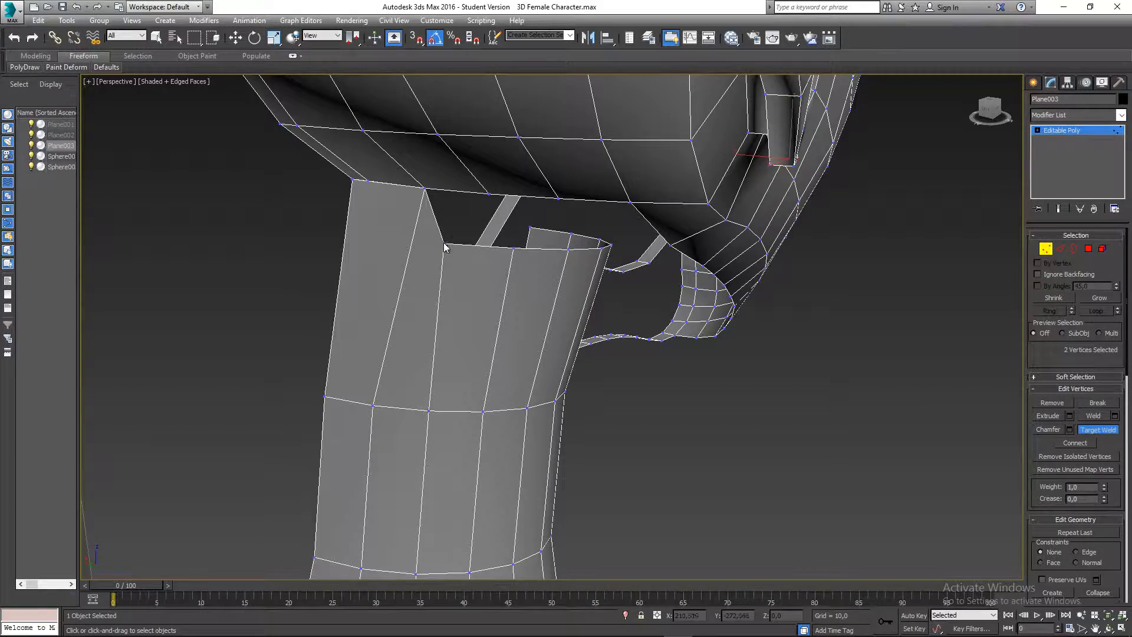
click(489, 198)
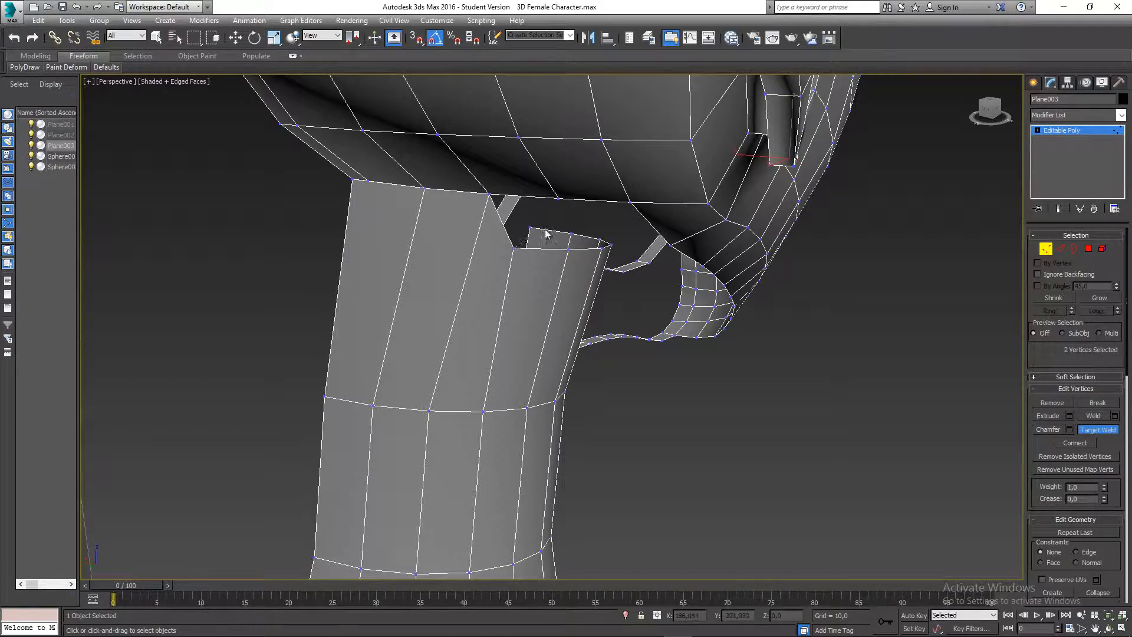
click(558, 201)
In the Left view, target-weld the next neck top vertex to the head border vertex behind the ear
alt+middle_drag(607, 256, 523, 248)
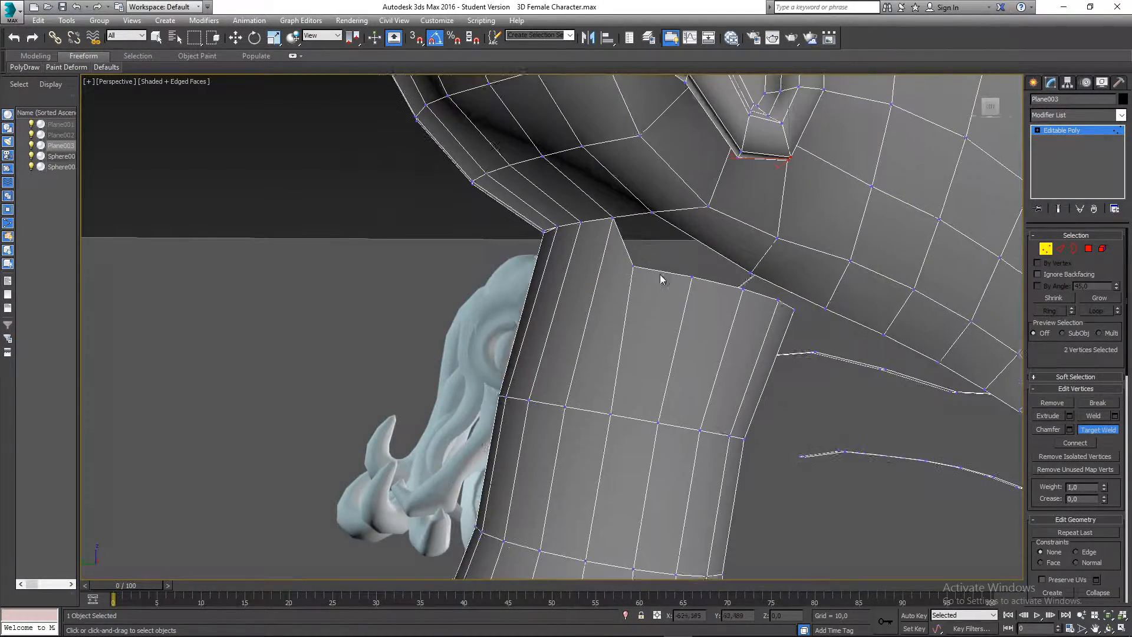
middle_drag(660, 274, 563, 260)
key(l)
middle_drag(597, 206, 574, 302)
scroll(591, 283, up, 5)
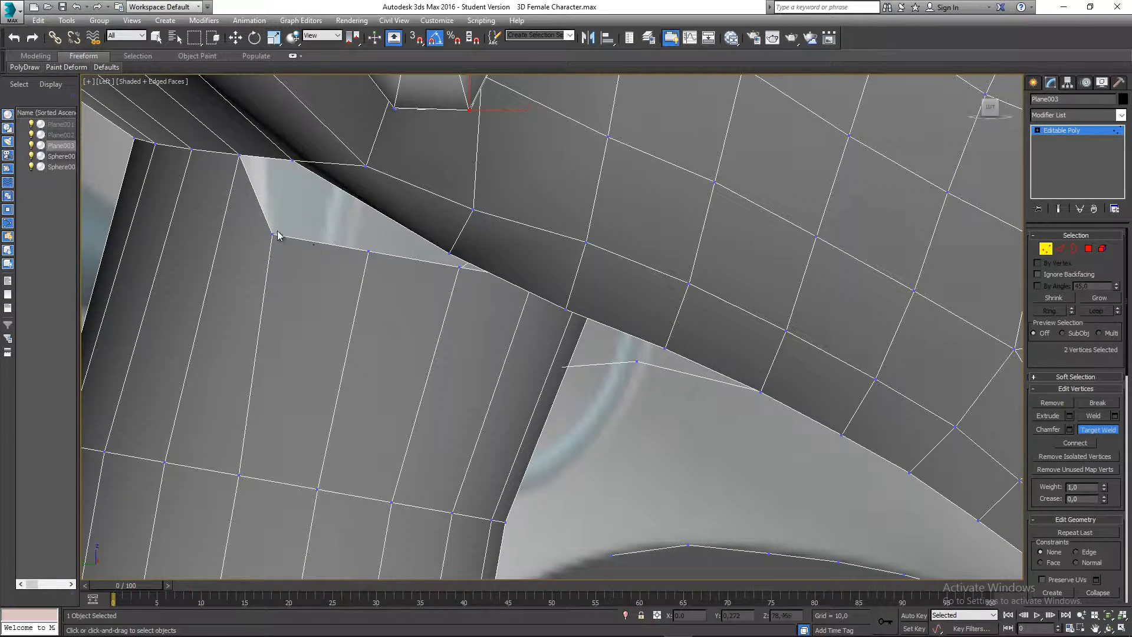
click(293, 159)
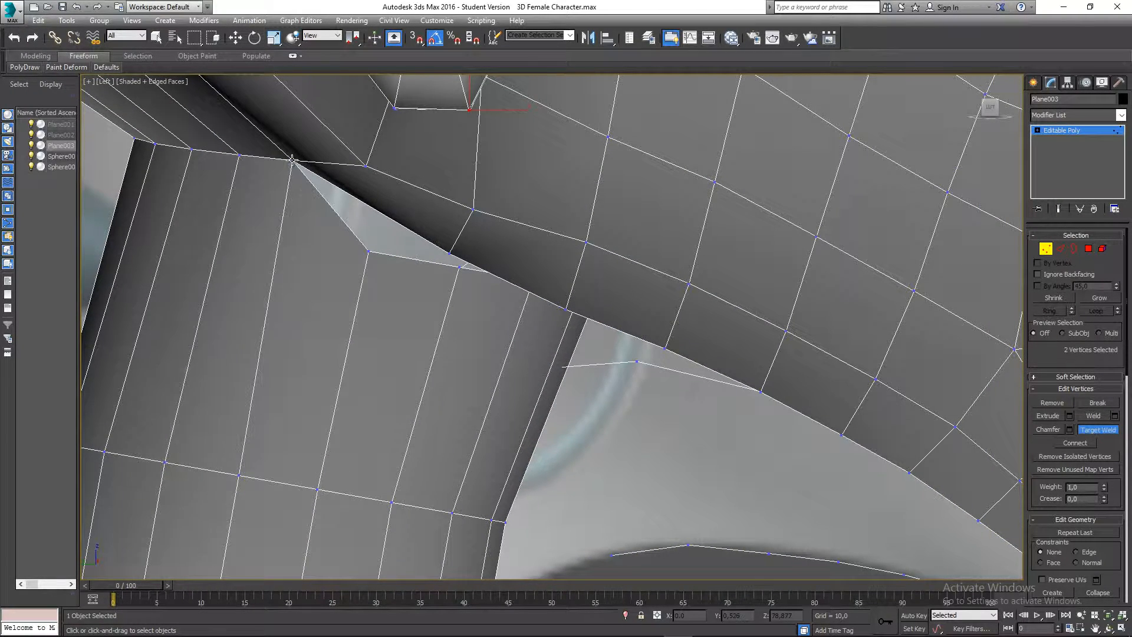
Examine the open area between jaw, under-chin strips and neck in Perspective, end Target Weld, and save the scene
key(p)
scroll(454, 276, down, 5)
alt+middle_drag(471, 279, 540, 369)
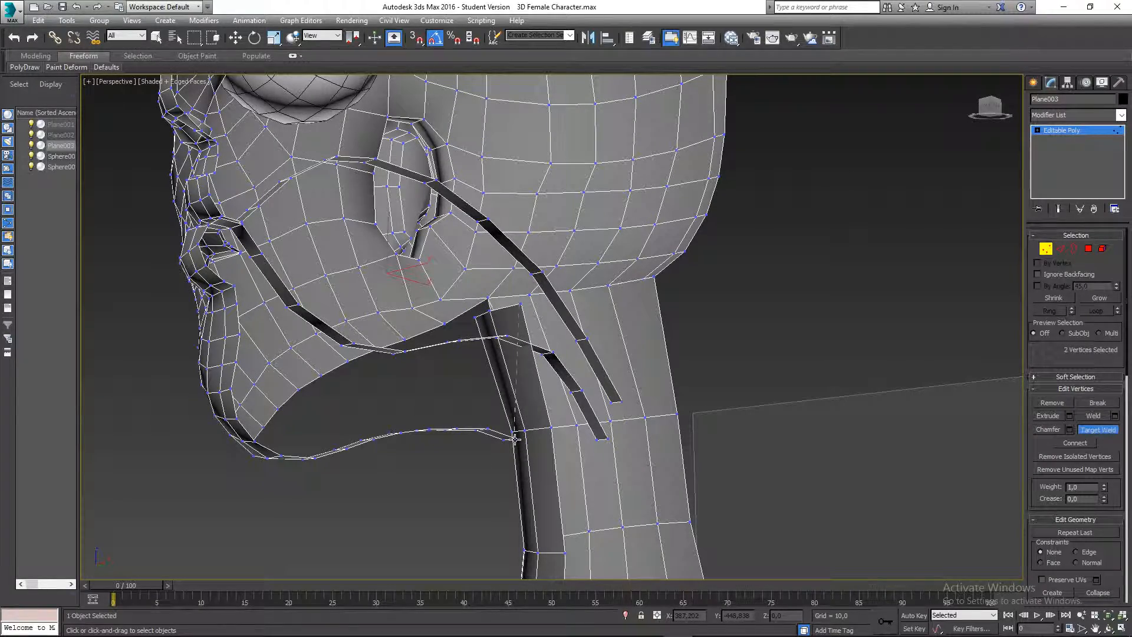
alt+middle_drag(514, 439, 645, 375)
key(w)
alt+middle_drag(540, 386, 369, 322)
key(ctrl+s)
alt+middle_drag(505, 433, 534, 325)
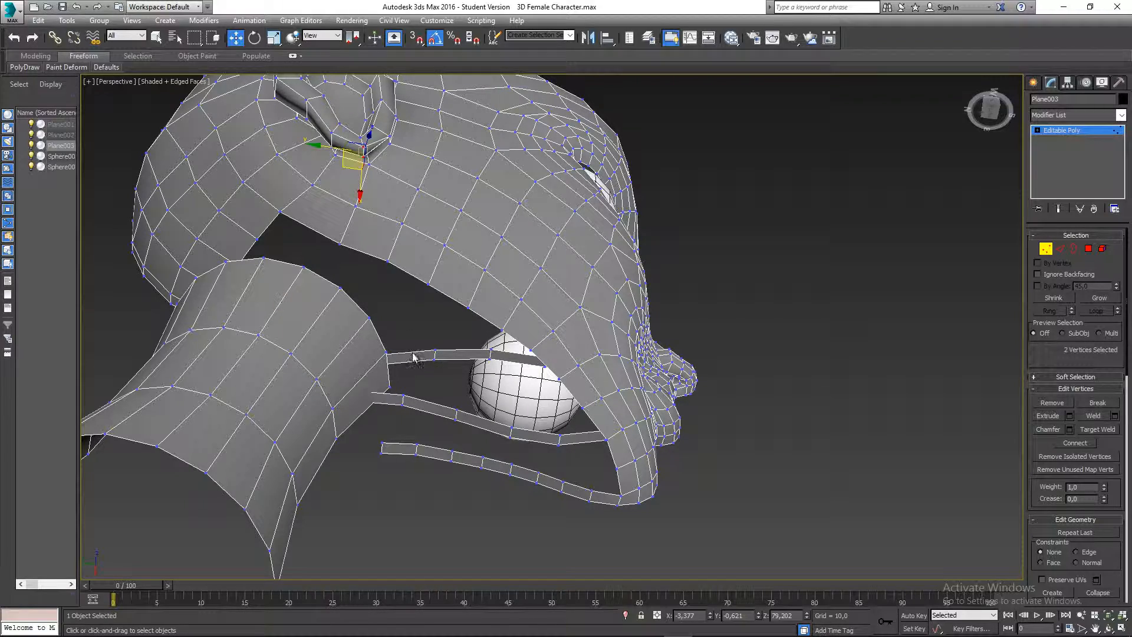
Select the neck element within the combined mesh and try to hide it
mouse_move(412, 356)
middle_down()
mouse_move(435, 377)
mouse_move(430, 362)
middle_up()
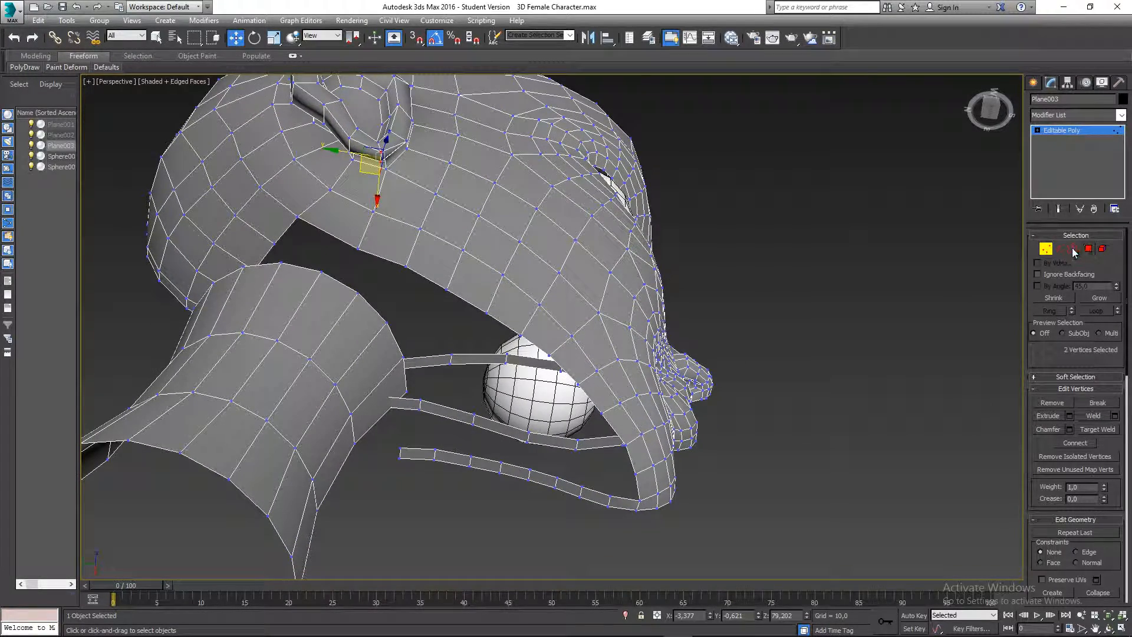
click(1102, 248)
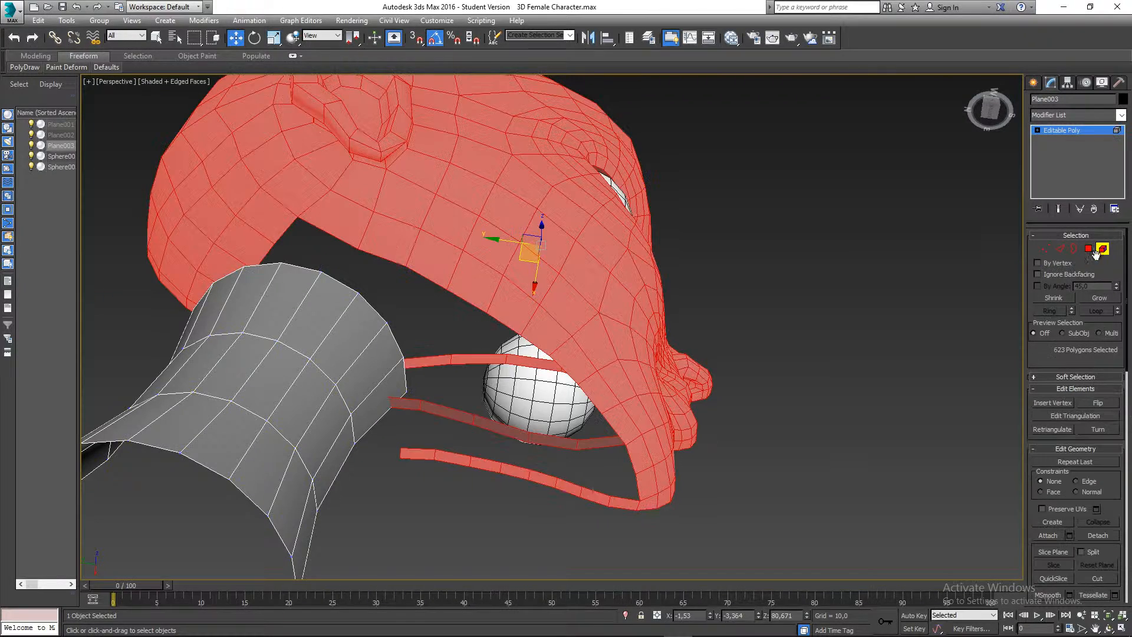
click(262, 353)
right_click(266, 335)
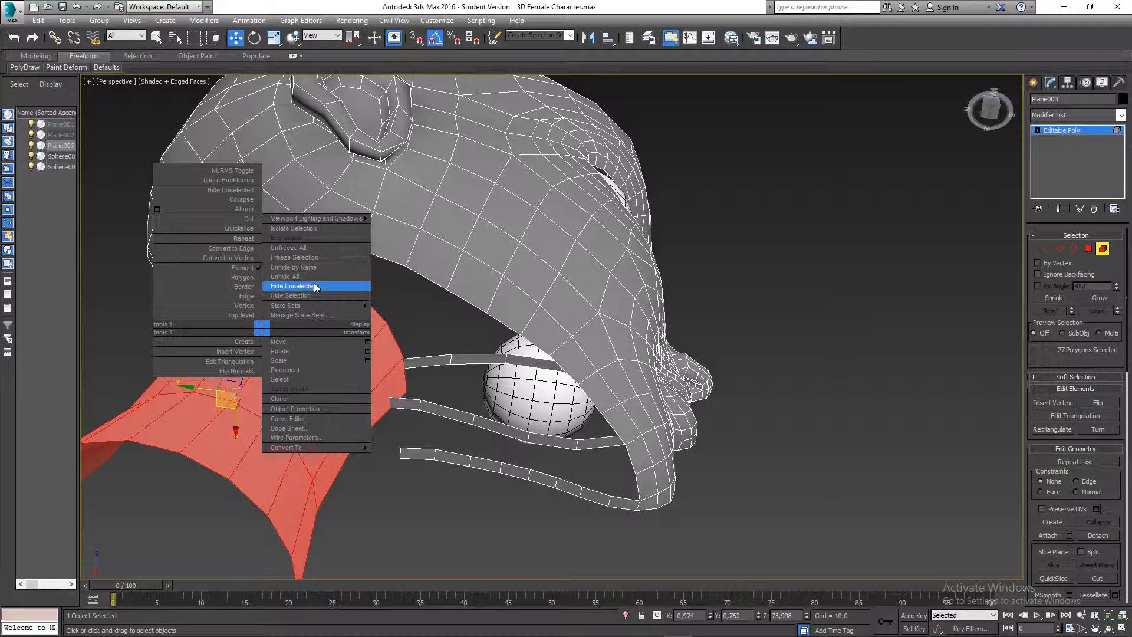
click(288, 296)
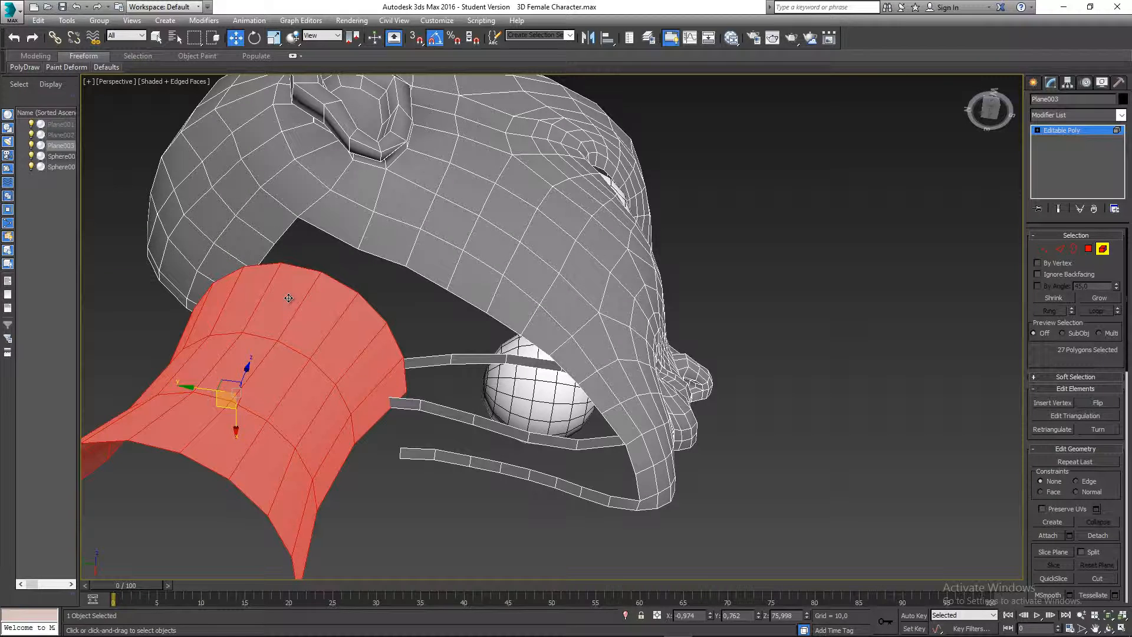
right_click(288, 298)
click(310, 267)
alt+middle_drag(335, 266, 218, 231)
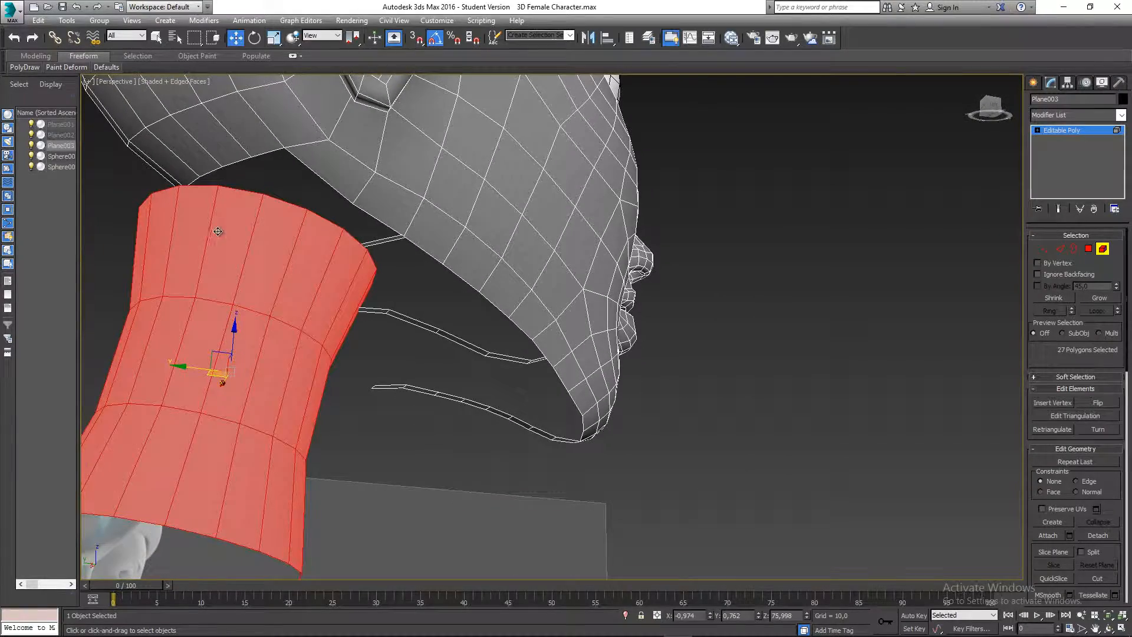
Check the head and neck as separate elements, clear the selection and leave element editing
click(501, 257)
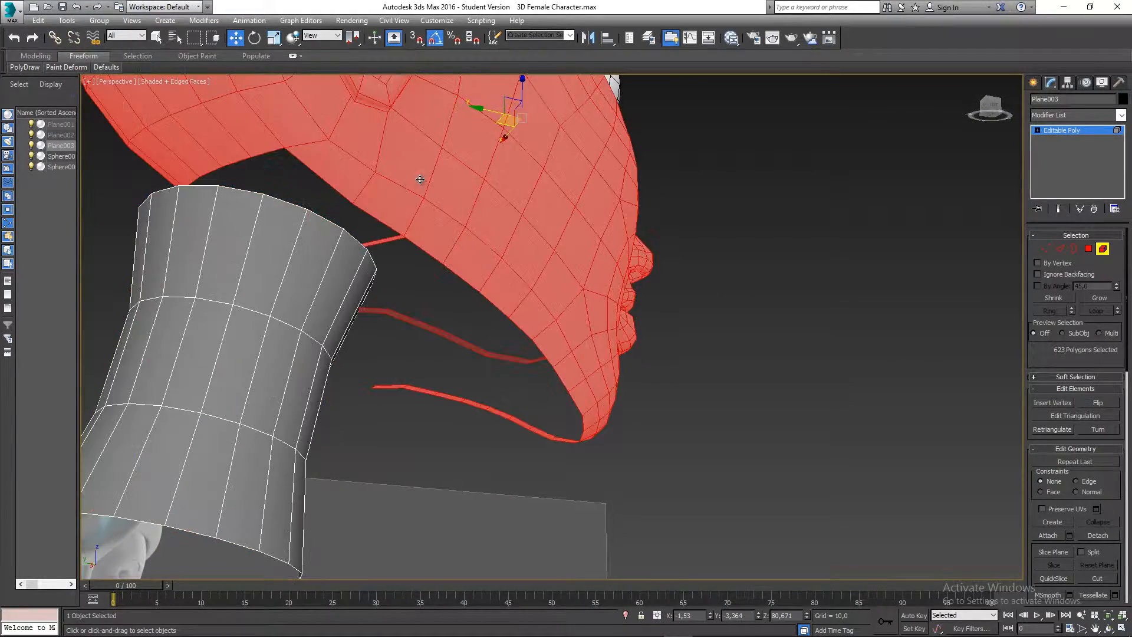
click(324, 275)
click(419, 292)
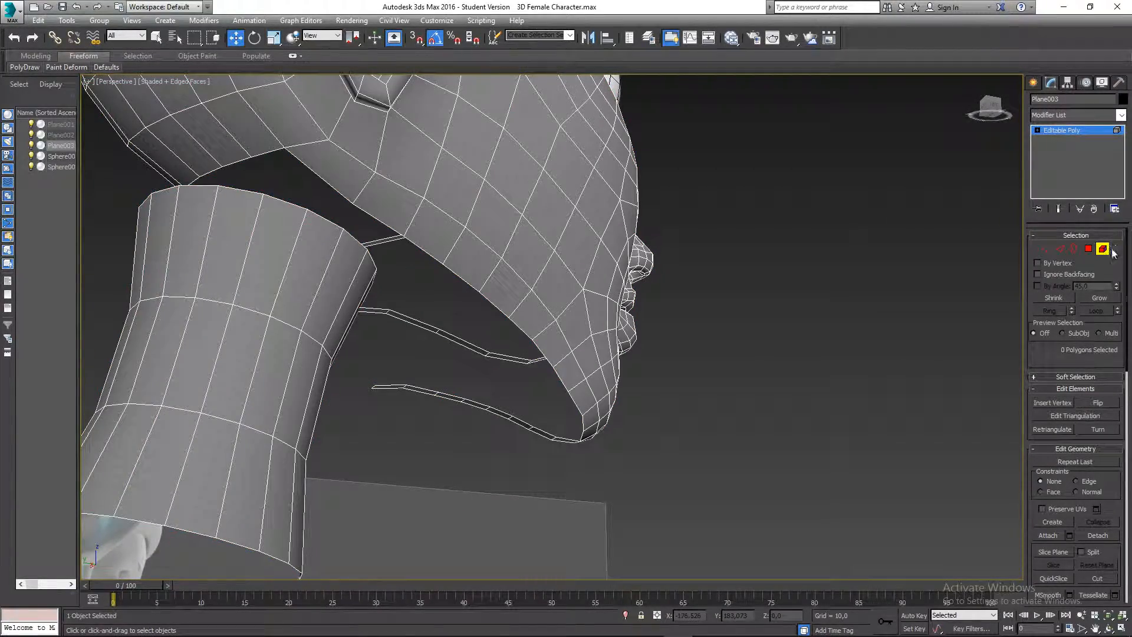
alt+middle_drag(580, 349, 797, 378)
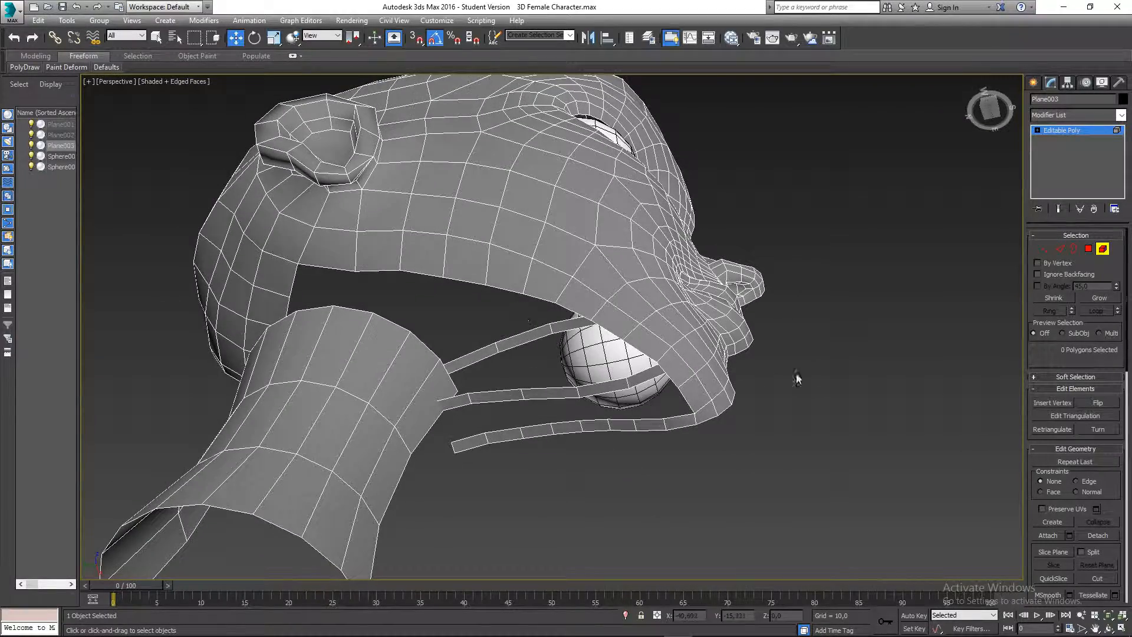
click(1102, 254)
Switch to edge editing and select a centre strip edge under the chin with a facing jaw border edge
alt+middle_drag(571, 422, 525, 359)
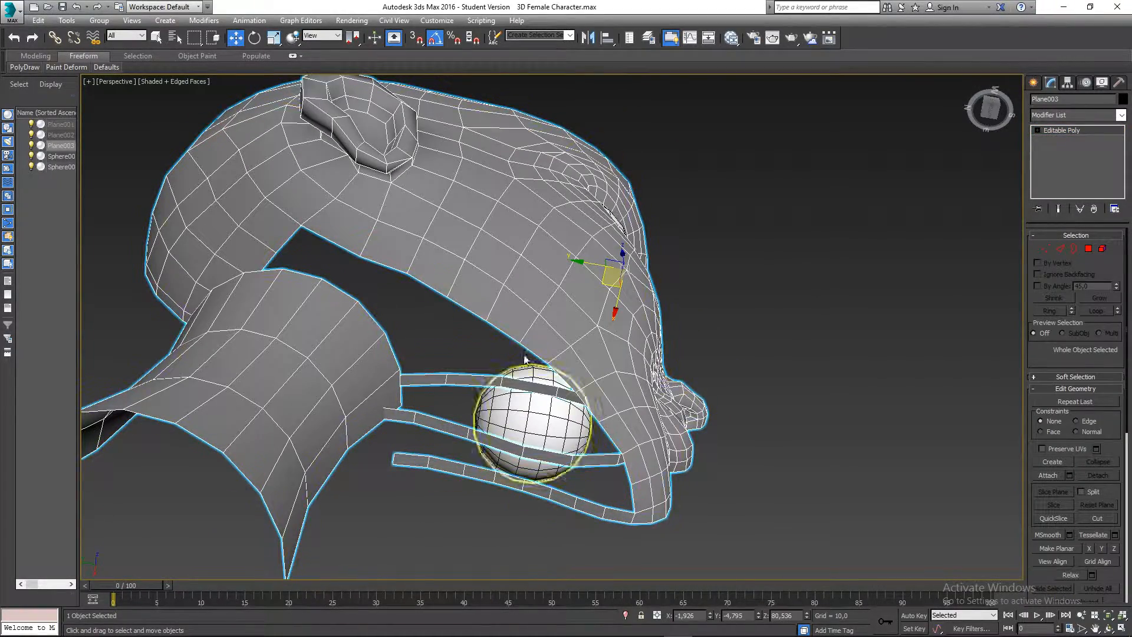
click(1047, 247)
click(1060, 249)
alt+middle_drag(417, 409, 409, 457)
click(402, 447)
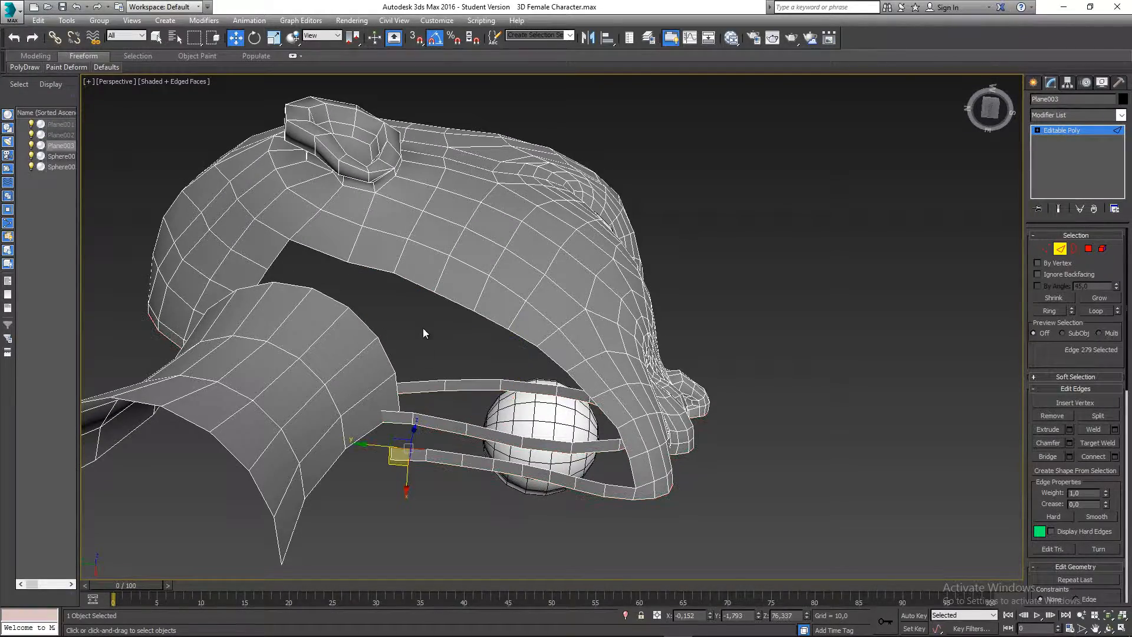
scroll(586, 397, up, 4)
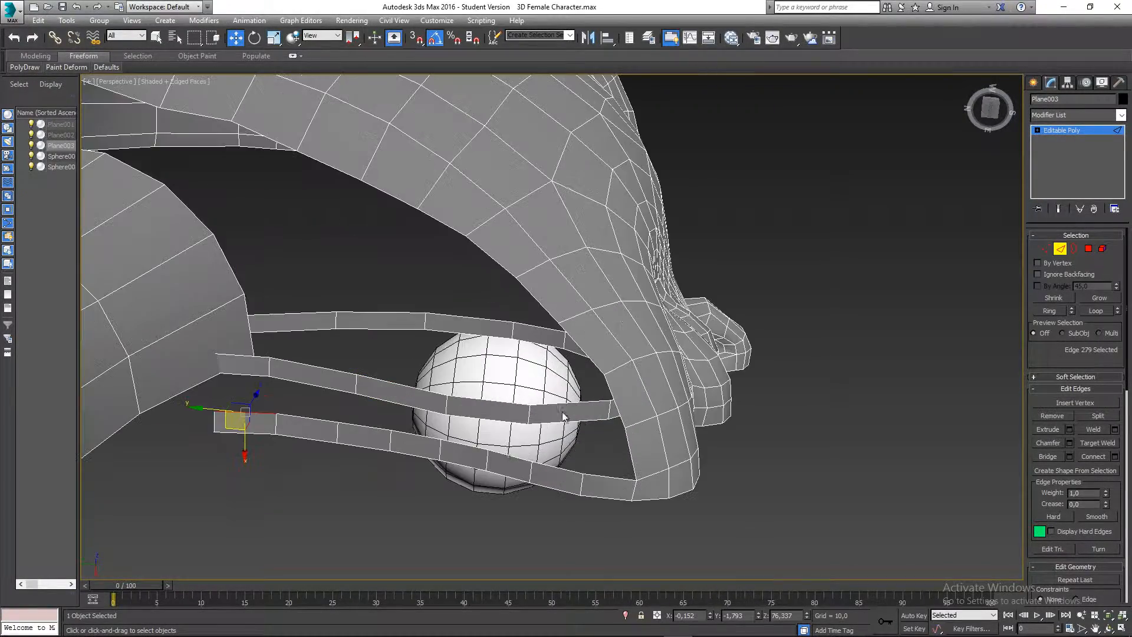
click(477, 448)
ctrl+click(543, 306)
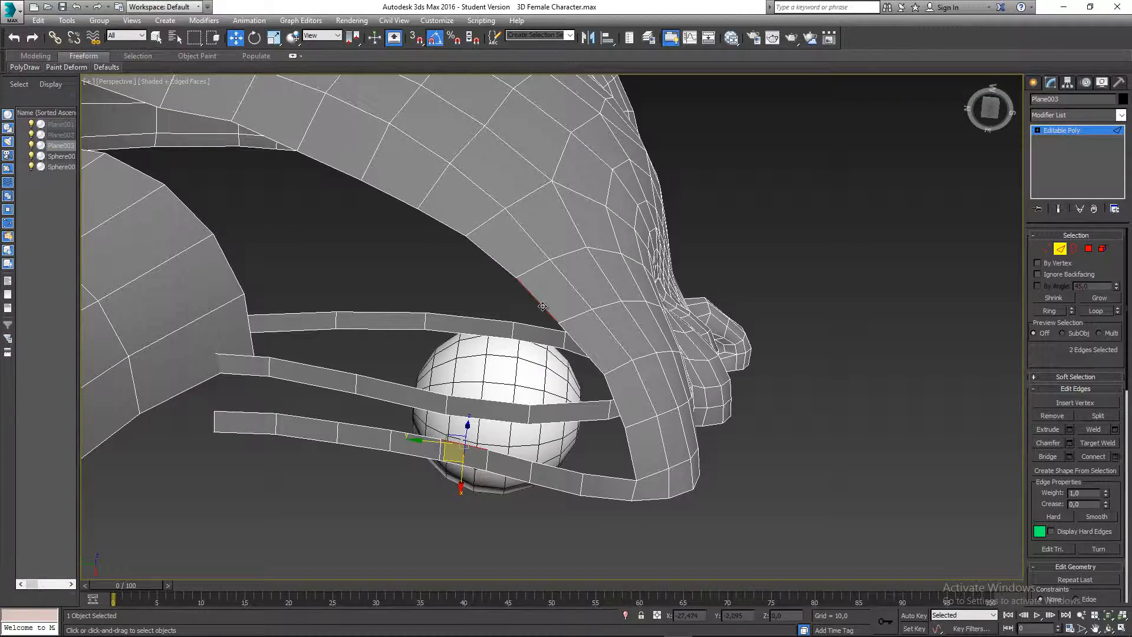
alt+middle_drag(543, 338, 512, 360)
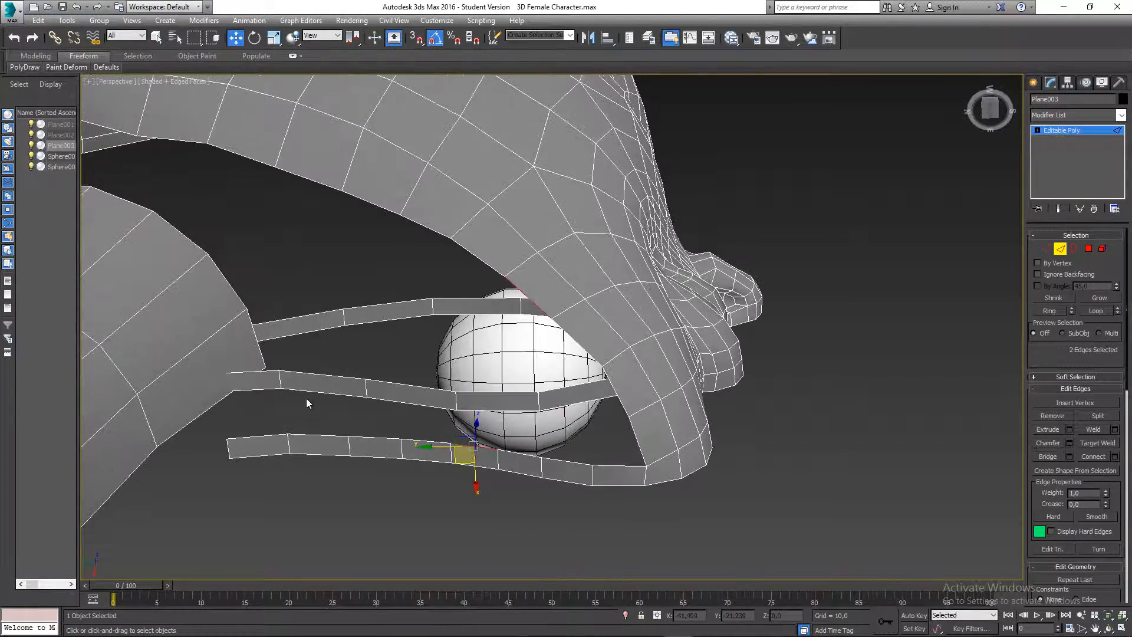
Bridge the rearmost upper edge of the under-chin centre strip to the facing jaw border edge with 3 segments
click(266, 435)
alt+middle_drag(266, 435, 375, 272)
ctrl+click(373, 222)
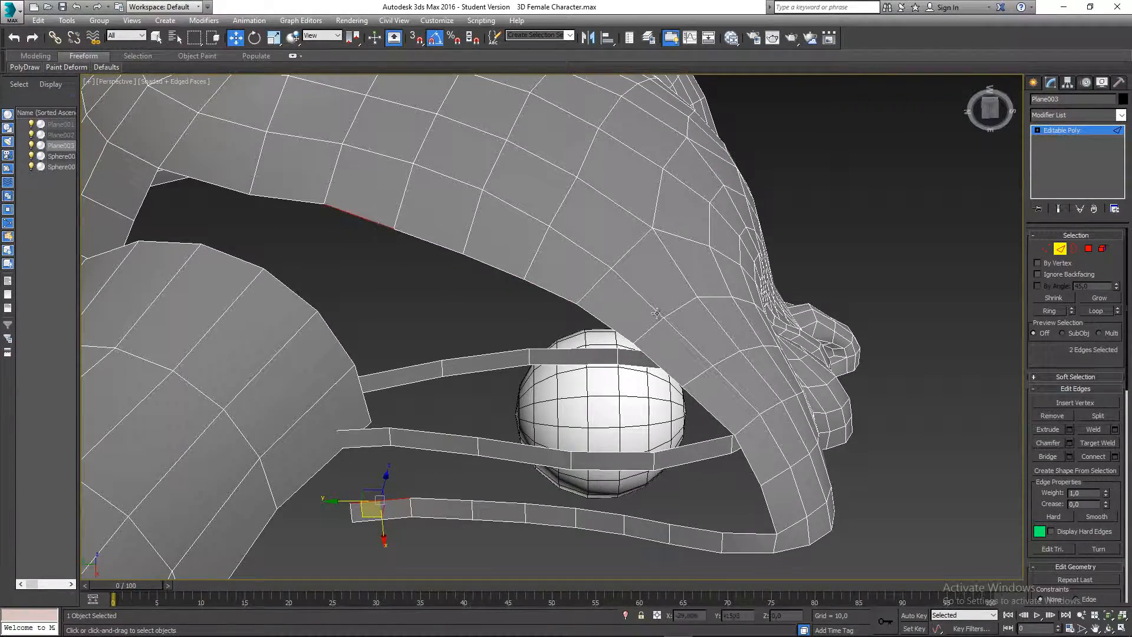
alt+middle_drag(657, 345, 648, 334)
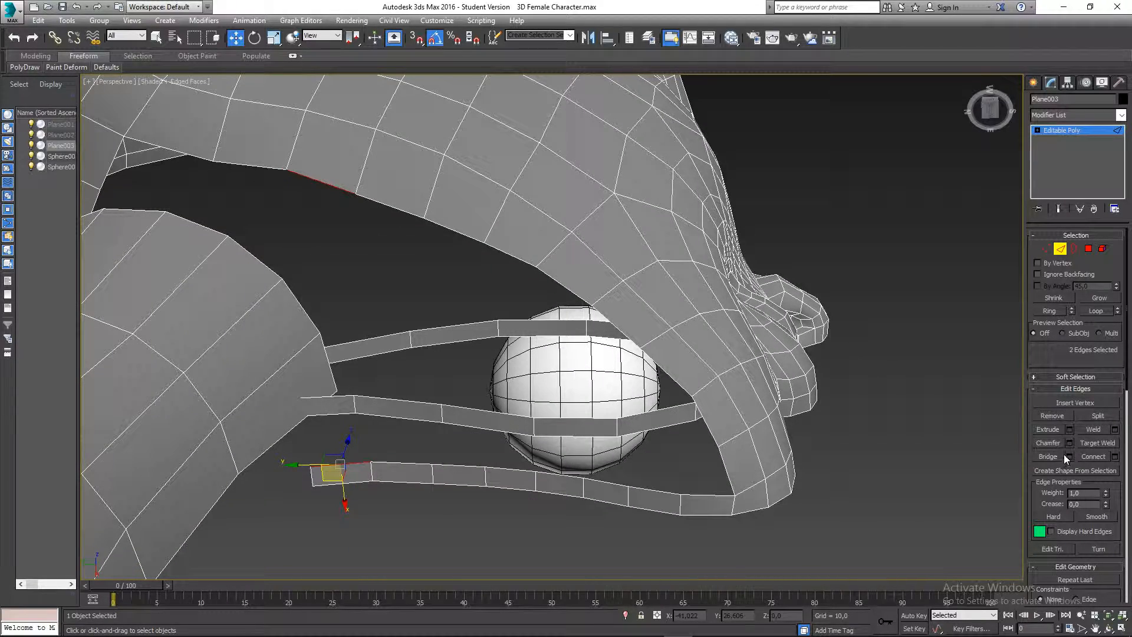
click(1041, 455)
drag(560, 337, 561, 334)
middle_drag(484, 359, 439, 354)
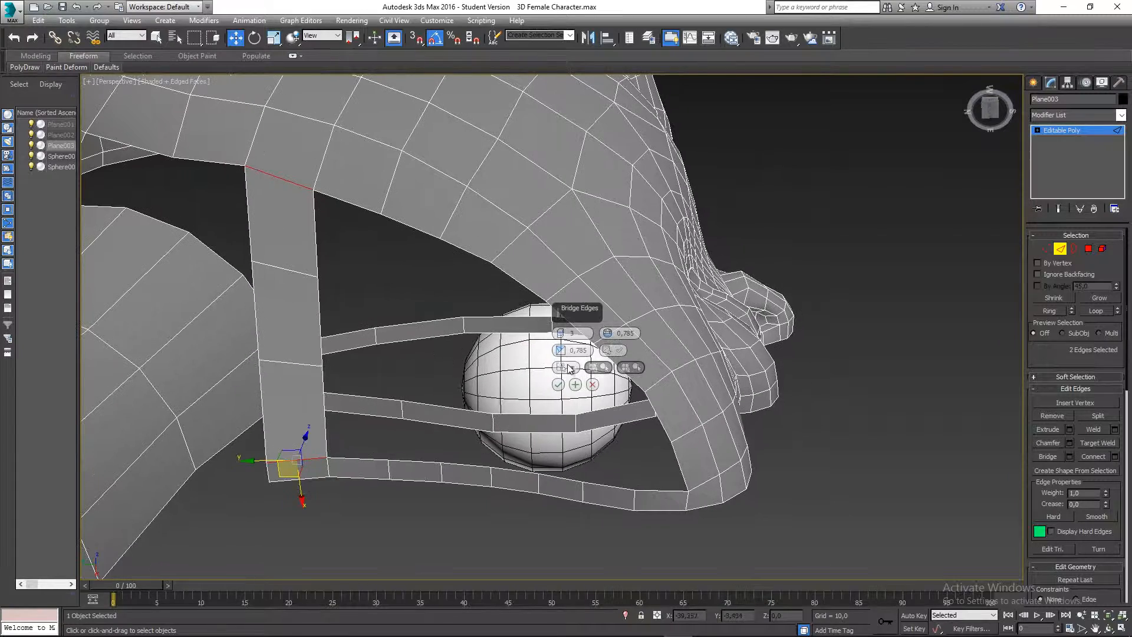
click(559, 385)
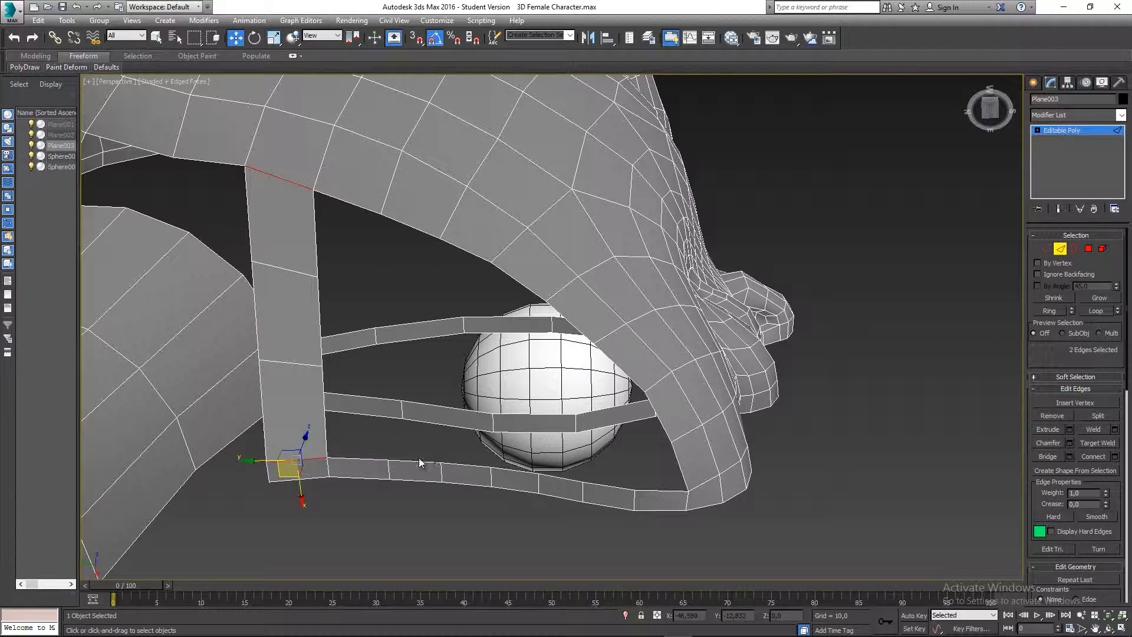
Bridge three more alternate upper edges of the under-chin centre strip to their facing jaw border edges with 3 segments, working towards the chin
click(417, 460)
ctrl+click(412, 230)
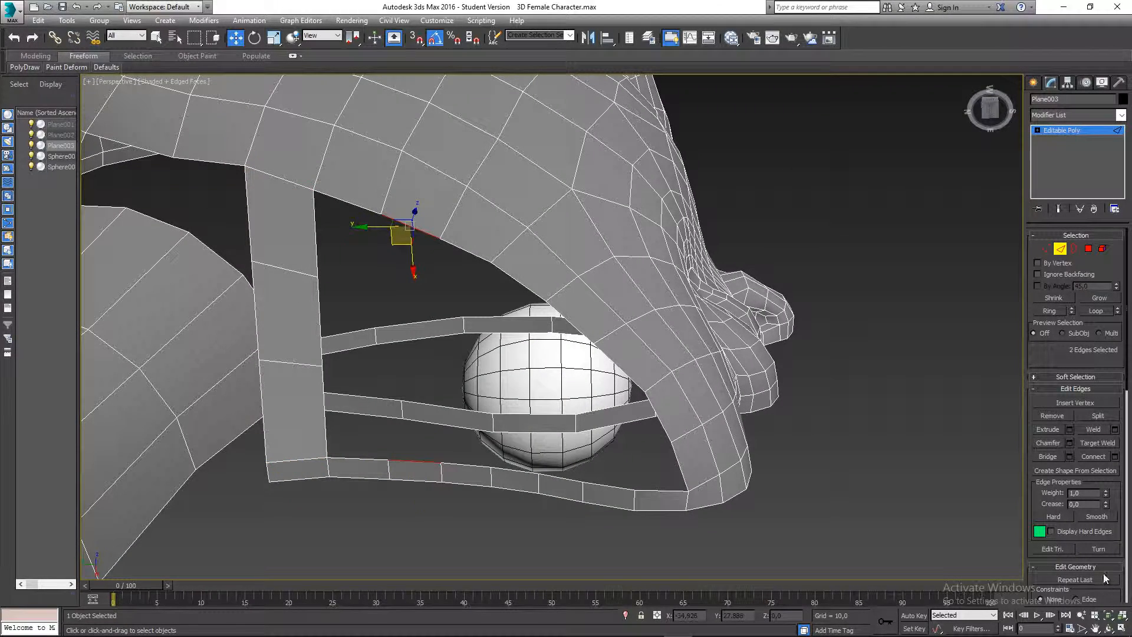
click(1059, 455)
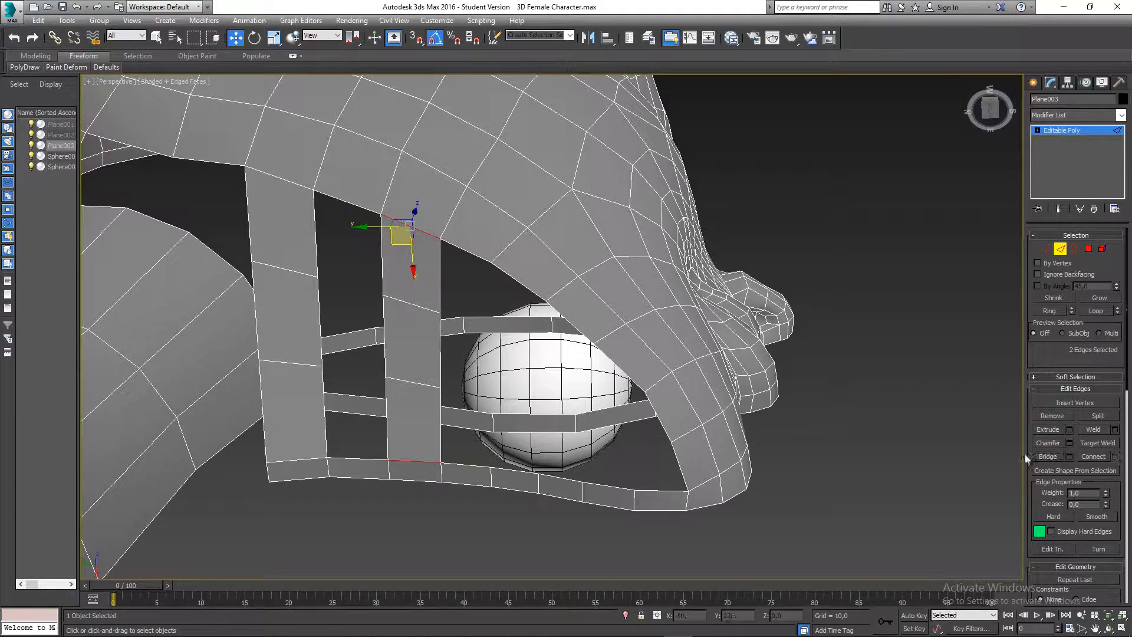
click(507, 468)
ctrl+click(523, 283)
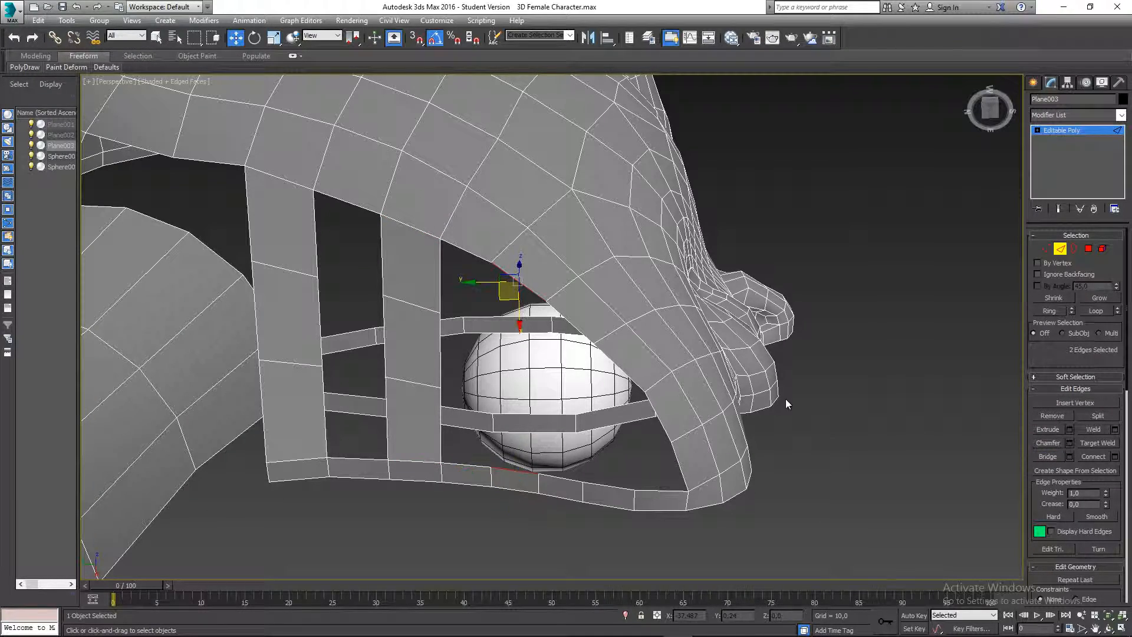
click(1048, 456)
middle_drag(605, 411, 582, 397)
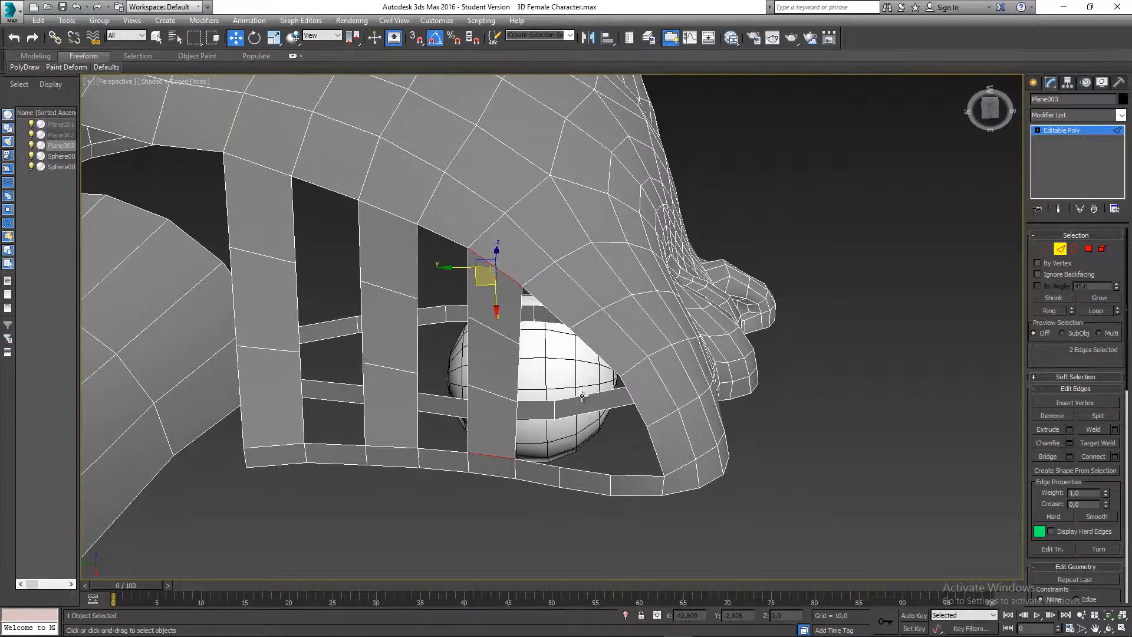
click(583, 472)
ctrl+click(597, 358)
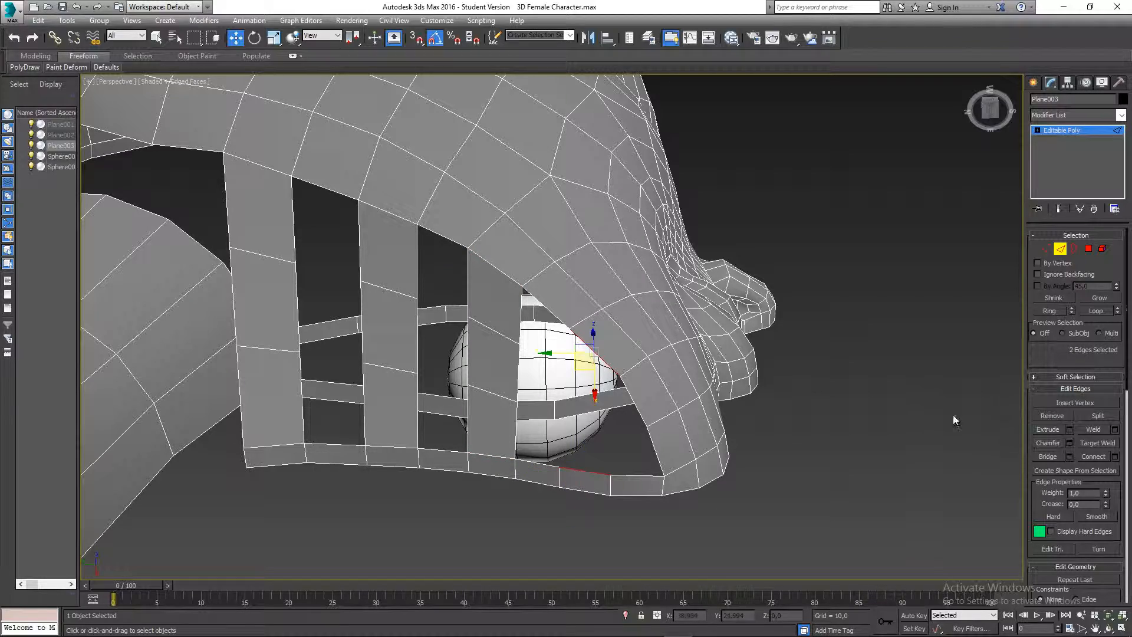
click(1044, 458)
alt+middle_drag(911, 461, 669, 442)
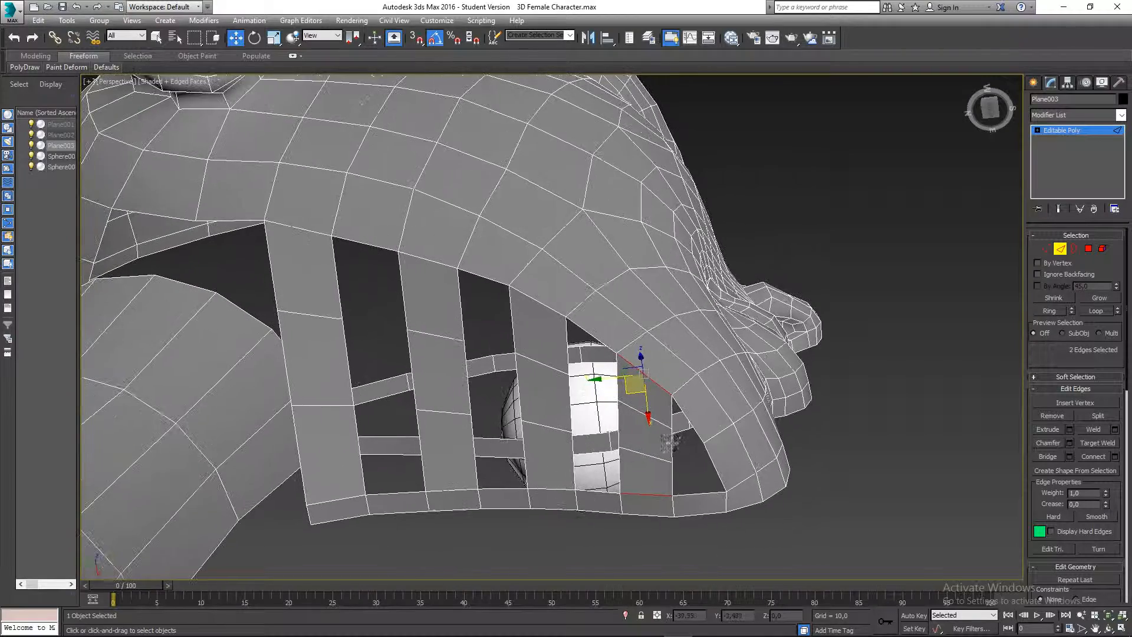
Close the rearmost gap between the under-jaw cross strips by bridging its three facing edge pairs with 1 segment
click(1069, 455)
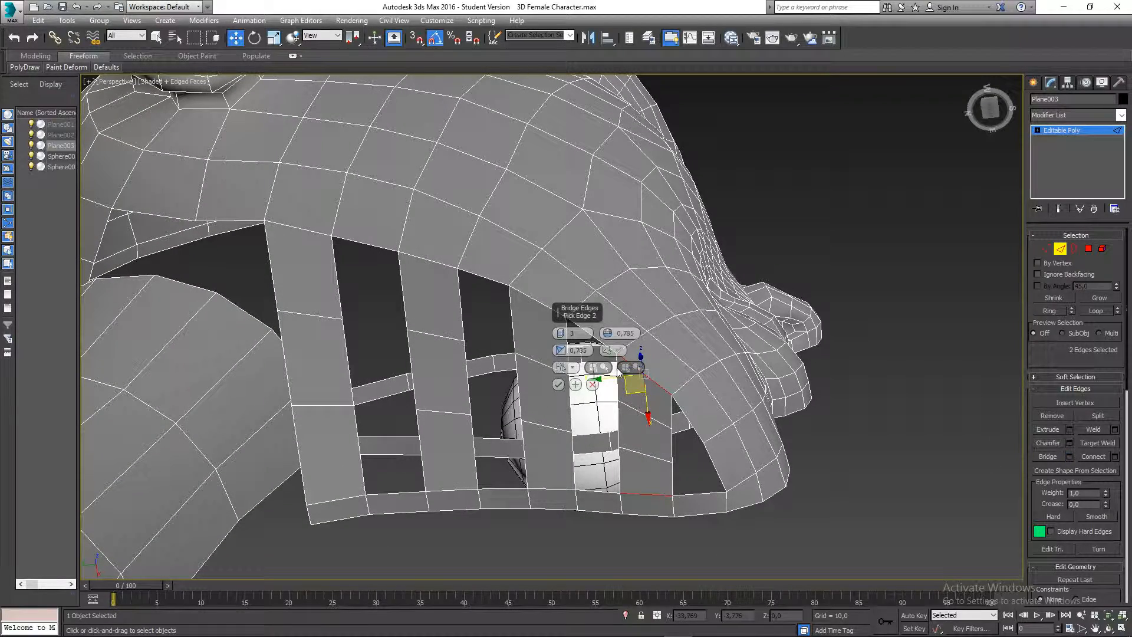
click(340, 289)
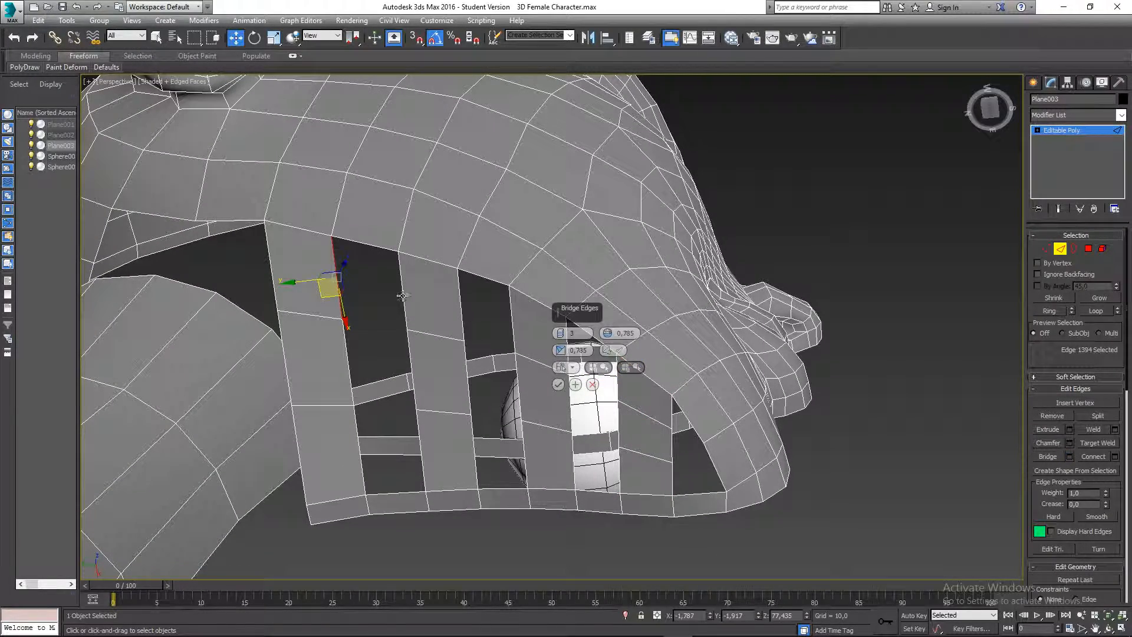
ctrl+click(403, 296)
right_click(560, 334)
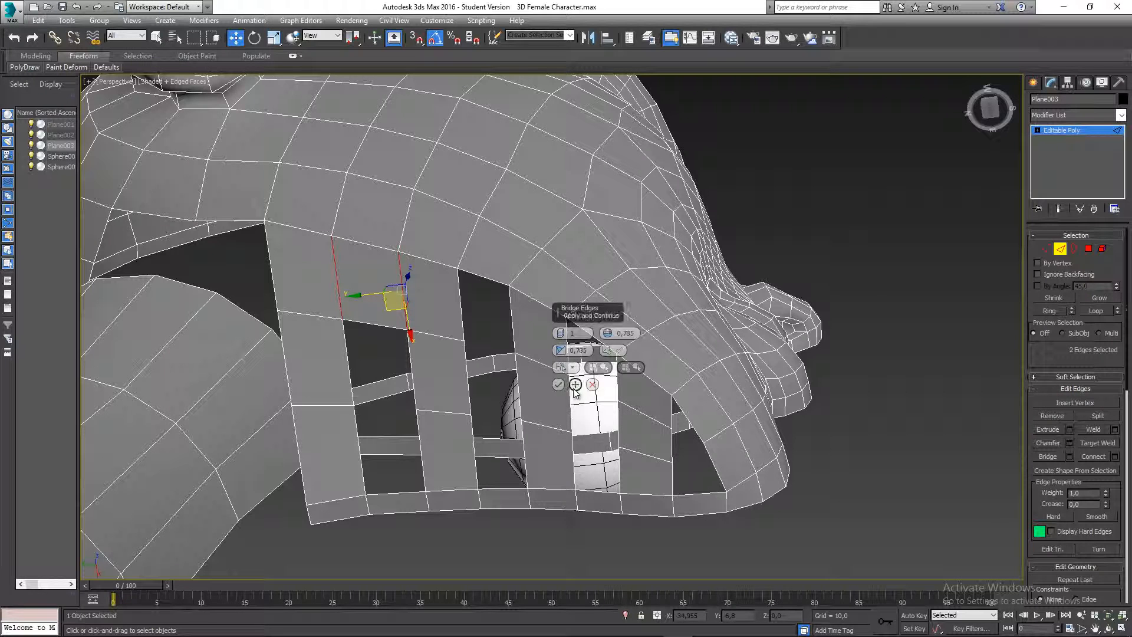
click(353, 374)
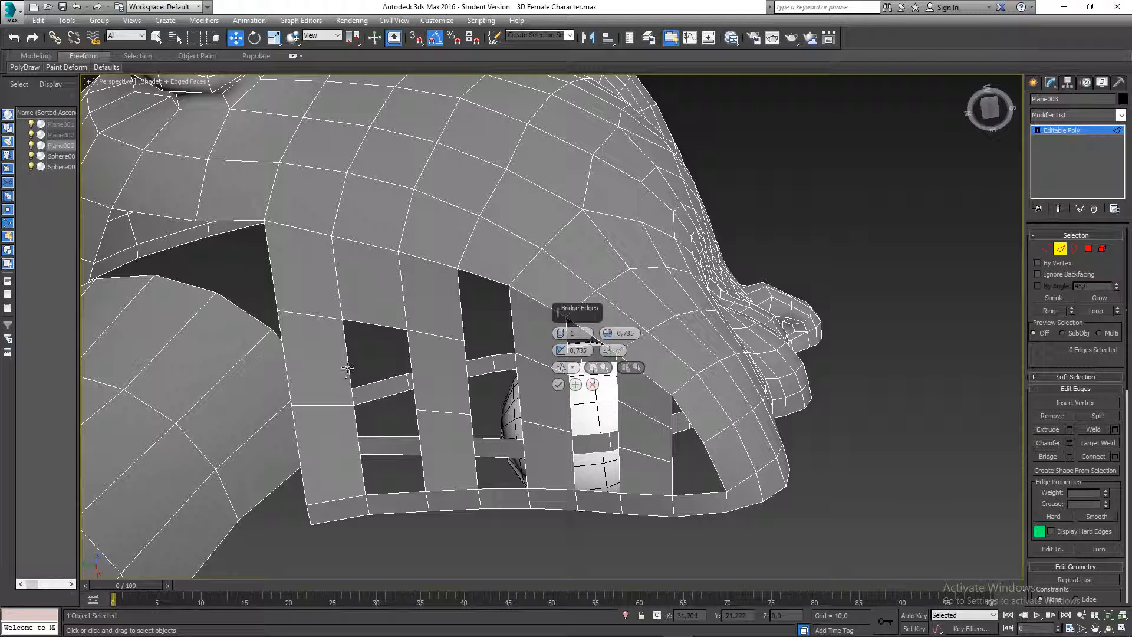
click(348, 368)
ctrl+click(413, 374)
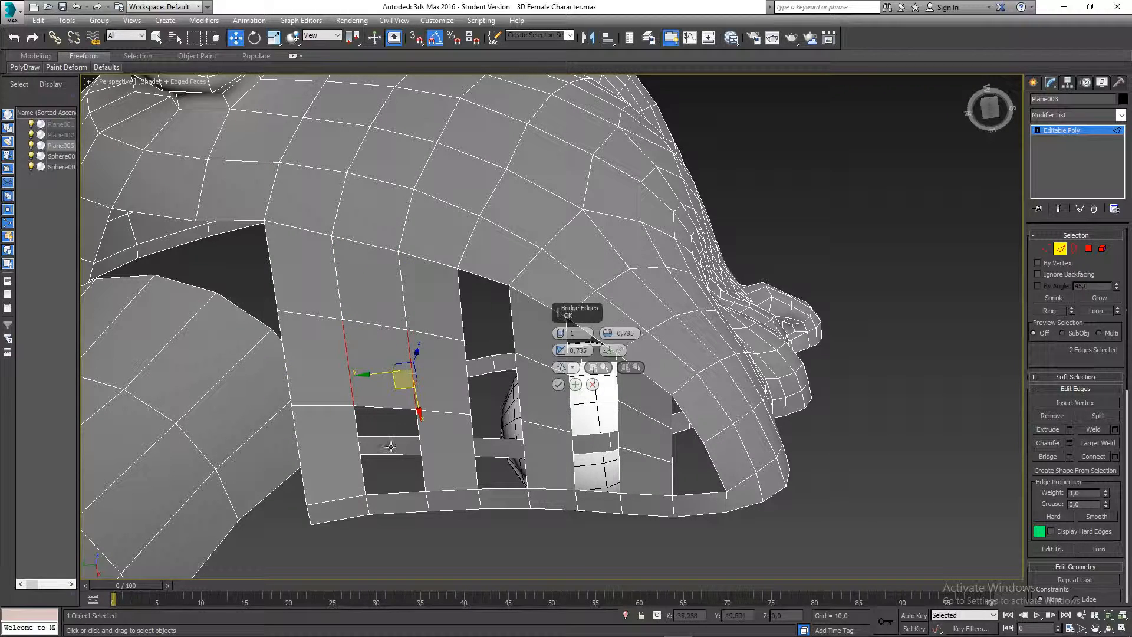
click(367, 471)
ctrl+click(421, 462)
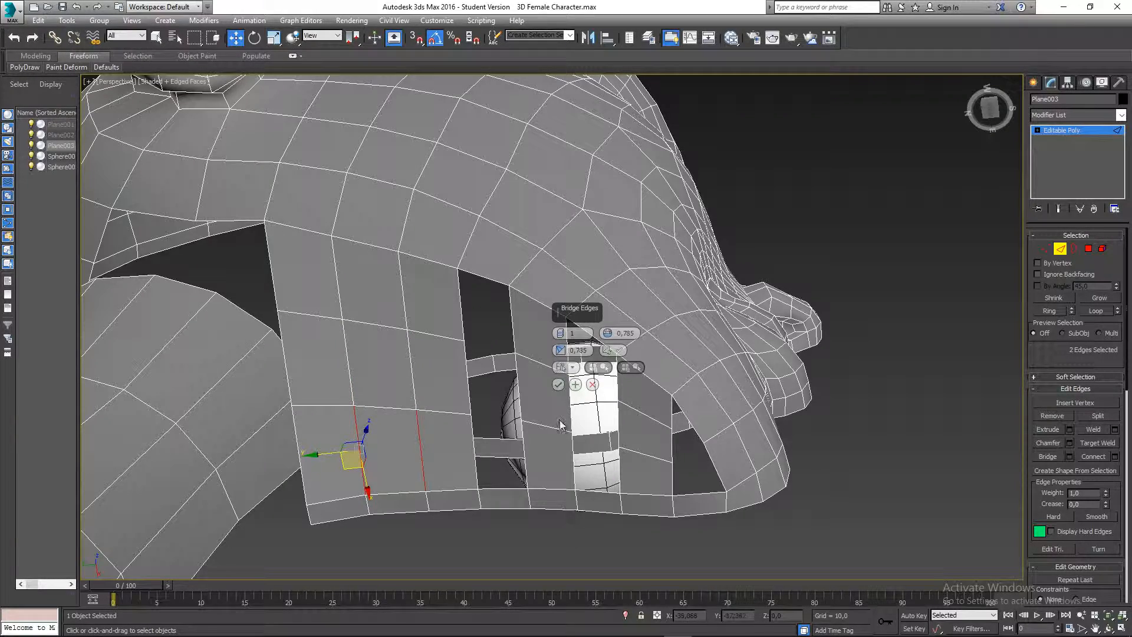
alt+middle_drag(529, 405, 420, 407)
click(575, 384)
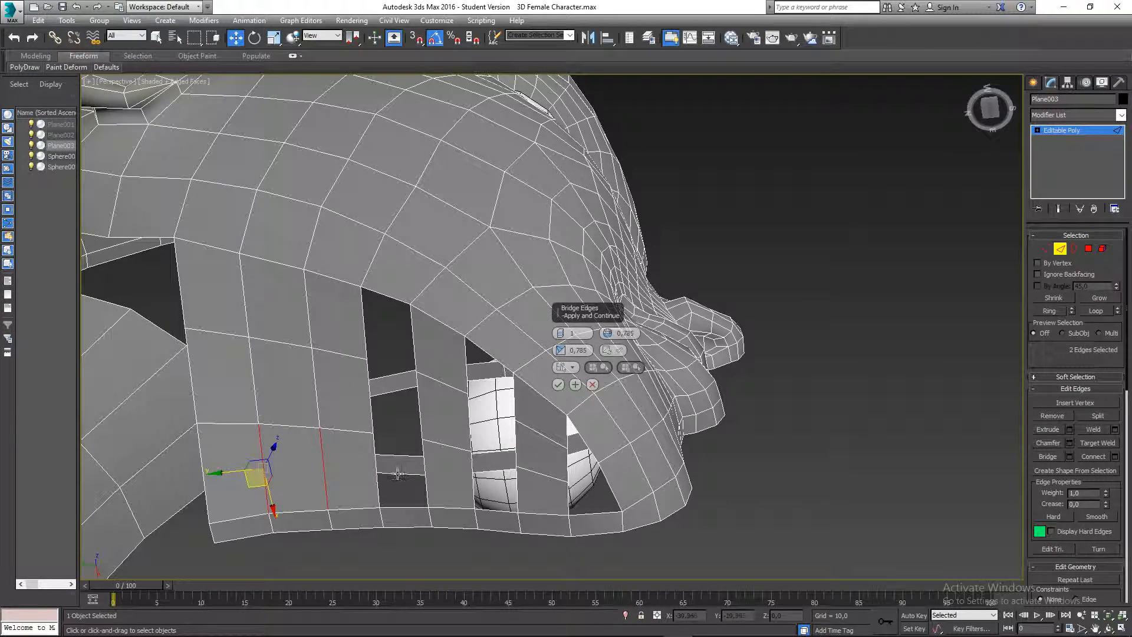
Fill the second gap between the cross strips by bridging its three facing edge pairs from the centre strip up to the jaw
click(410, 474)
ctrl+click(423, 470)
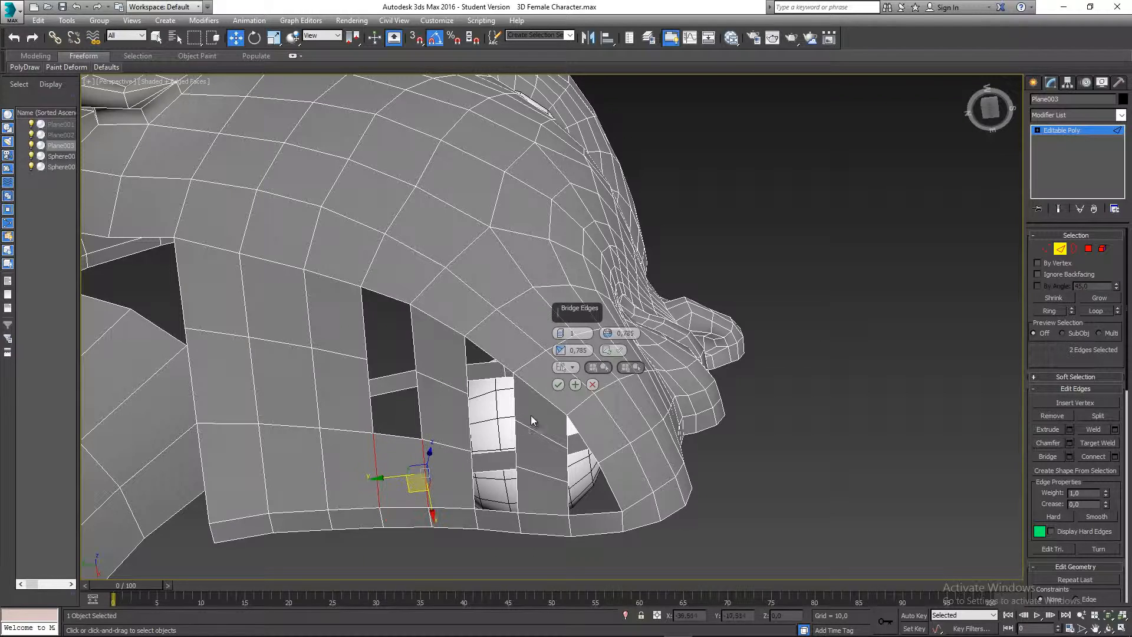
click(372, 401)
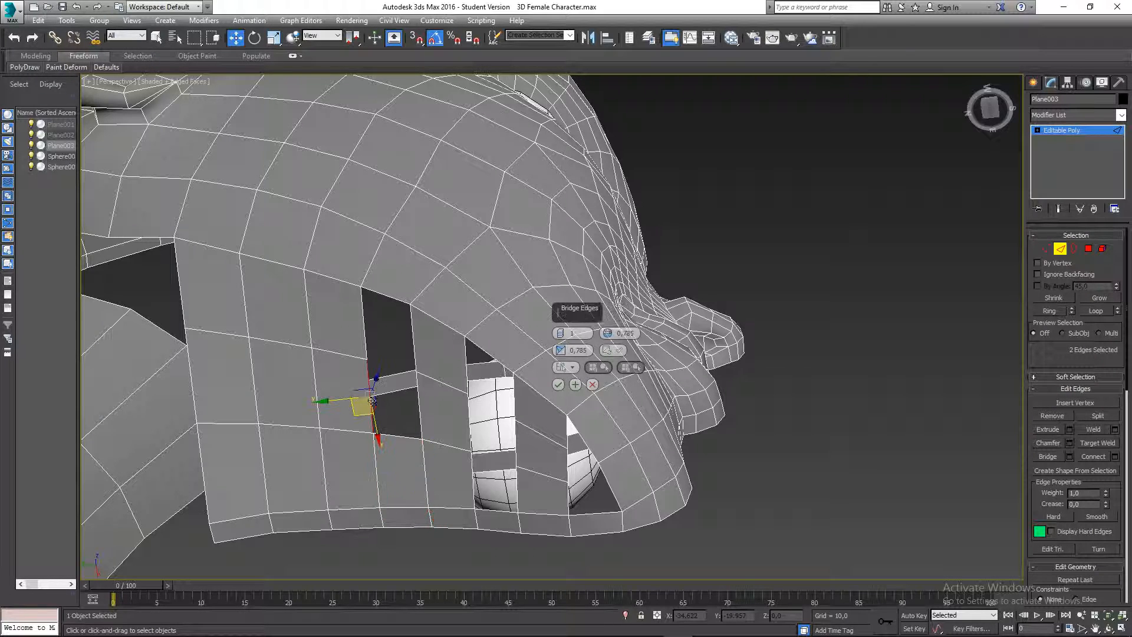
ctrl+click(423, 400)
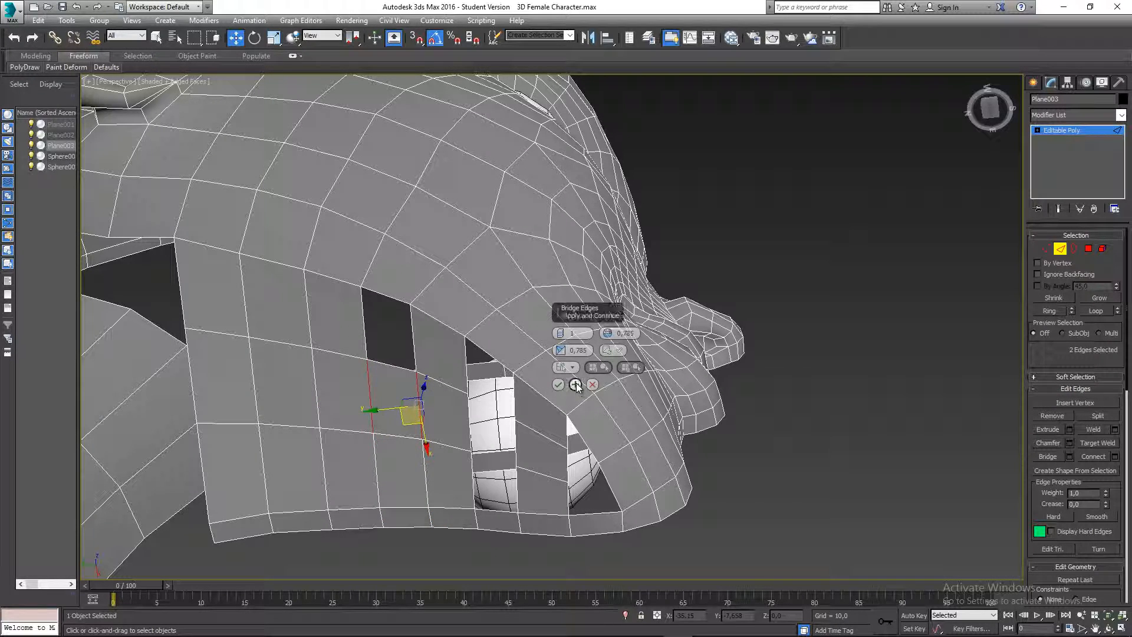
click(361, 325)
ctrl+click(413, 336)
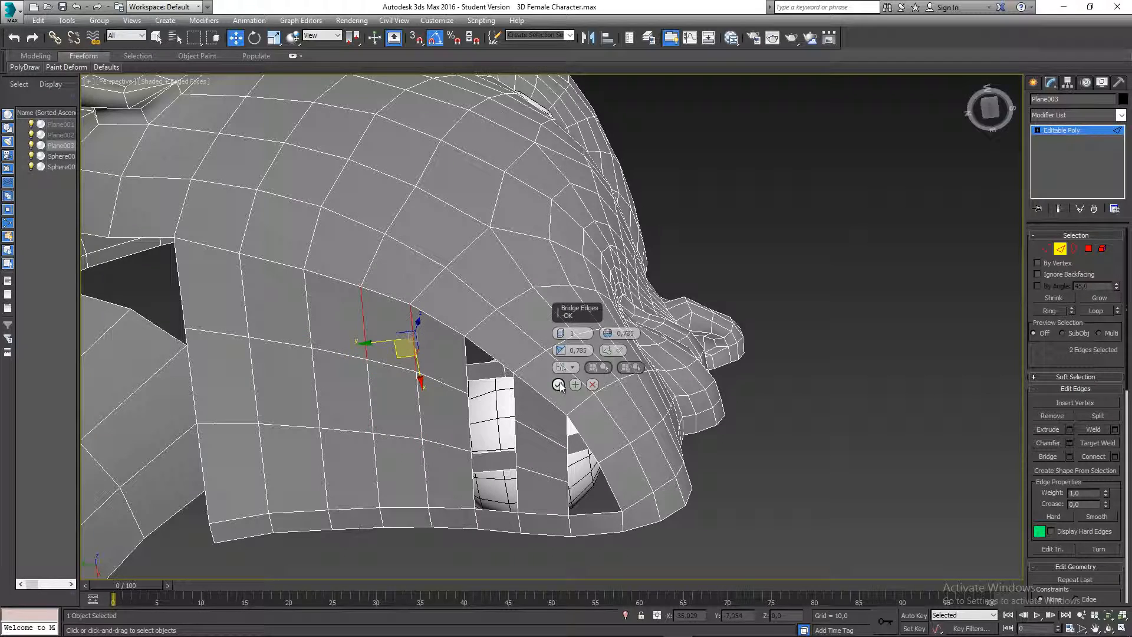
Bridge the three facing edge pairs of the third, foremost gap between the cross strips, finish the bridging and clear the selection
middle_drag(544, 415, 457, 411)
click(378, 364)
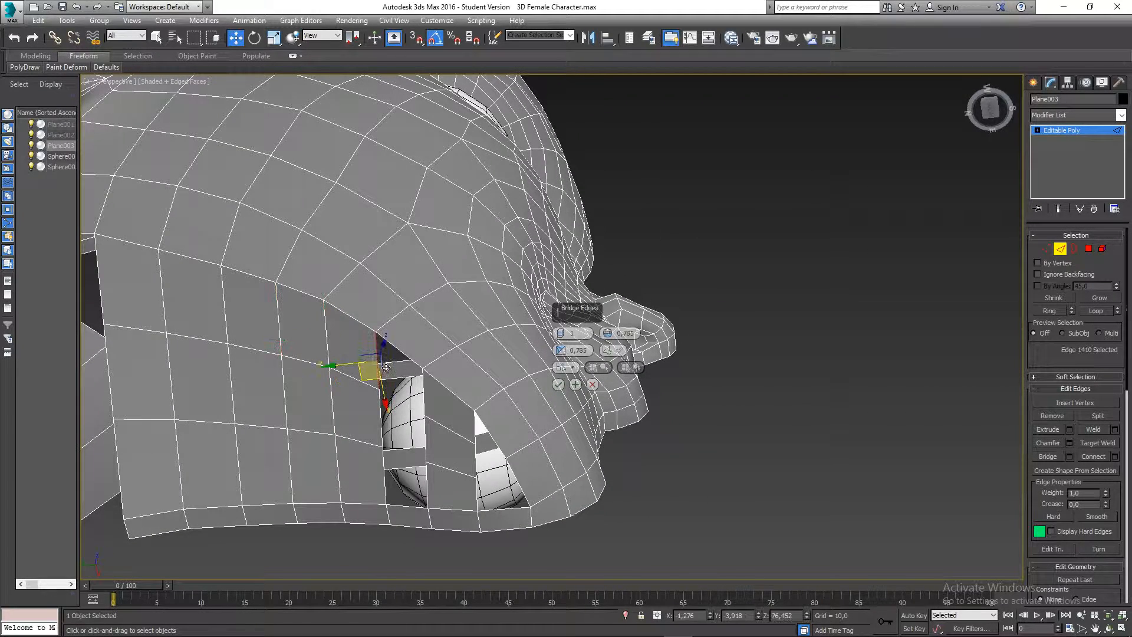
ctrl+click(424, 390)
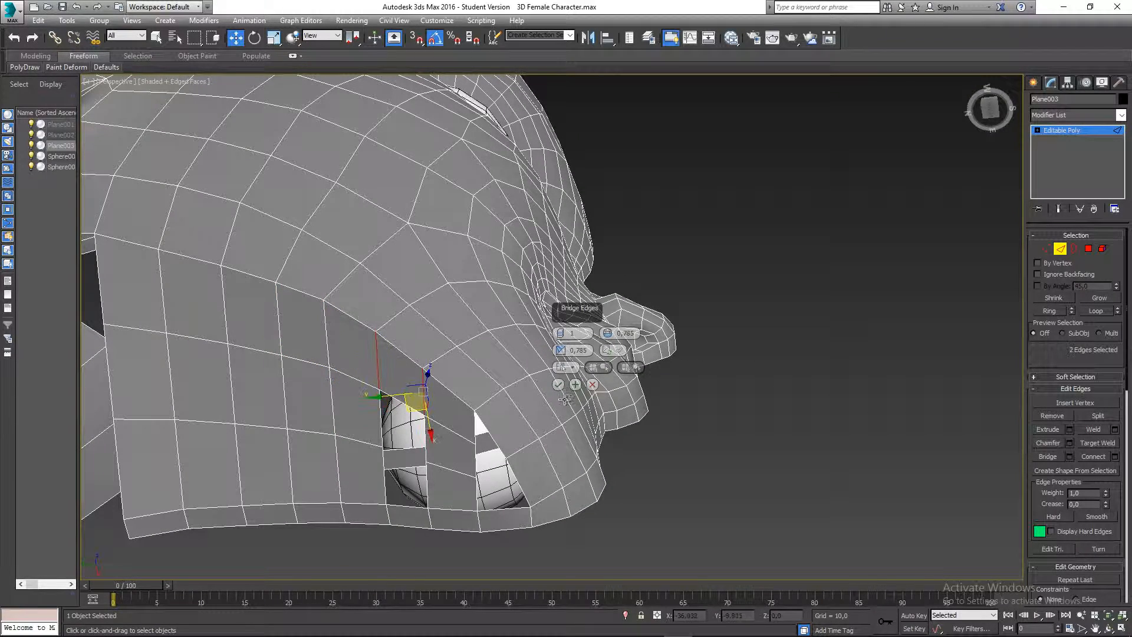
click(380, 435)
ctrl+click(425, 434)
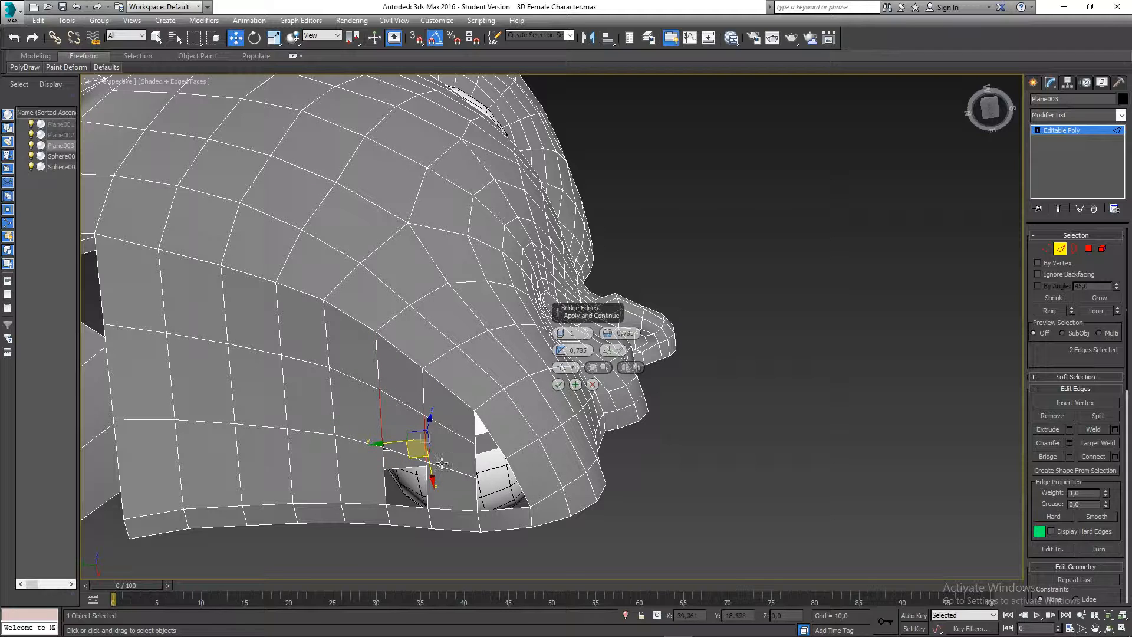
click(383, 479)
ctrl+click(427, 488)
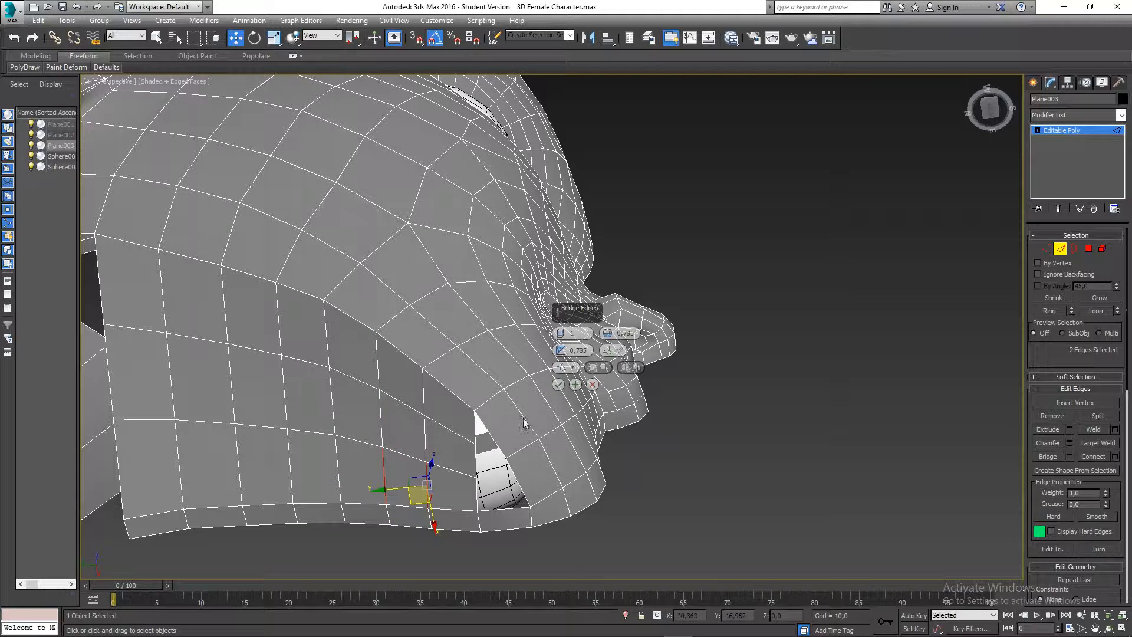
click(558, 387)
click(621, 472)
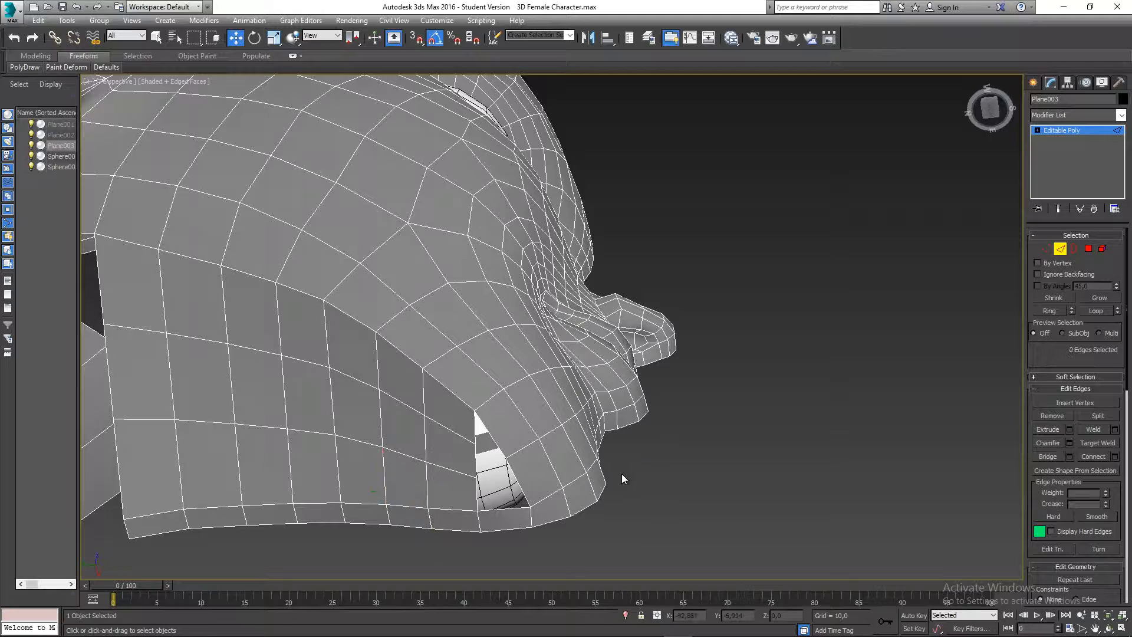
Switch to border editing and cap the remaining triangular hole behind the chin
scroll(622, 473, down, 5)
alt+middle_drag(621, 474, 490, 420)
scroll(599, 480, up, 4)
scroll(601, 478, up, 4)
scroll(552, 400, up, 4)
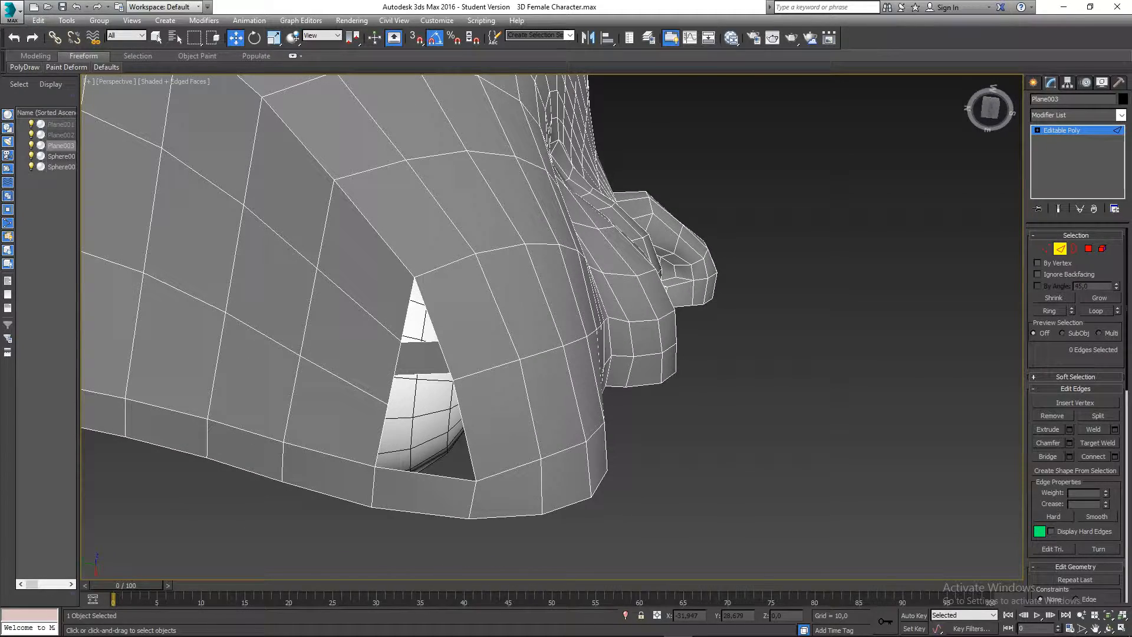
click(1084, 250)
click(1076, 248)
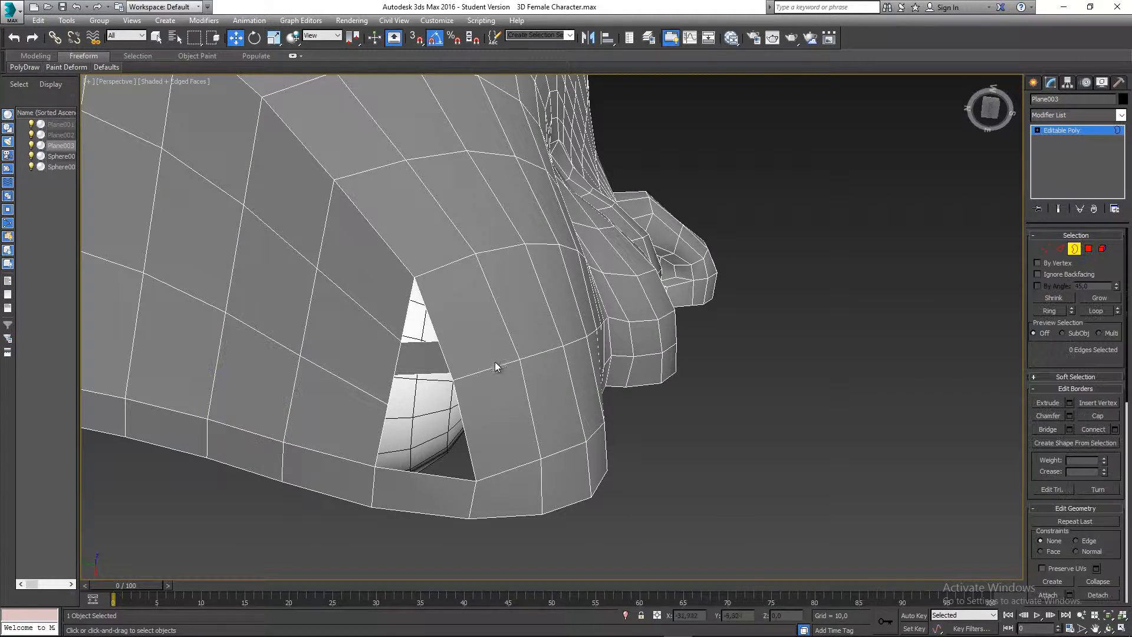
click(459, 411)
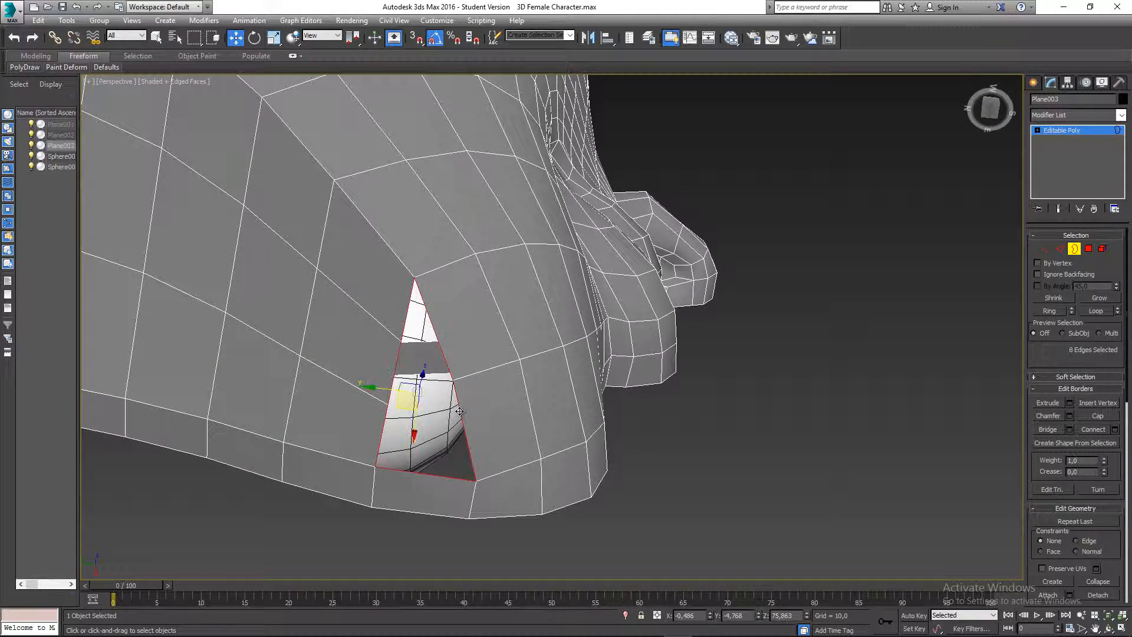
click(1113, 422)
alt+middle_drag(666, 435, 713, 435)
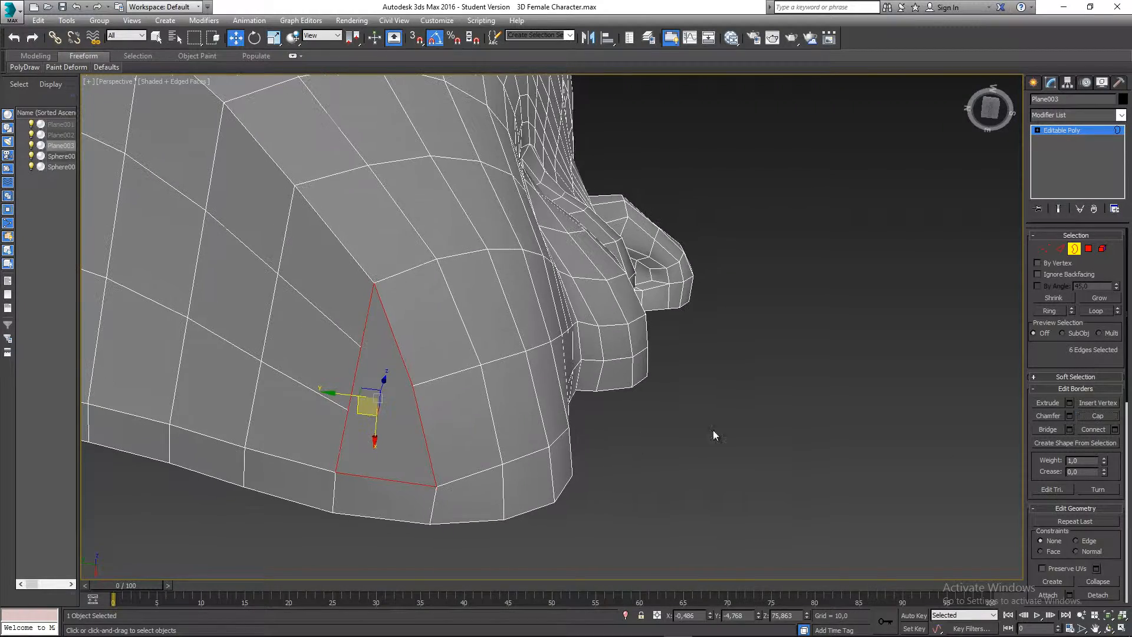
Switch to vertex editing and cut an edge across the capped face, joining the lower cross-strip vertex to the facing jaw vertex
right_click(432, 370)
click(407, 265)
alt+middle_drag(444, 350, 412, 422)
click(376, 373)
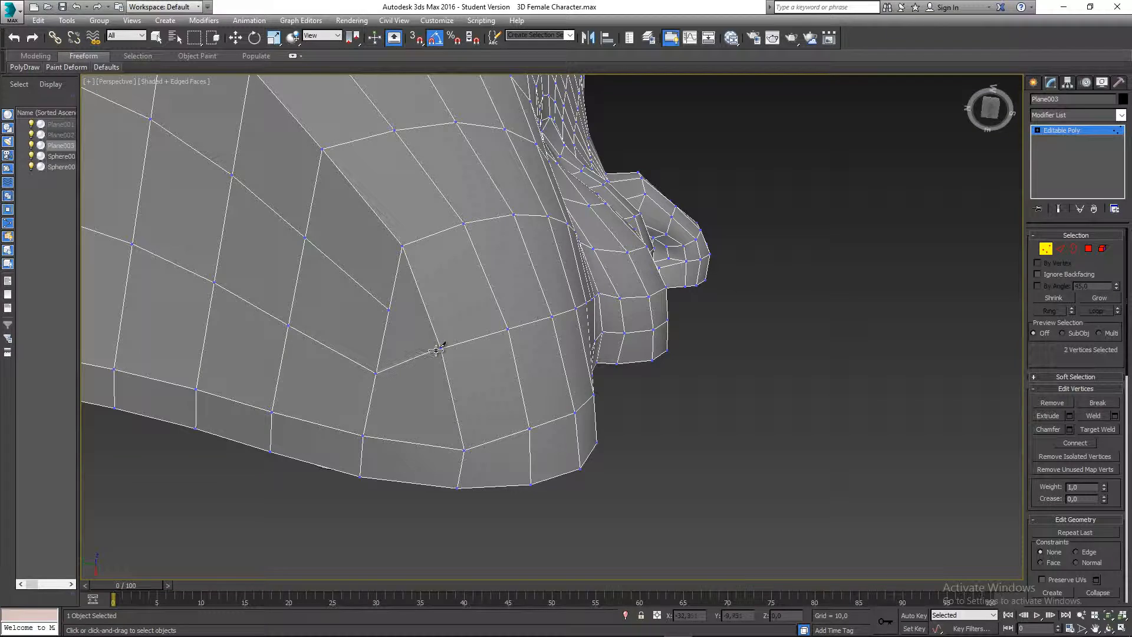
click(441, 348)
key(w)
alt+middle_drag(424, 386, 443, 347)
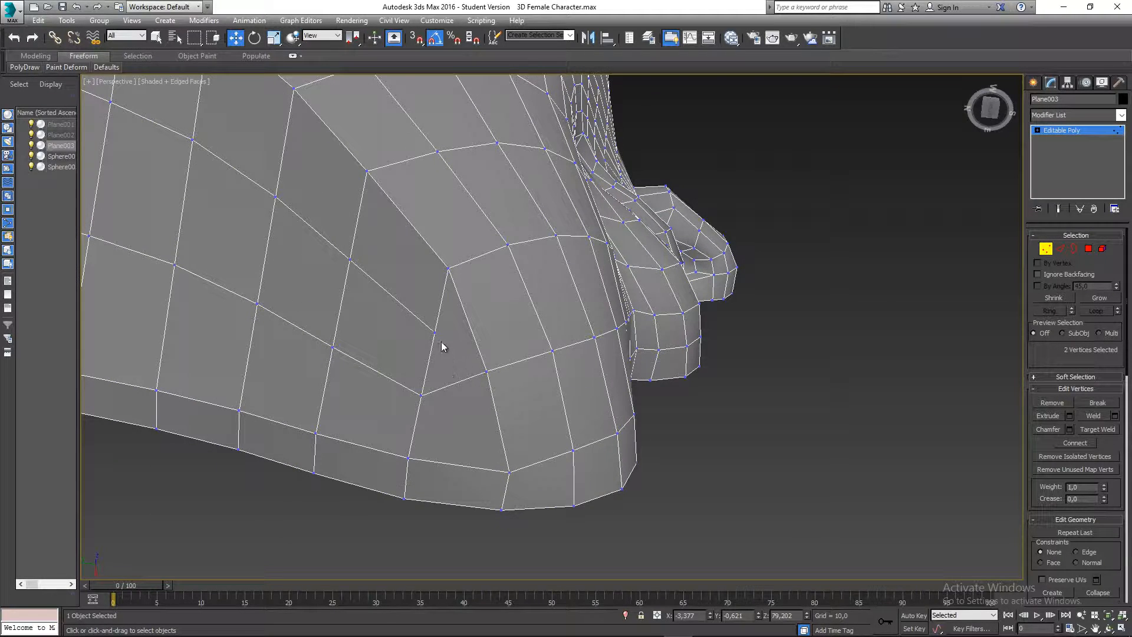
Move the two cross-strip vertices bordering the capped area slightly back, away from the chin, and clear the selection
click(433, 331)
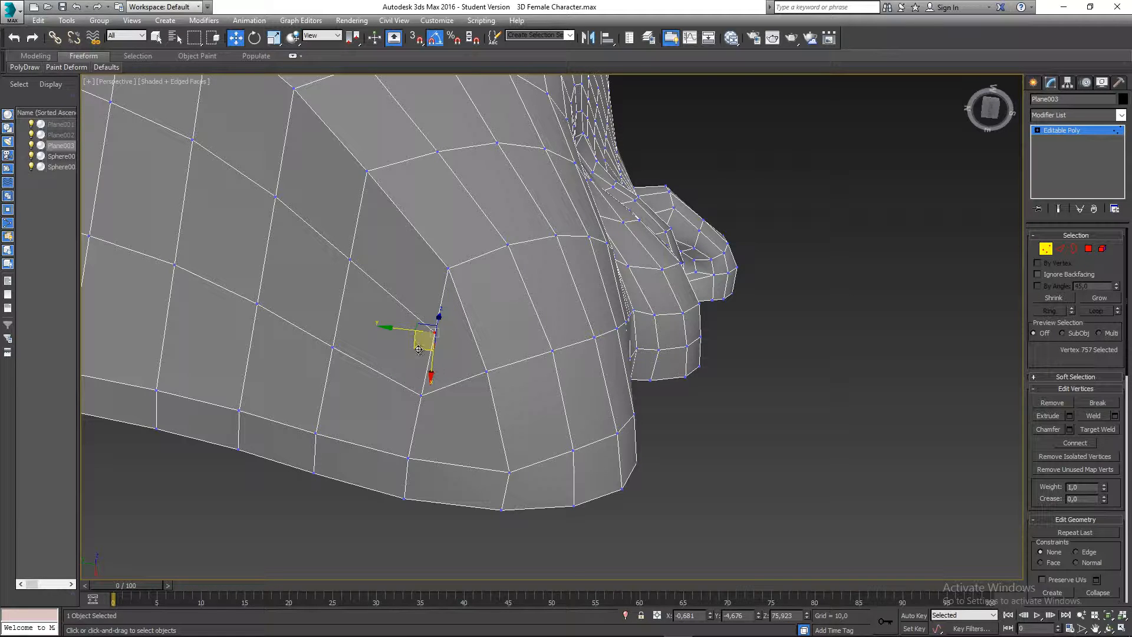
drag(419, 350, 394, 340)
click(422, 396)
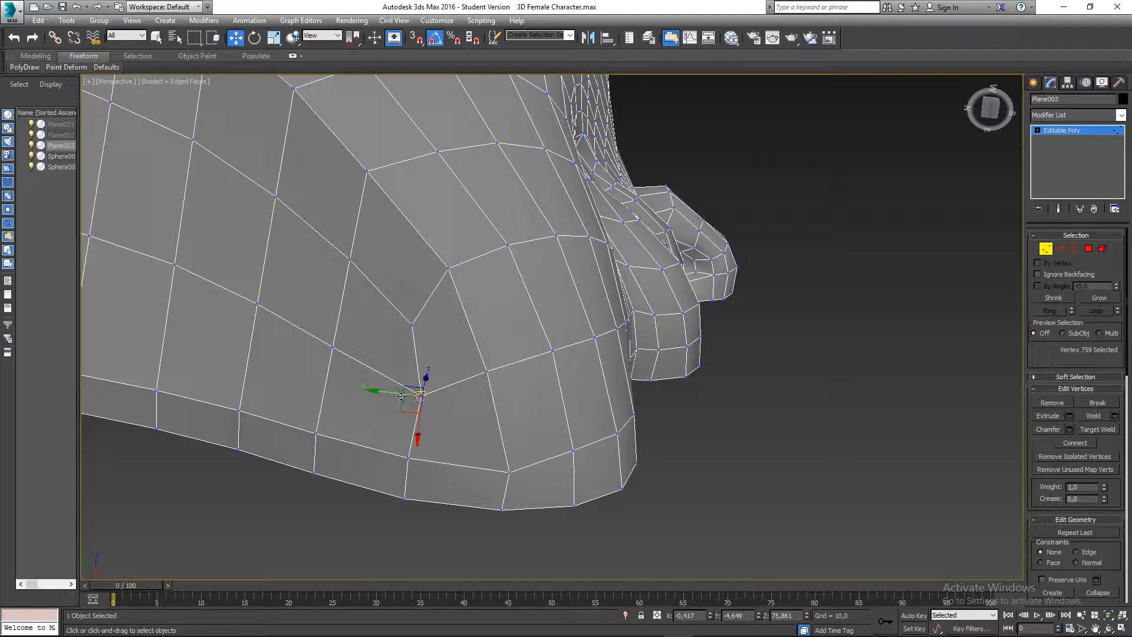
scroll(406, 406, down, 3)
click(488, 454)
scroll(528, 489, up, 5)
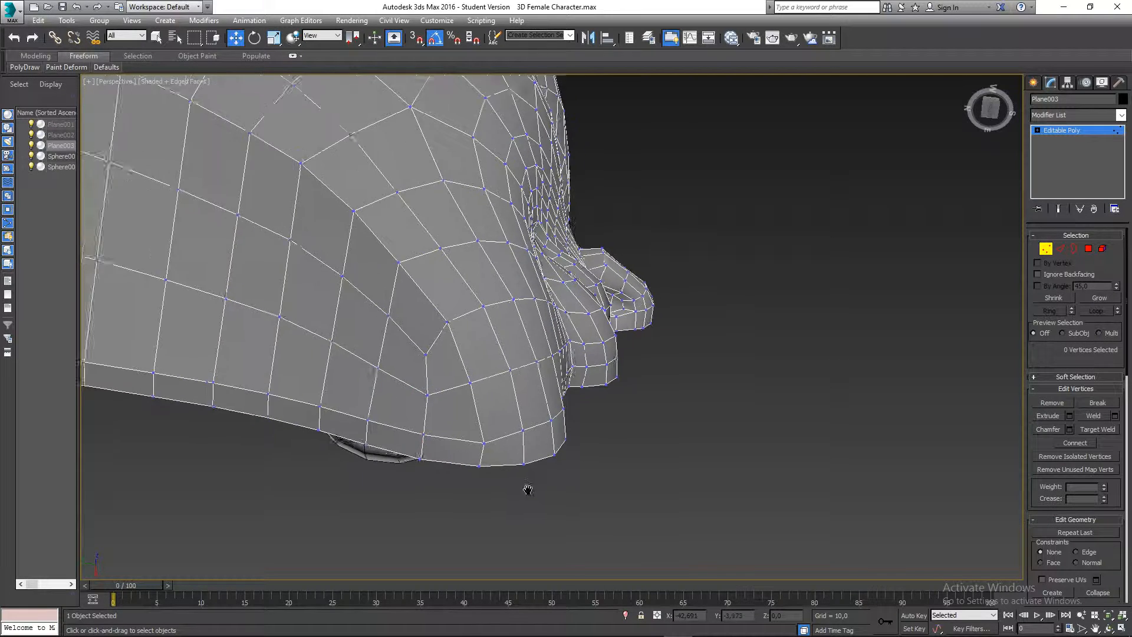
Adjust the inner vertices of the under-jaw surface in the Left view and return to the perspective view of the head
alt+middle_drag(360, 216, 505, 338)
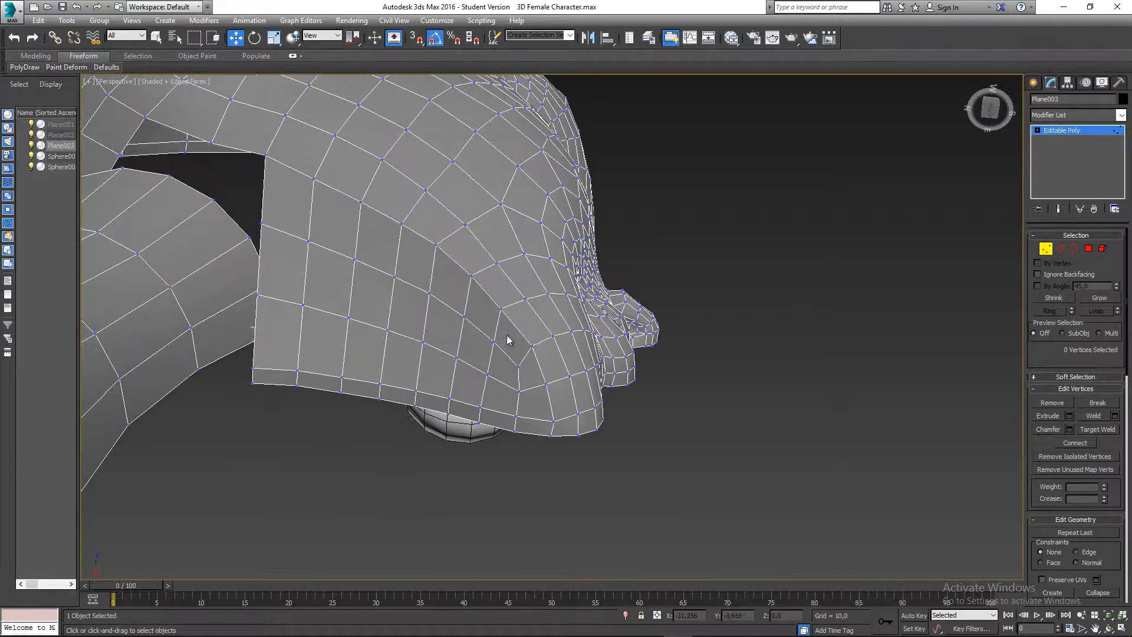
key(l)
scroll(510, 362, down, 4)
scroll(643, 340, up, 4)
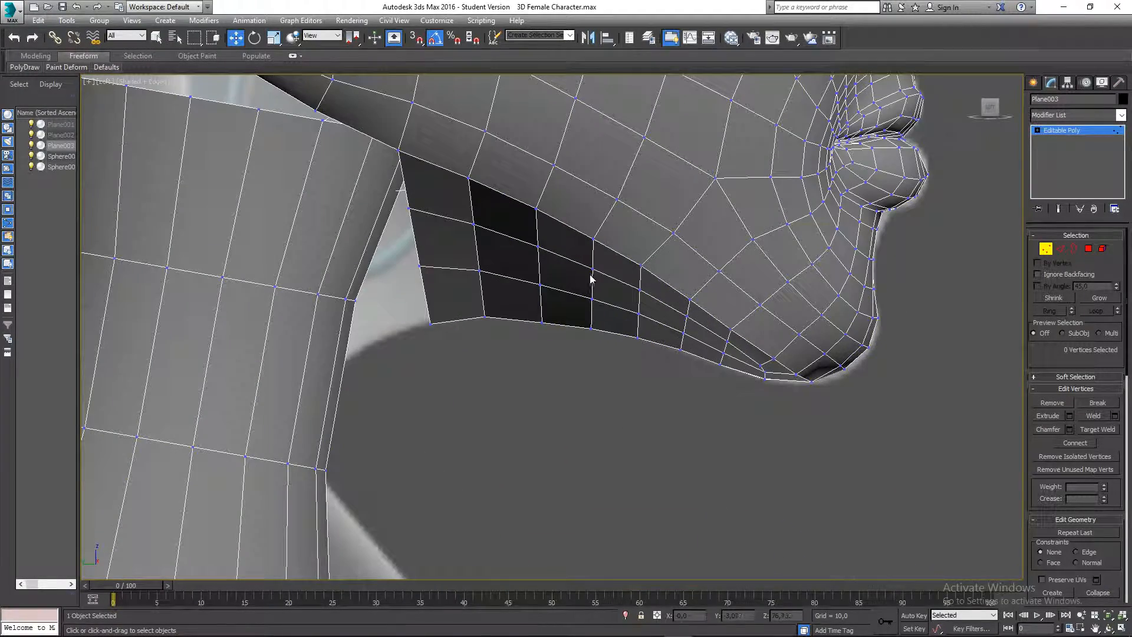
click(593, 269)
drag(592, 243, 640, 295)
click(590, 303)
click(591, 299)
click(637, 290)
click(639, 313)
click(621, 348)
scroll(625, 373, down, 2)
key(p)
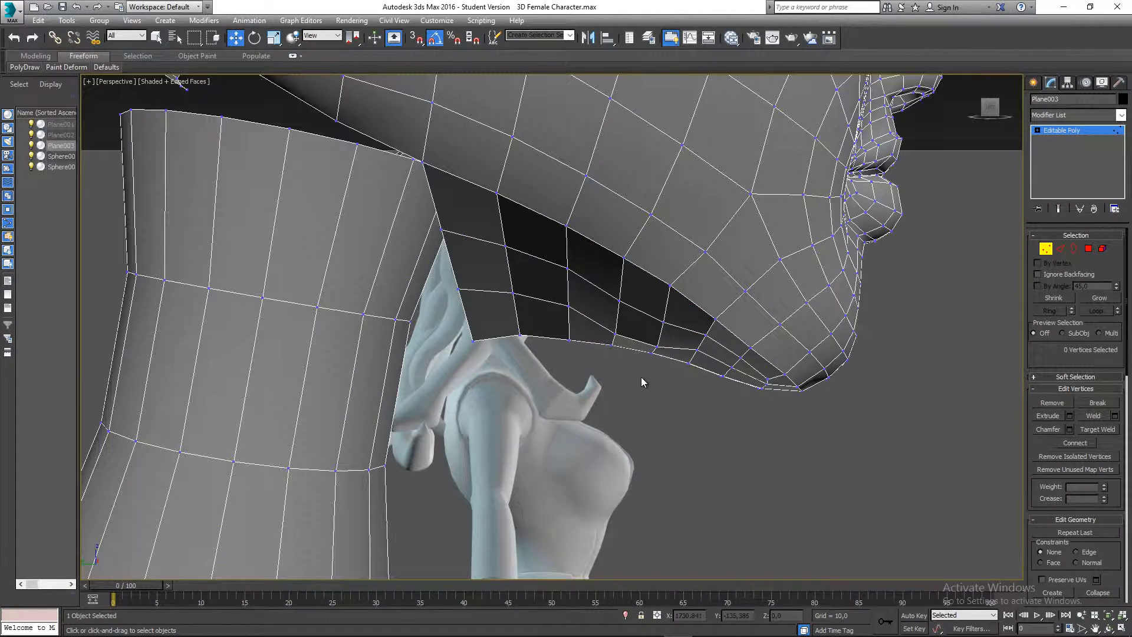
scroll(641, 376, down, 5)
alt+middle_drag(642, 376, 644, 478)
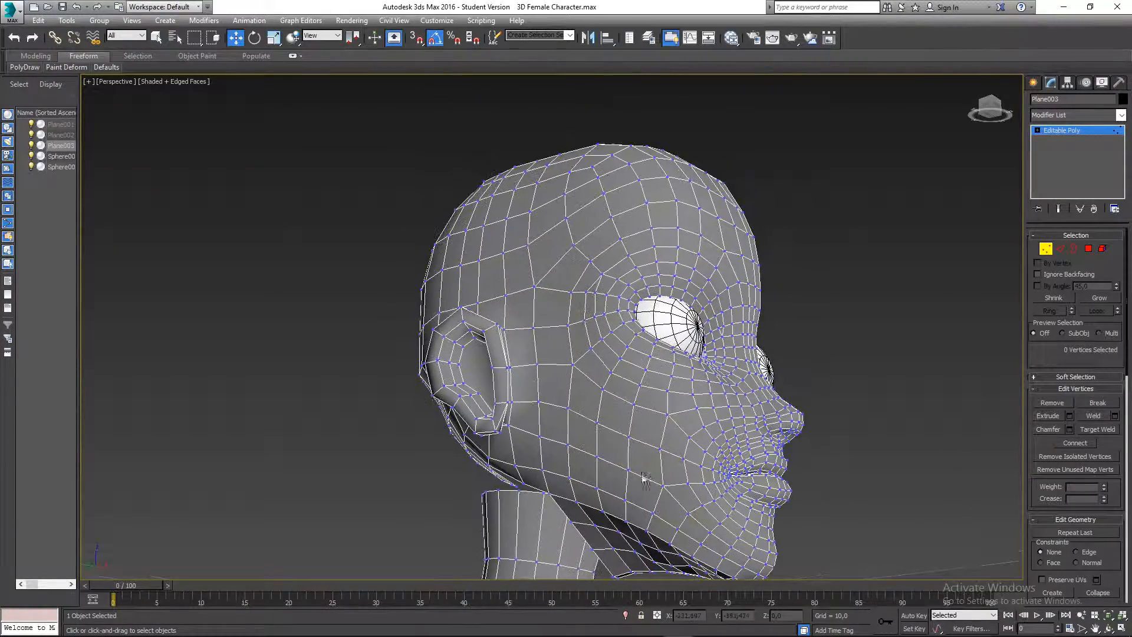
Examine the gap between the neck and the head from several angles, together with the front and side reference images
middle_drag(532, 422, 485, 321)
alt+middle_drag(564, 277, 604, 353)
scroll(600, 360, up, 3)
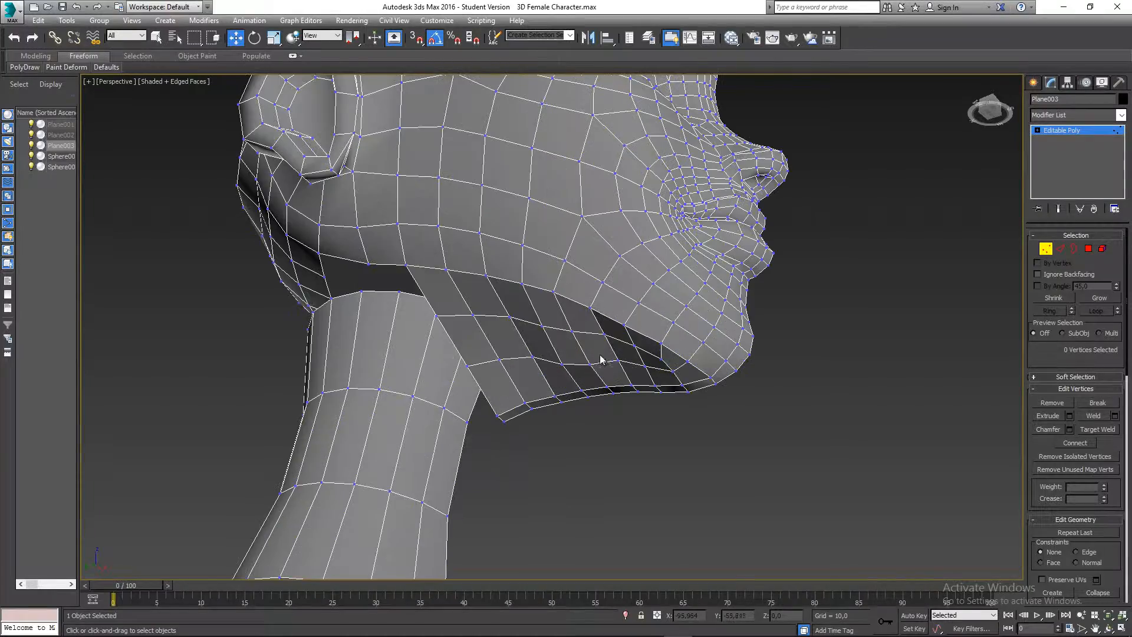
alt+middle_drag(618, 398, 744, 416)
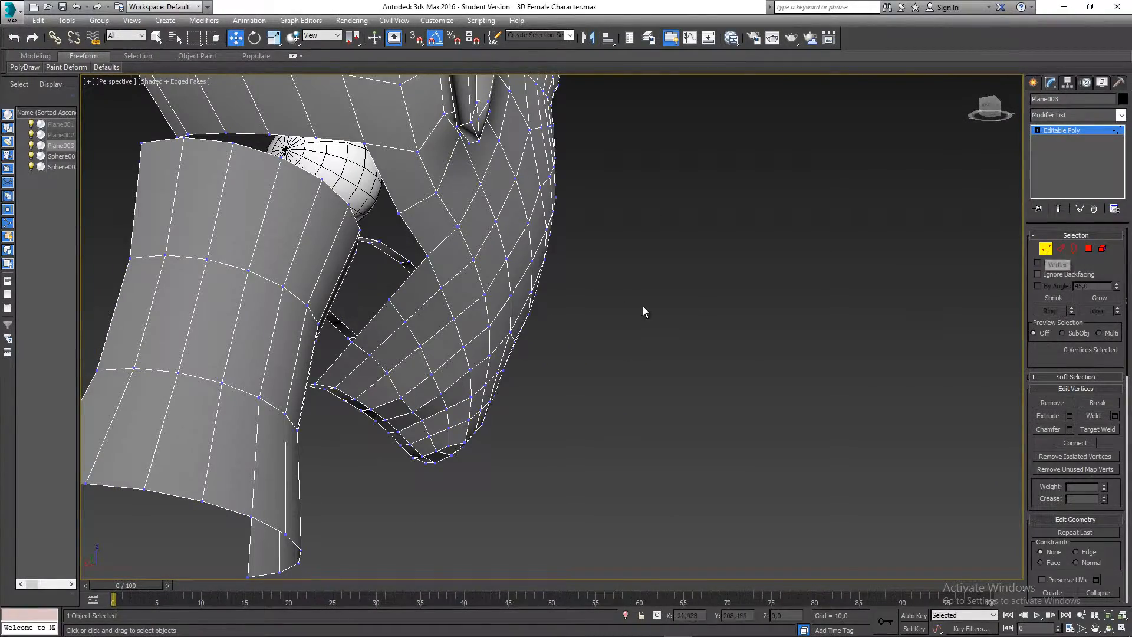
alt+middle_drag(644, 312, 581, 227)
scroll(579, 314, down, 6)
alt+middle_drag(598, 384, 644, 368)
scroll(569, 350, up, 3)
scroll(569, 352, down, 3)
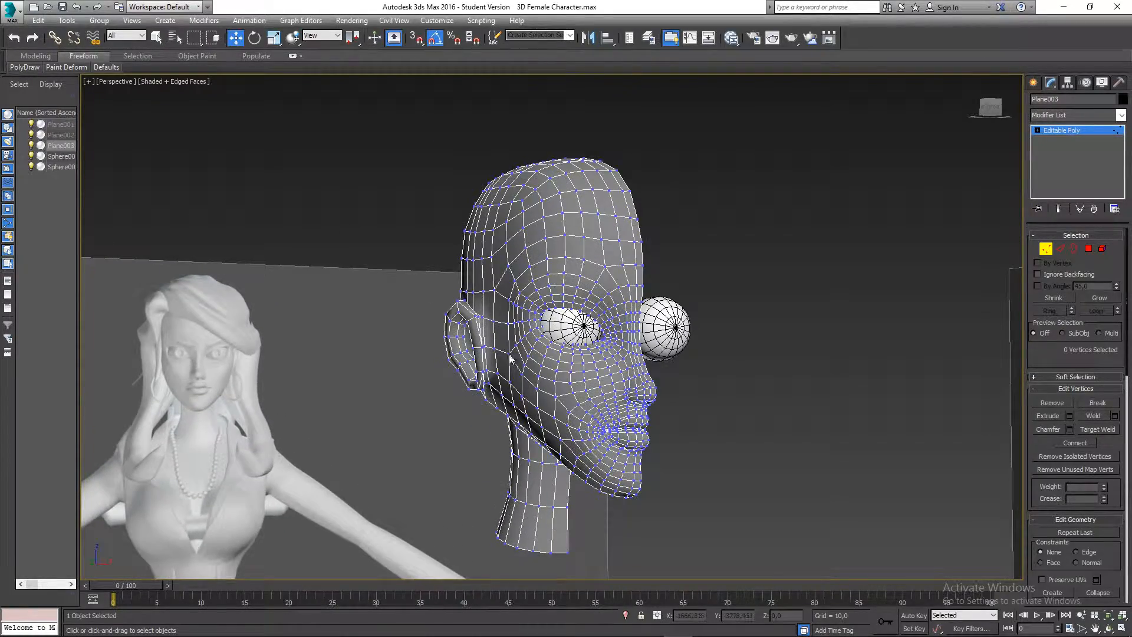
alt+middle_drag(510, 358, 496, 384)
scroll(645, 403, up, 3)
scroll(630, 402, down, 5)
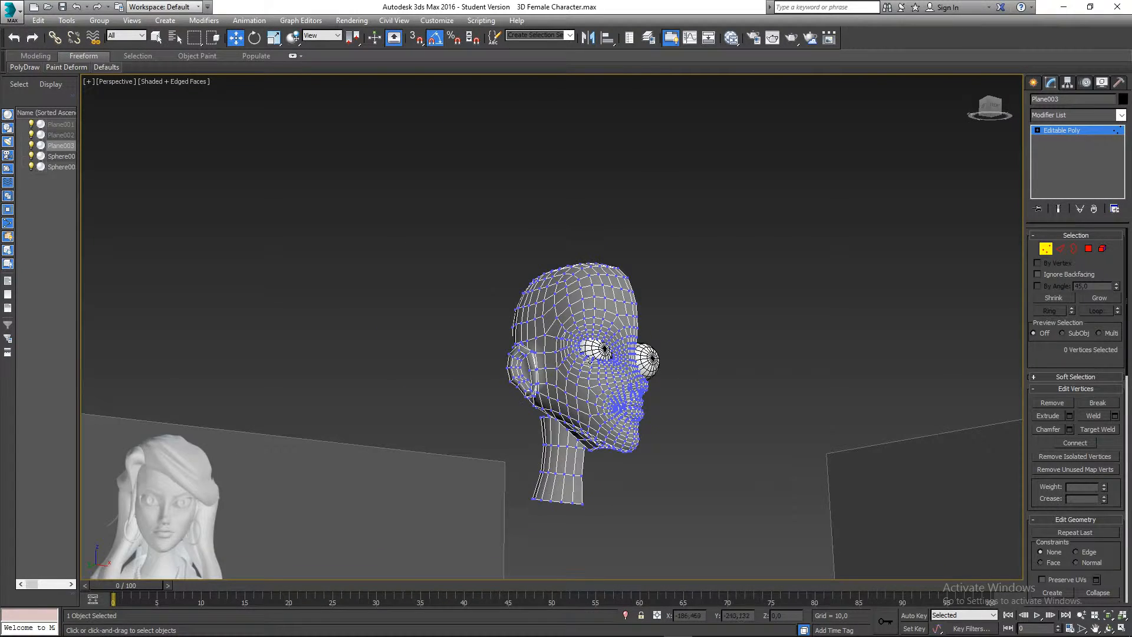
alt+middle_drag(592, 362, 610, 305)
scroll(404, 402, up, 5)
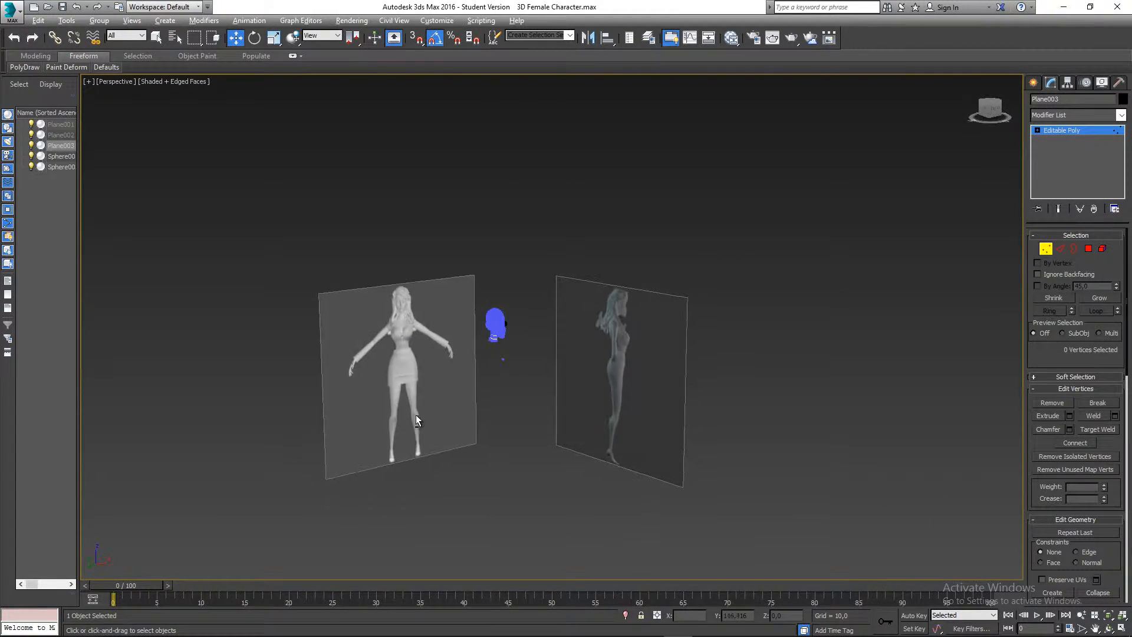
middle_drag(422, 395, 351, 367)
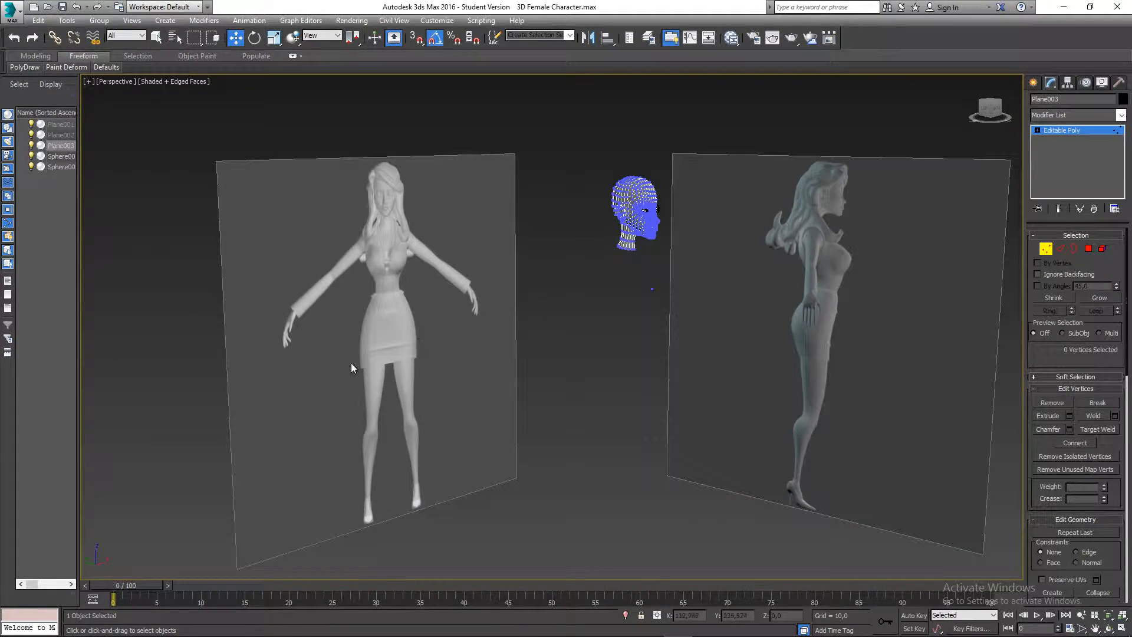
Select the stray vertex floating below the head between the two reference planes
middle_drag(416, 260, 330, 384)
drag(511, 308, 593, 363)
click(493, 329)
click(593, 362)
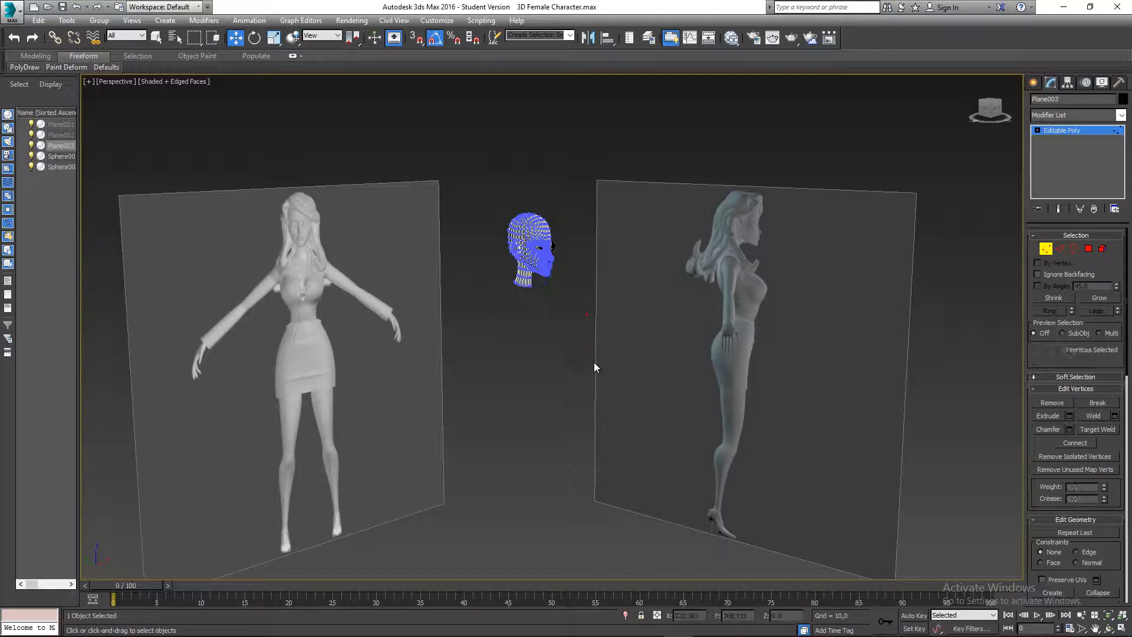
Nudge a vertex at the back of the head behind the ear slightly backward, and clear the selection
scroll(534, 253, up, 8)
alt+middle_drag(529, 232, 505, 297)
middle_drag(394, 327, 470, 299)
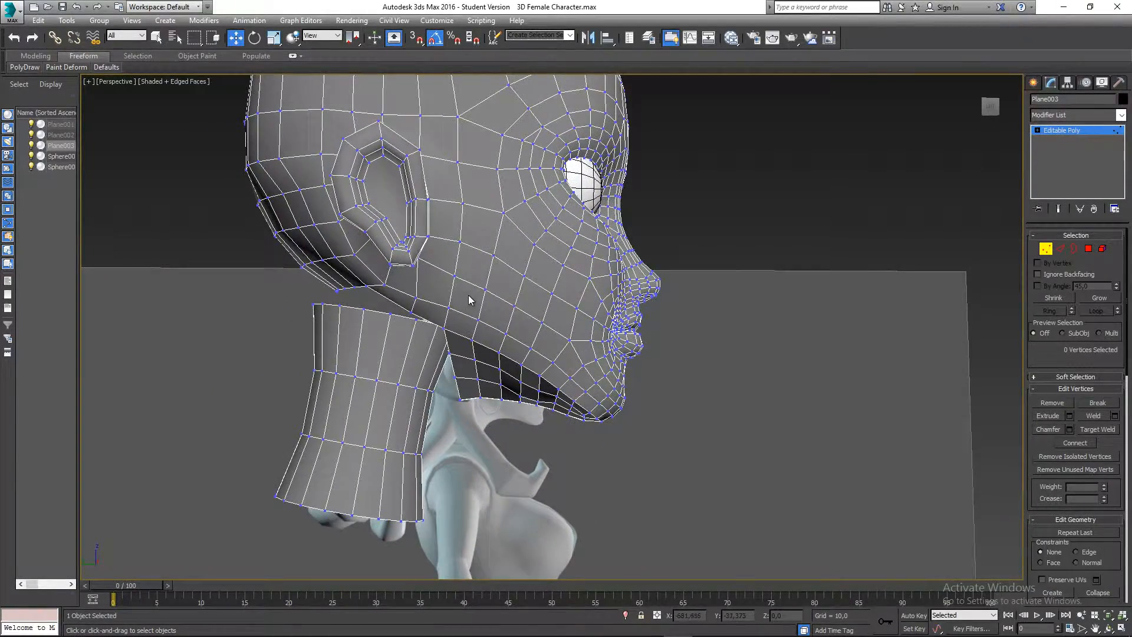
click(282, 193)
drag(248, 195, 244, 196)
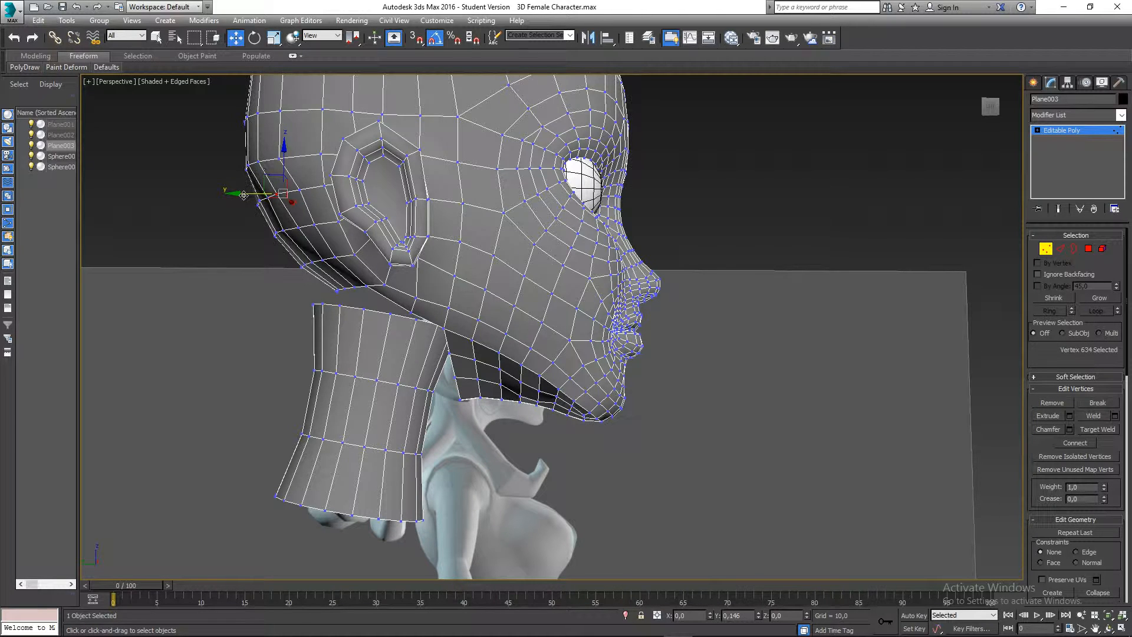
click(299, 189)
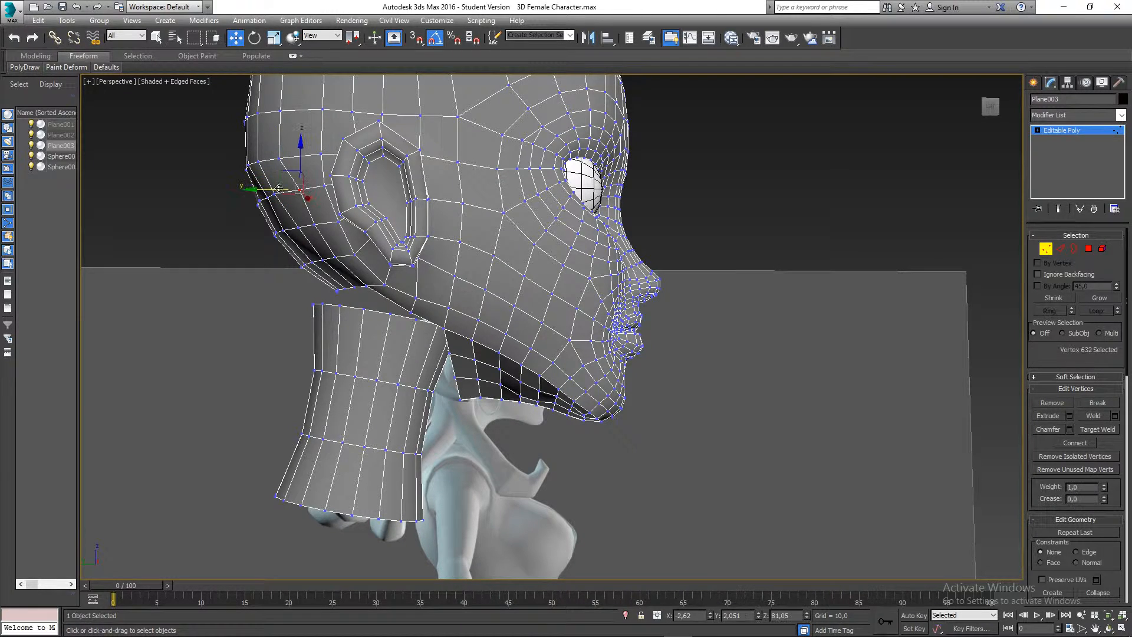
click(754, 223)
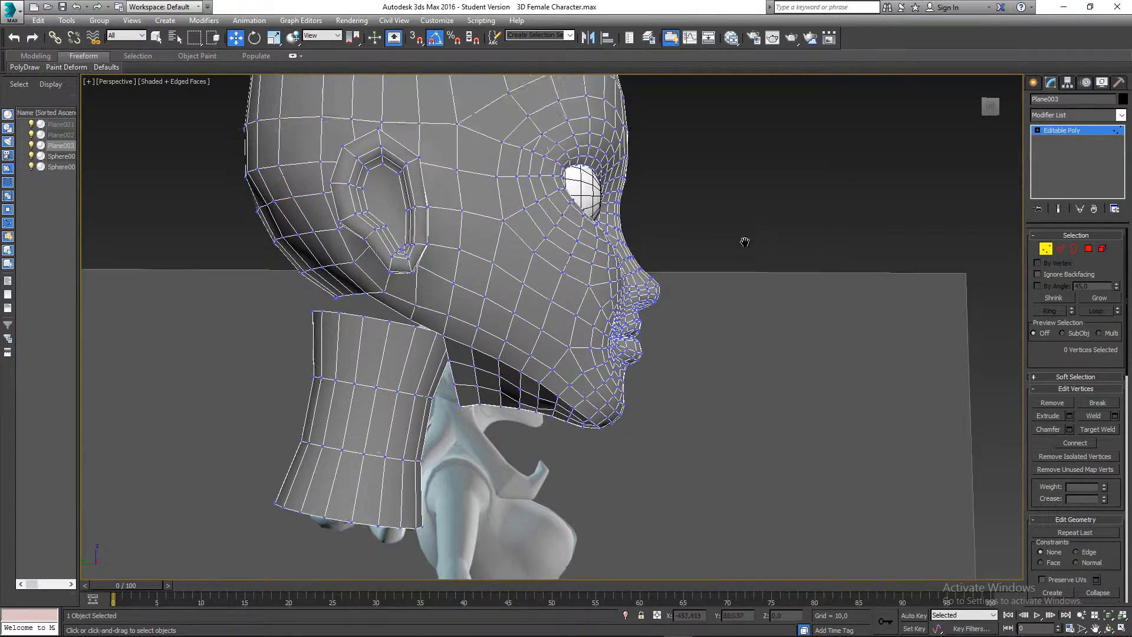
Select the neck element in the Left view, move it slightly down away from the jaw, and check its fit in the Front view
scroll(743, 295, down, 3)
alt+middle_drag(743, 311, 660, 366)
scroll(513, 354, up, 3)
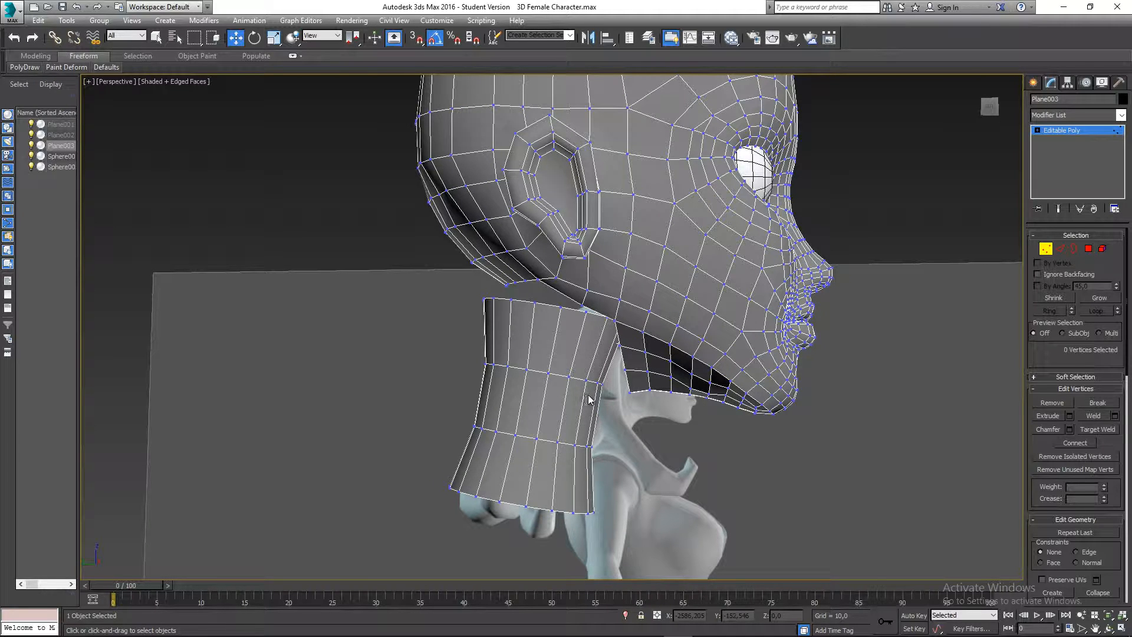
key(l)
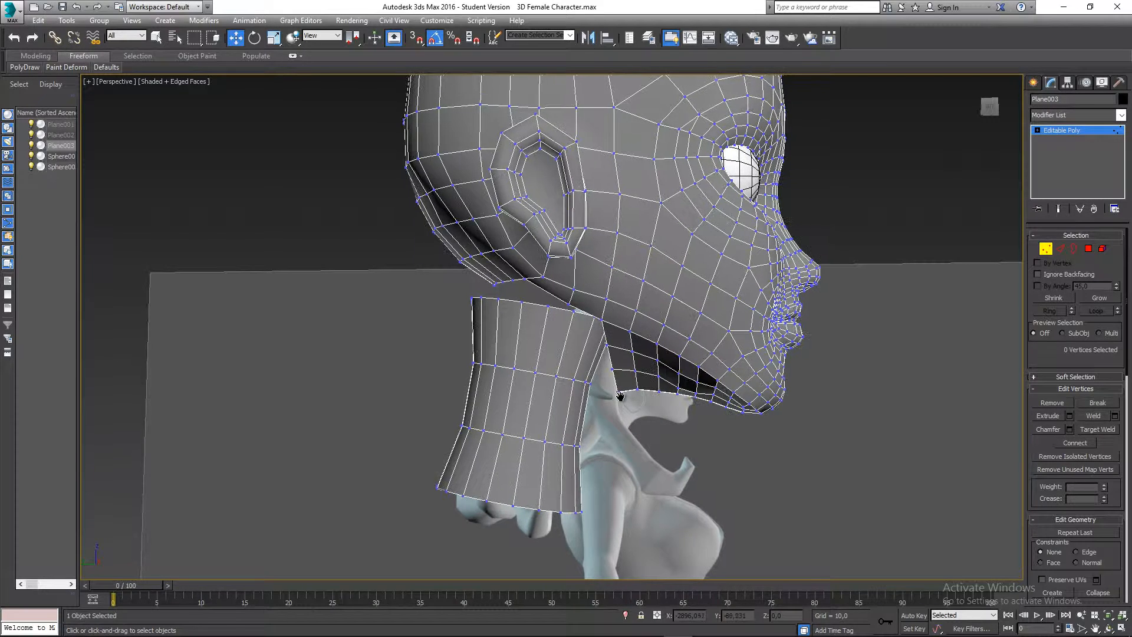
middle_drag(485, 334, 495, 345)
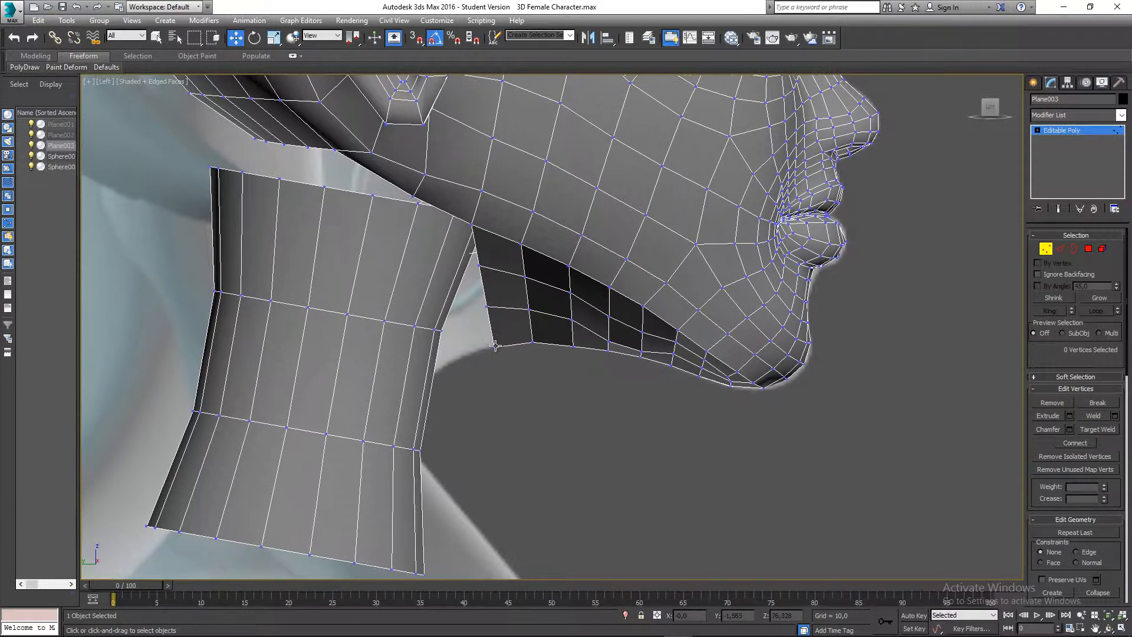
click(1102, 248)
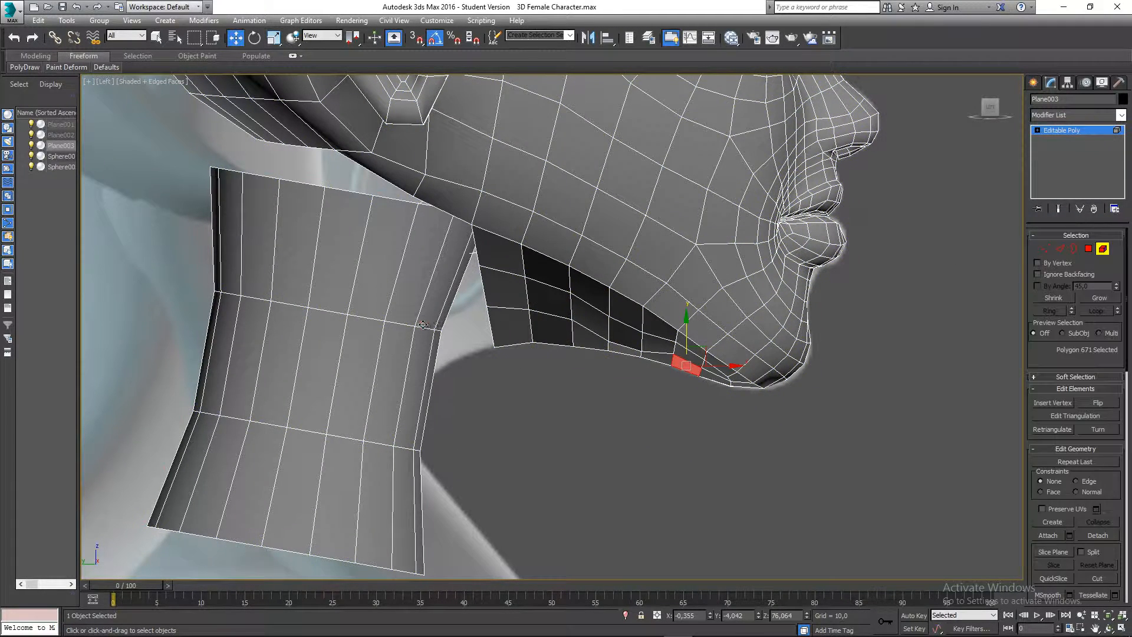
click(426, 328)
scroll(479, 301, down, 3)
drag(420, 307, 425, 351)
scroll(414, 366, down, 3)
scroll(414, 366, down, 2)
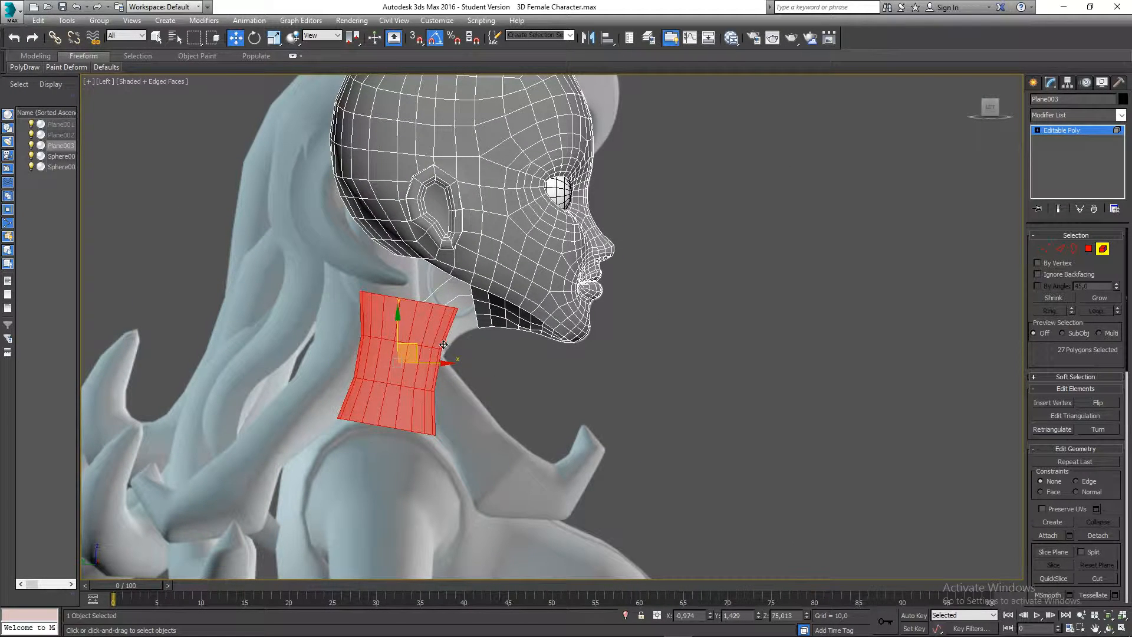
key(f)
scroll(588, 428, down, 4)
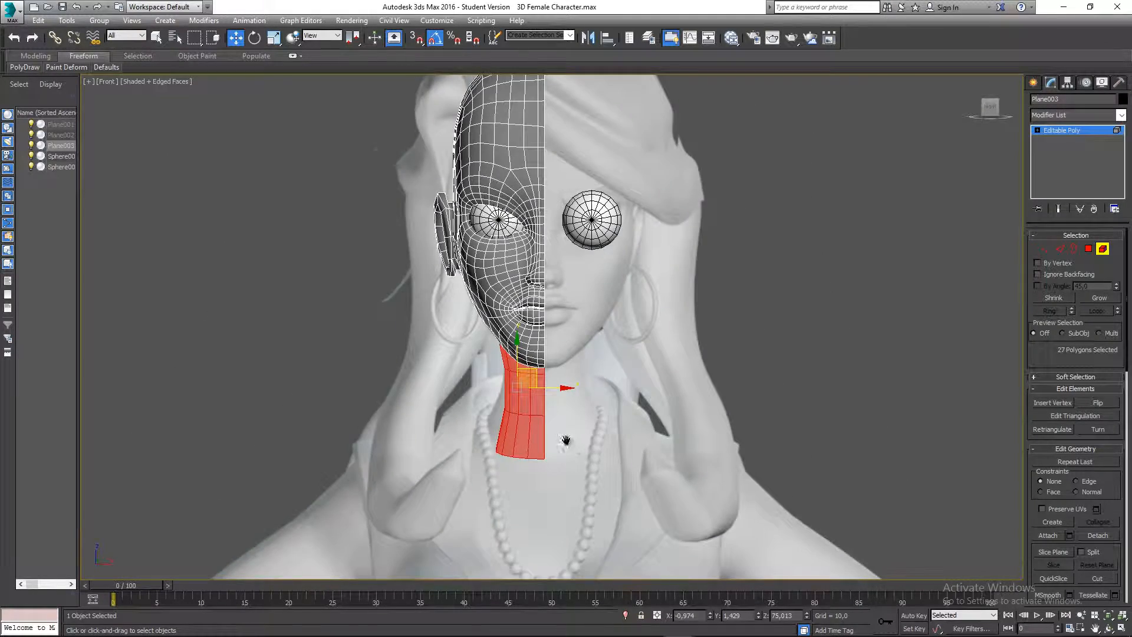
middle_drag(566, 439, 451, 321)
Return to vertex editing in the perspective view and target-weld a front neck rim vertex to the rear edge of the under-jaw surface
key(p)
click(1045, 248)
scroll(629, 340, up, 4)
alt+middle_drag(678, 348, 626, 349)
right_click(636, 342)
click(614, 424)
alt+middle_drag(625, 401, 646, 380)
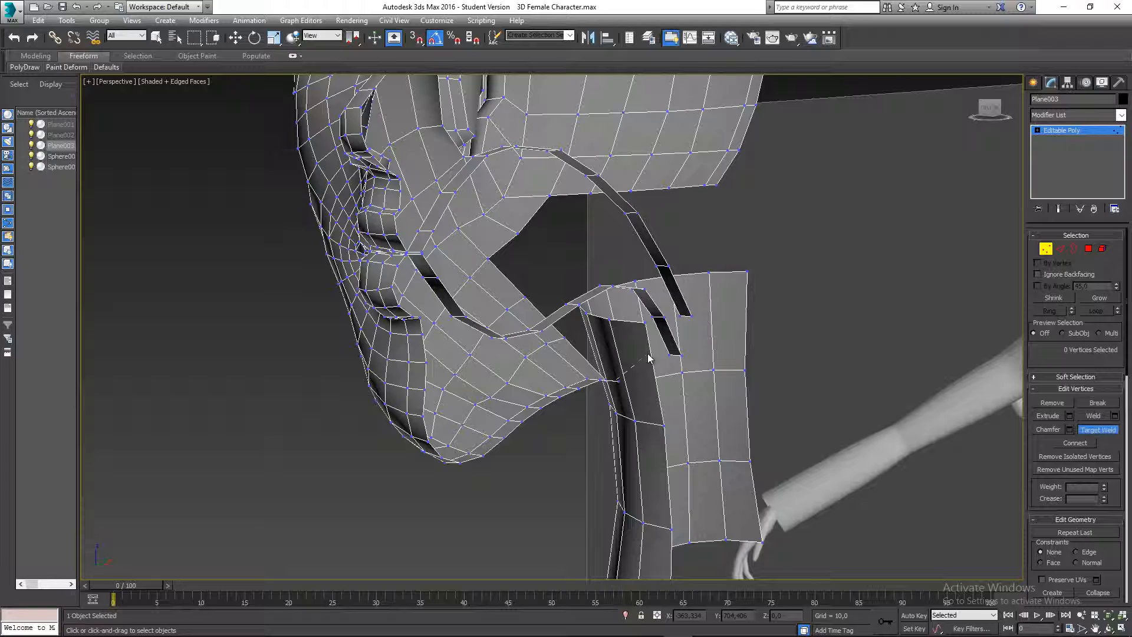
alt+middle_drag(649, 357, 492, 288)
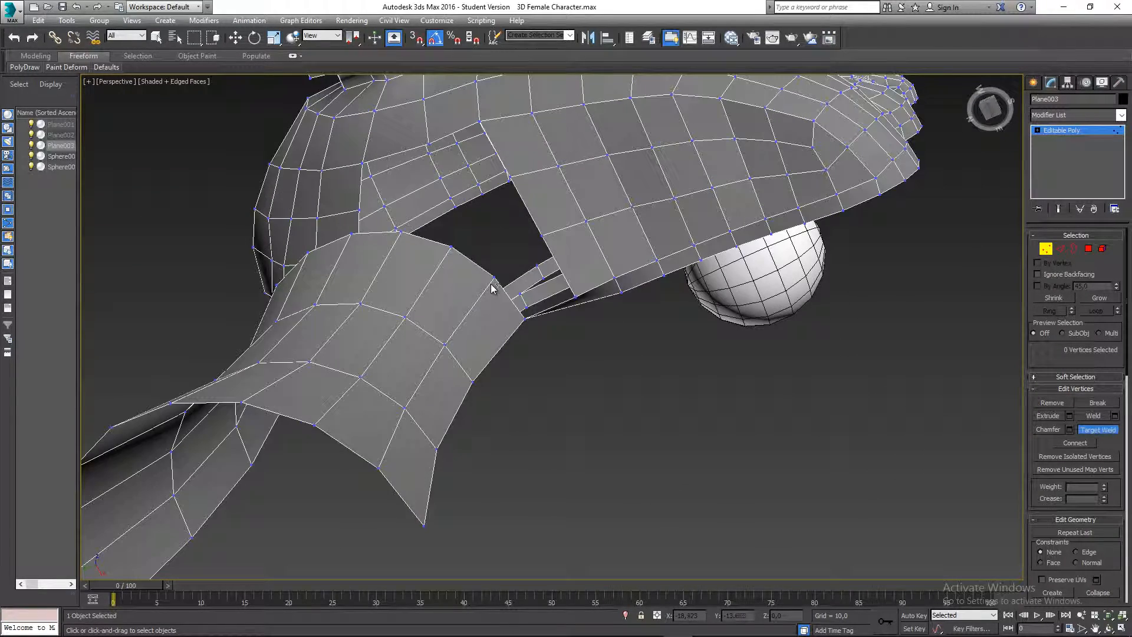
click(541, 235)
alt+middle_drag(540, 236, 550, 322)
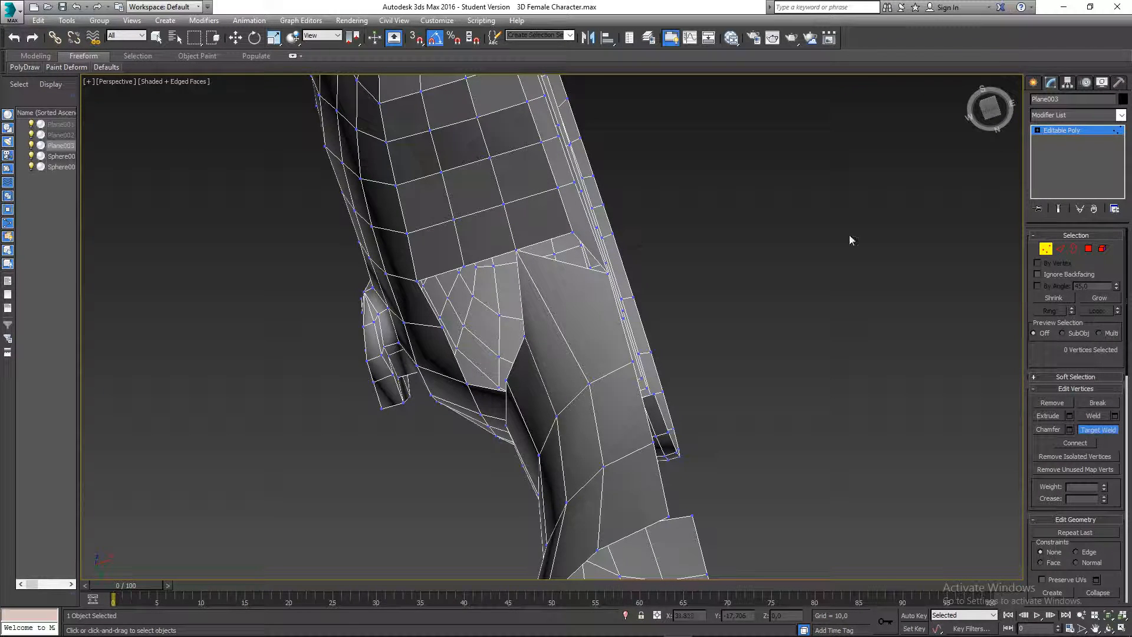
click(1074, 248)
key(w)
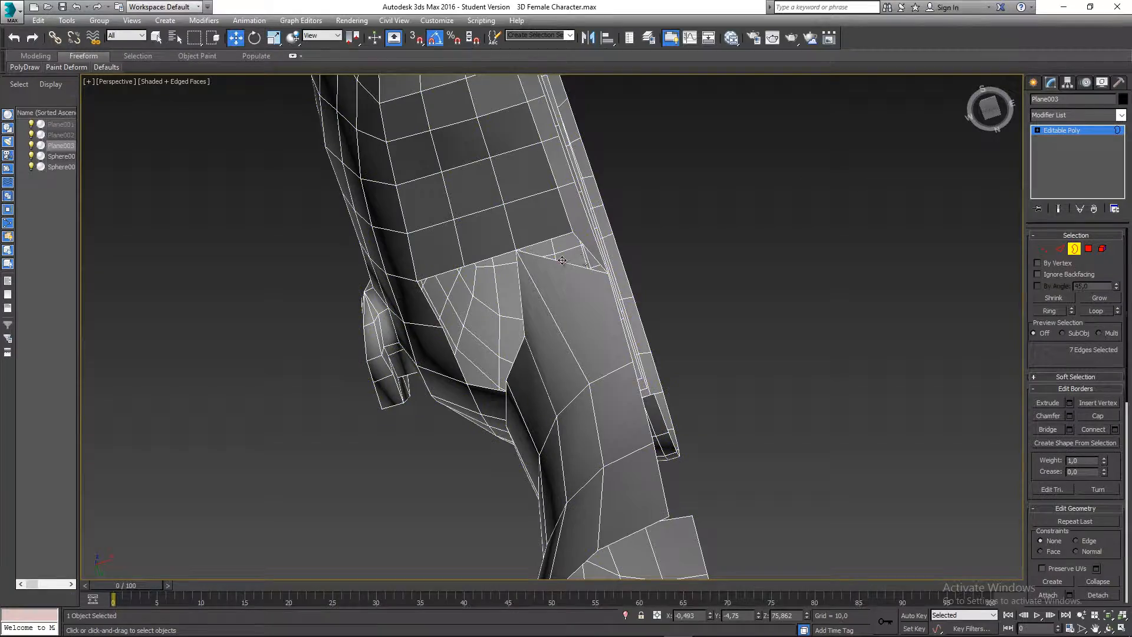
click(562, 260)
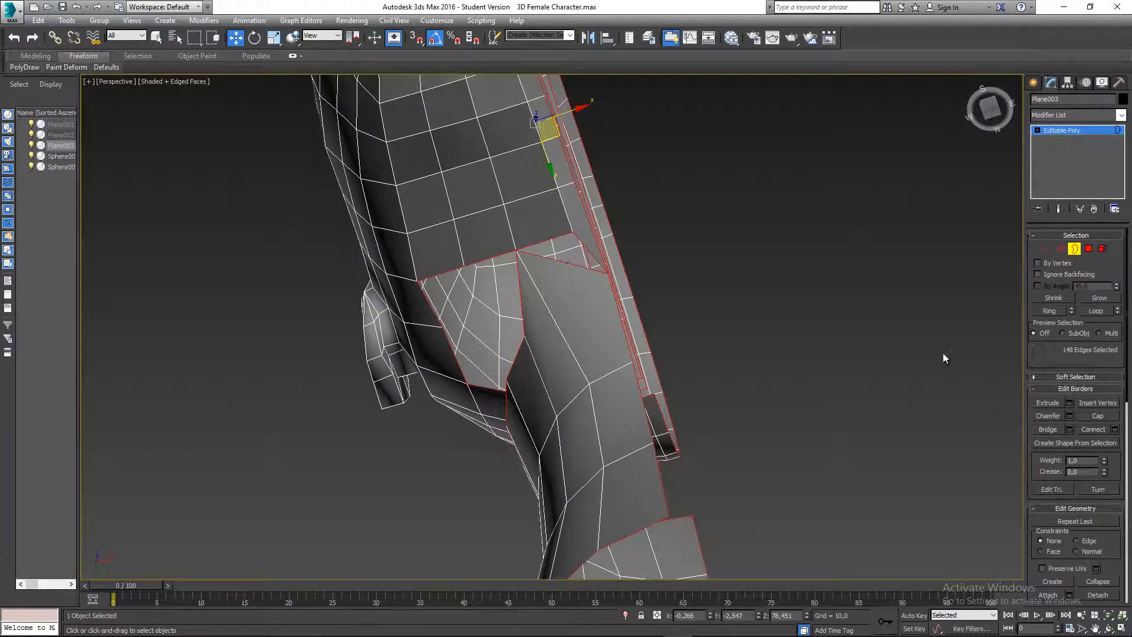
click(1046, 248)
Target-weld the neighbouring side vertex of the neck rim to the middle vertex of the open jaw edge below the ear
alt+middle_drag(627, 297, 707, 291)
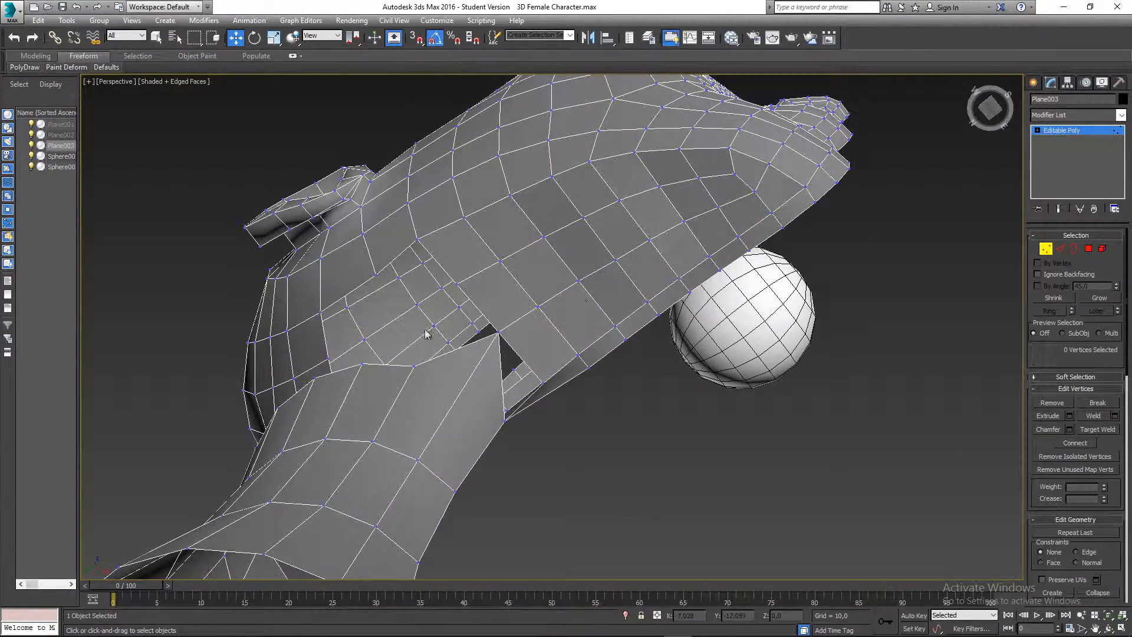
middle_drag(426, 331, 522, 329)
right_click(541, 343)
click(516, 424)
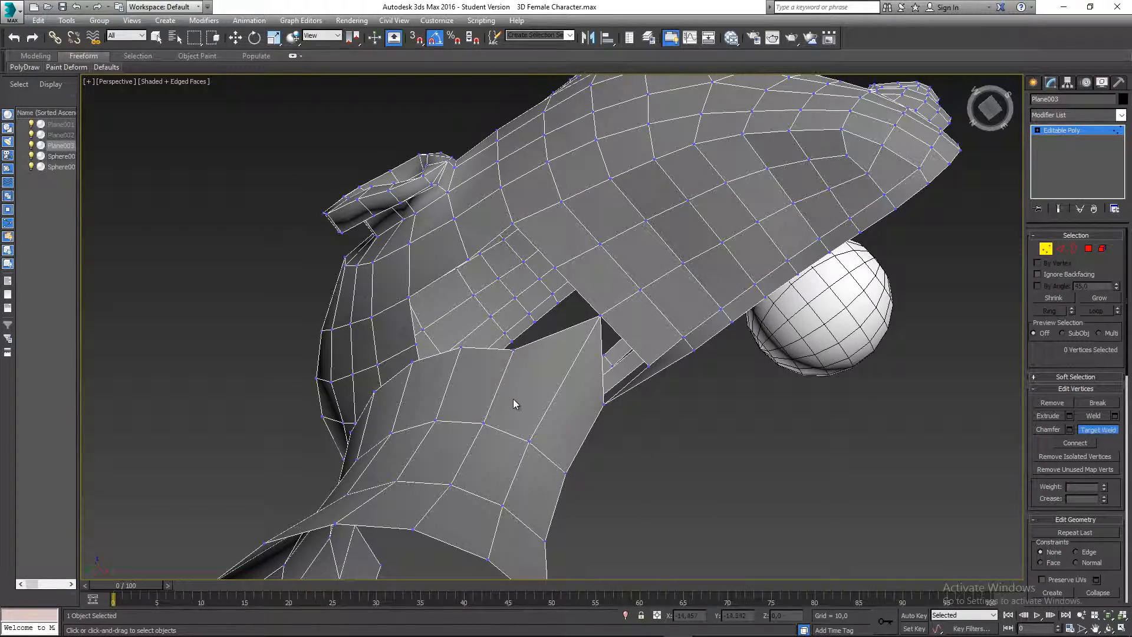
alt+middle_drag(552, 286, 455, 369)
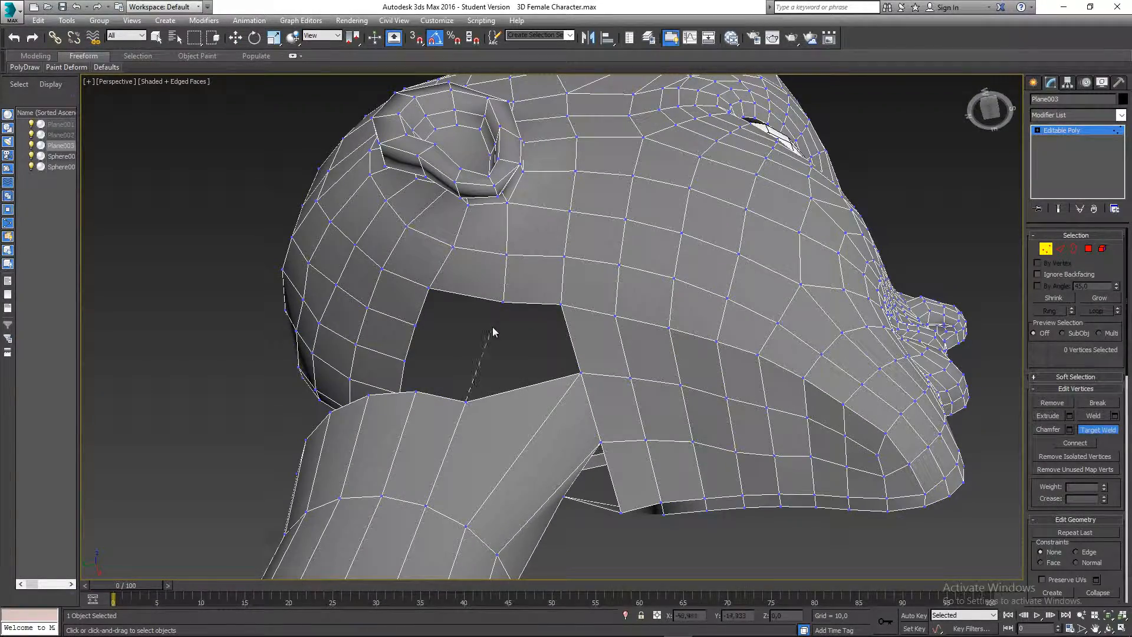
click(504, 302)
Target-weld the rear neck rim vertices, starting at the centre line, to the matching vertices along the lower back edge of the head
alt+middle_drag(503, 303, 556, 357)
alt+middle_drag(499, 387, 467, 396)
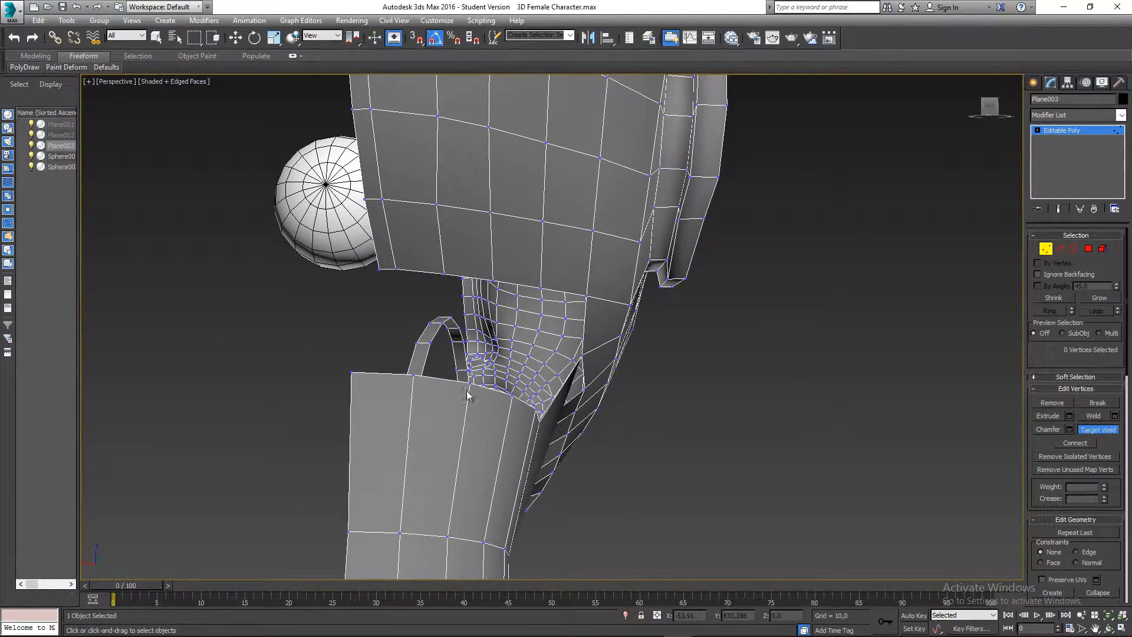
click(377, 271)
click(430, 319)
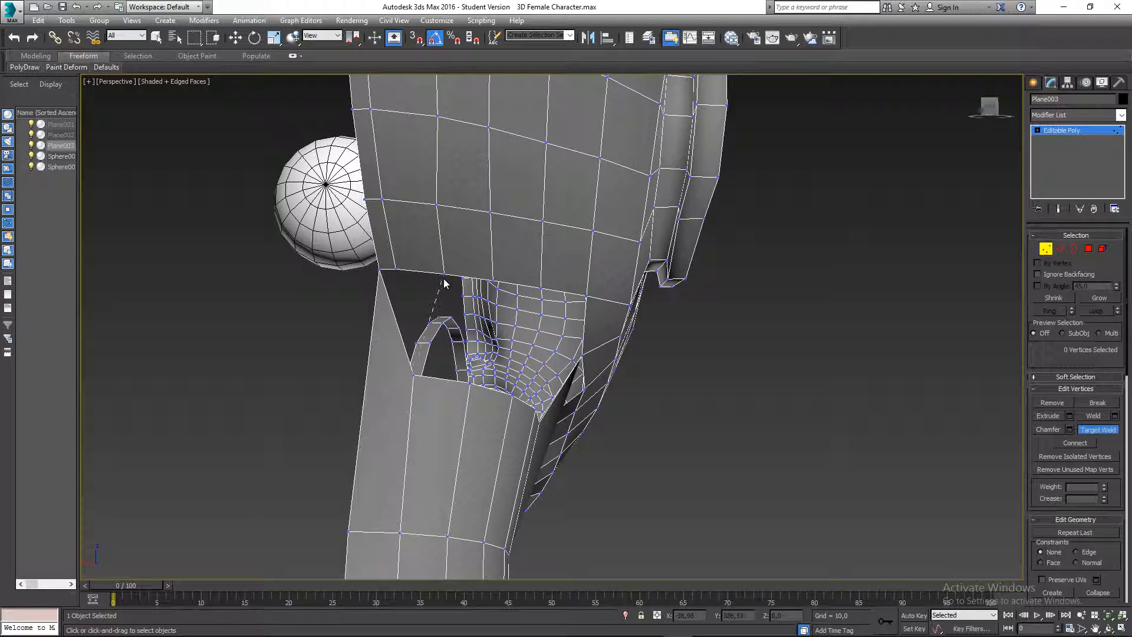
click(445, 273)
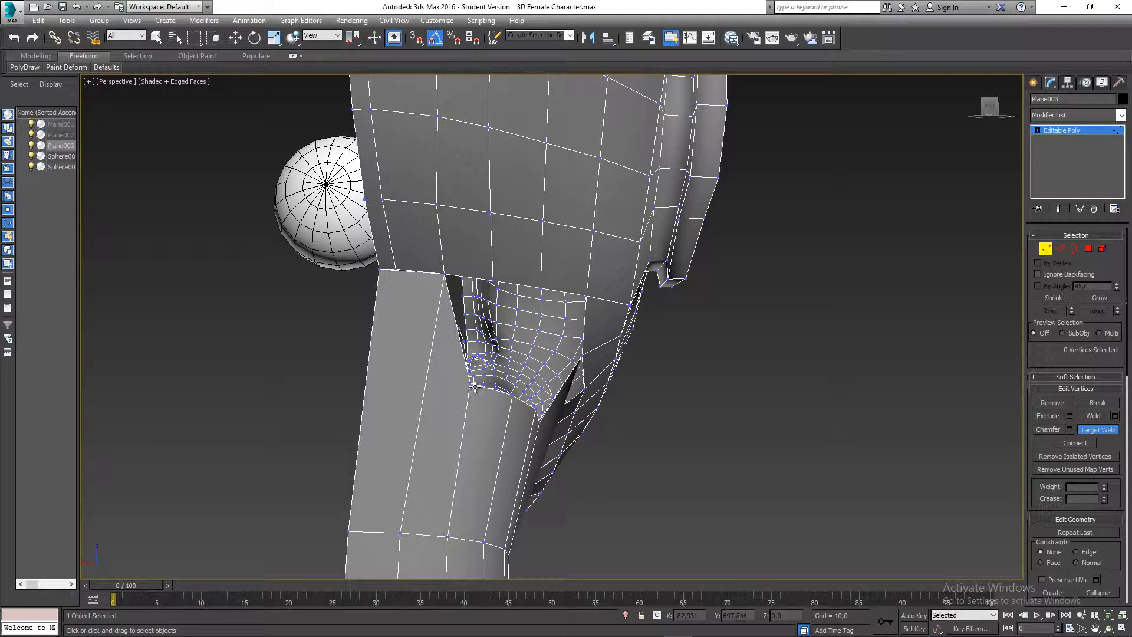
click(492, 280)
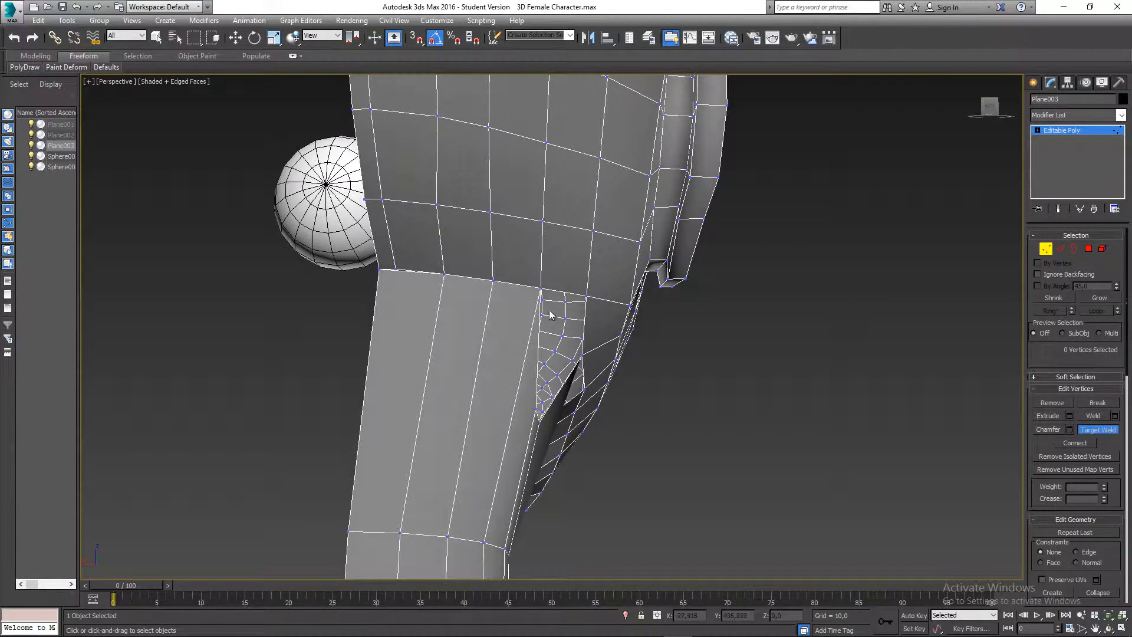
Target-weld the next neck rim vertex to the head's lower edge vertex behind the ear, and leave Target Weld
alt+middle_drag(550, 313, 423, 366)
click(382, 378)
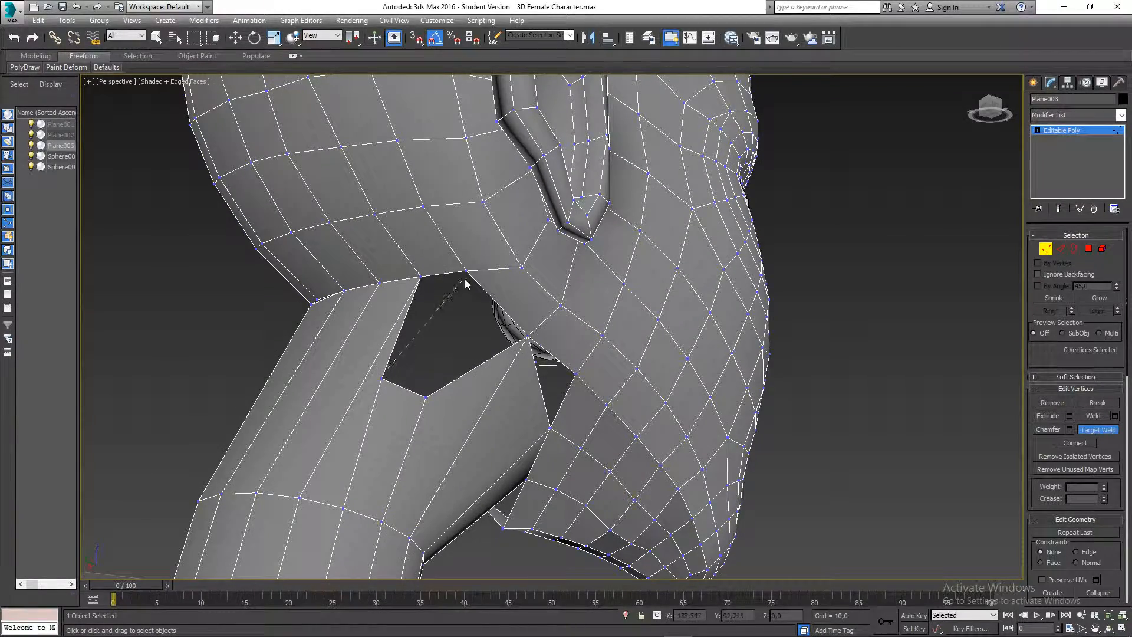
click(466, 273)
alt+middle_drag(480, 300, 472, 391)
key(w)
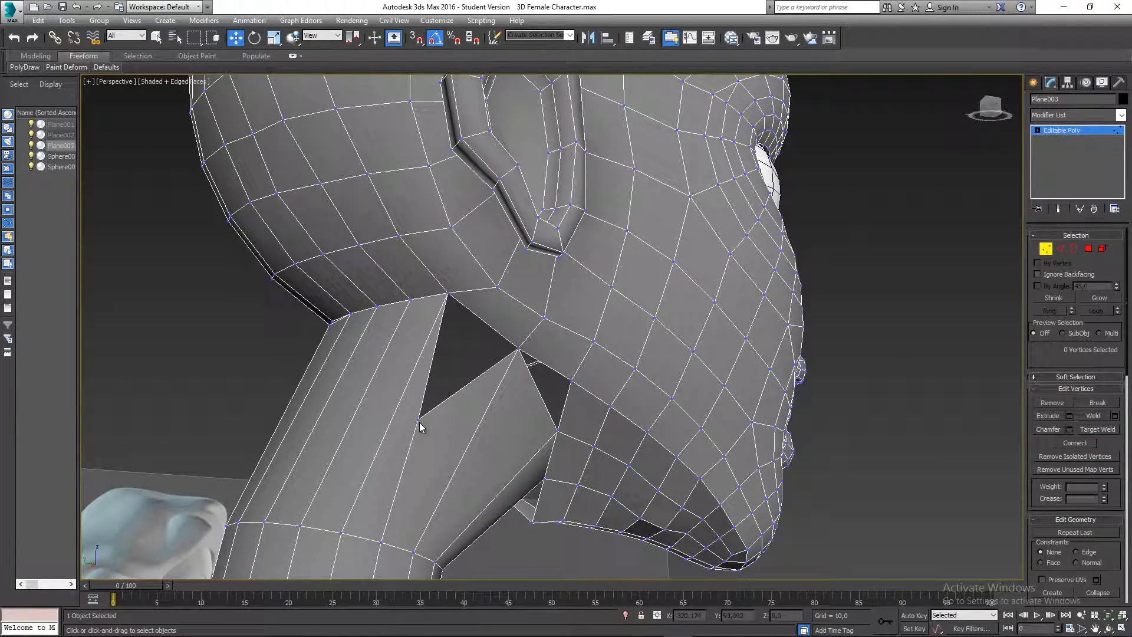
Move the remaining free neck rim vertex below the ear up toward the open edge of the head
right_click(391, 407)
click(348, 485)
click(419, 420)
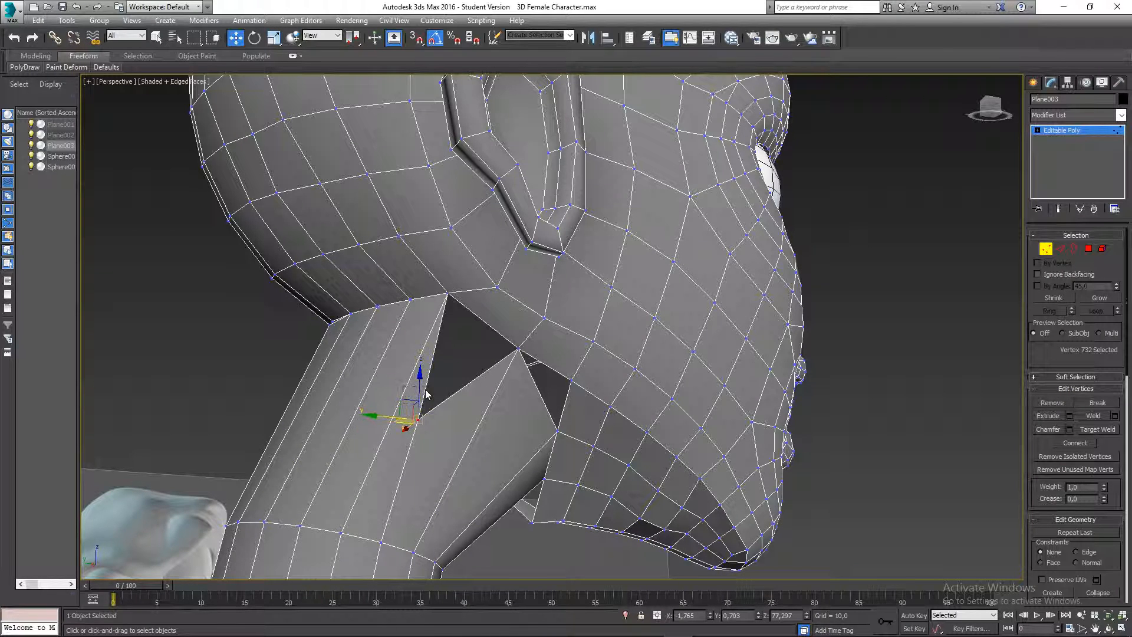
key(ctrl+z)
click(419, 421)
drag(405, 407, 437, 357)
scroll(436, 377, down, 6)
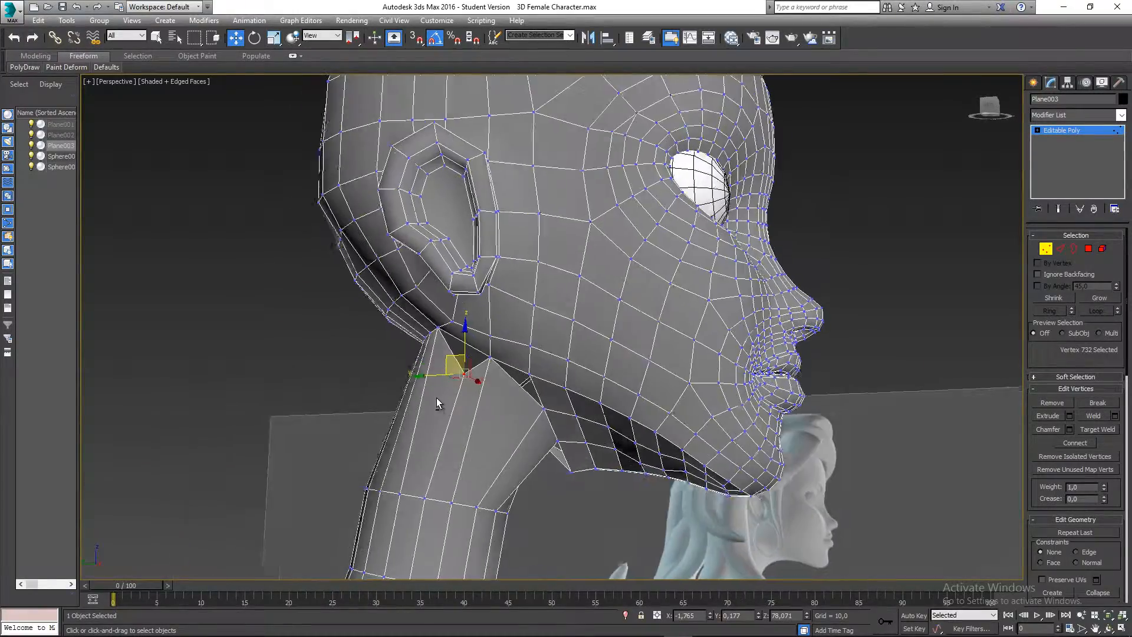
Cap the open border formed by the two triangular gaps between the neck rim and the head below the ear
middle_drag(436, 398, 406, 255)
scroll(491, 275, up, 3)
alt+middle_drag(491, 275, 597, 316)
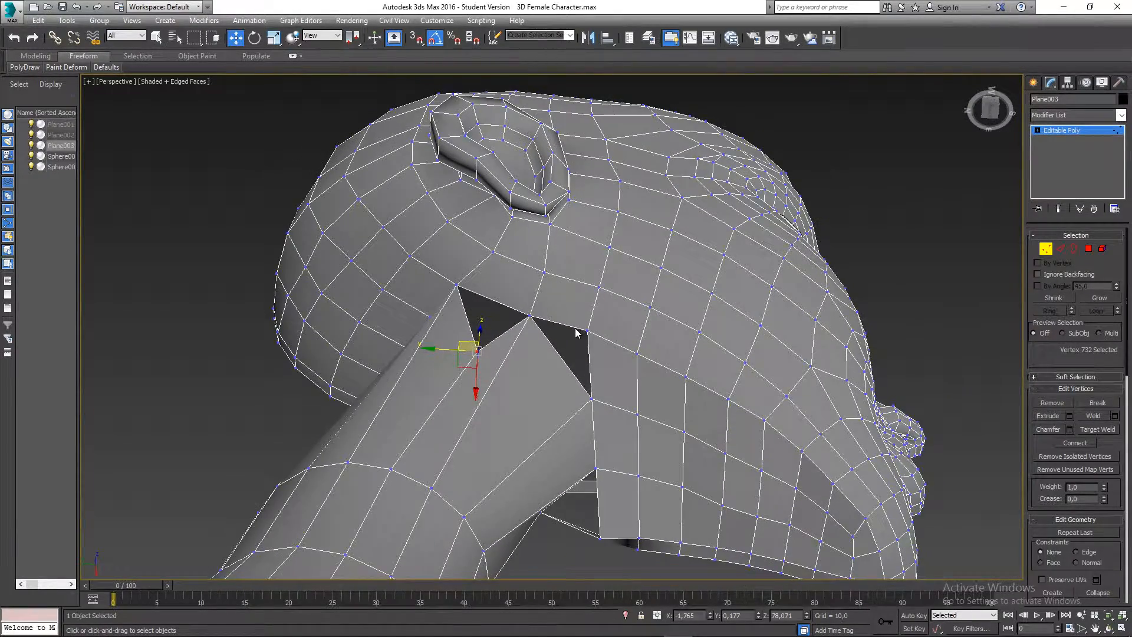
scroll(575, 327, up, 2)
click(1073, 249)
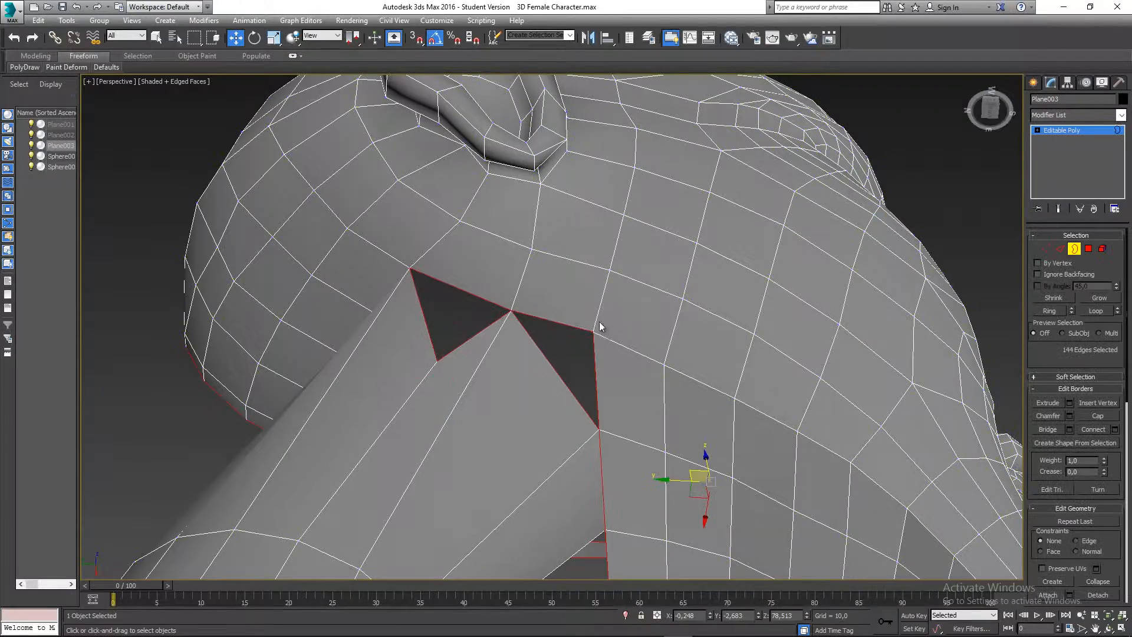
click(571, 328)
middle_drag(677, 381, 668, 347)
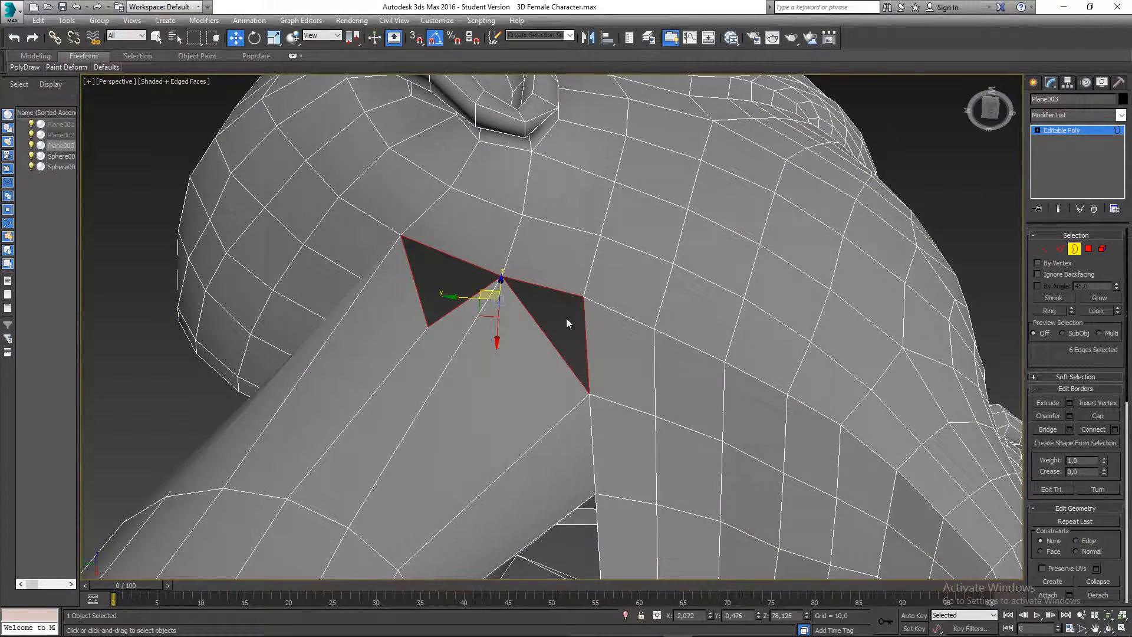
click(1096, 416)
middle_drag(729, 374, 706, 374)
Move the free neck rim vertex at the capped gap below the ear about 0.4 outward along X
click(1045, 249)
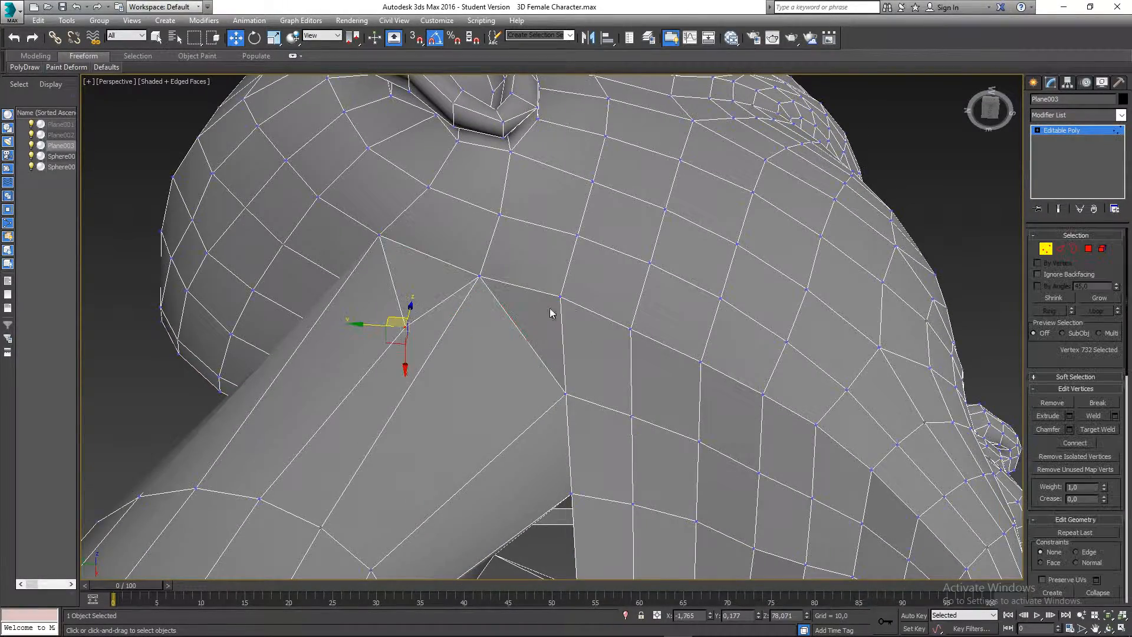
alt+middle_drag(461, 323, 501, 433)
drag(385, 326, 403, 331)
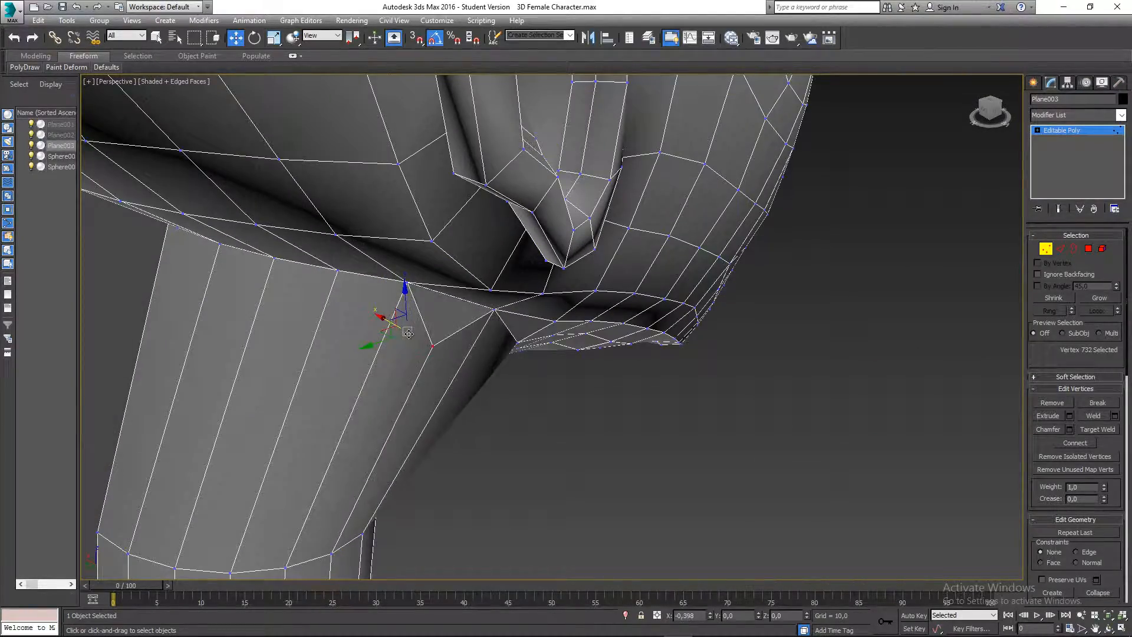
scroll(439, 304, up, 5)
mouse_move(439, 299)
alt+middle_down()
mouse_move(448, 268)
mouse_move(426, 279)
mouse_move(445, 292)
alt+middle_up()
middle_drag(490, 359, 575, 341)
scroll(553, 299, down, 5)
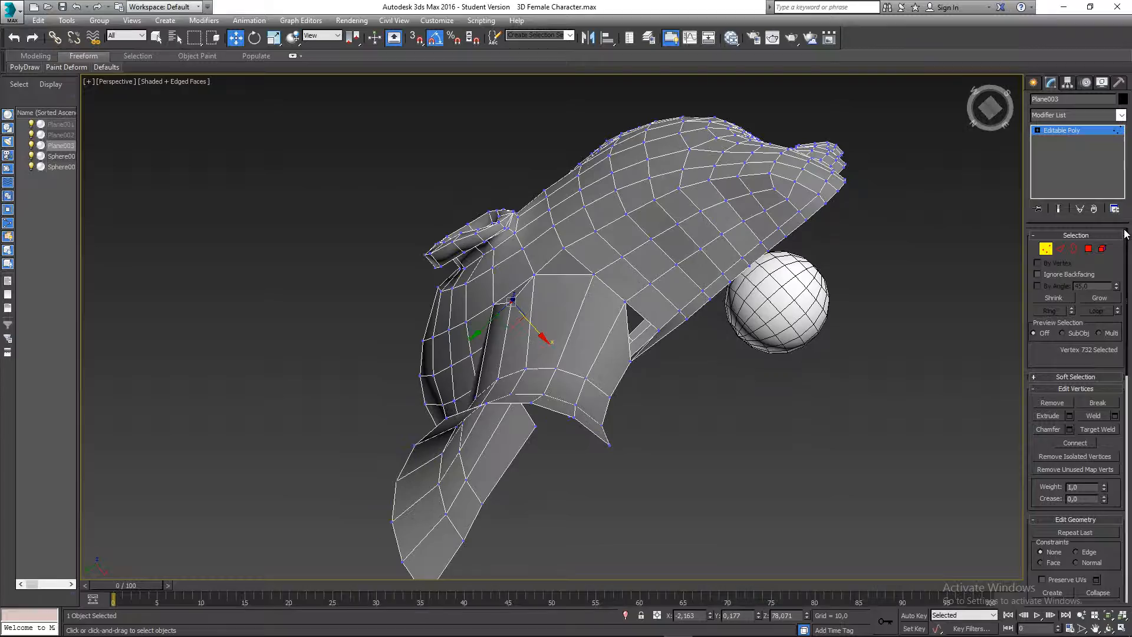
Try to select the border around the triangular gap between the front of the neck and the underside of the jaw
click(1074, 248)
click(649, 321)
alt+middle_drag(656, 349, 1004, 226)
scroll(652, 386, up, 2)
click(626, 376)
scroll(654, 222, up, 3)
click(665, 229)
Select the three edges bounding the triangular gap between the front of the neck and the underside of the jaw
click(1060, 248)
alt+middle_drag(802, 310, 724, 327)
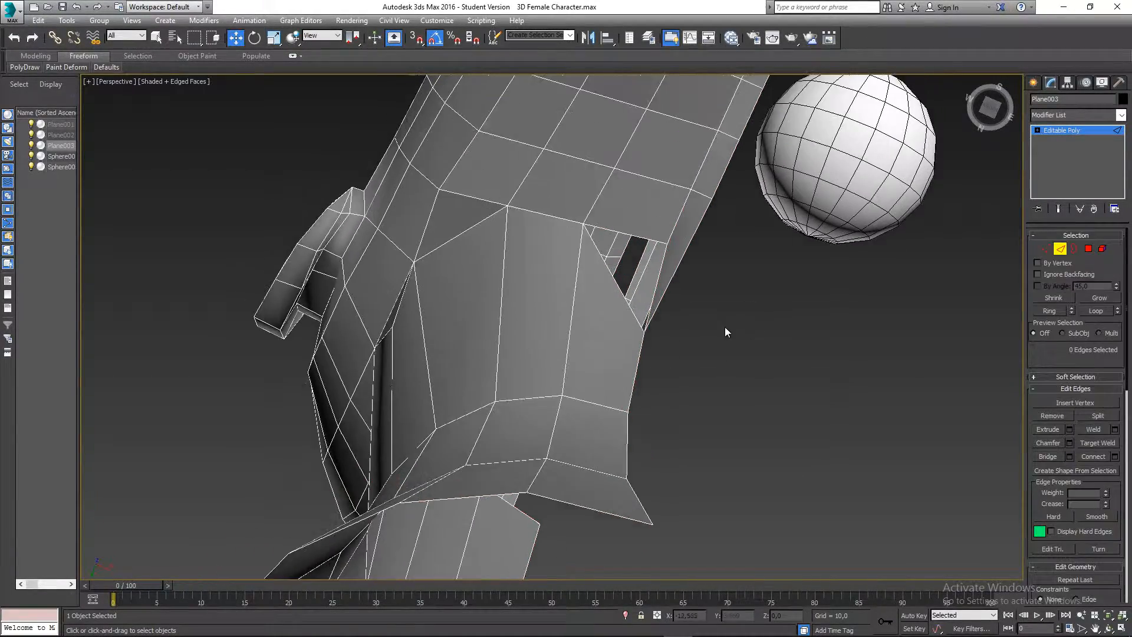
click(648, 241)
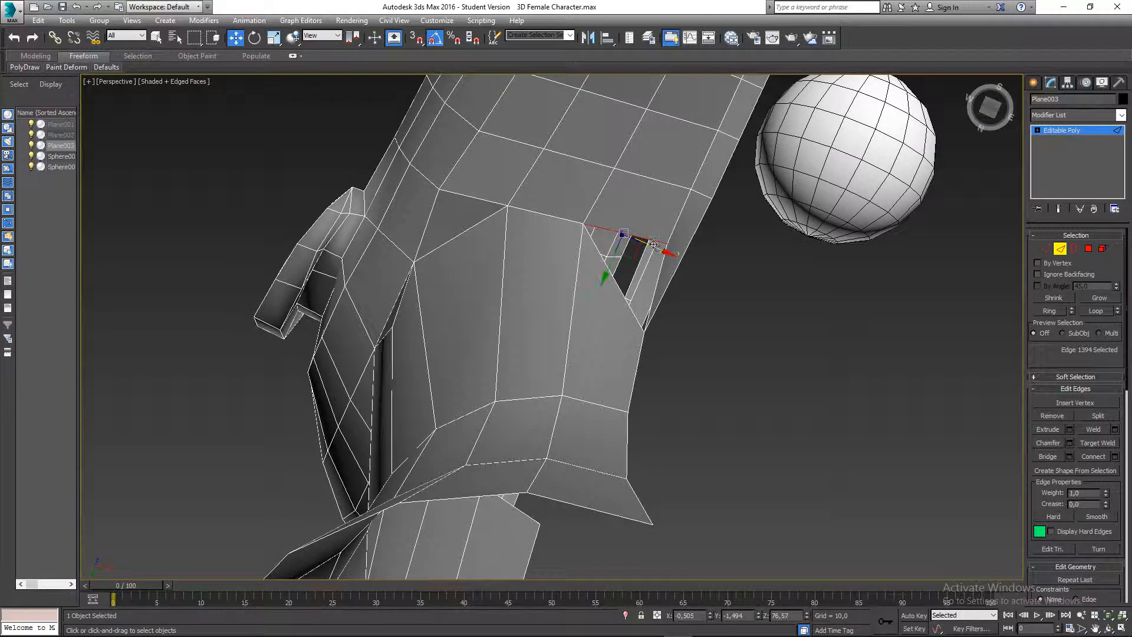
ctrl+click(622, 286)
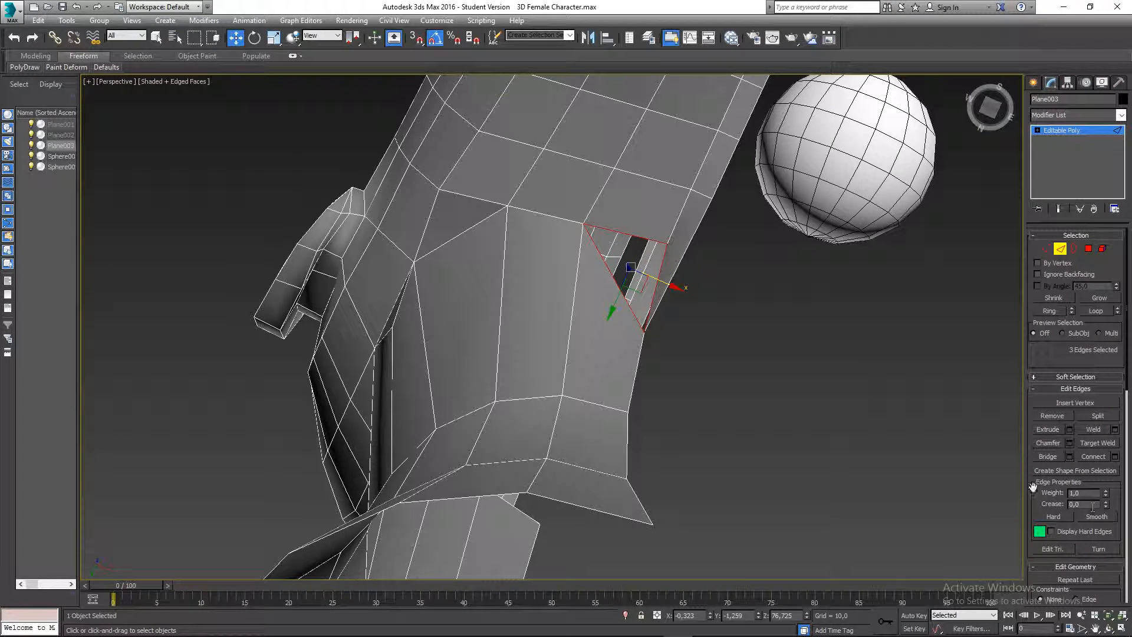
mouse_move(678, 306)
alt+middle_down()
mouse_move(659, 321)
mouse_move(714, 349)
mouse_move(679, 289)
alt+middle_up()
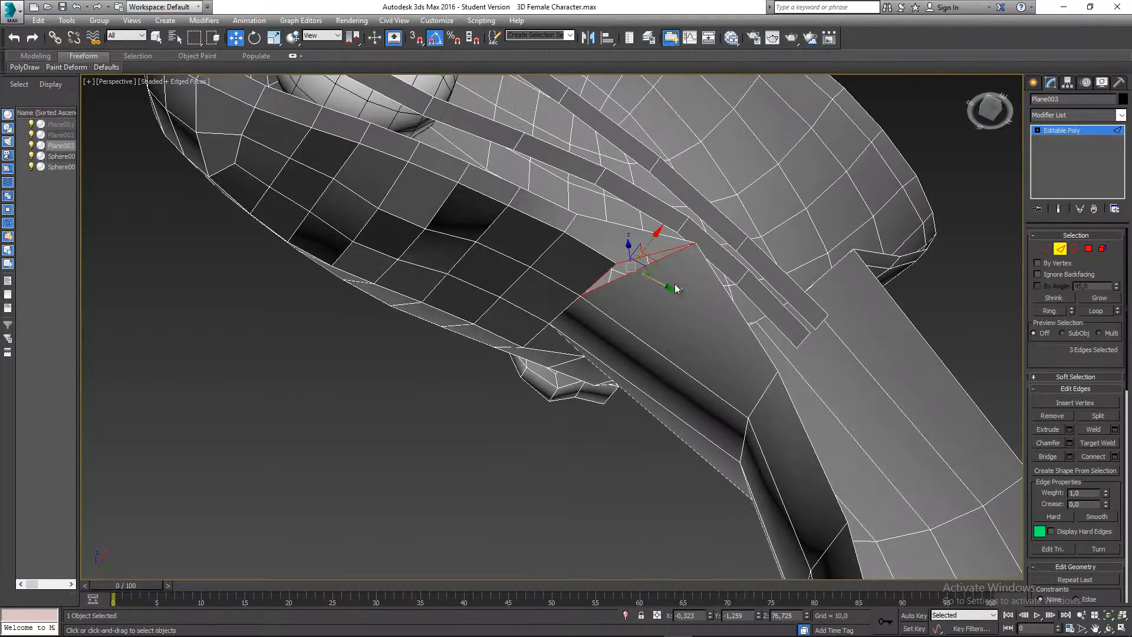
scroll(700, 218, up, 8)
scroll(701, 197, down, 5)
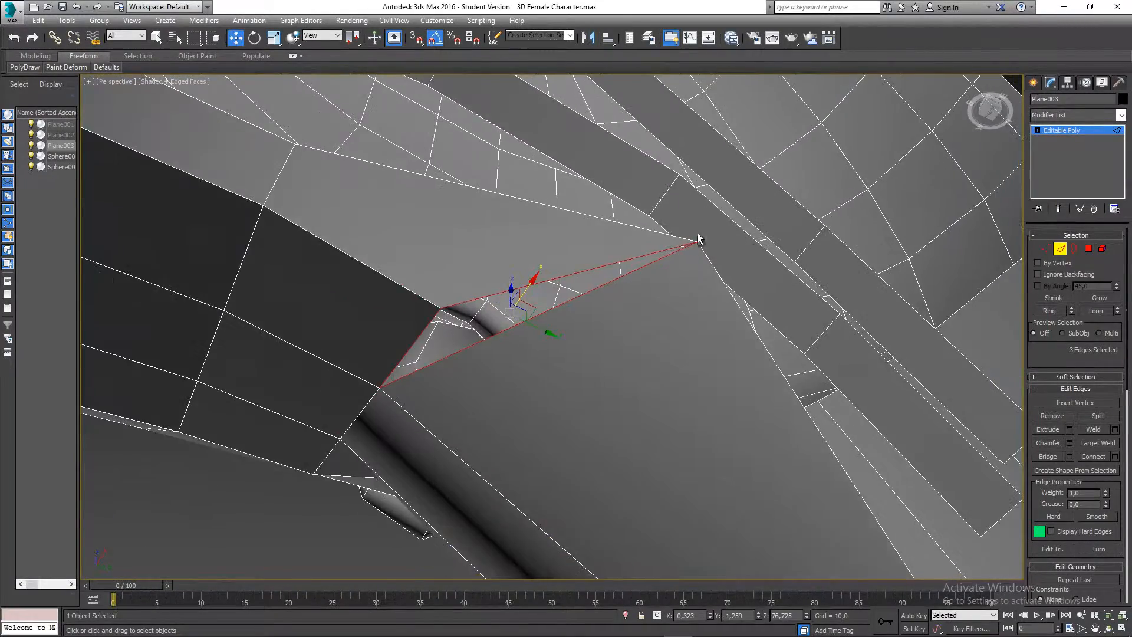
alt+middle_drag(700, 240, 784, 222)
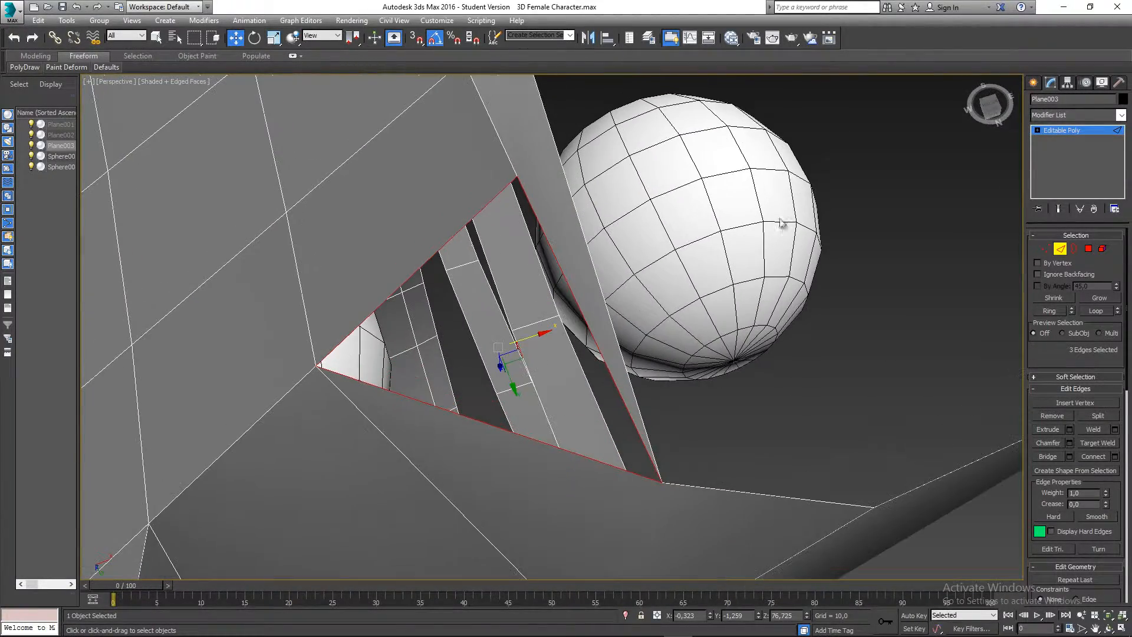
Apply a Cap Holes modifier to the head mesh
click(1052, 115)
text(cap)
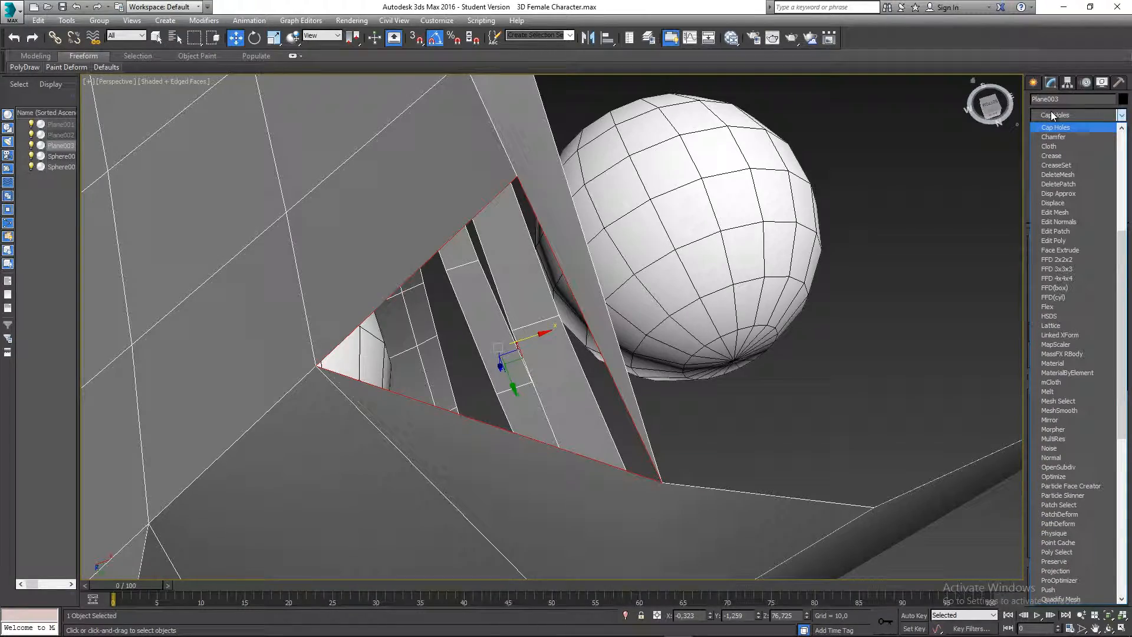
key(Return)
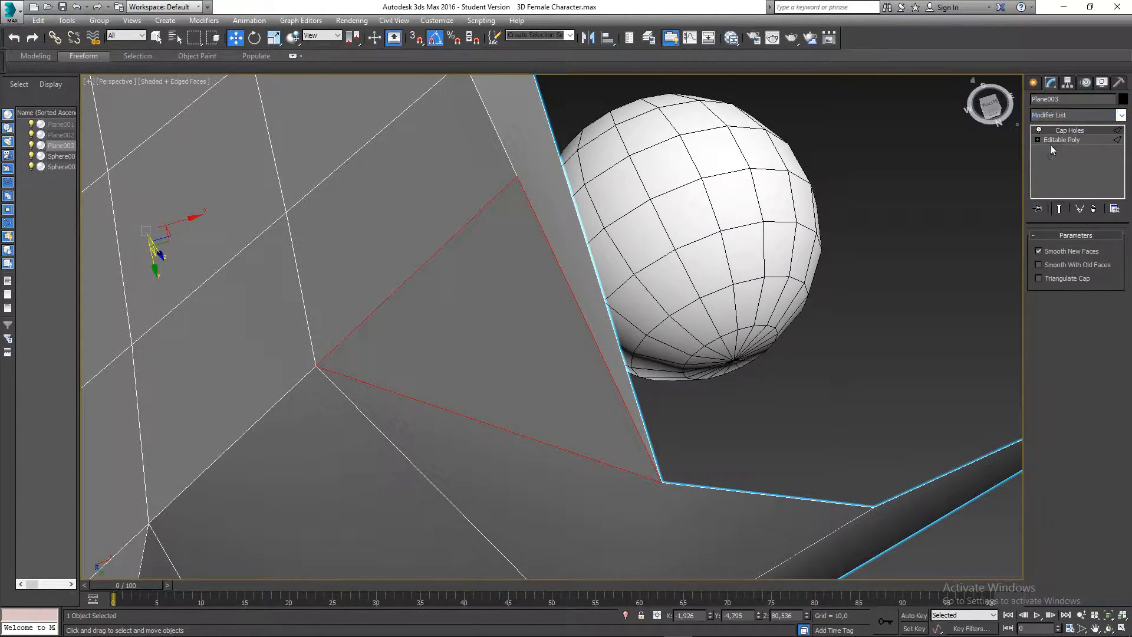
scroll(824, 290, down, 4)
alt+middle_drag(825, 291, 695, 314)
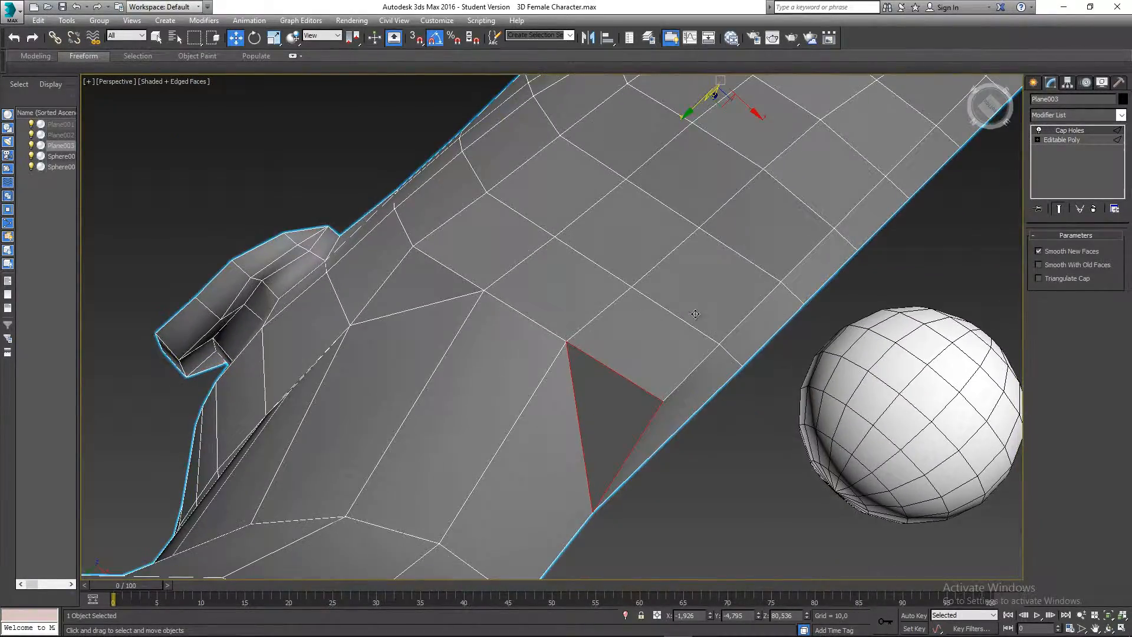
Compare the base Editable Poly with the capped result, and delete the Cap Holes modifier
click(1057, 140)
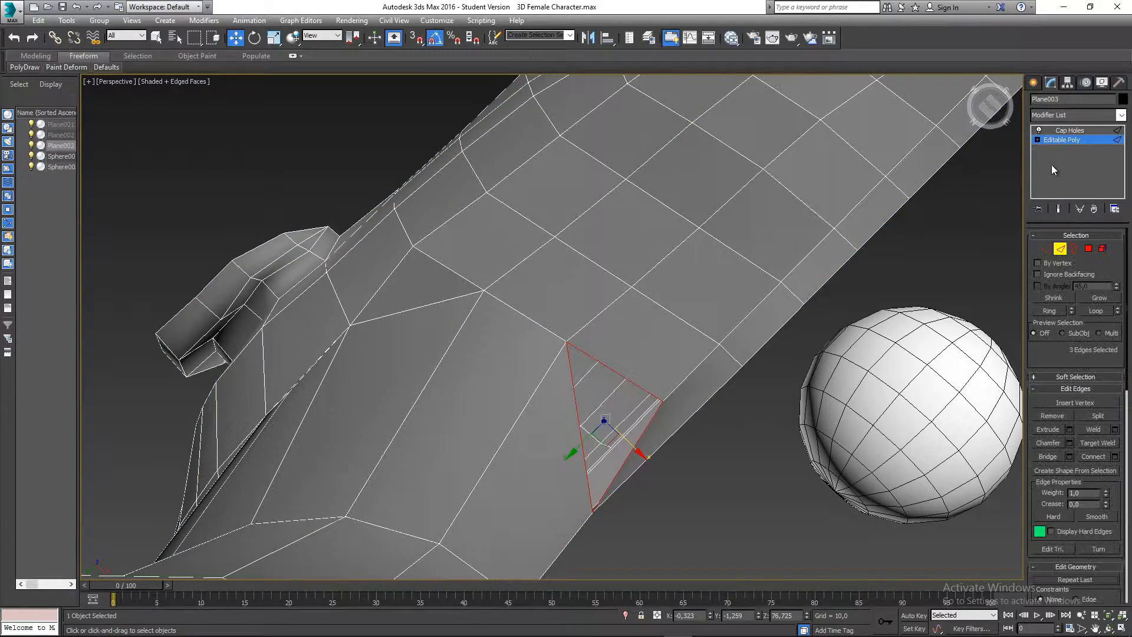
click(1060, 209)
key(1)
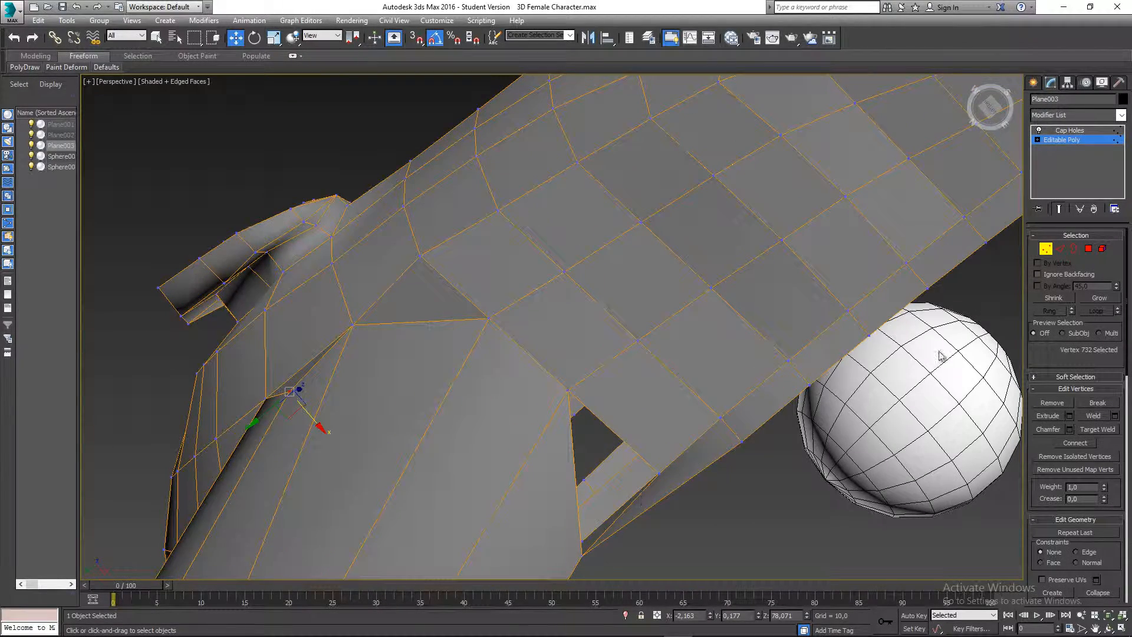
click(1061, 210)
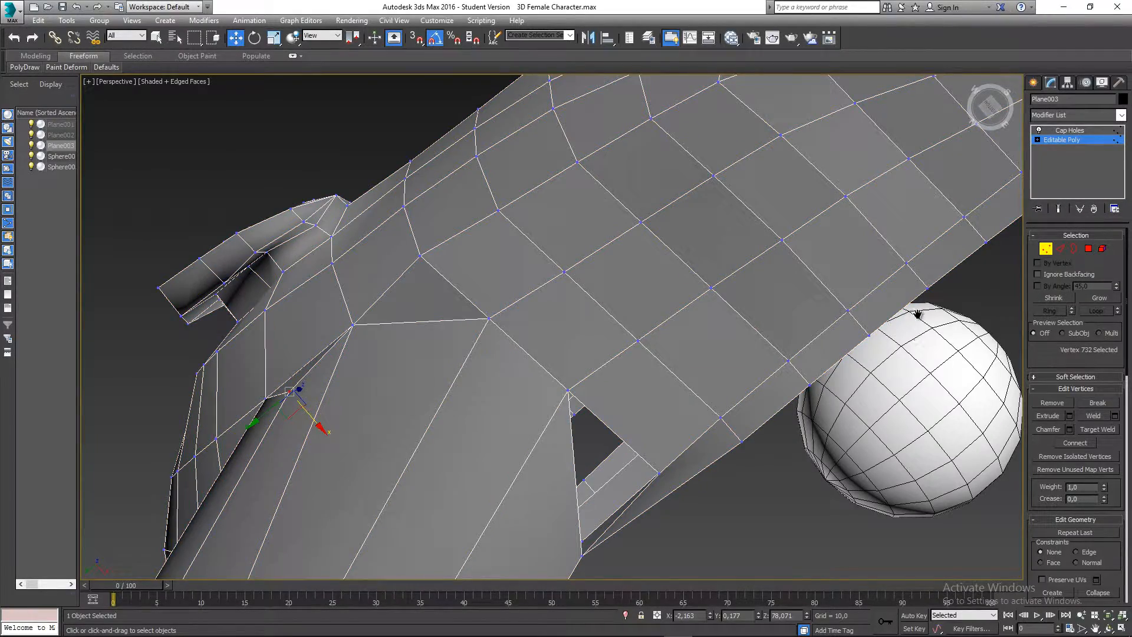
alt+middle_drag(1023, 234, 1032, 177)
click(1066, 131)
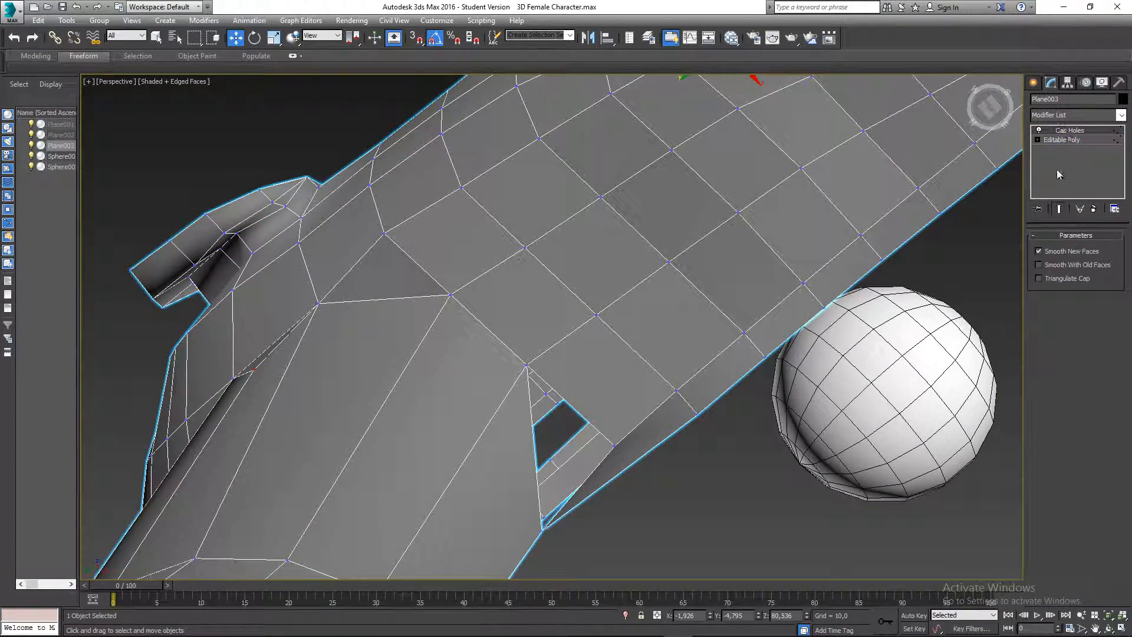
right_click(1064, 130)
click(1049, 152)
Cut a new vertical edge line through the front neck faces from the bottom rim up to the gap under the jaw
alt+middle_drag(770, 352, 622, 332)
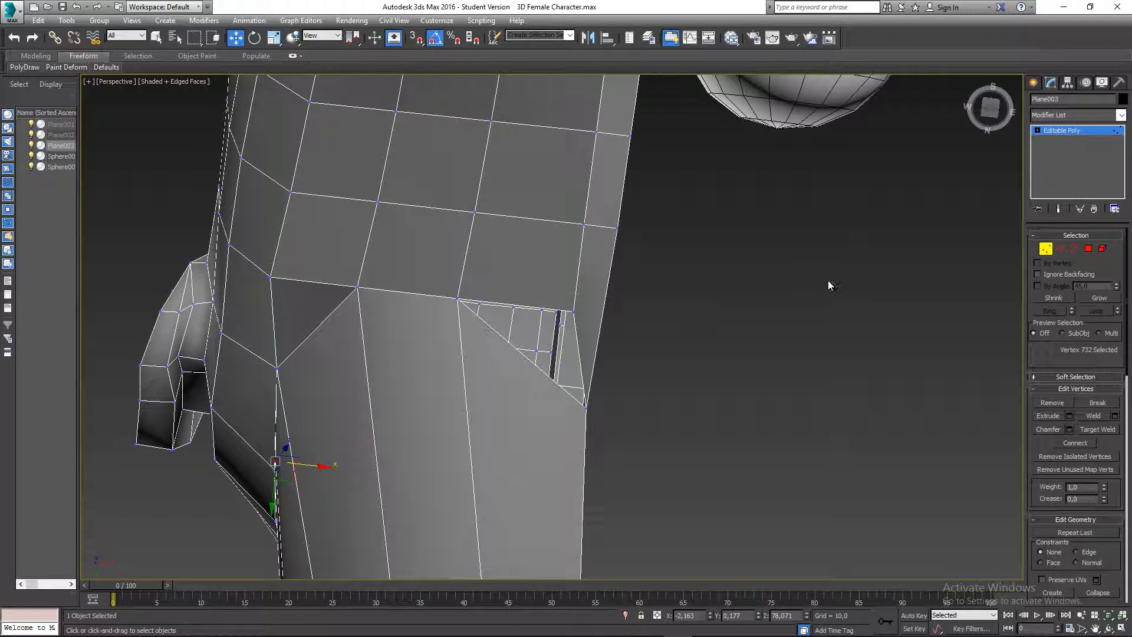
alt+middle_drag(631, 407, 603, 275)
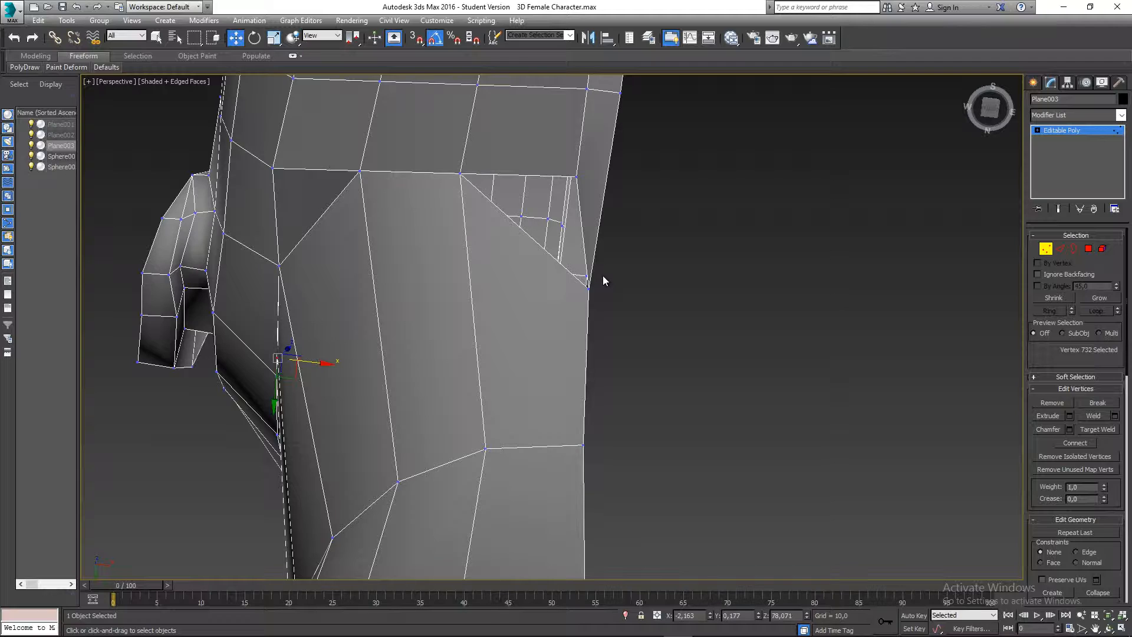
scroll(603, 274, down, 2)
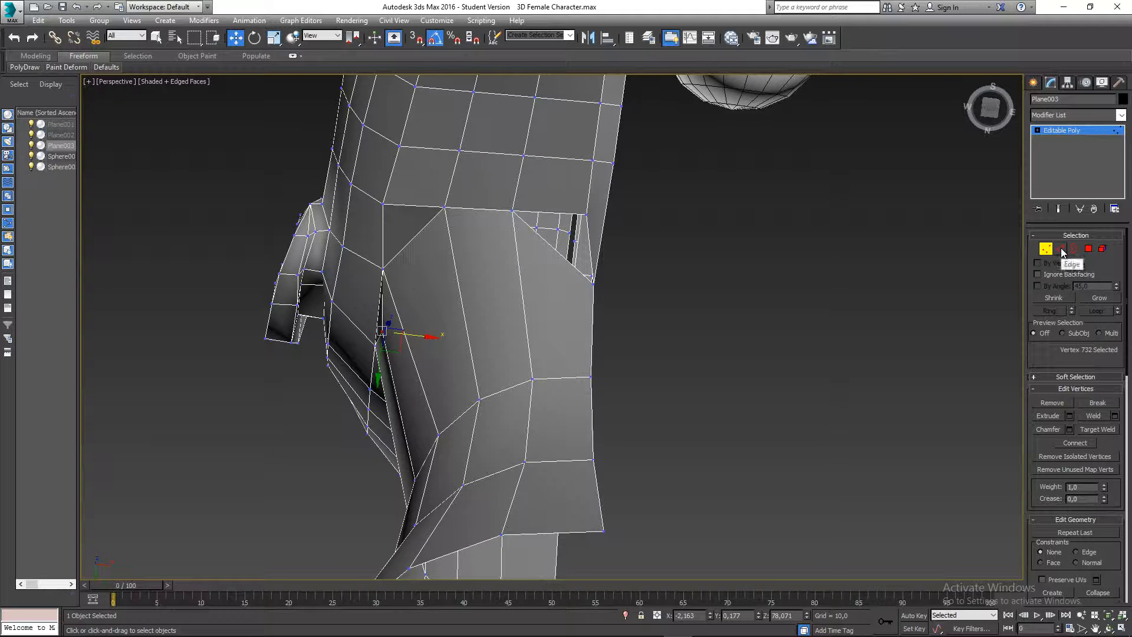
right_click(582, 304)
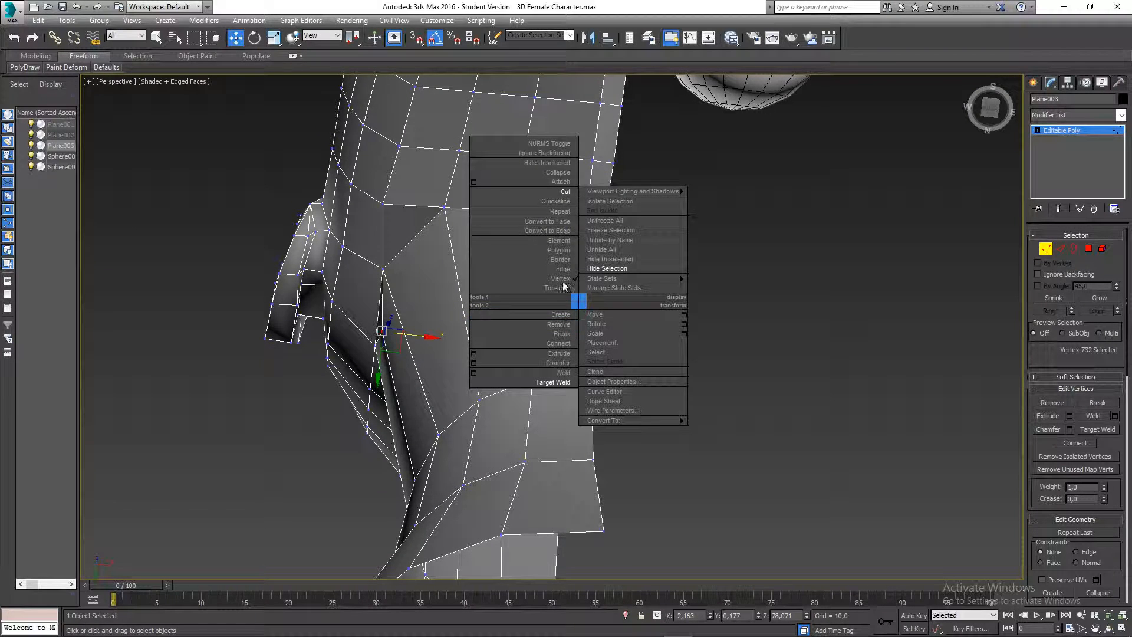
click(556, 201)
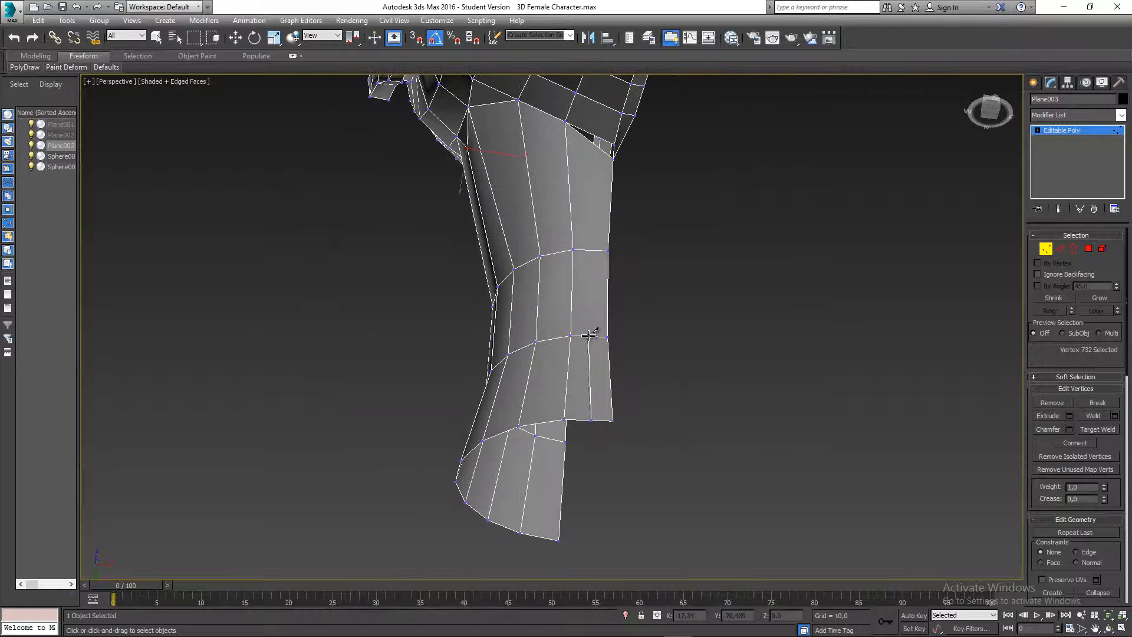
click(588, 333)
click(588, 249)
scroll(613, 171, up, 8)
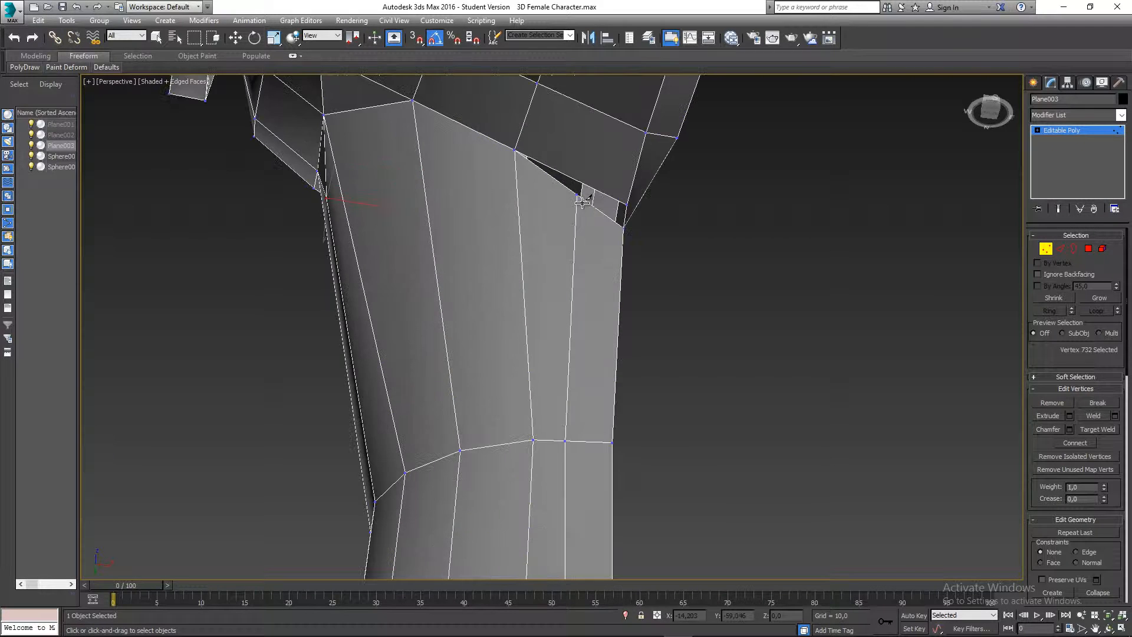
mouse_move(573, 190)
middle_down()
mouse_move(572, 161)
mouse_move(588, 180)
middle_up()
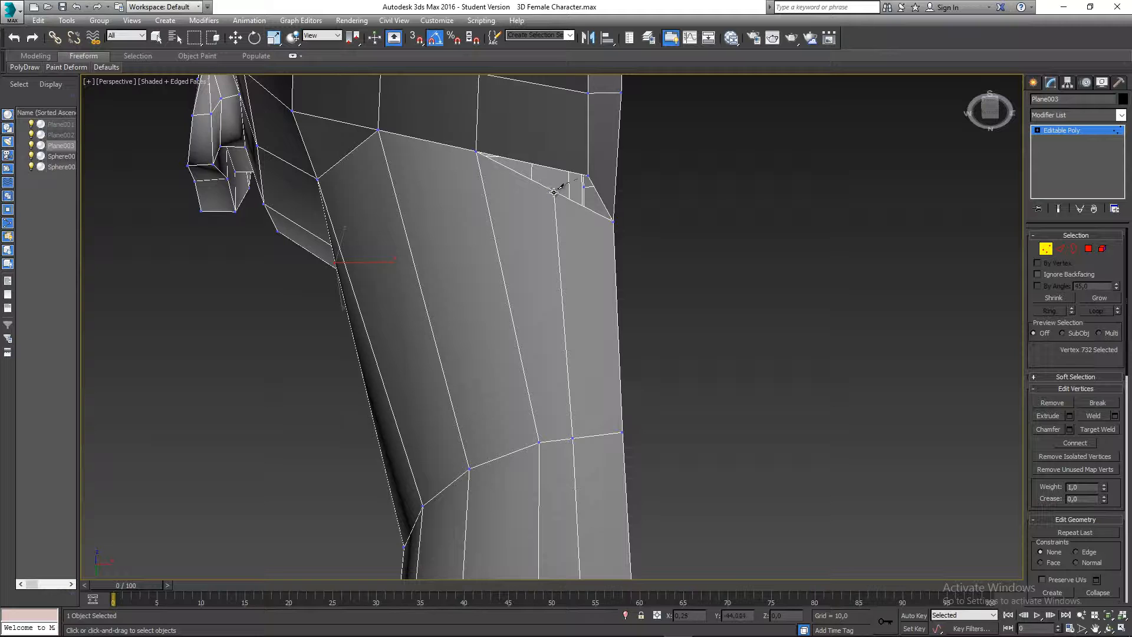
key(w)
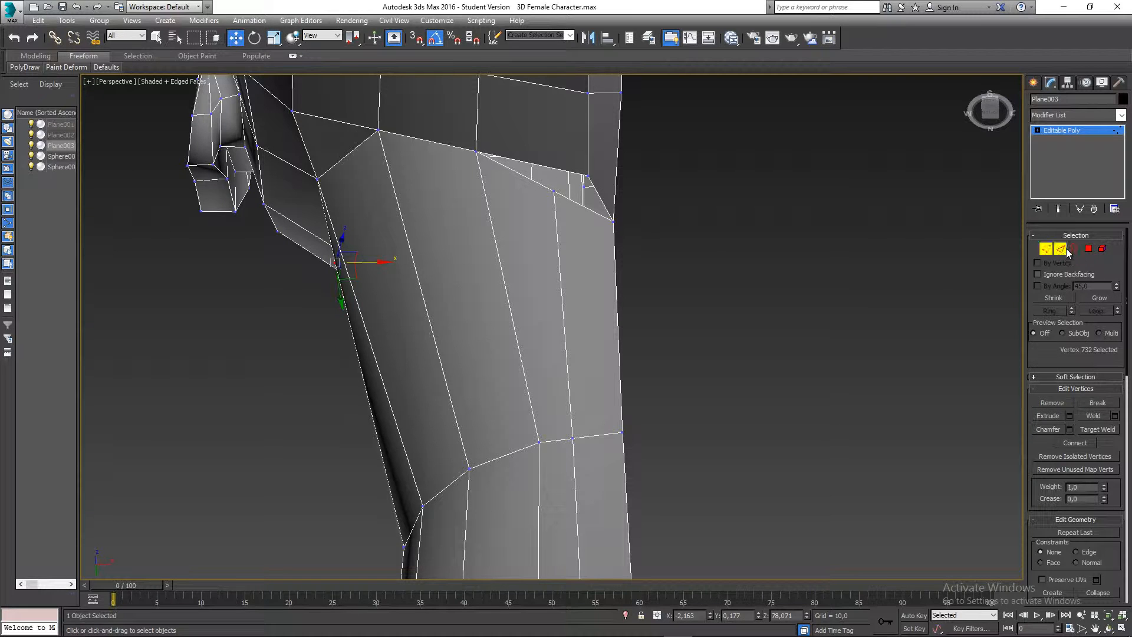
Examine the open border edges of the head and neck mesh around the gap under the jaw, and clear the selection
click(1074, 248)
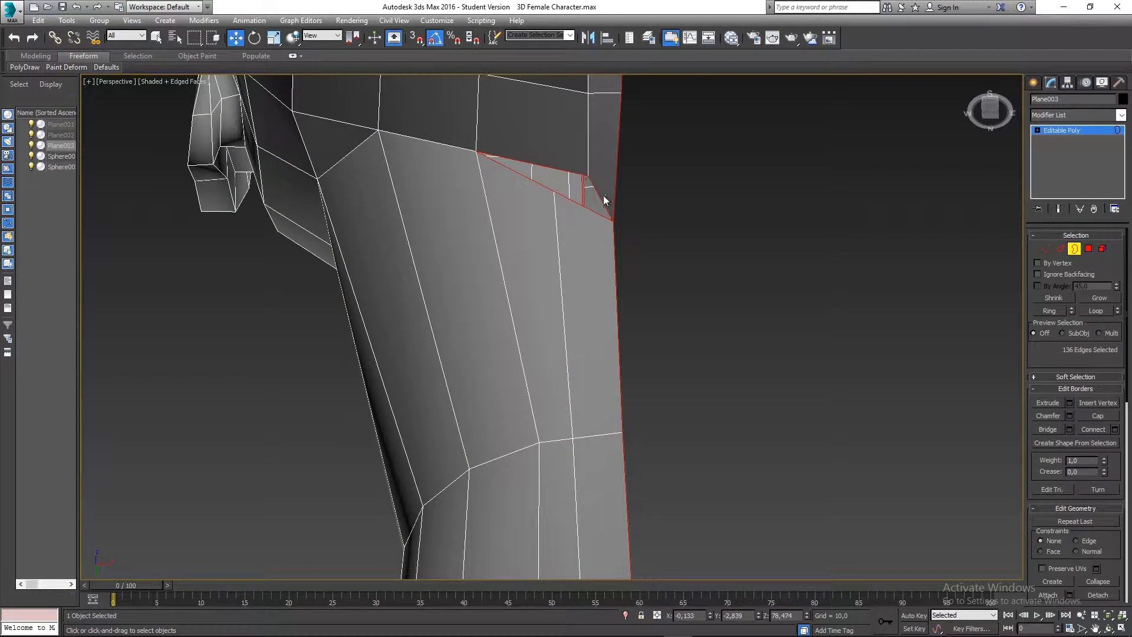
alt+middle_drag(603, 196, 589, 277)
scroll(673, 325, down, 6)
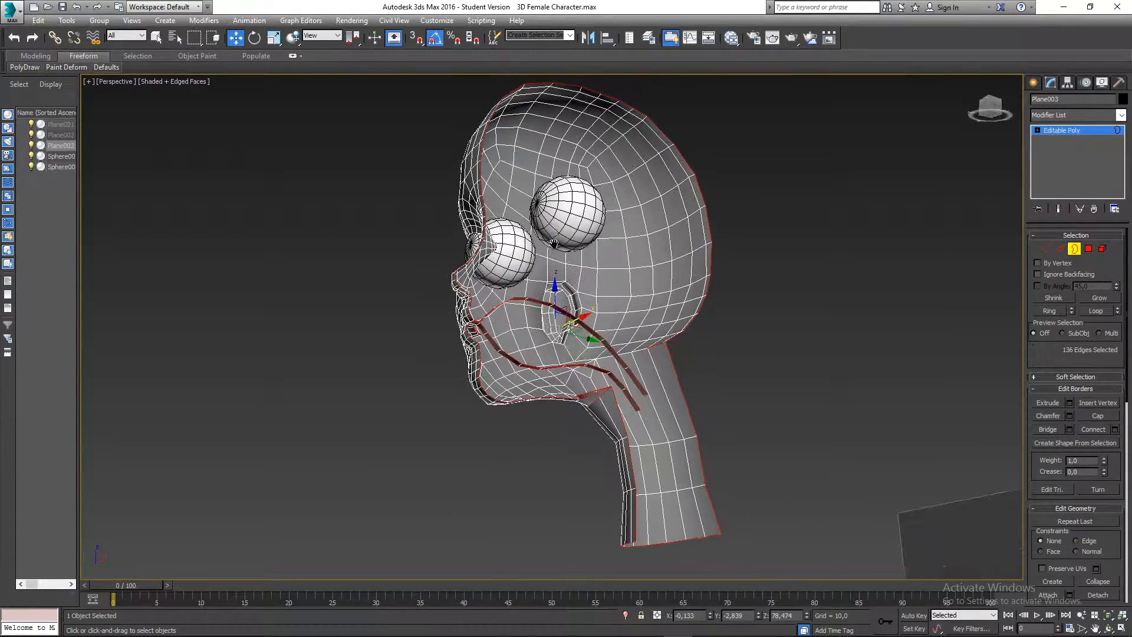
middle_drag(554, 243, 560, 279)
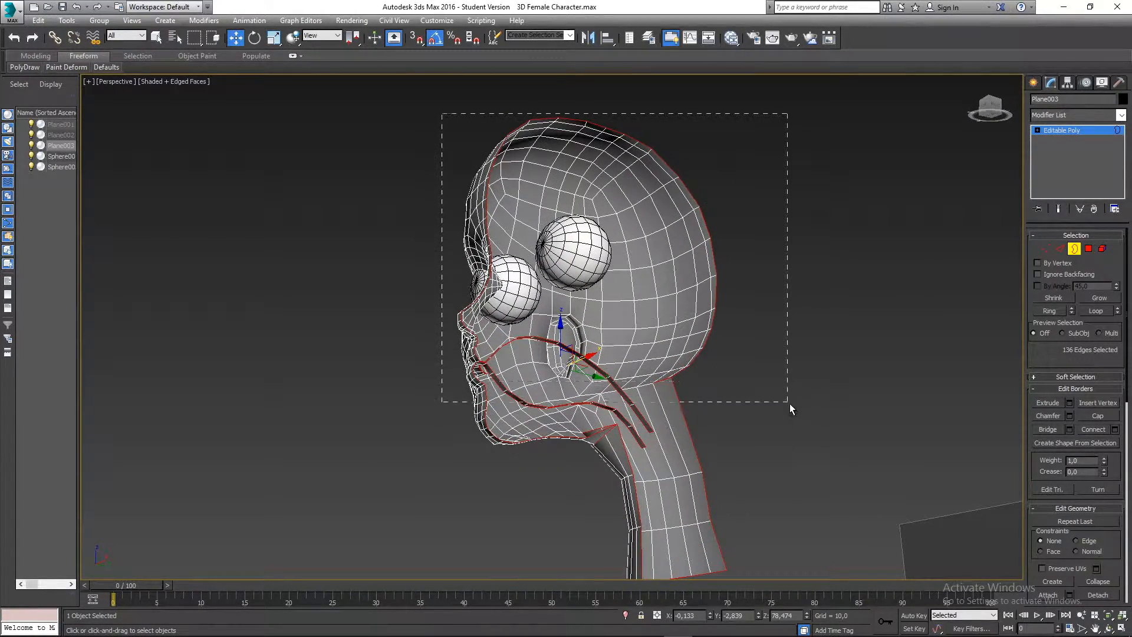
drag(802, 408, 803, 403)
middle_drag(803, 404, 807, 328)
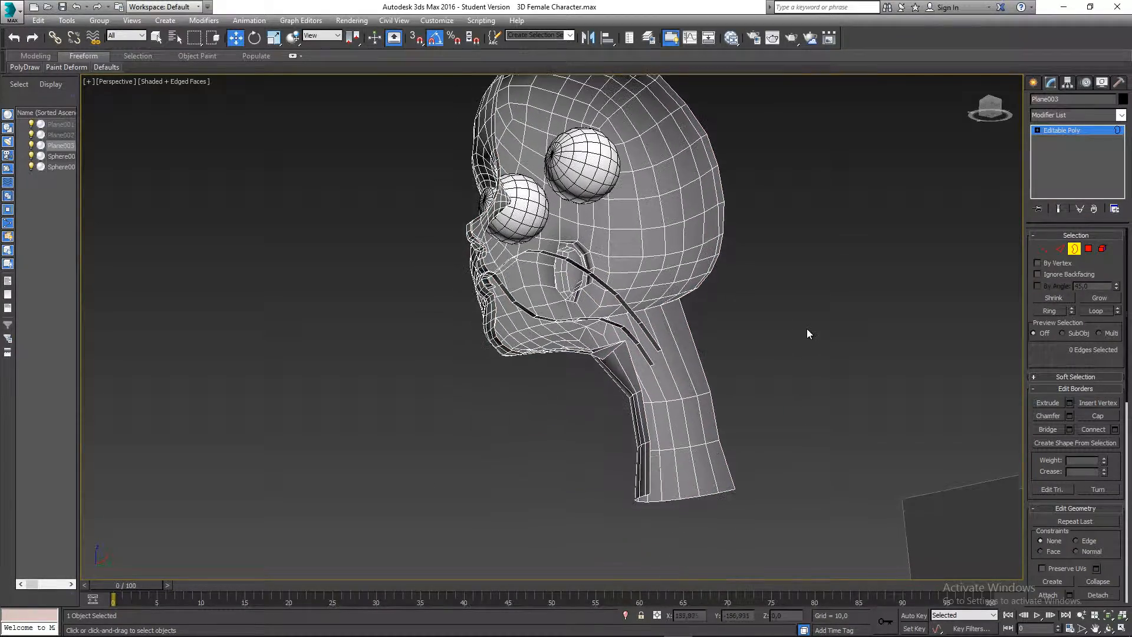
click(1059, 249)
scroll(620, 352, up, 10)
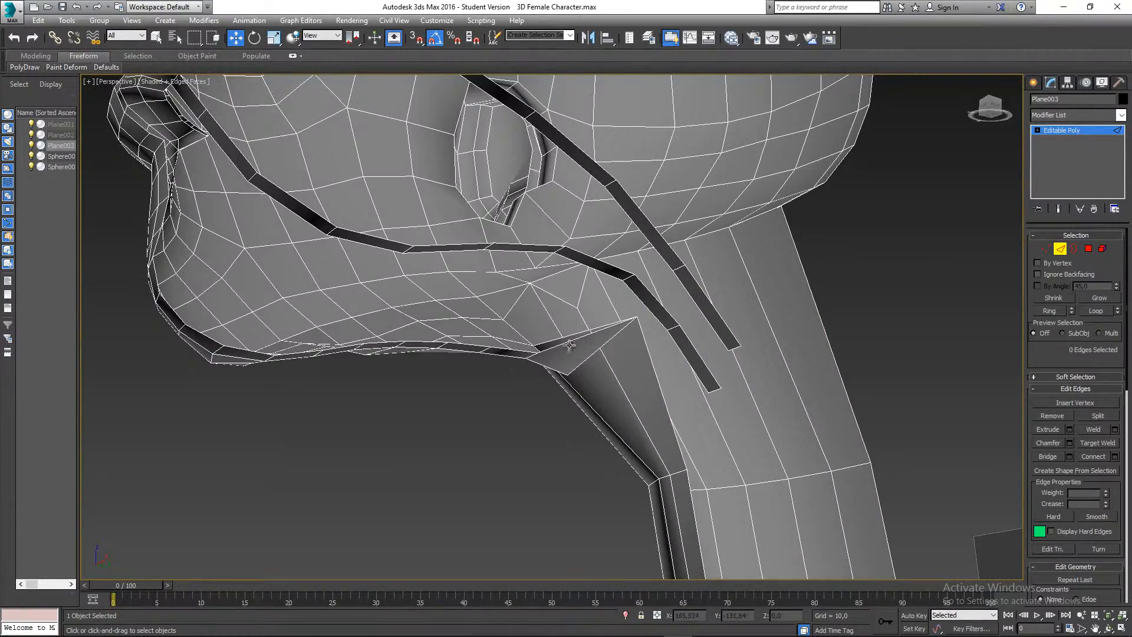
scroll(647, 321, down, 5)
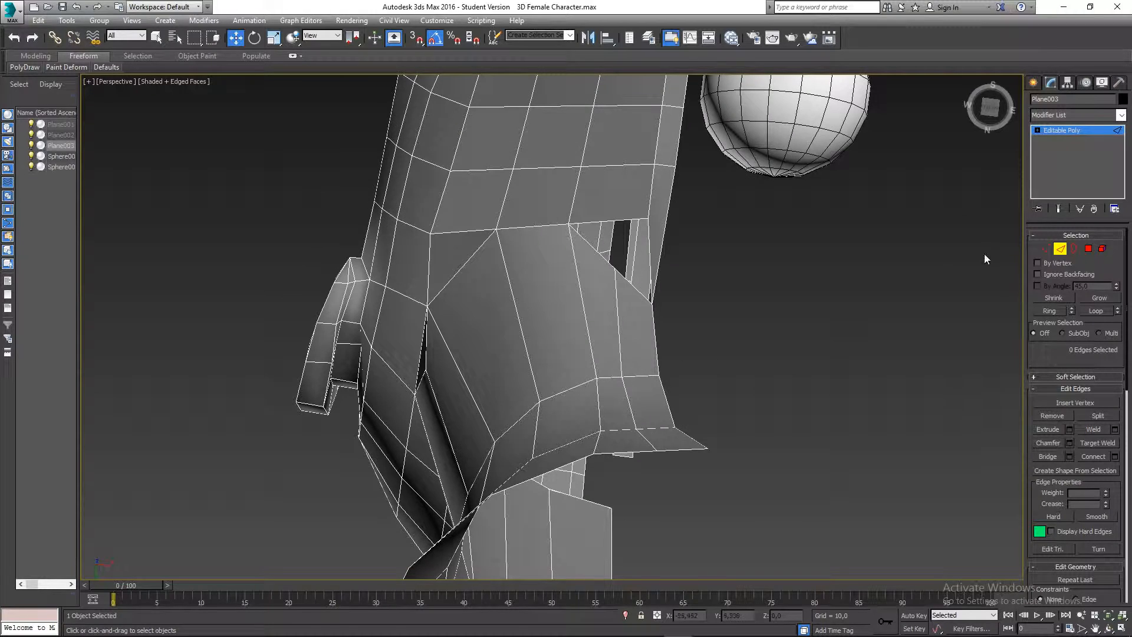
Move the new cut vertex on the neck side of the gap up toward the jaw's lower edge
click(1046, 248)
scroll(561, 262, up, 3)
click(637, 271)
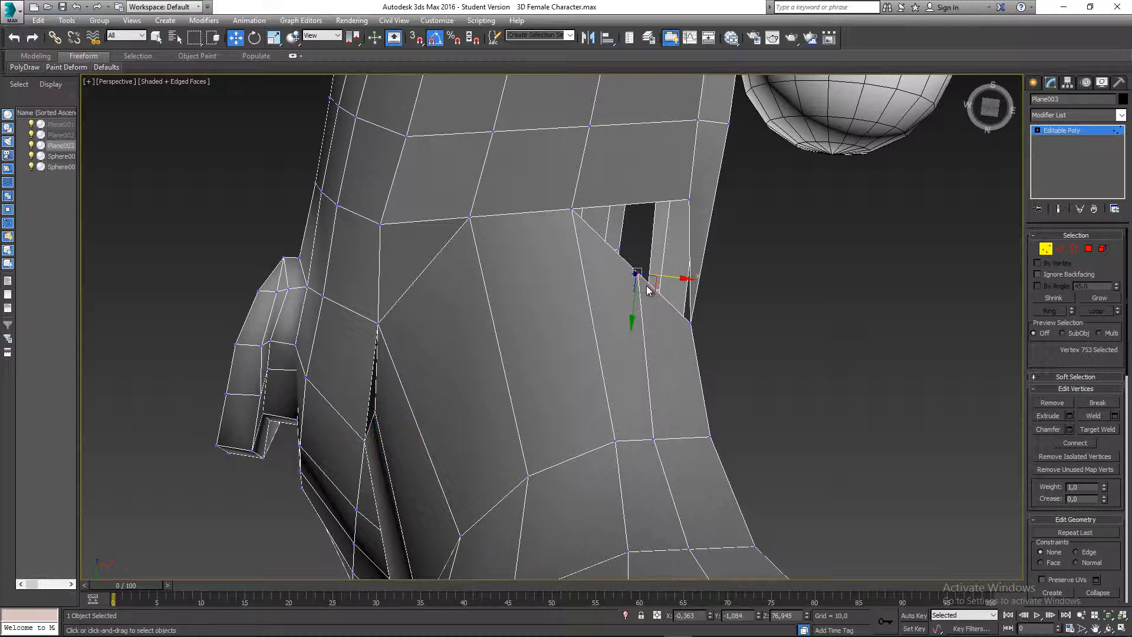
drag(651, 295, 652, 255)
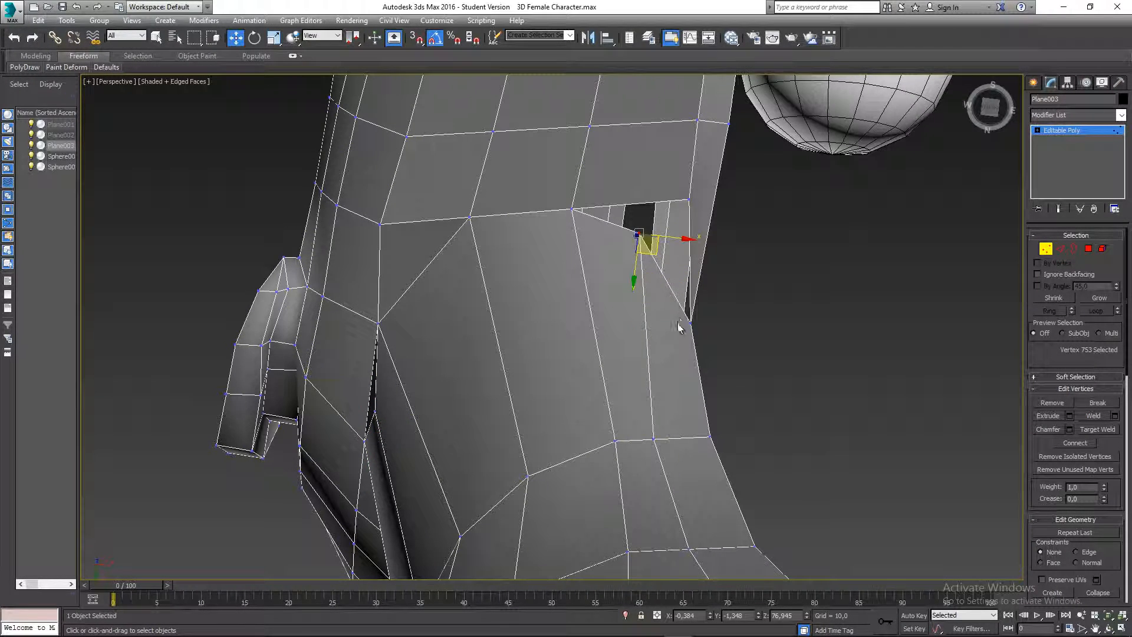
Try to move the front vertex at the lower corner of the neck gap toward the jaw edge
drag(689, 324, 708, 263)
alt+middle_drag(708, 264, 644, 320)
key(ctrl+z)
key(ctrl+z)
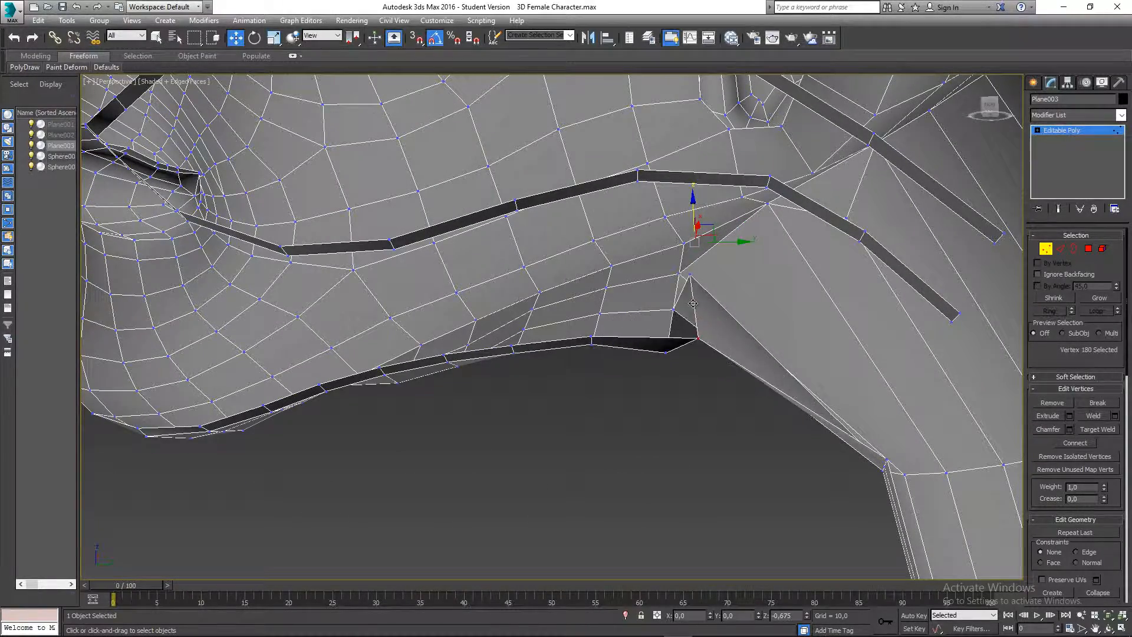
Lower the cut vertex on the neck side of the jaw gap to about Z 76.462
drag(689, 261, 689, 270)
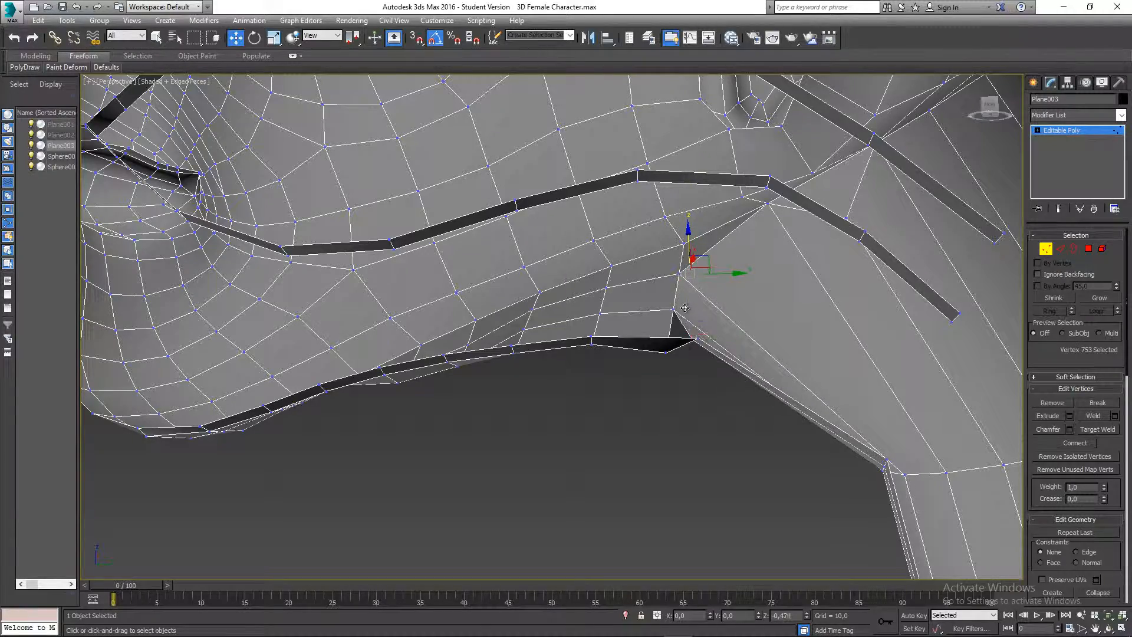
alt+middle_drag(689, 270, 778, 371)
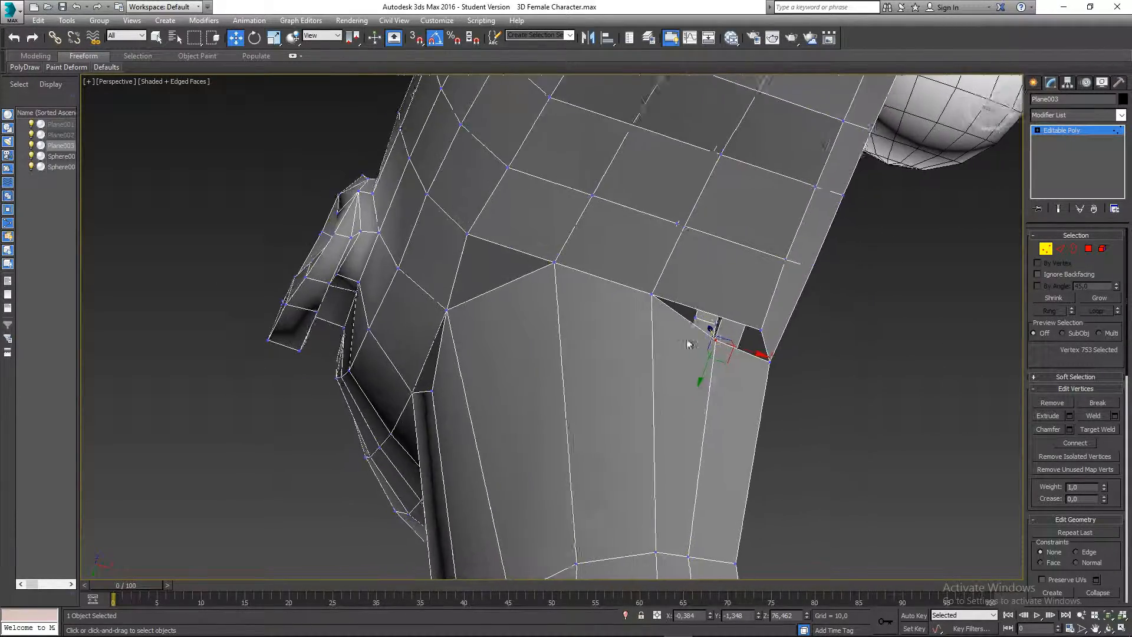
scroll(778, 373, up, 5)
scroll(762, 401, down, 8)
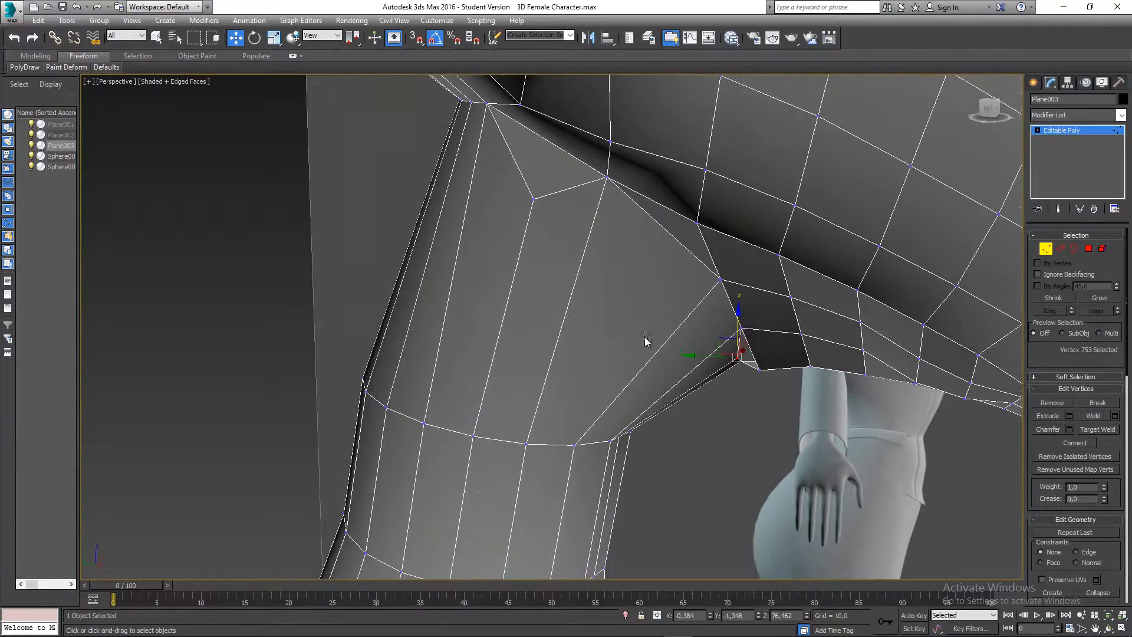
alt+middle_drag(627, 306, 590, 257)
Cut an edge from the neck's corner vertex below the ear across the rim to the head vertex above it
right_click(591, 248)
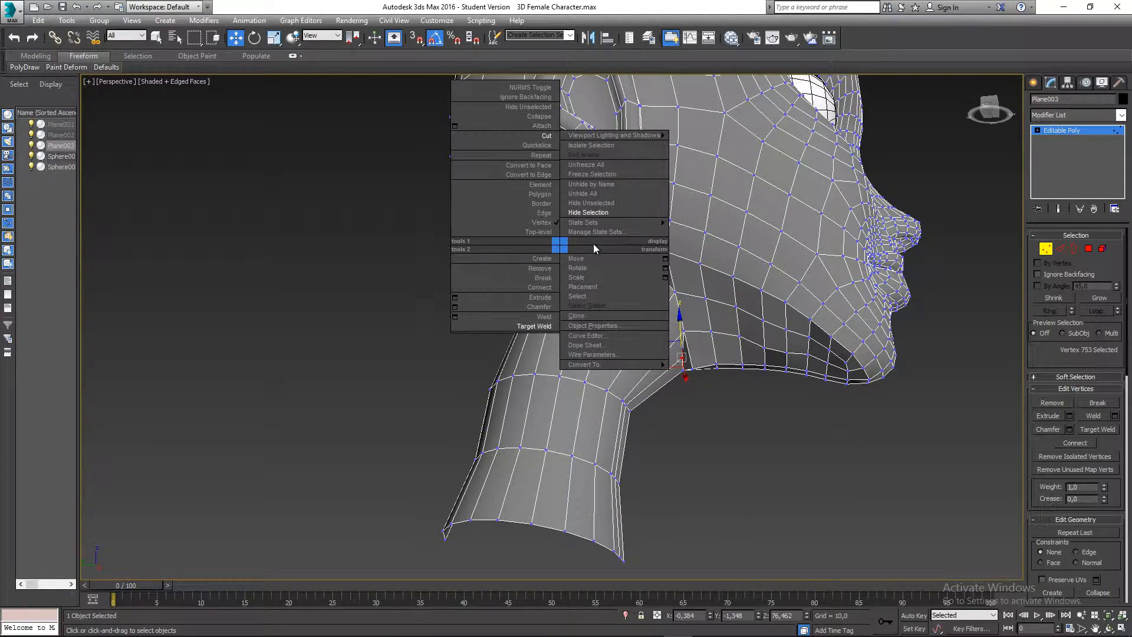
scroll(614, 318, up, 5)
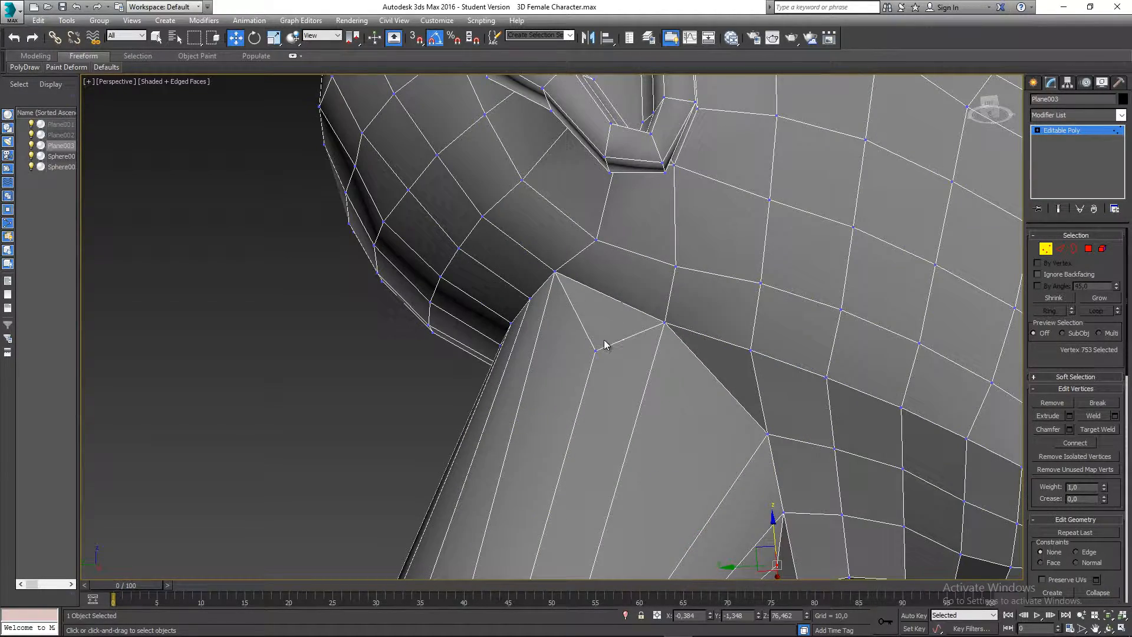
right_click(604, 344)
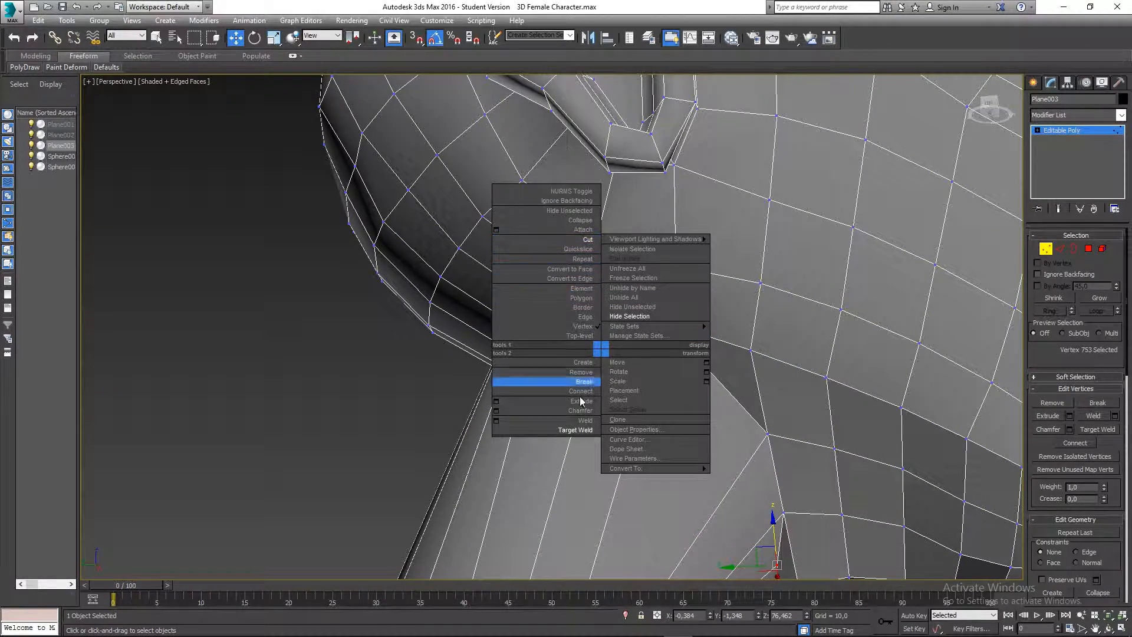
click(586, 239)
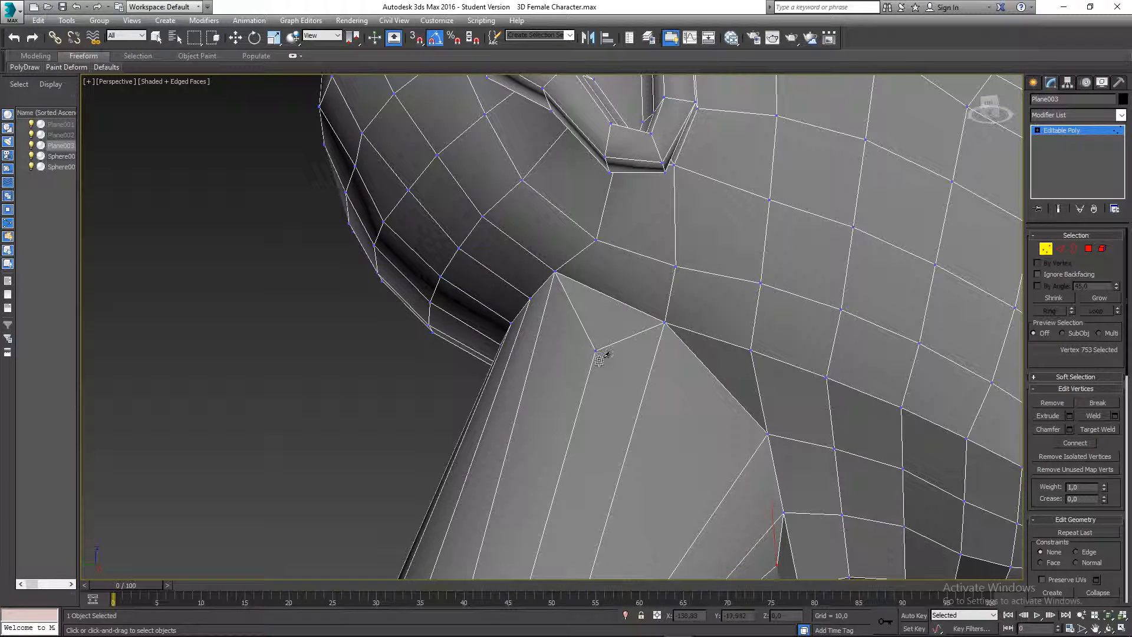
click(600, 291)
click(595, 240)
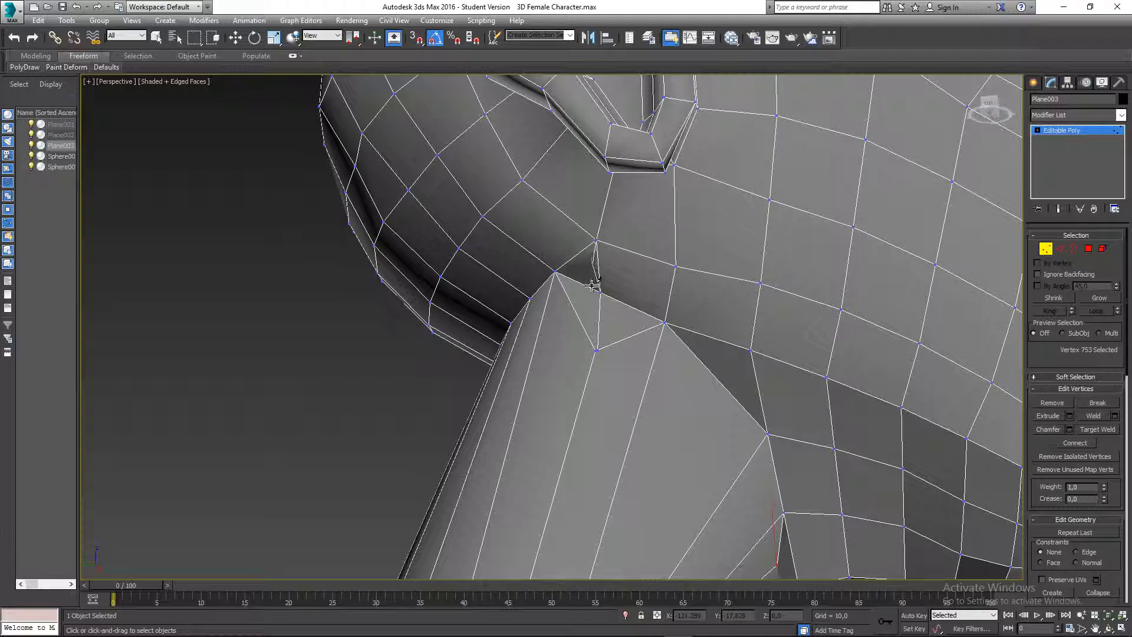
key(w)
right_click(580, 288)
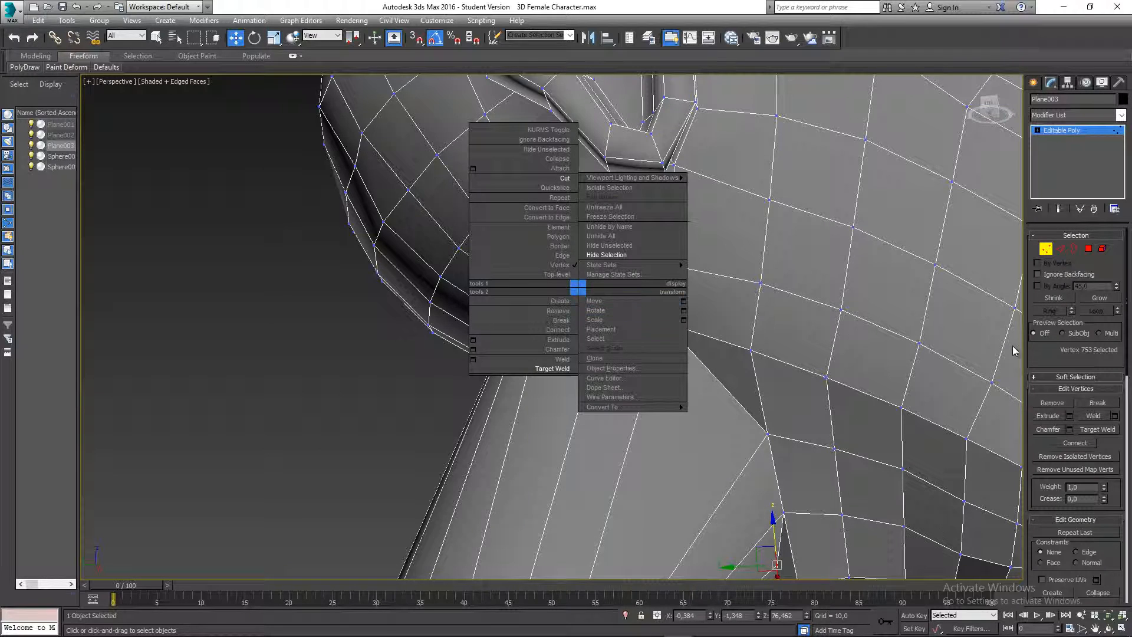
Remove the lower segment of the new cut, between the rim and the neck's corner vertex below the ear
click(1059, 248)
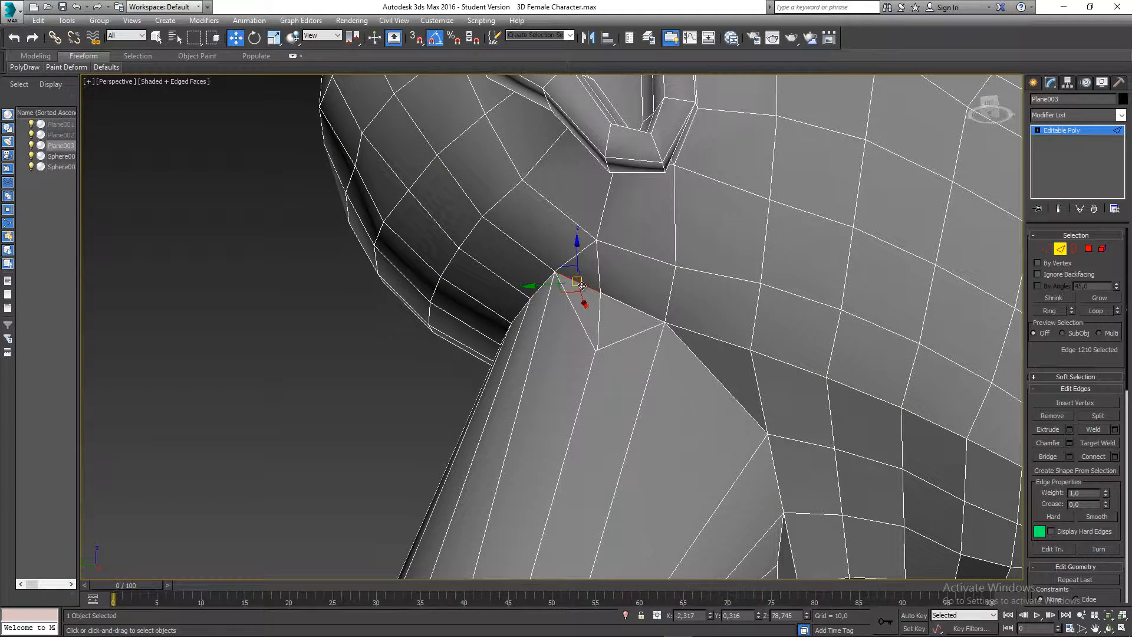
click(581, 285)
scroll(582, 285, up, 2)
middle_drag(576, 295, 590, 341)
scroll(541, 303, down, 4)
click(569, 301)
alt+middle_drag(666, 351, 600, 338)
scroll(600, 338, up, 2)
click(581, 324)
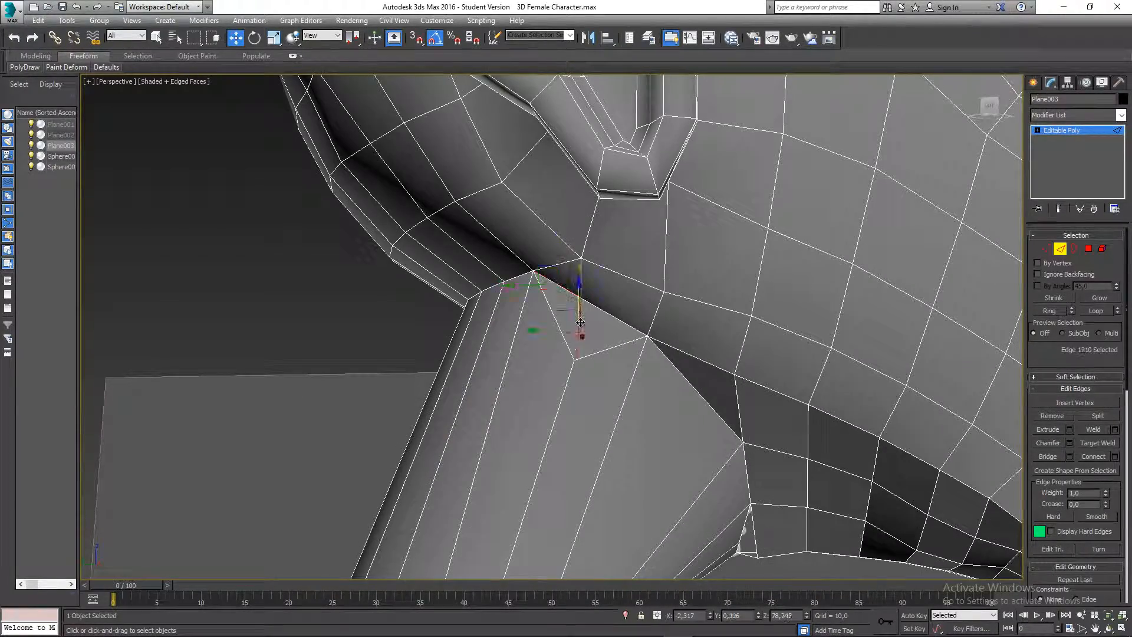
key(BackSpace)
Move the cut vertex on the rim below the ear slightly up and forward to about Y 0.044, Z 78.617
click(1045, 249)
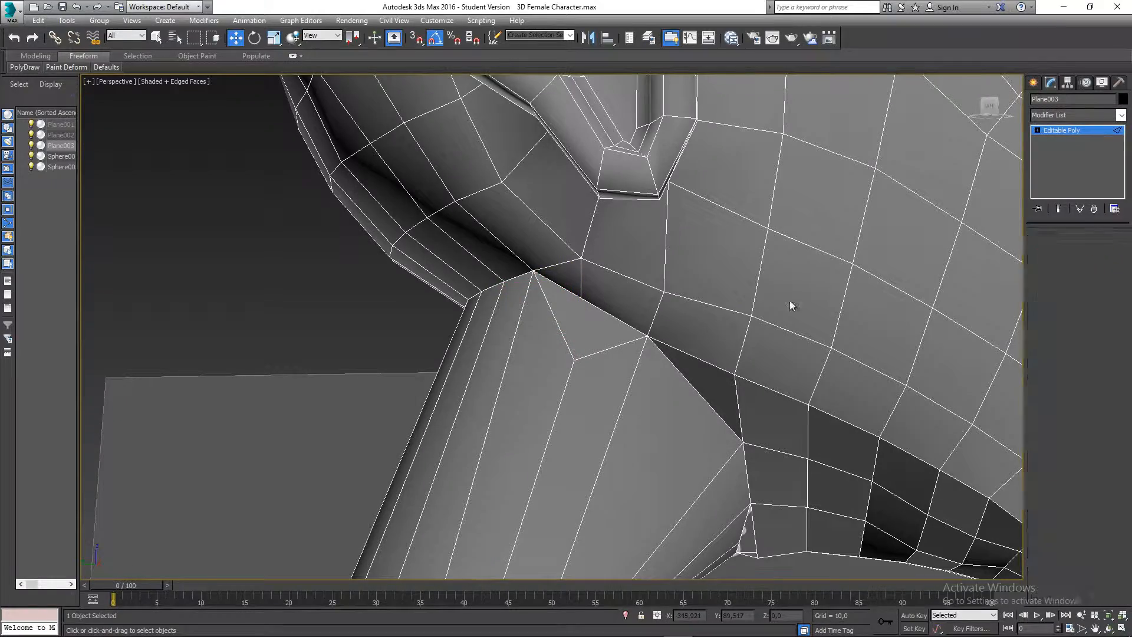
middle_drag(617, 347, 587, 290)
scroll(588, 284, down, 3)
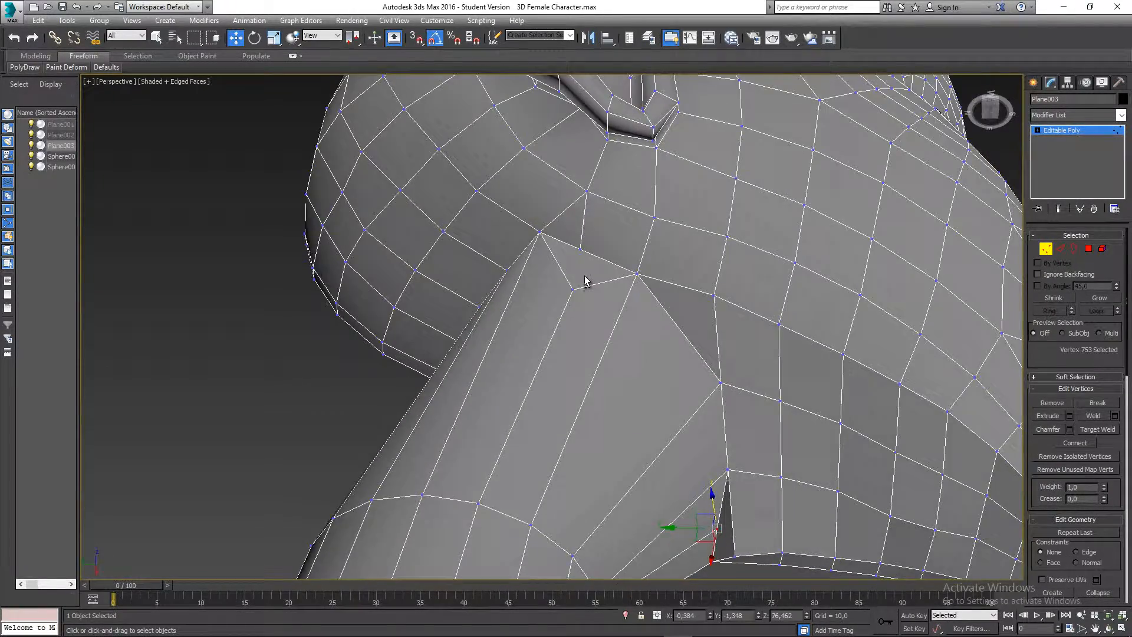
scroll(585, 296, up, 3)
right_click(565, 300)
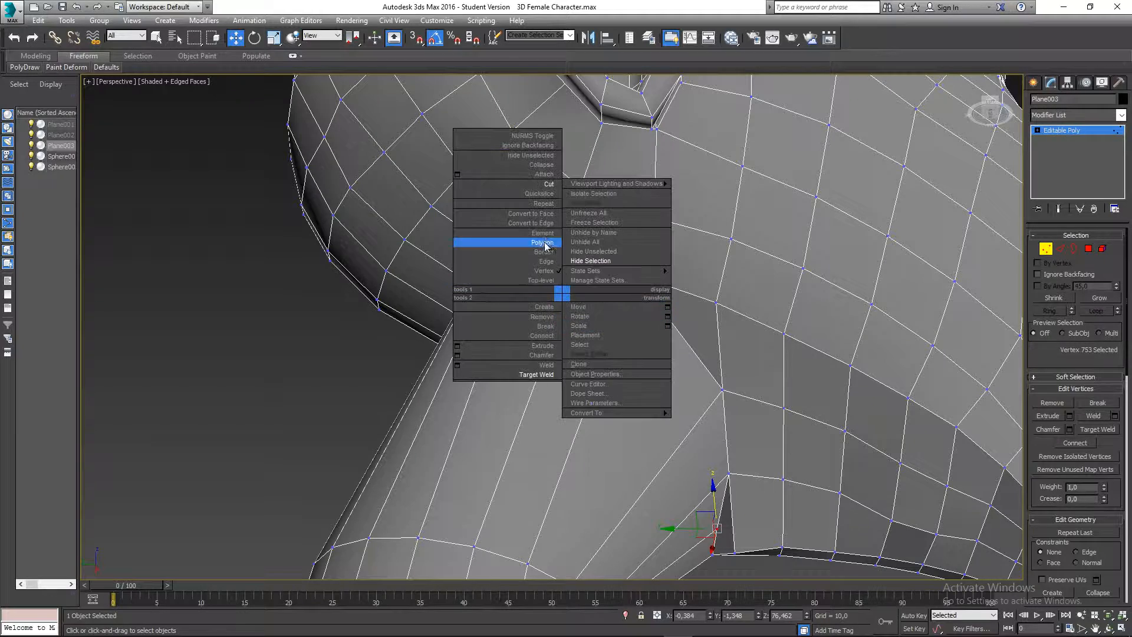
click(552, 373)
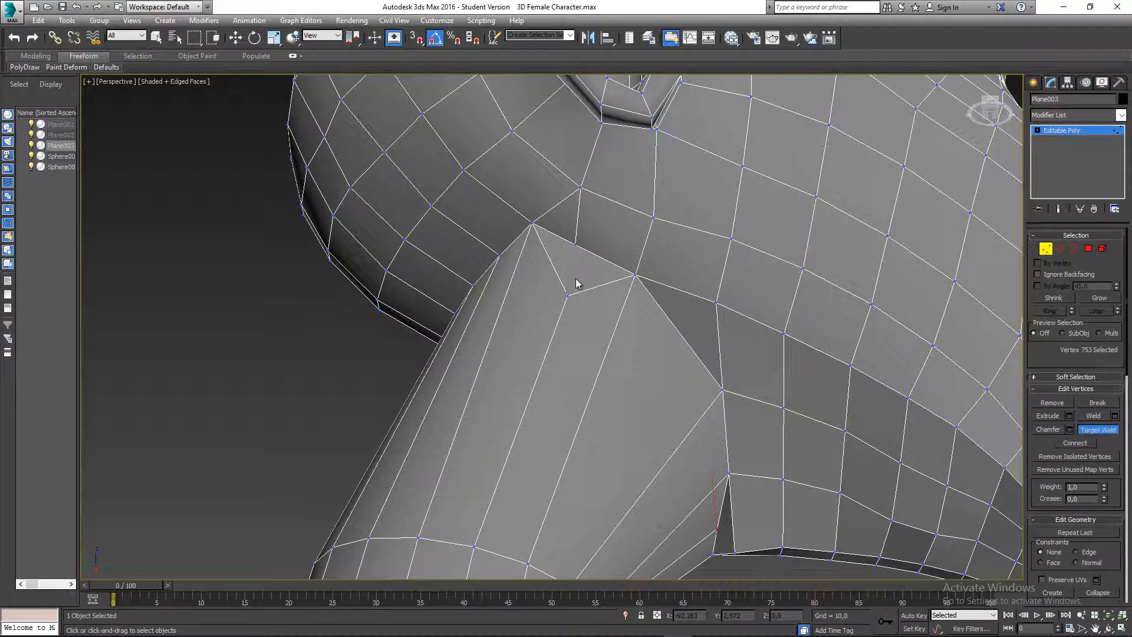
key(w)
click(576, 246)
mouse_move(560, 254)
mouse_down()
mouse_move(562, 266)
mouse_move(563, 246)
mouse_up()
Try to weld the rim vertex below the ear to the neck's corner vertex beneath it
right_click(582, 270)
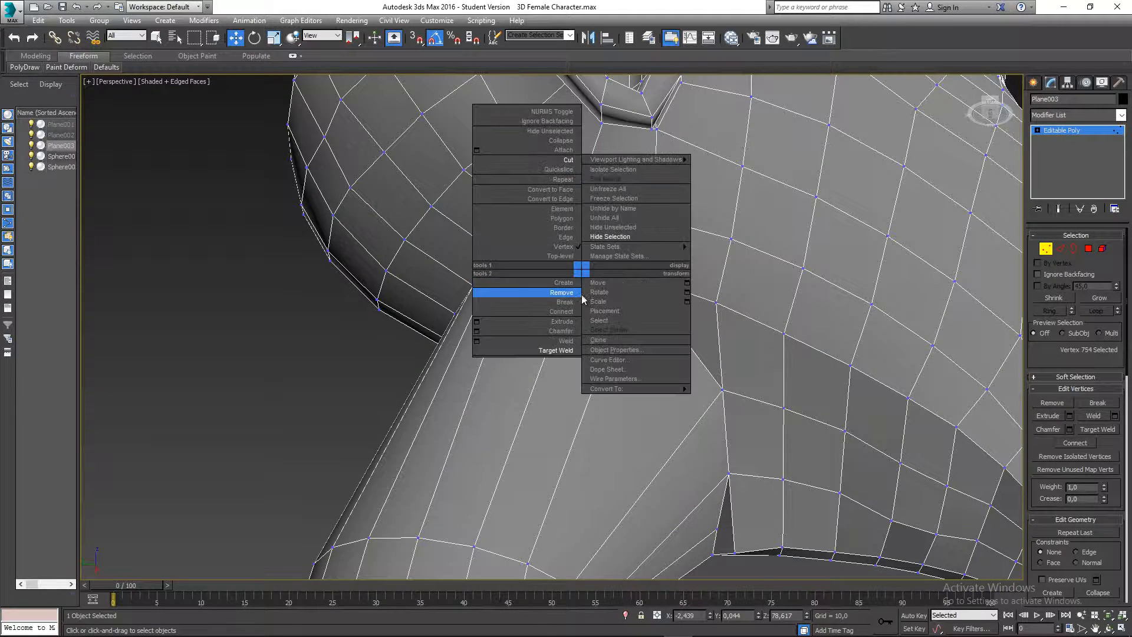
click(565, 342)
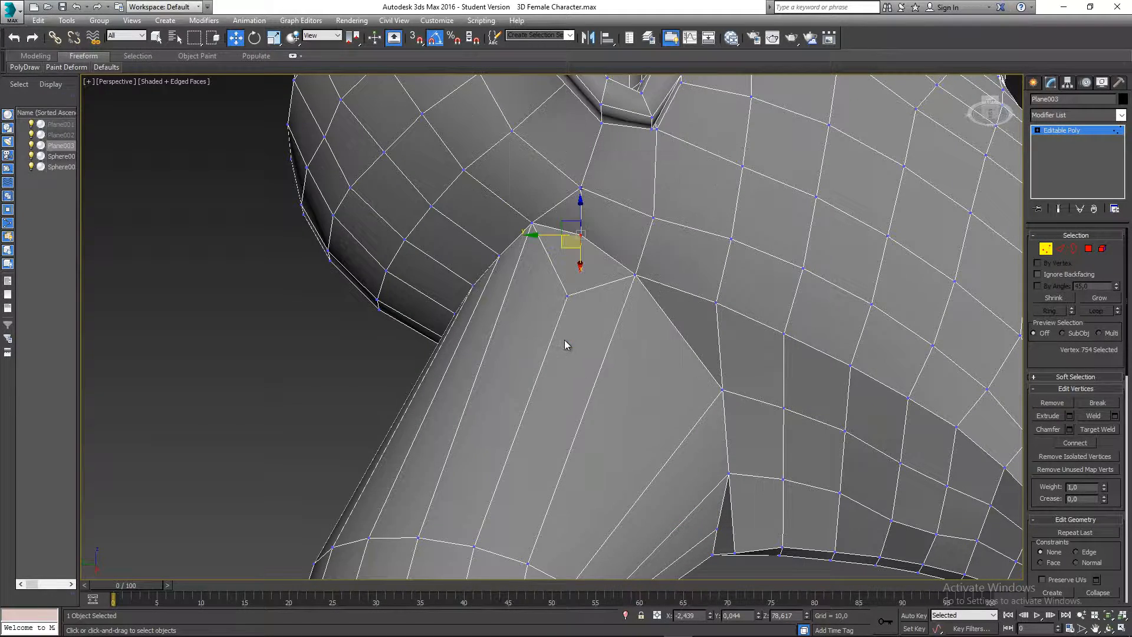
ctrl+click(569, 296)
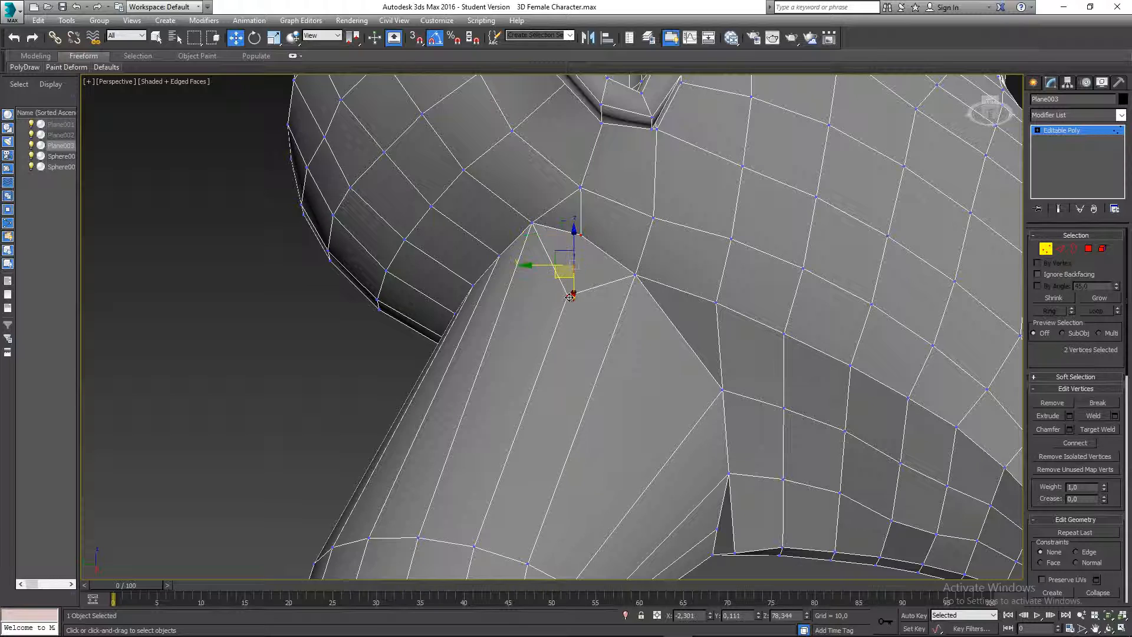
click(1113, 416)
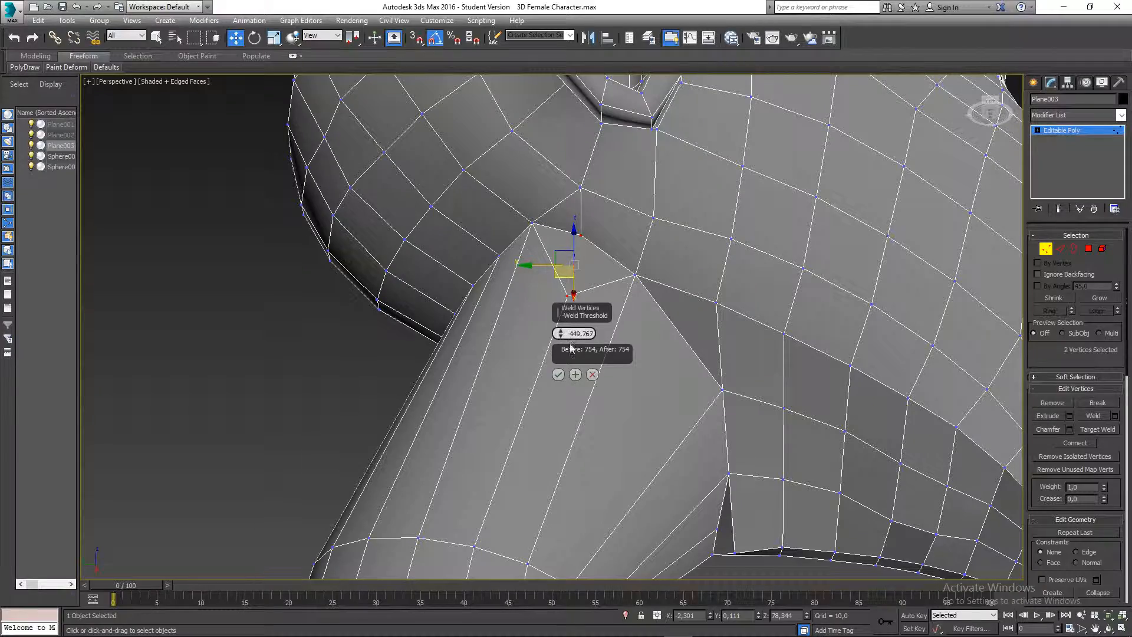
click(593, 375)
Try to move the neck's corner vertex below the ear up to the head's rim
scroll(593, 321, up, 1)
scroll(593, 321, up, 3)
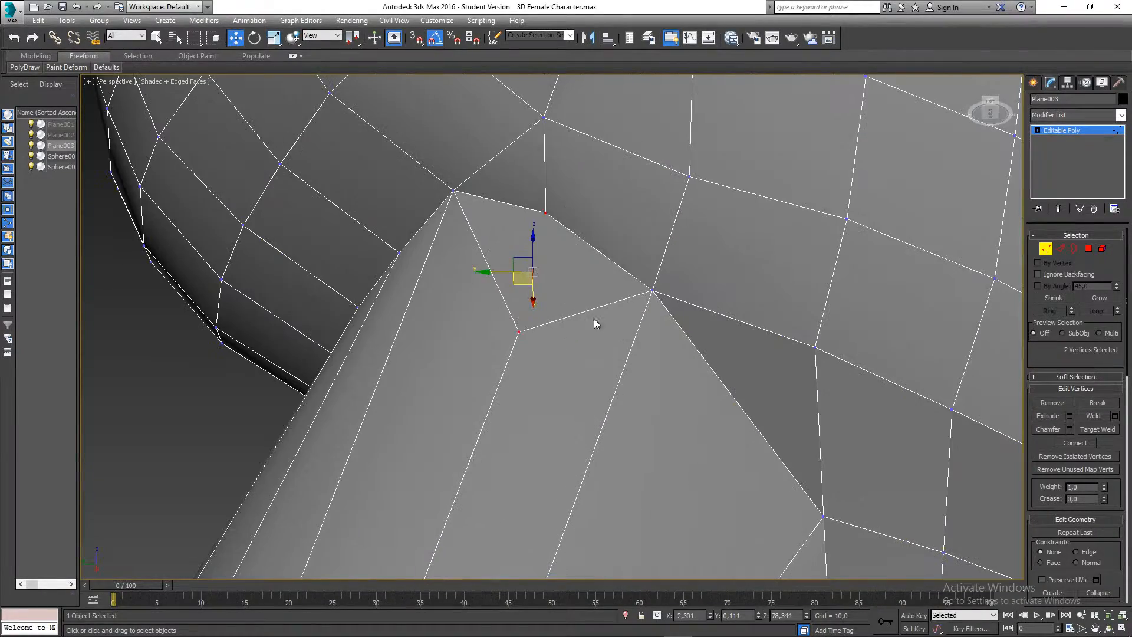
middle_drag(553, 301, 551, 326)
alt+middle_drag(551, 327, 602, 353)
click(505, 356)
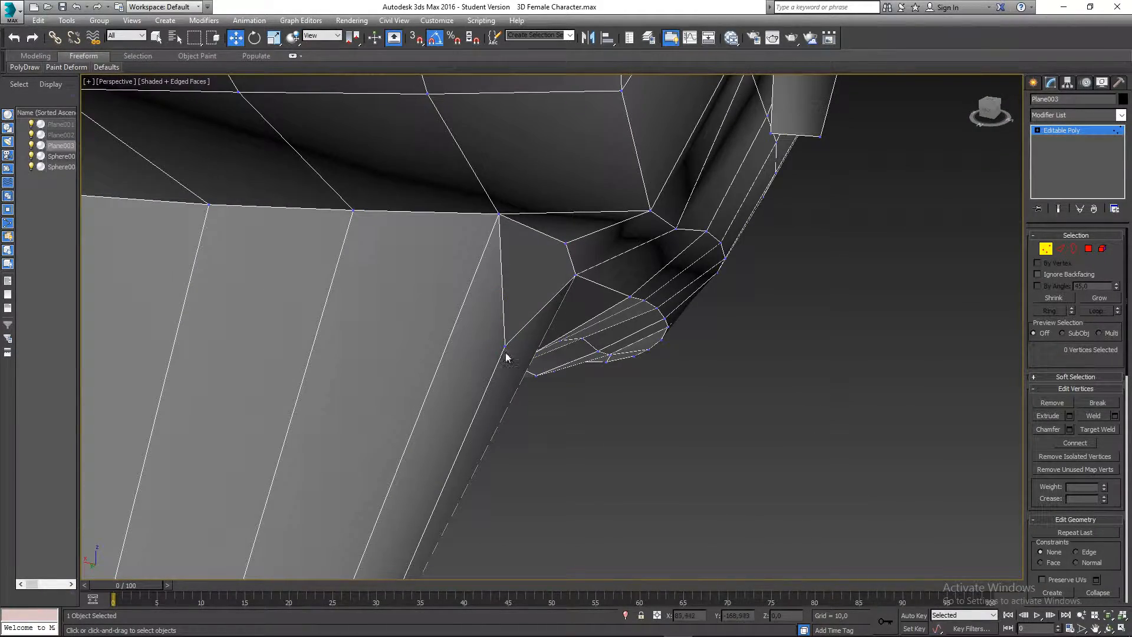
click(504, 346)
drag(483, 349, 517, 265)
alt+middle_drag(520, 266, 558, 396)
key(ctrl+z)
Reposition the neck's corner vertex below the ear to about X -2.183, Y 0.286, Z 78.229
scroll(533, 387, down, 4)
drag(478, 286, 495, 252)
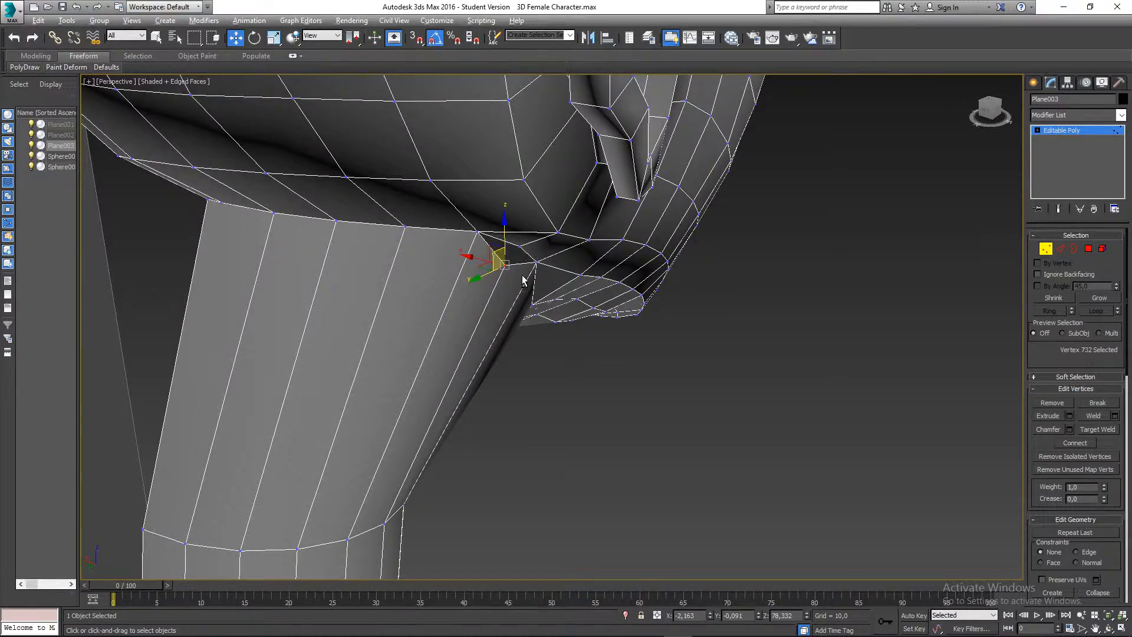
alt+middle_drag(523, 277, 469, 216)
drag(488, 280, 482, 283)
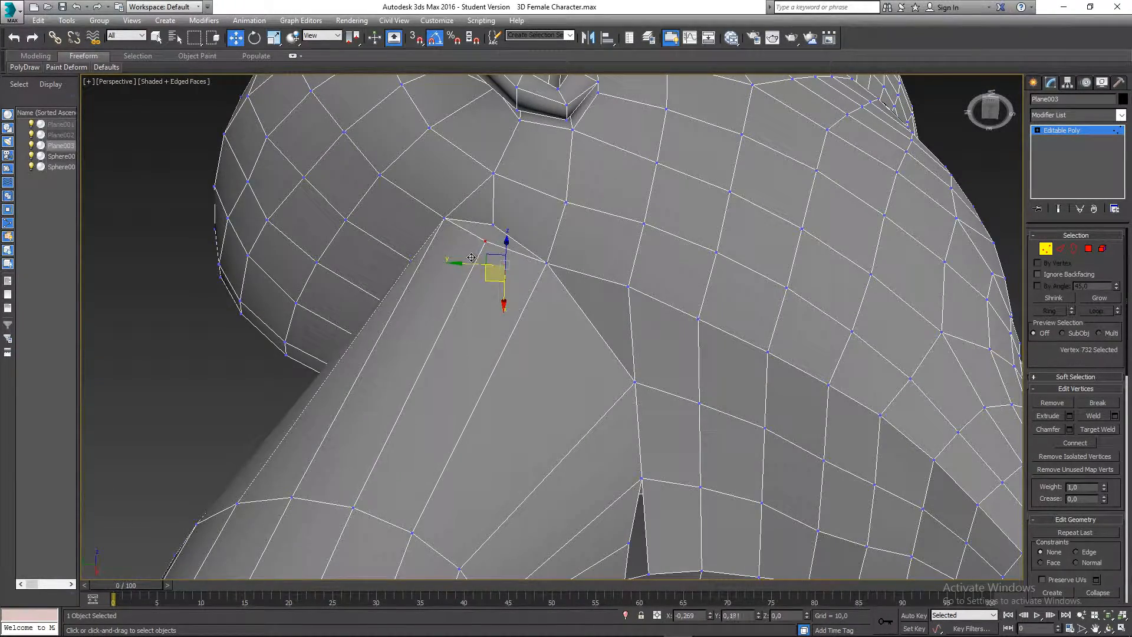
alt+middle_drag(482, 283, 460, 241)
scroll(482, 243, up, 2)
drag(471, 226, 448, 244)
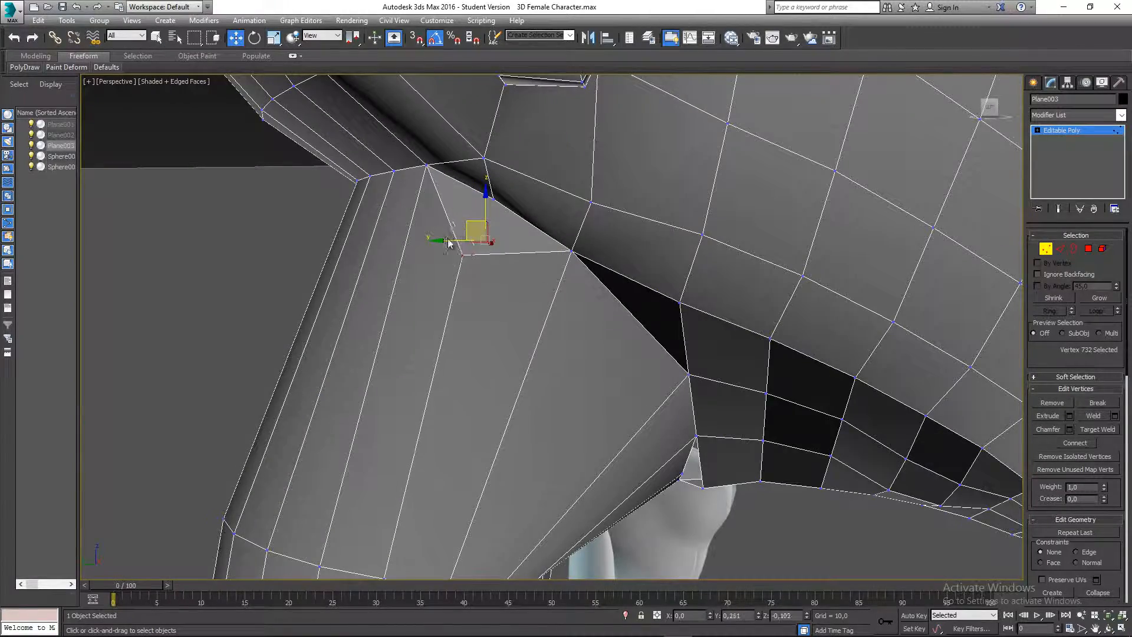
alt+middle_drag(577, 260, 574, 191)
drag(453, 267, 455, 299)
alt+middle_drag(631, 397, 568, 369)
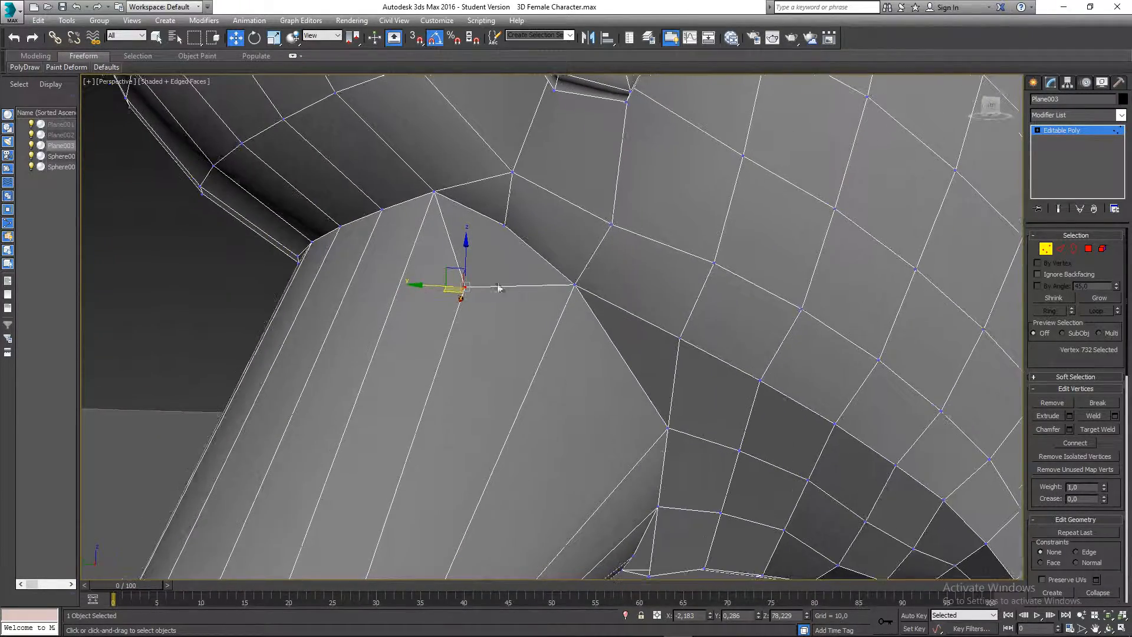
Shift the rim vertex below the ear forward to about X -2.46, Y -0.086, and clear the selection
scroll(484, 277, down, 7)
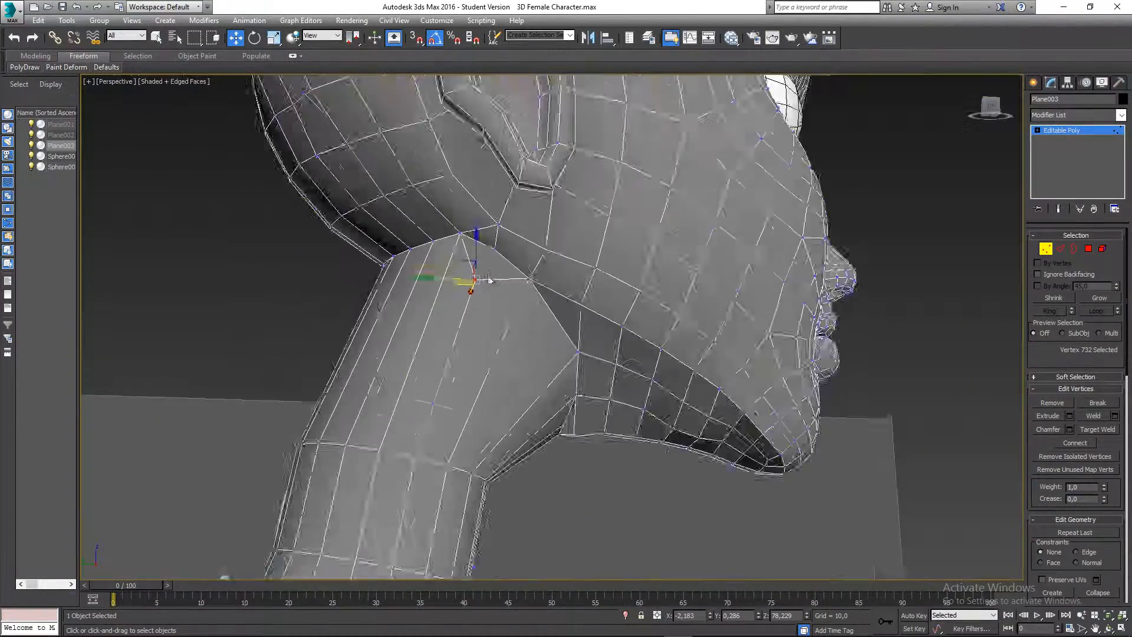
click(616, 474)
alt+middle_drag(617, 474, 602, 292)
scroll(489, 251, up, 5)
click(506, 239)
click(577, 279)
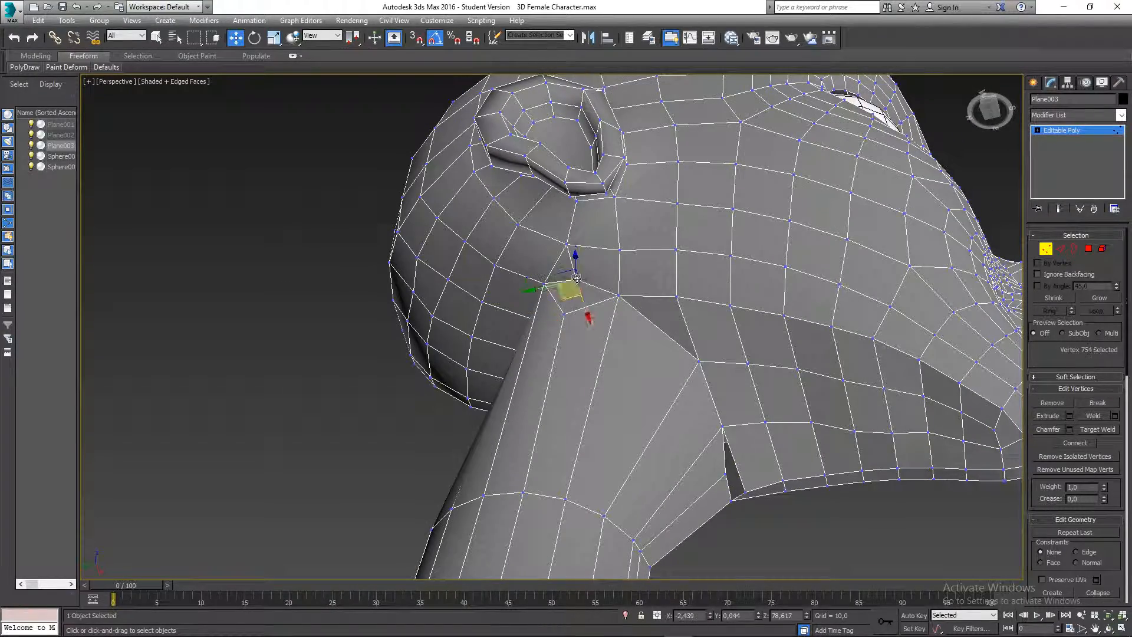
drag(577, 292, 577, 291)
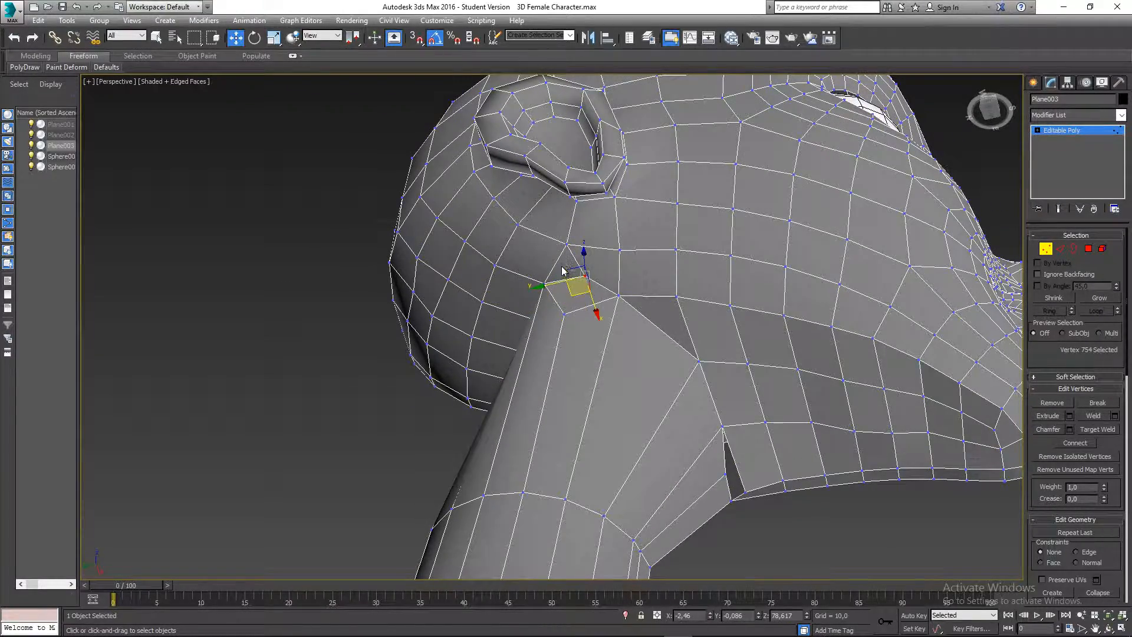
scroll(564, 269, up, 3)
click(564, 267)
Move the cut vertex on the neck side of the jaw gap back from the jaw to about X -0.418, Y -1.153
alt+middle_drag(564, 267, 790, 318)
scroll(533, 254, up, 2)
click(527, 252)
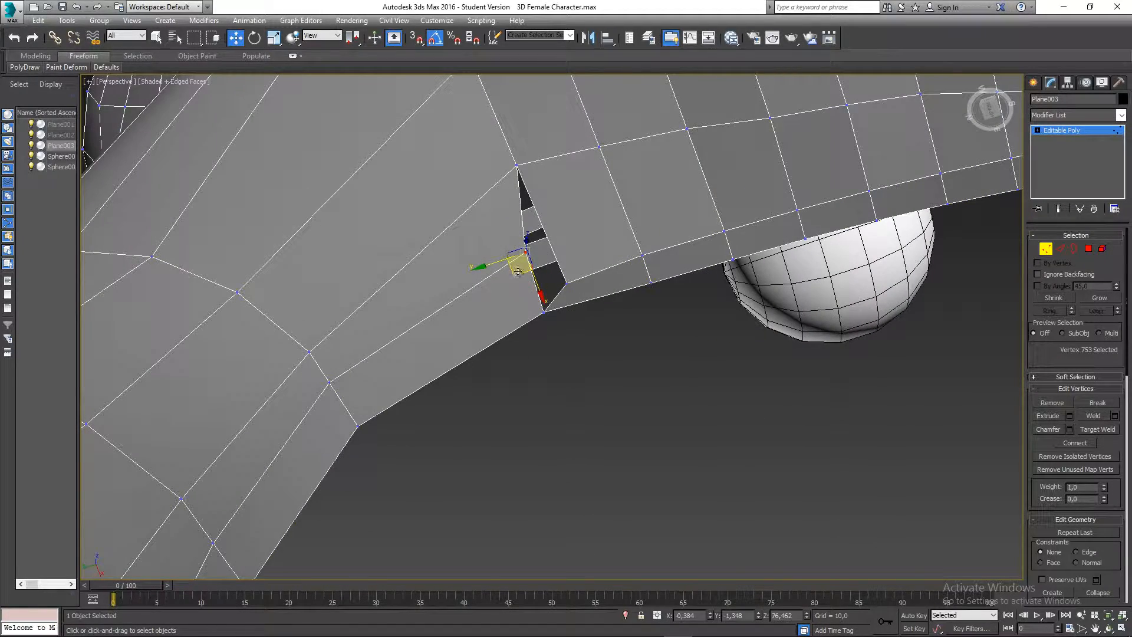
drag(517, 273, 489, 274)
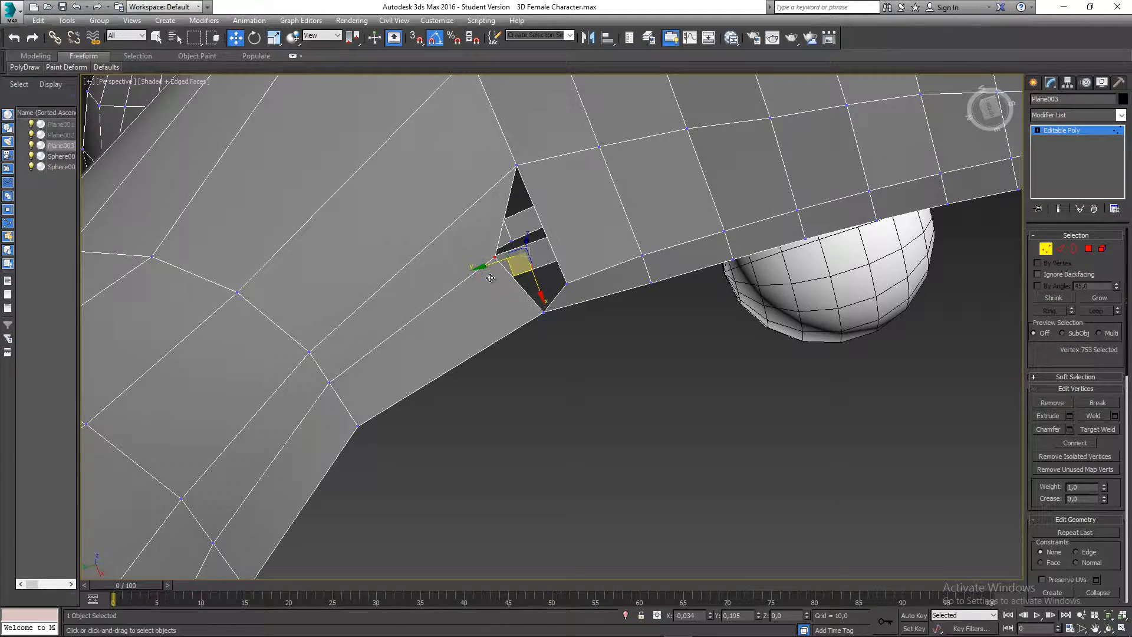
scroll(547, 318, down, 2)
scroll(547, 317, down, 3)
alt+middle_drag(547, 317, 613, 334)
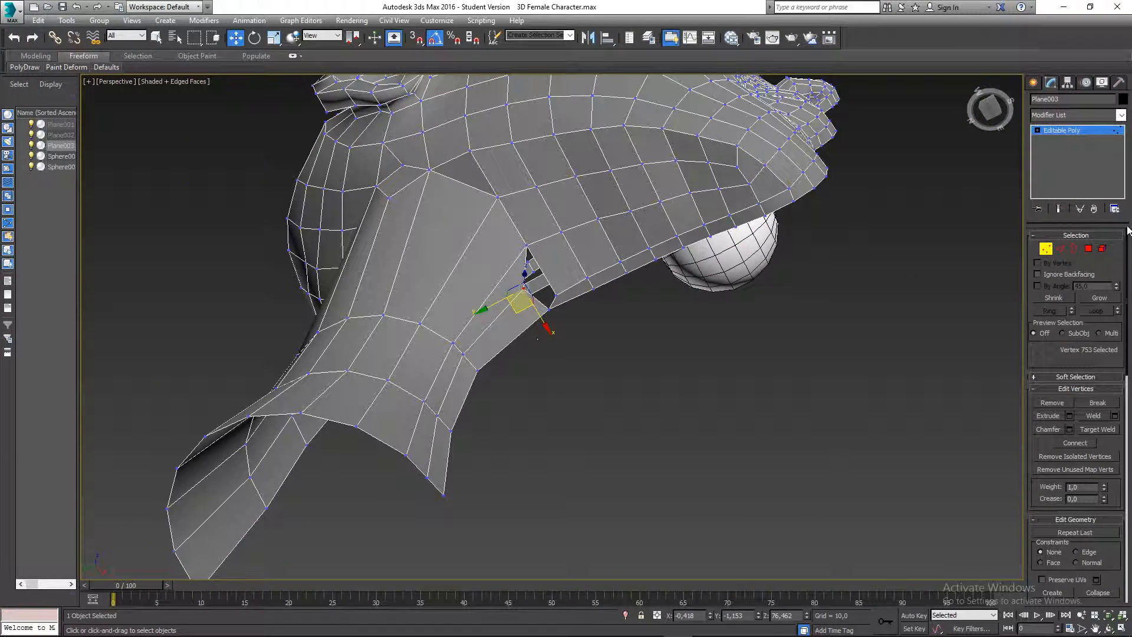
Remove the cut vertical edge line on the front of the neck together with its vertices
click(1063, 252)
double_click(499, 316)
key(ctrl+BackSpace)
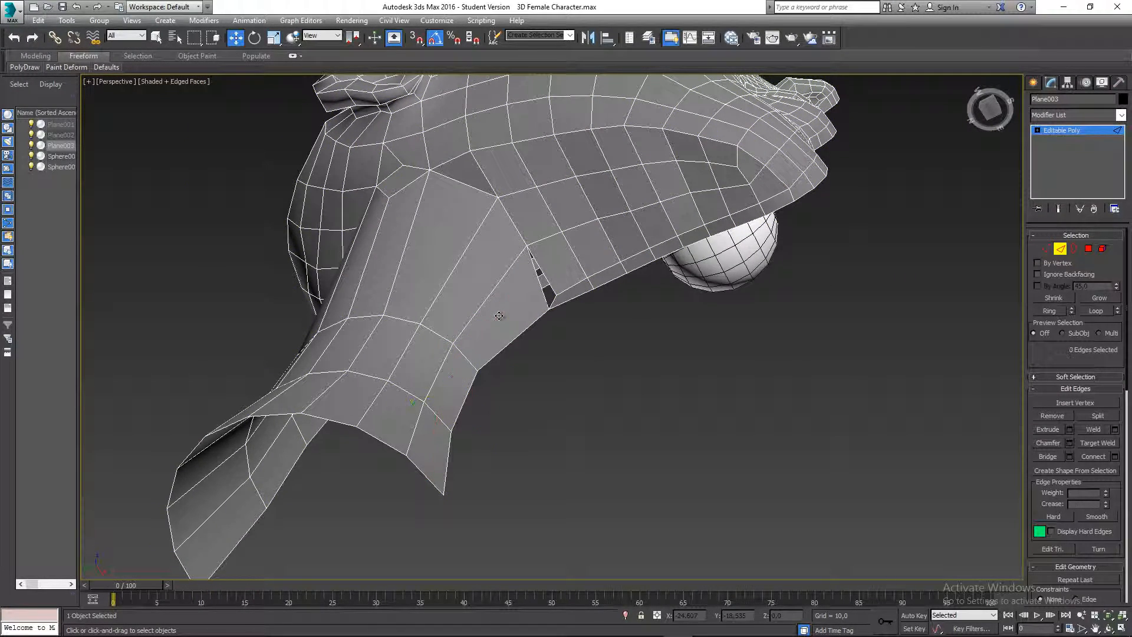
Select the open border around the jaw gap to check how far it runs, and return to vertex-level editing
scroll(528, 295, up, 3)
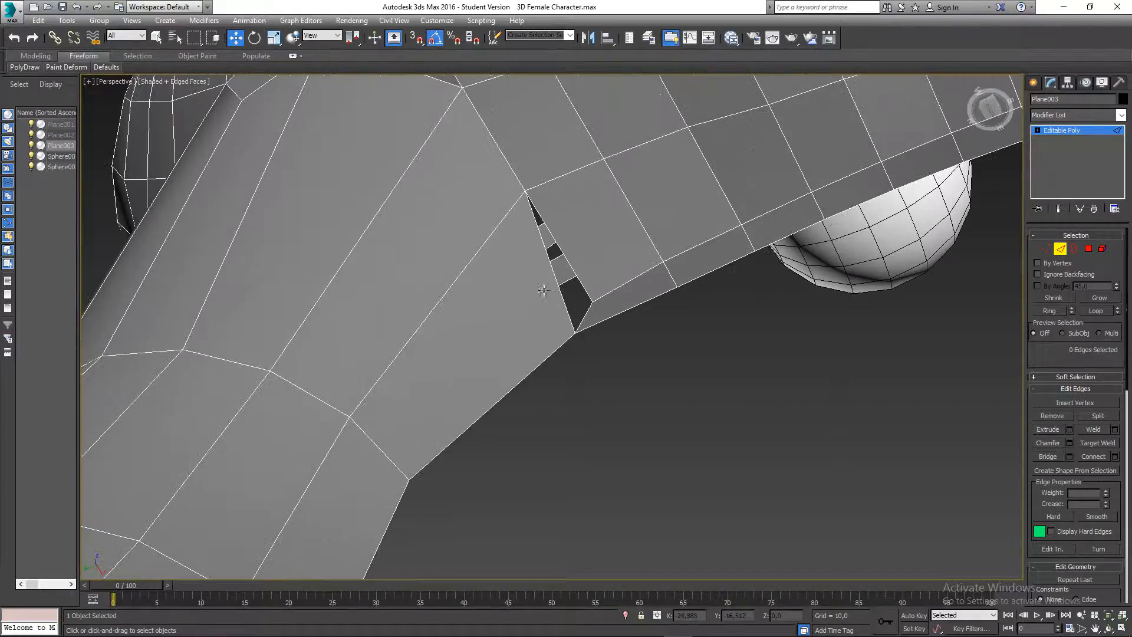
click(1077, 248)
click(583, 295)
scroll(643, 348, down, 2)
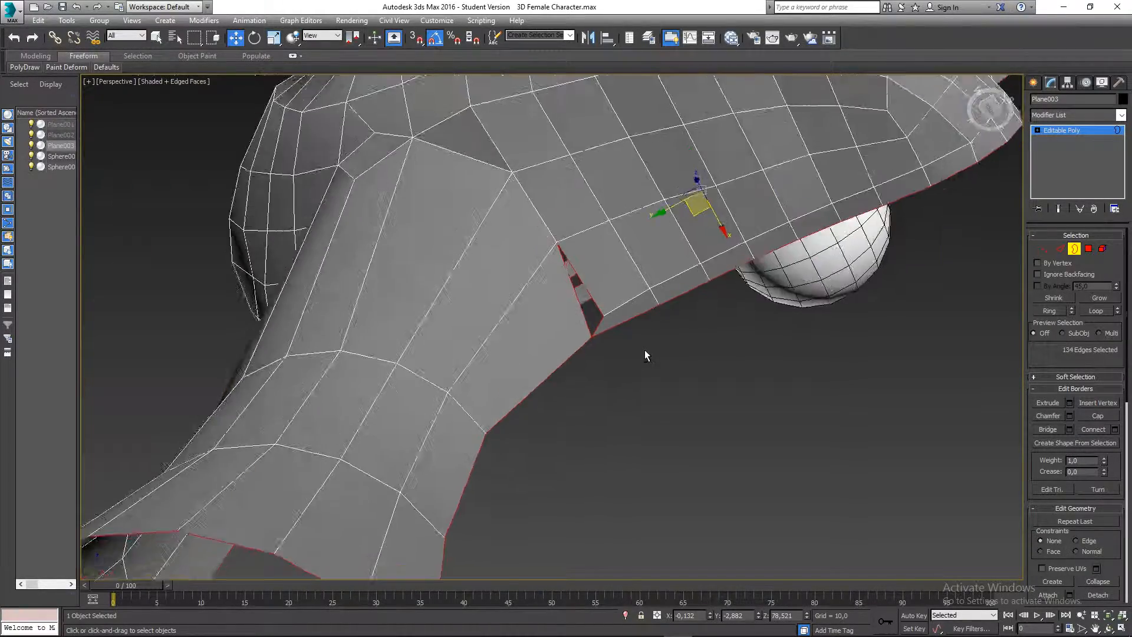
alt+middle_drag(645, 349, 789, 280)
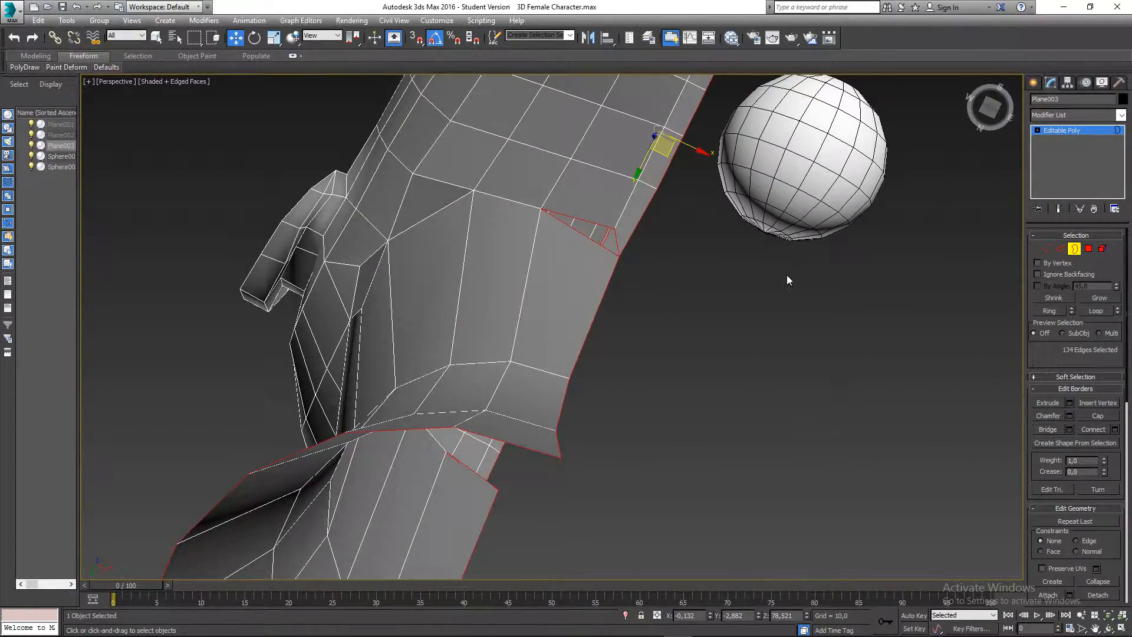
click(1046, 248)
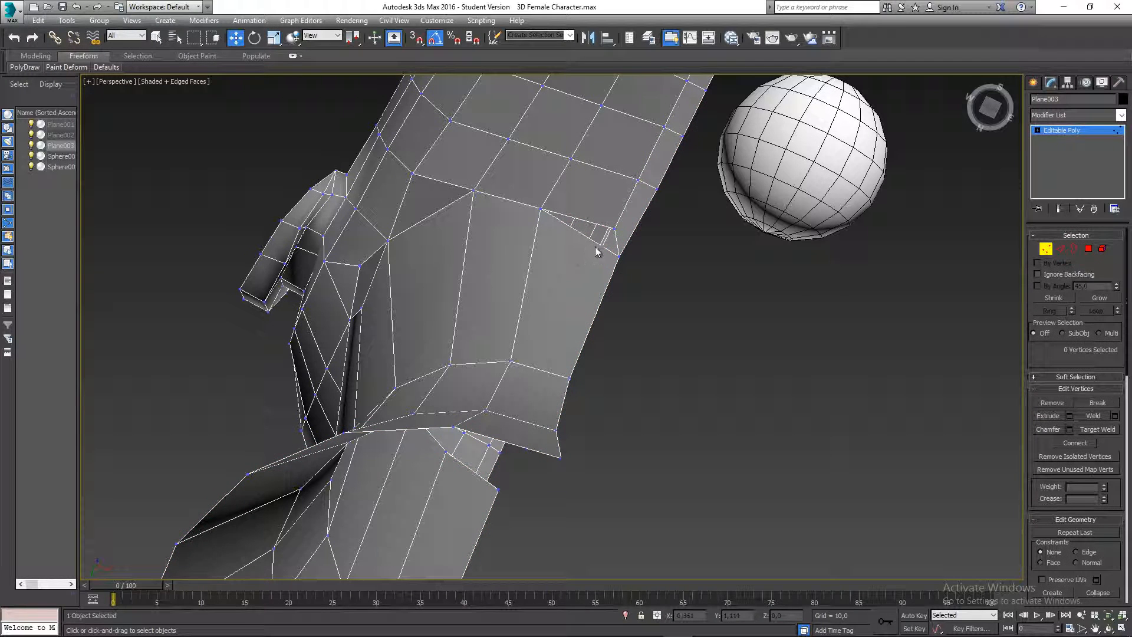
right_click(609, 238)
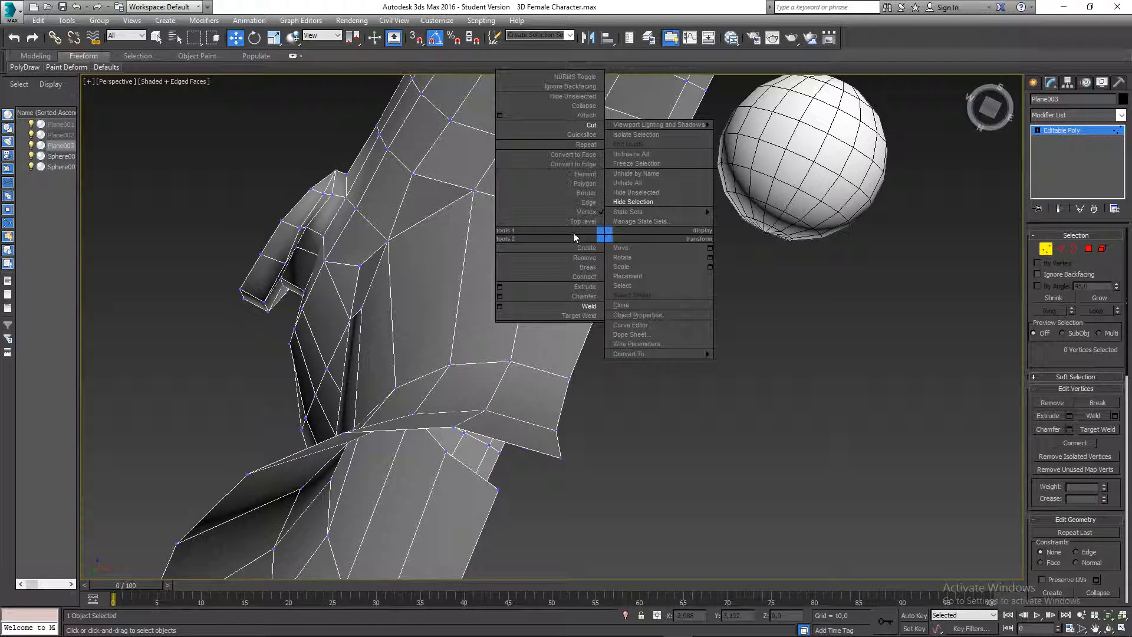
click(579, 316)
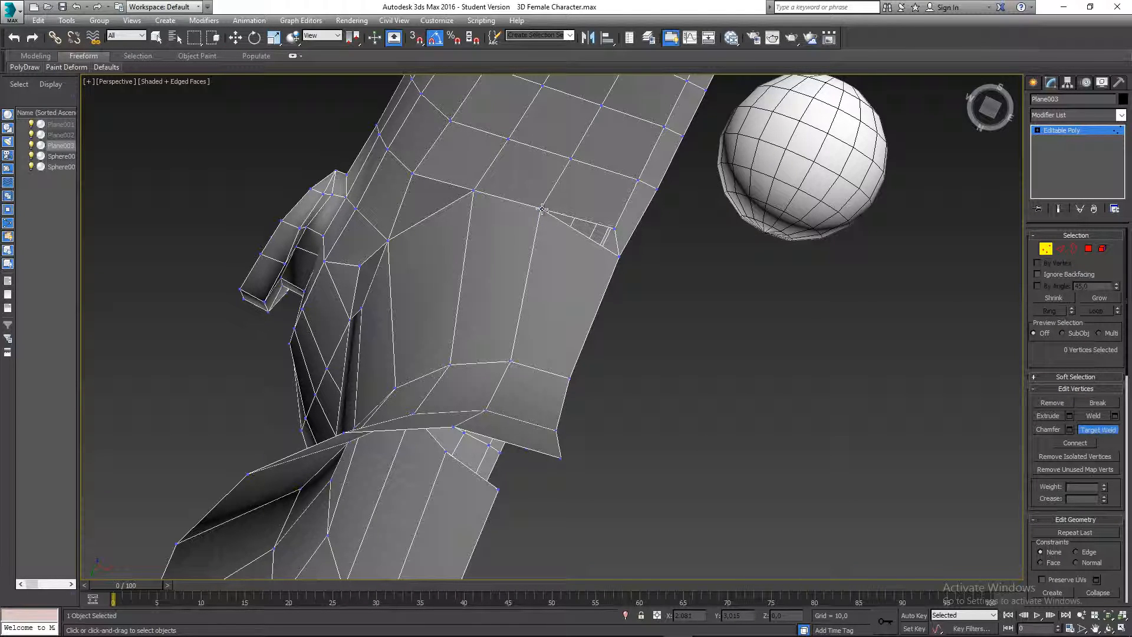
key(w)
Move the jaw-side vertex of the gap to about X -0.206, Y -1.456, Z 76.463, and clear the selection
click(615, 229)
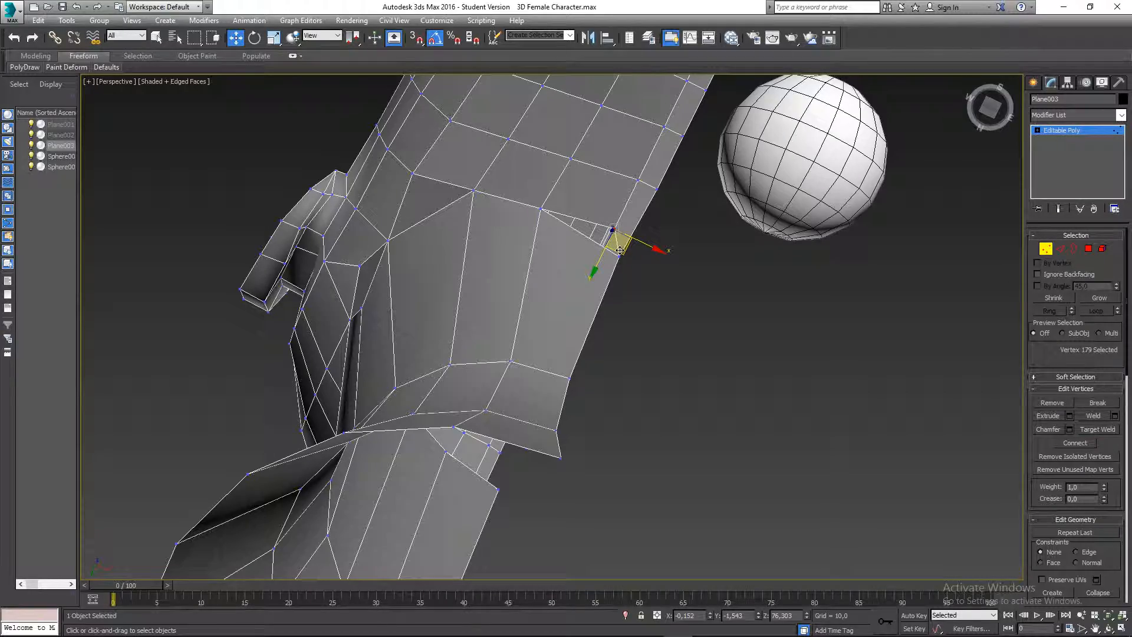
drag(619, 250, 611, 257)
mouse_move(611, 257)
alt+middle_down()
mouse_move(710, 339)
mouse_move(727, 383)
mouse_move(620, 268)
alt+middle_up()
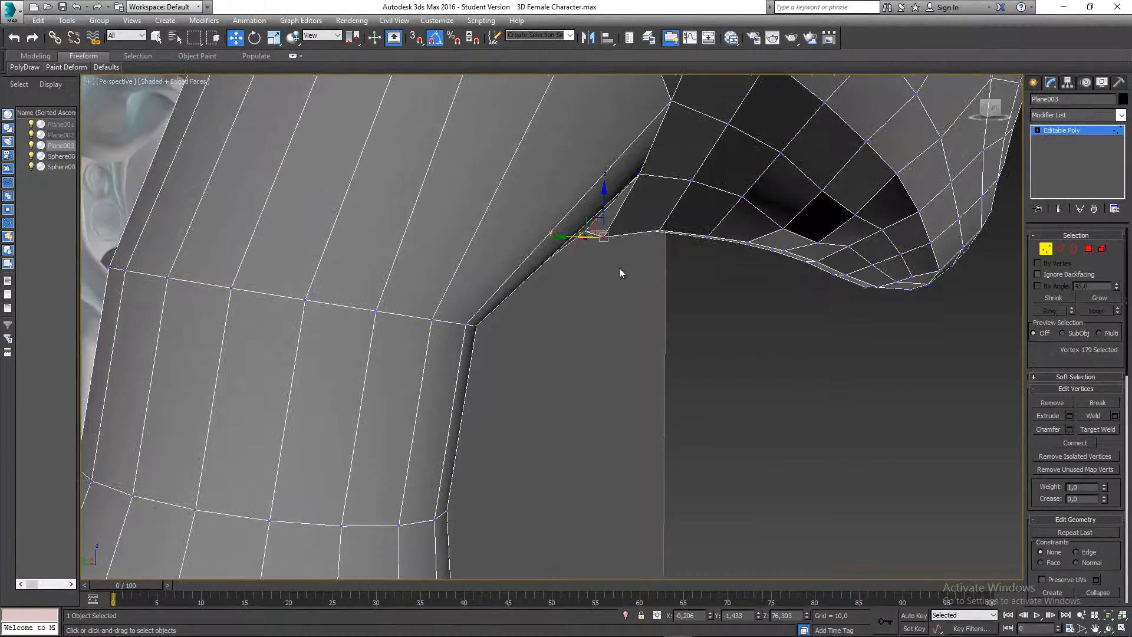
drag(598, 219, 597, 227)
mouse_move(597, 226)
alt+middle_down()
mouse_move(523, 175)
mouse_move(614, 236)
alt+middle_up()
scroll(621, 243, up, 3)
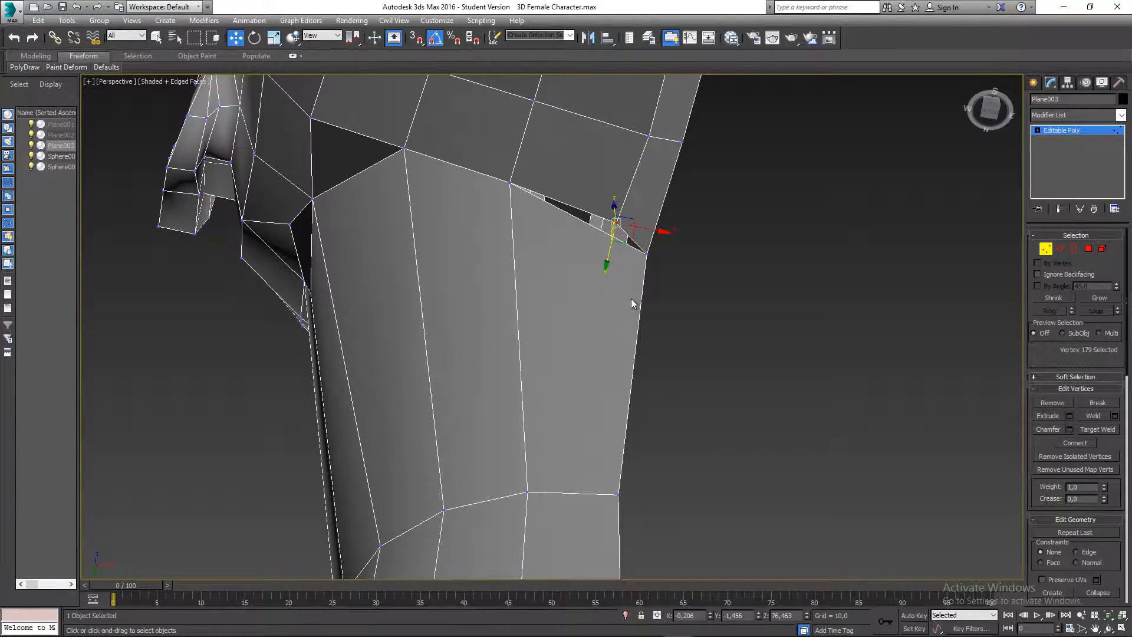
scroll(631, 298, down, 2)
click(688, 323)
alt+middle_drag(688, 323, 684, 312)
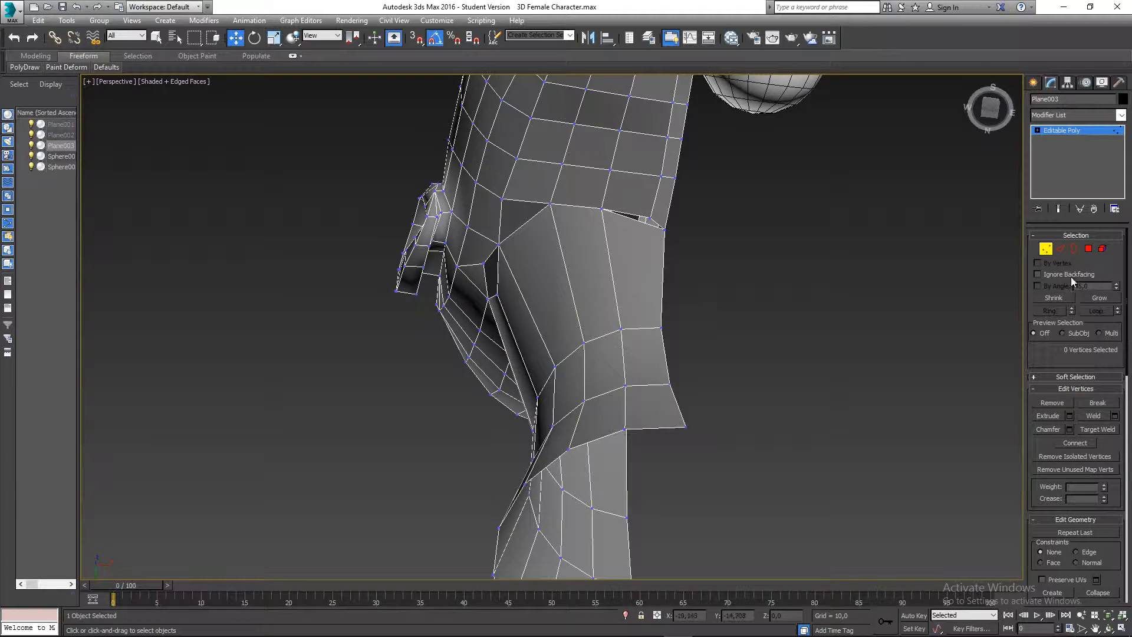
Select the mesh element at the jaw to check whether the neck and head are connected
click(1103, 248)
click(633, 186)
click(711, 282)
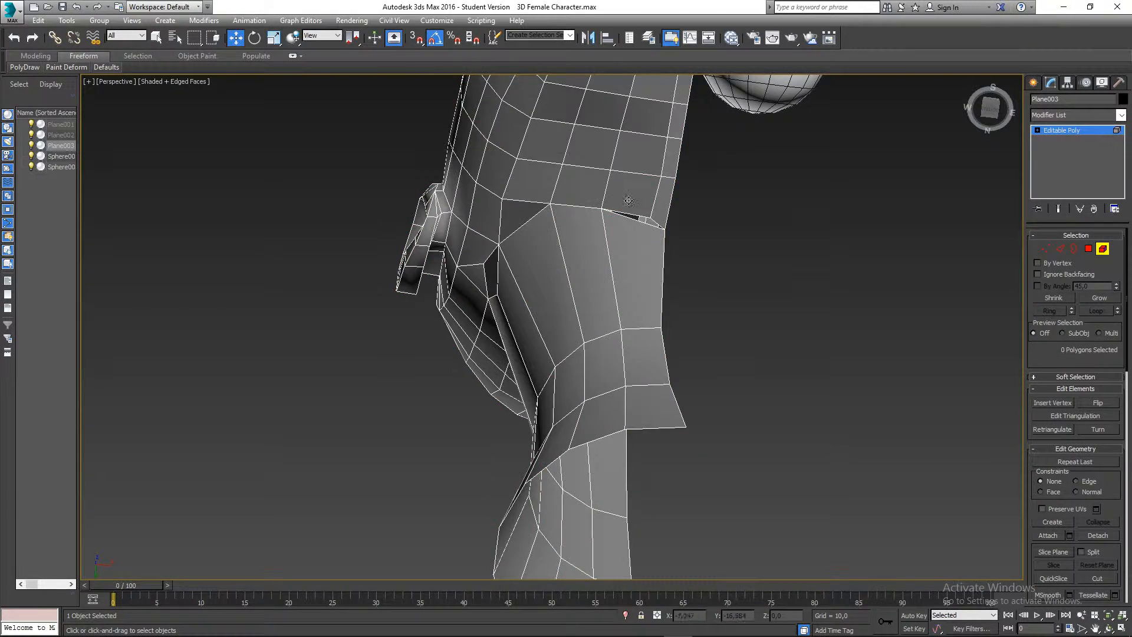
click(628, 201)
alt+middle_drag(619, 252, 639, 369)
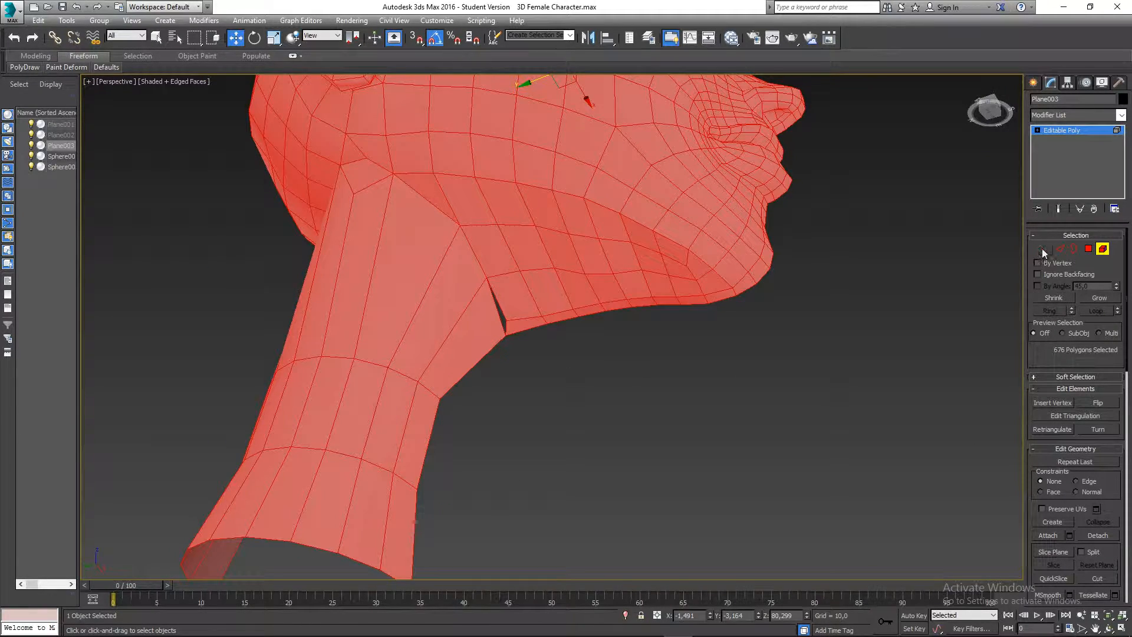
Try to weld the jaw and neck vertices at the open end of the gap with a threshold of 449.767
click(1044, 250)
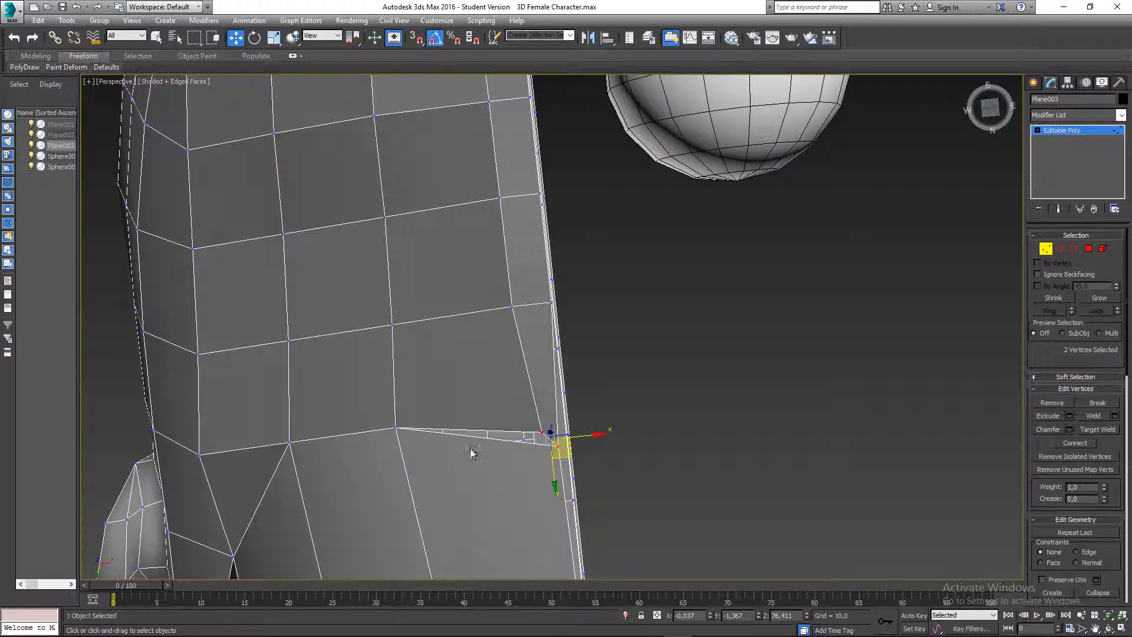
click(1115, 416)
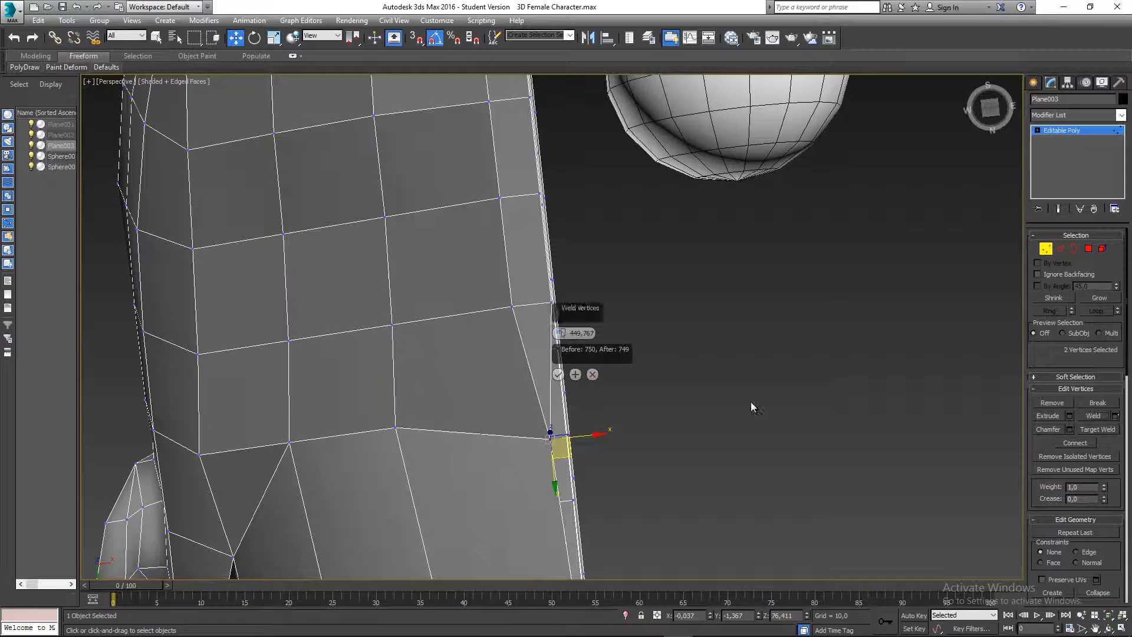
click(559, 374)
Reselect only the two vertices at the gap's open end and retry the weld with the 449.767 threshold
click(560, 451)
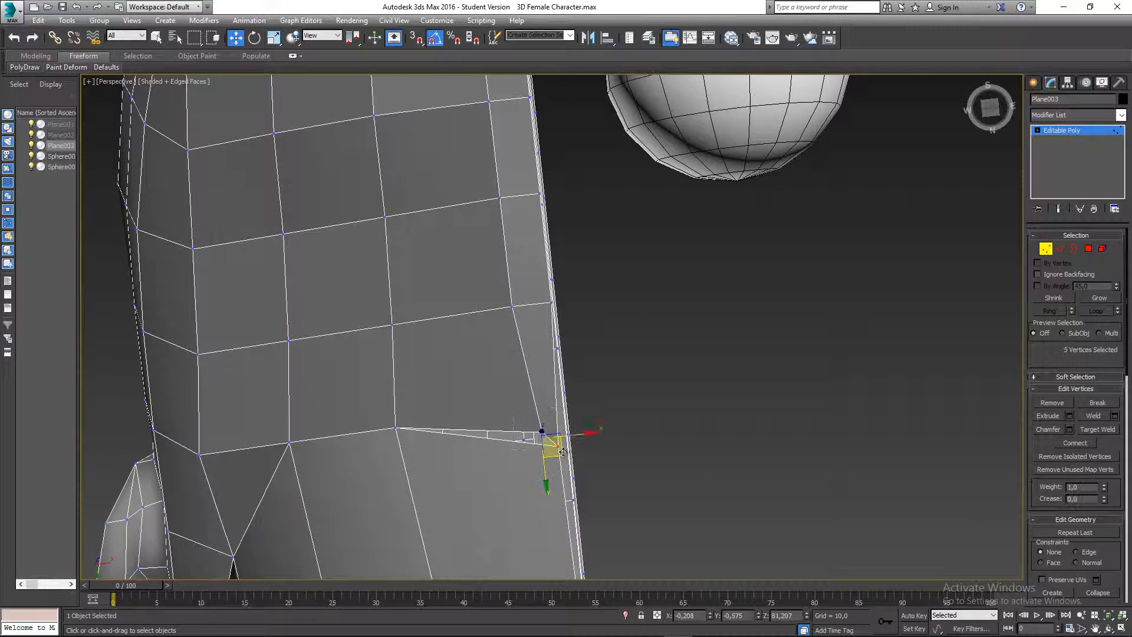
alt+click(524, 440)
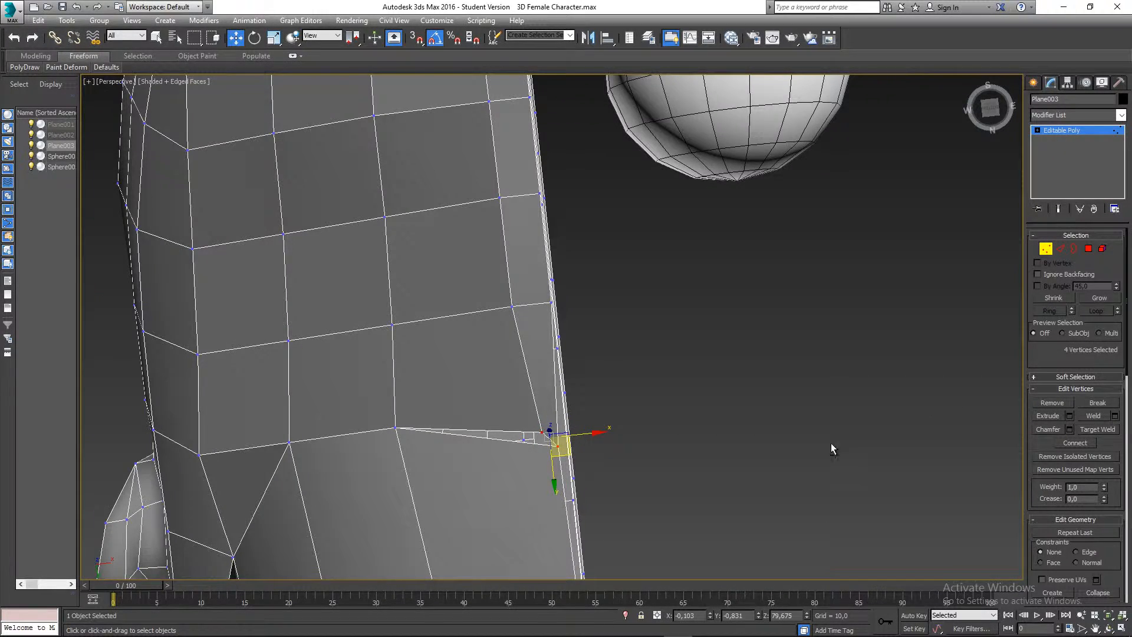
alt+middle_drag(831, 445, 781, 456)
alt+drag(615, 362, 622, 369)
middle_drag(568, 431, 576, 380)
alt+click(533, 403)
alt+middle_drag(590, 438, 936, 494)
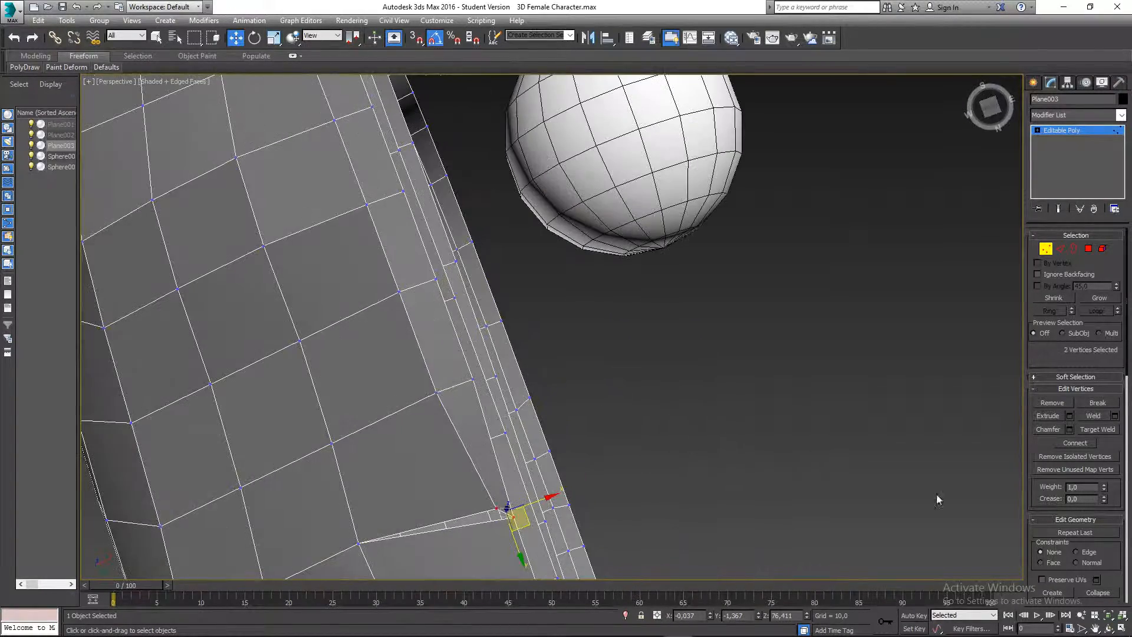
click(1114, 416)
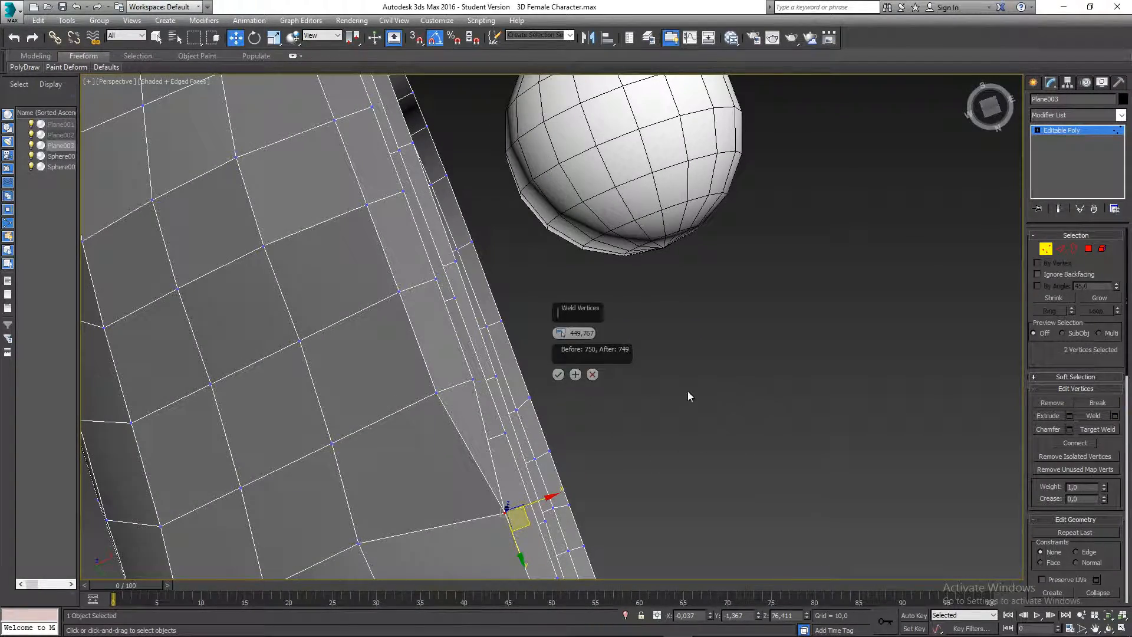
click(560, 373)
Examine the gap between the jaw and neck from several sides and clear the selection
middle_drag(570, 439, 609, 324)
scroll(510, 435, up, 3)
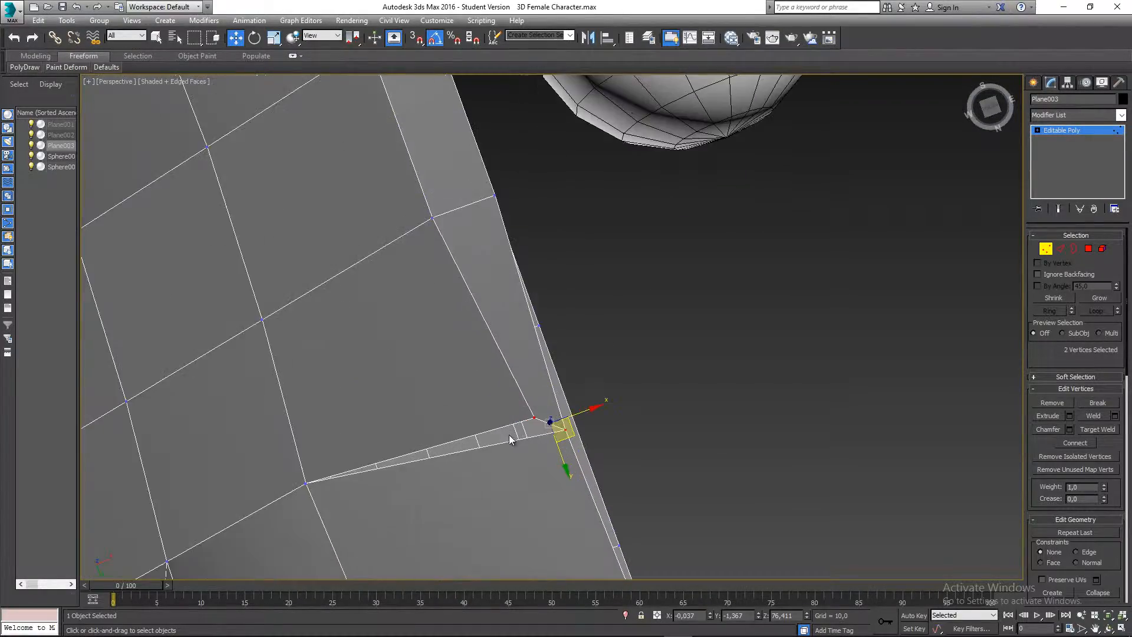
alt+middle_drag(509, 439, 621, 491)
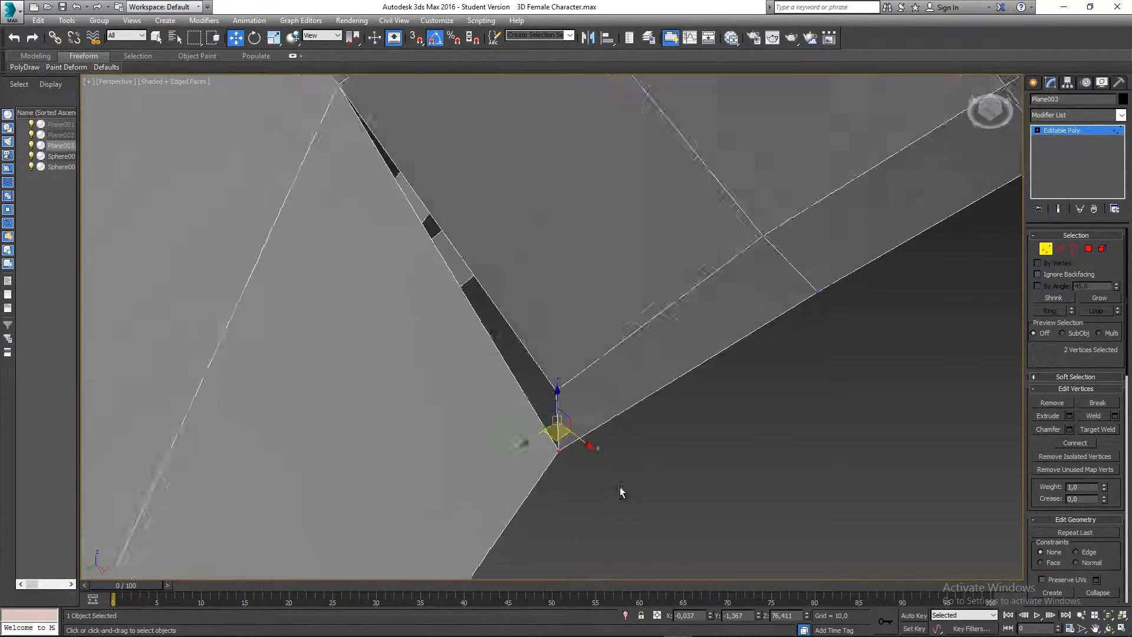
scroll(624, 488, down, 4)
scroll(828, 355, down, 3)
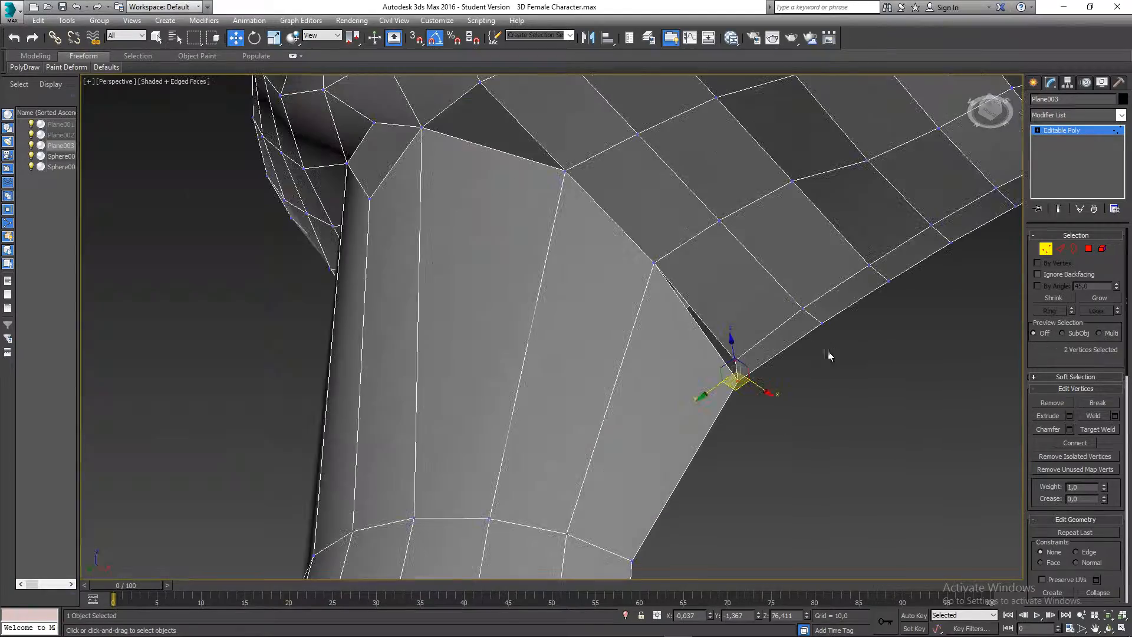
click(878, 391)
click(1045, 248)
scroll(791, 384, down, 5)
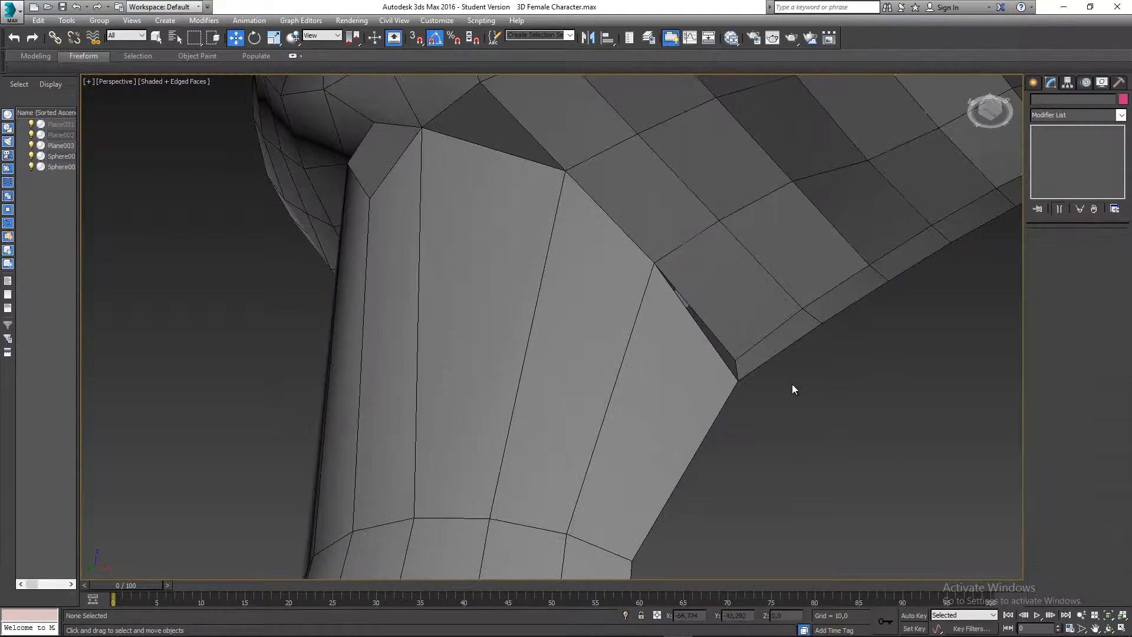
alt+middle_drag(784, 404, 675, 389)
Connect the ring of lengthwise edges on the upper neck with a new edge loop, and clear the selection
click(1063, 251)
alt+middle_drag(589, 353, 619, 371)
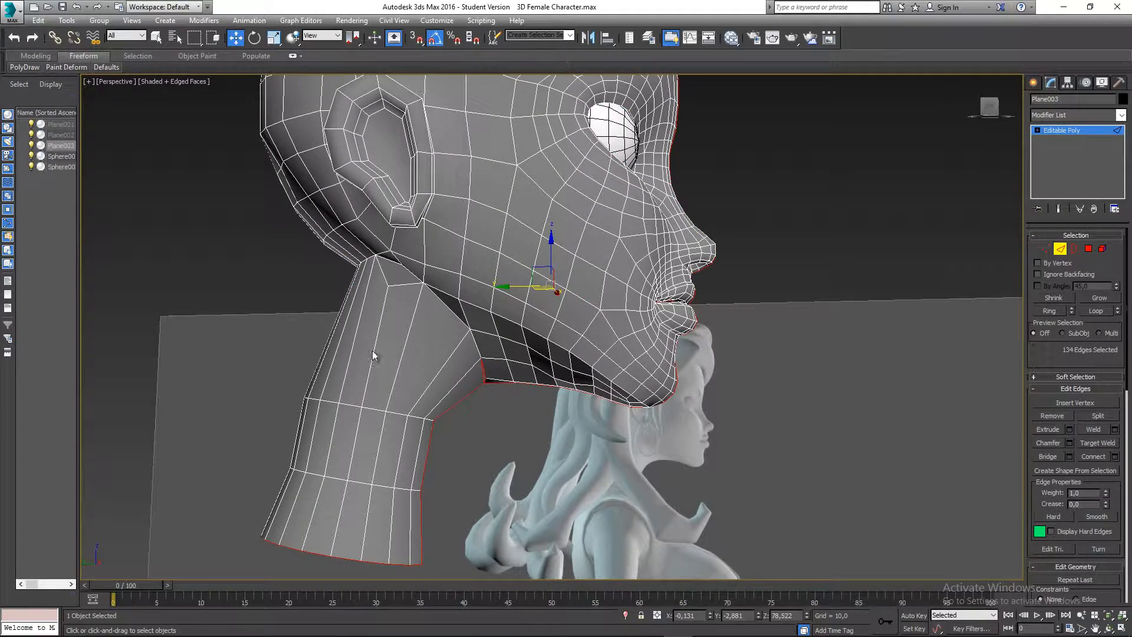
click(403, 352)
shift+click(439, 372)
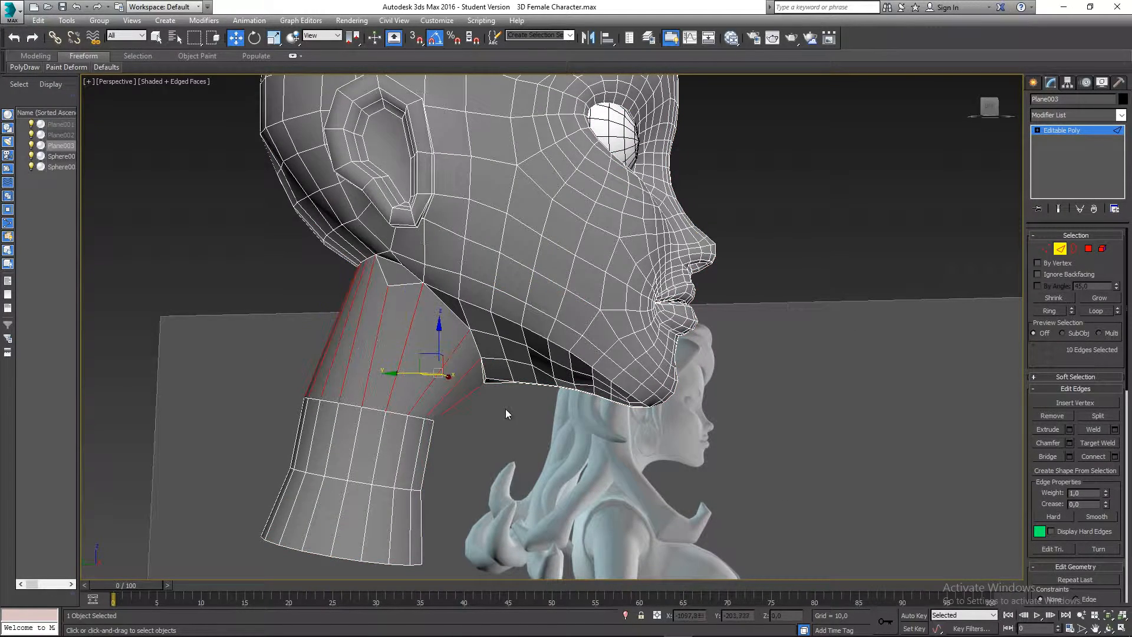
middle_drag(505, 412, 561, 400)
scroll(1098, 353, down, 2)
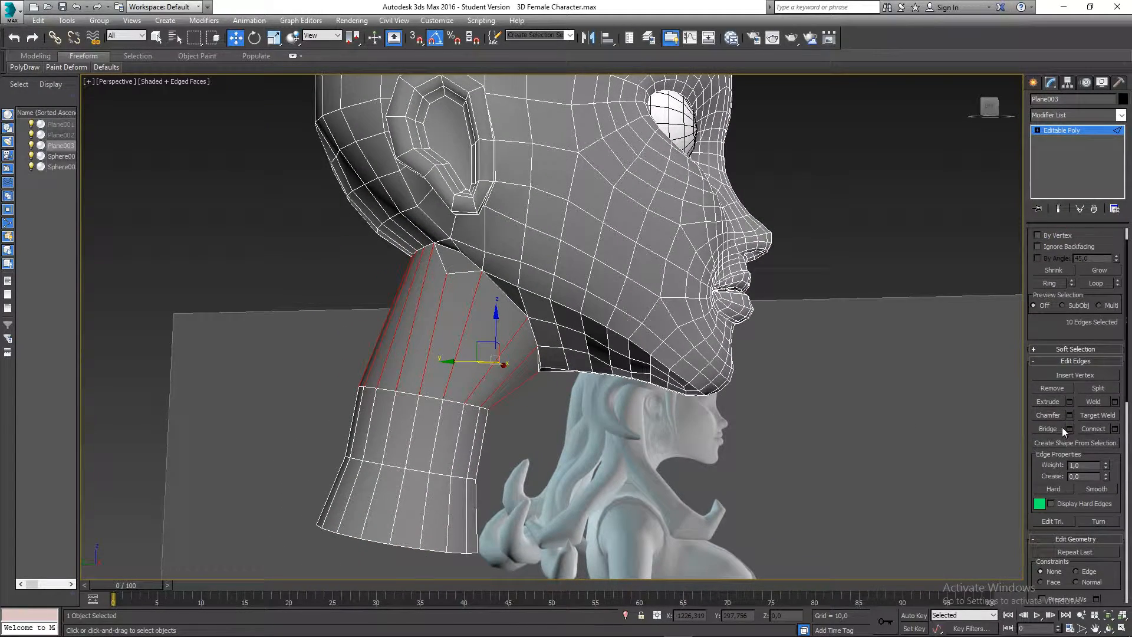
click(1095, 429)
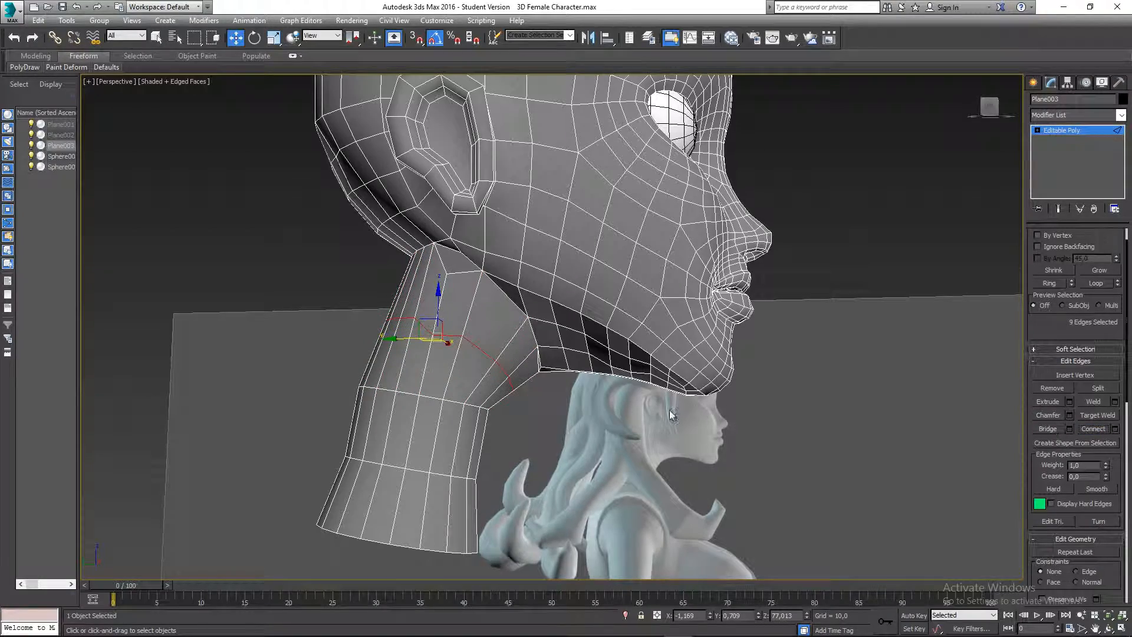
click(575, 406)
Move the neck's front corner vertex at the jaw gap to about X 0.061, Y -1.299, Z 76.359
alt+middle_drag(576, 407, 463, 366)
alt+middle_drag(448, 268, 608, 263)
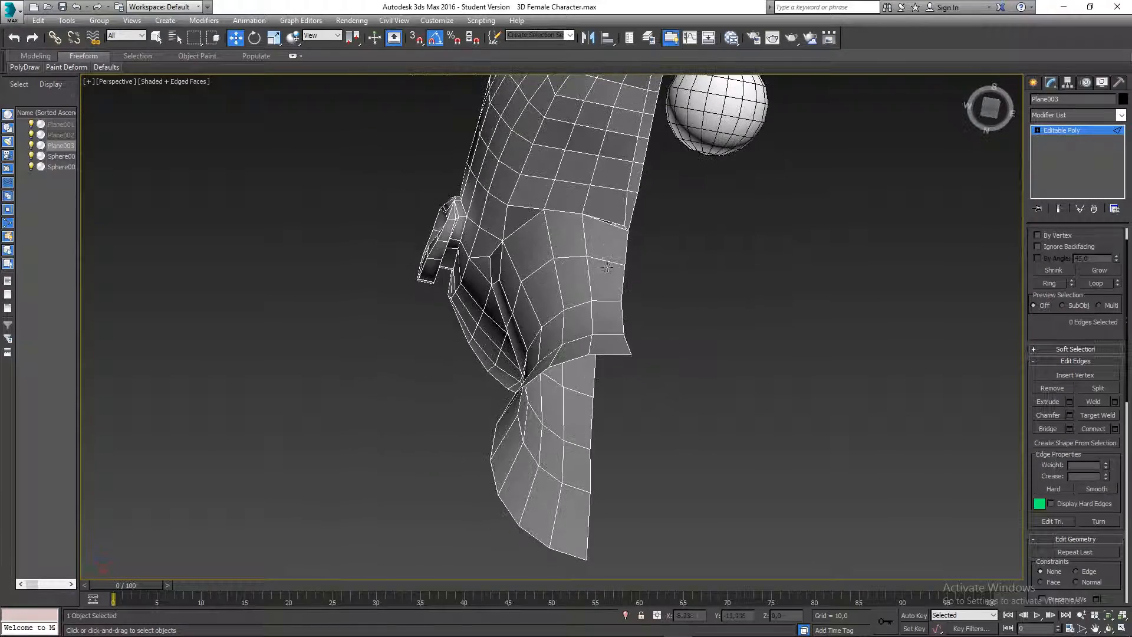
scroll(618, 224, up, 4)
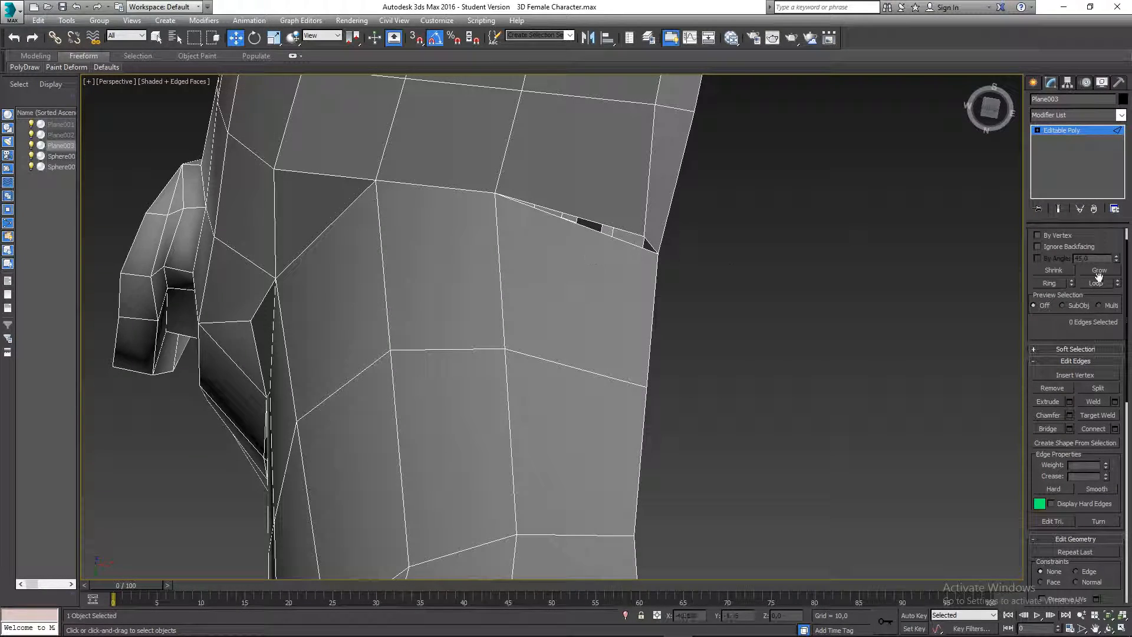
drag(1098, 276, 1077, 446)
click(1046, 249)
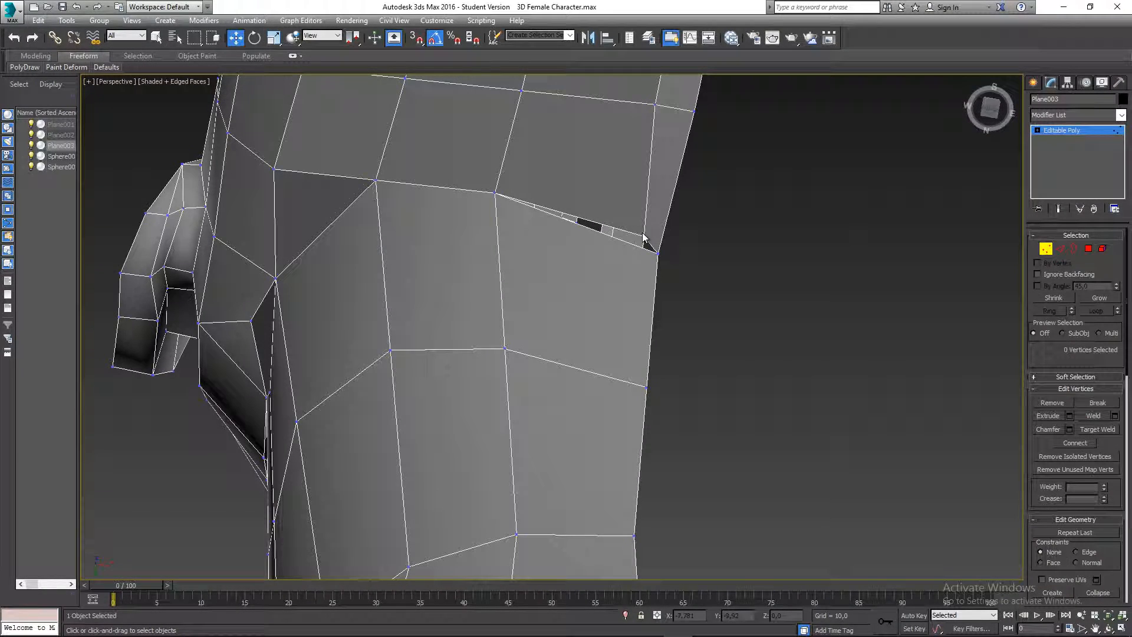
drag(656, 254, 680, 285)
scroll(676, 296, down, 3)
alt+middle_drag(681, 297, 665, 238)
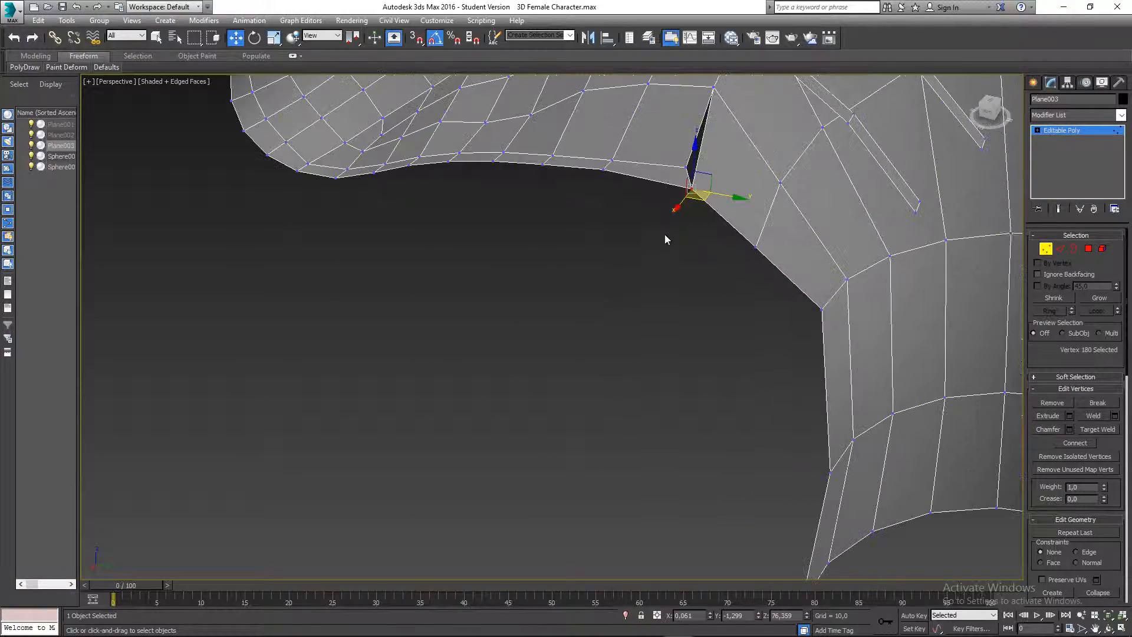
Try to bridge the two long edges on either side of the jaw gap, and clear the edge selection
click(1061, 249)
alt+middle_drag(746, 217, 687, 202)
click(675, 187)
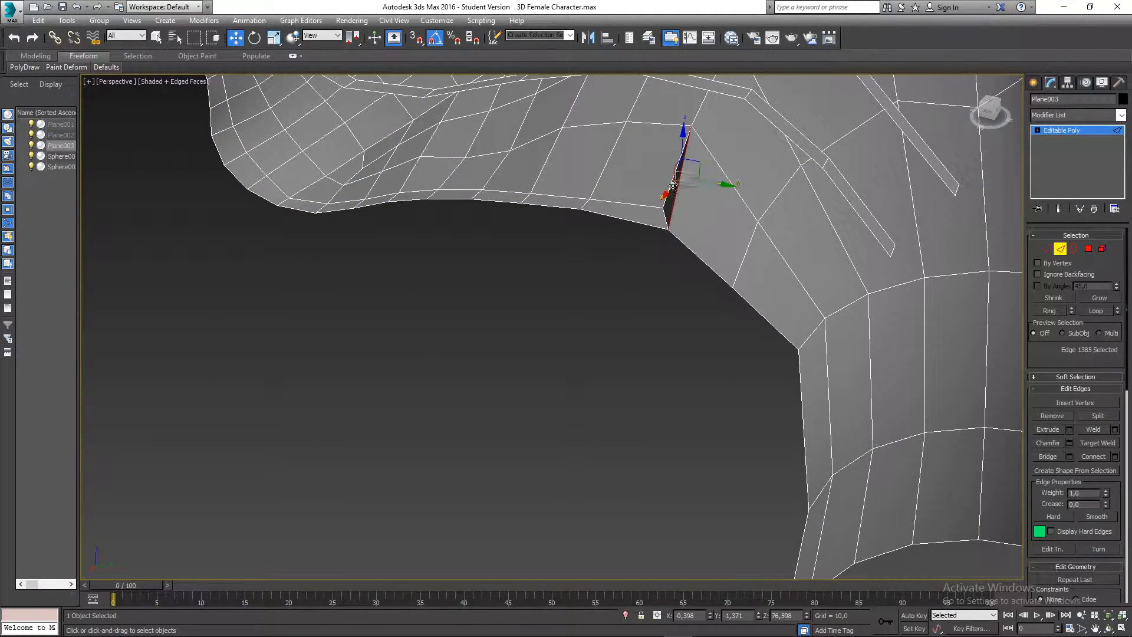
click(1052, 457)
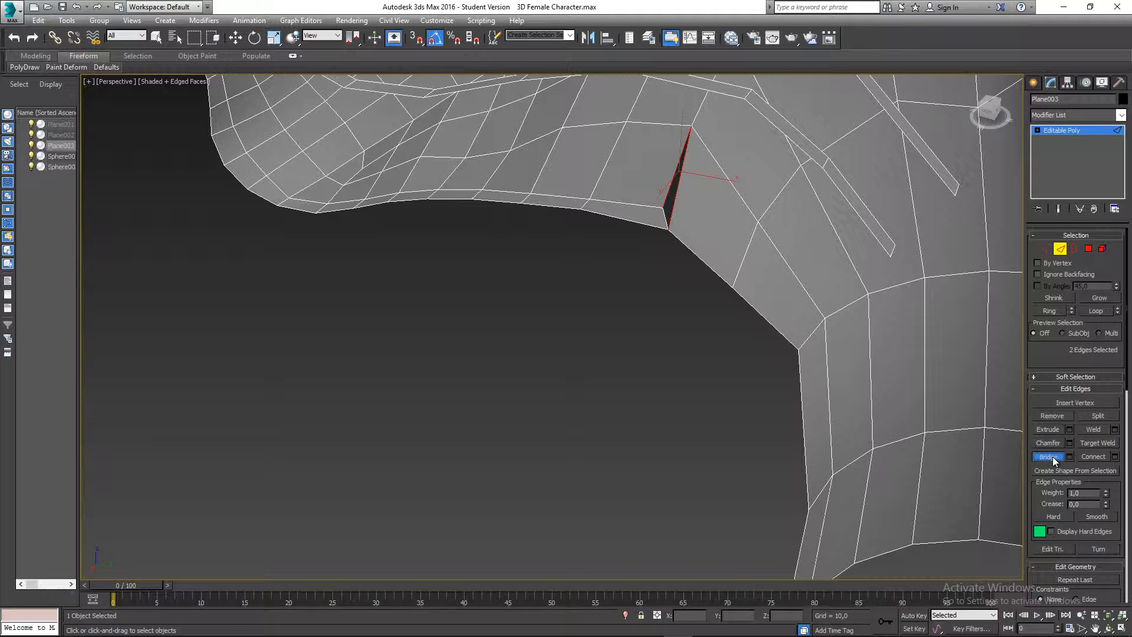
right_click(649, 290)
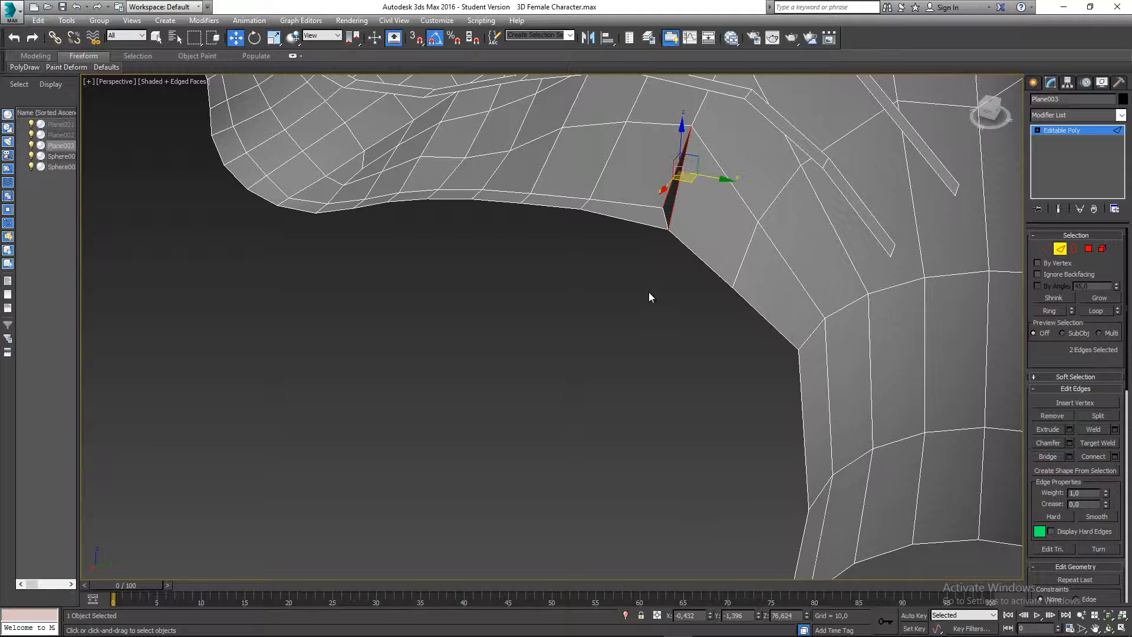
click(722, 330)
Inspect the jaw gap and the whole neck joint from below, and switch the mesh to vertex-level editing
alt+middle_drag(727, 332, 850, 257)
middle_drag(955, 259, 769, 389)
scroll(760, 409, down, 4)
scroll(768, 388, up, 3)
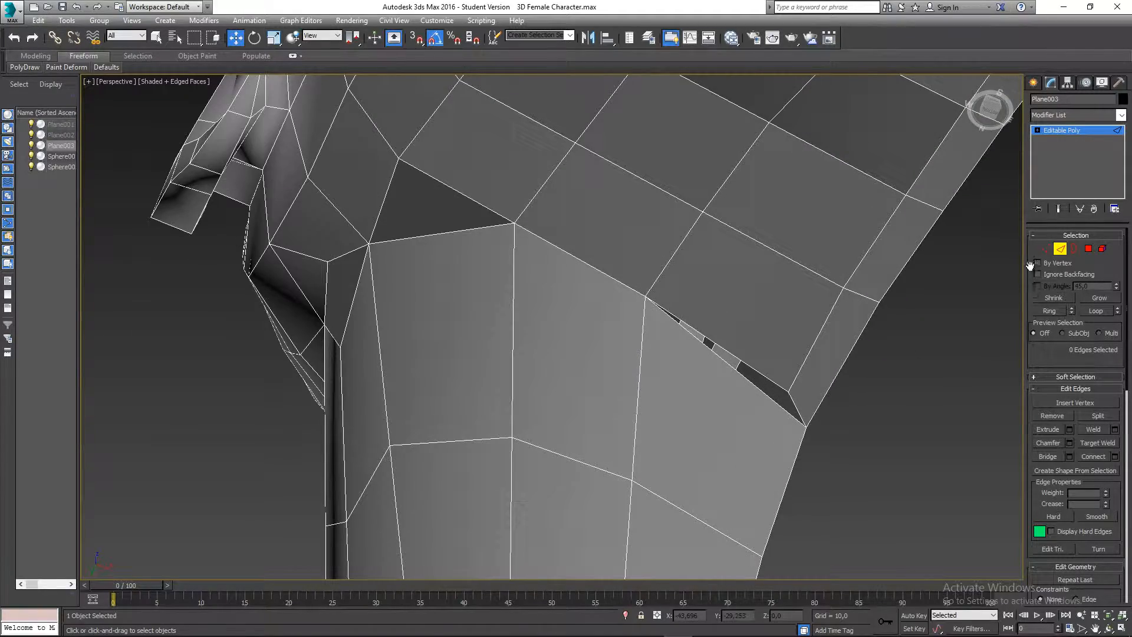
click(1046, 252)
scroll(918, 458, down, 6)
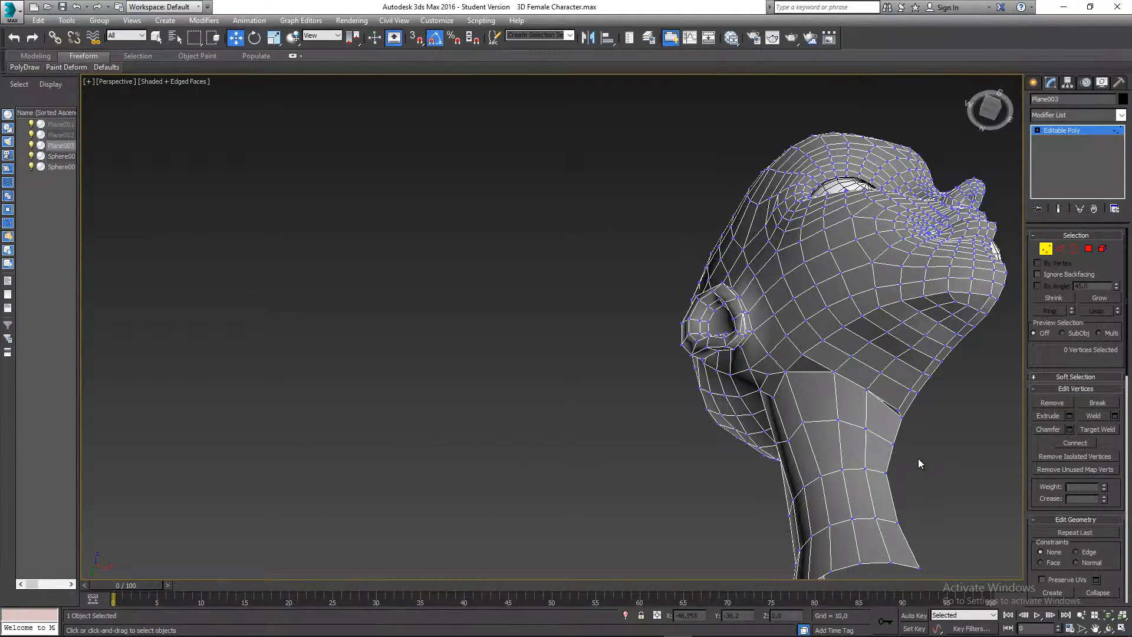
In the left view, shift the neck's lower vertex ring backward so its centre lies at about X -0.81, Y 1.692, Z 74.267
alt+middle_drag(918, 458, 674, 386)
scroll(643, 339, down, 4)
alt+middle_drag(678, 330, 408, 319)
scroll(408, 319, up, 3)
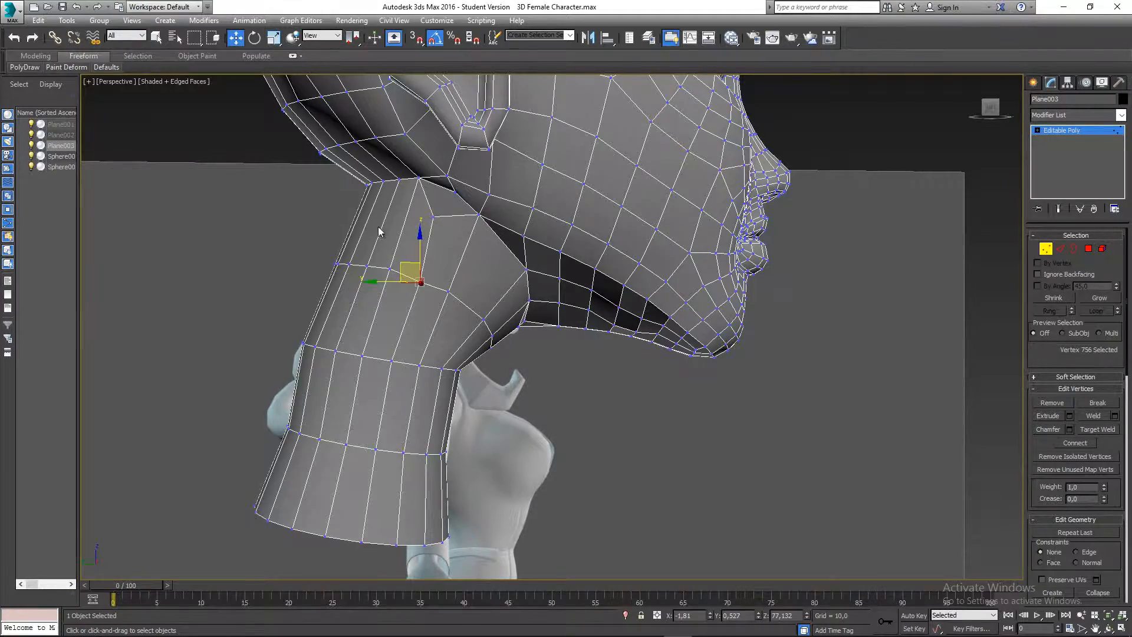
alt+middle_drag(379, 232, 455, 255)
scroll(443, 295, down, 5)
key(l)
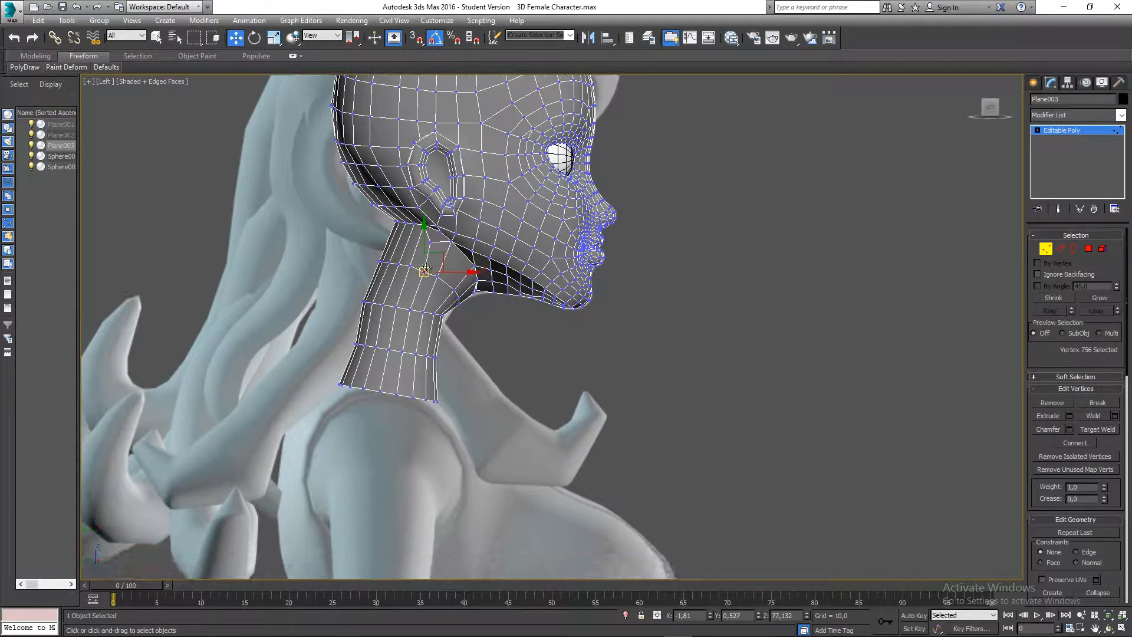
scroll(453, 248, up, 3)
middle_drag(455, 399, 460, 318)
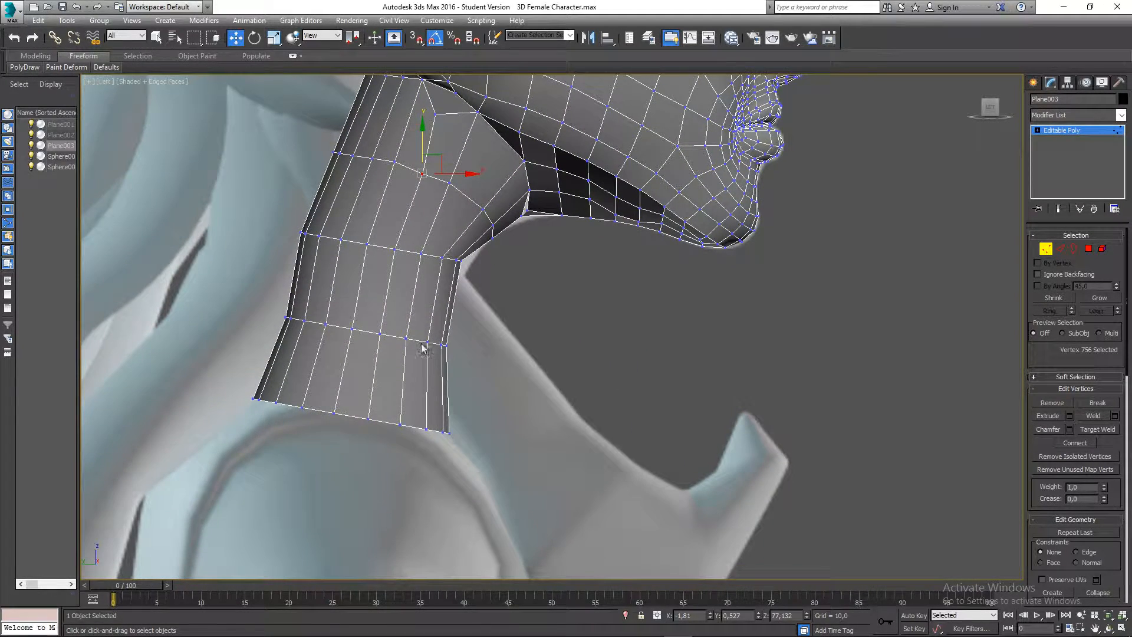
drag(380, 315, 376, 313)
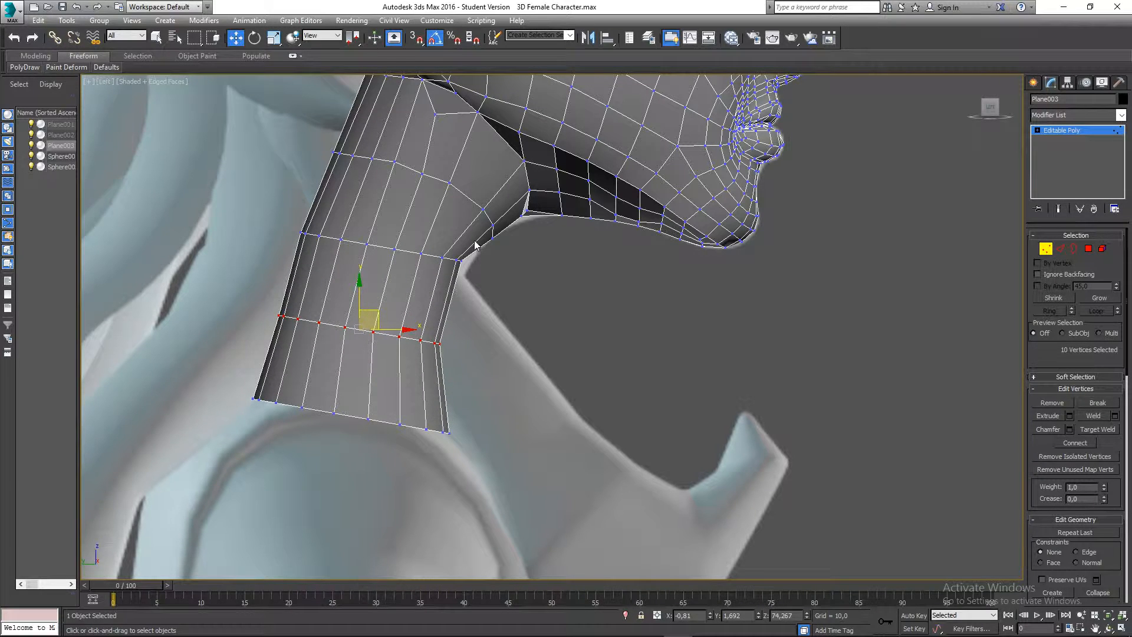
Nudge the two groups of throat vertices and the upper back-of-neck vertices to refine the neck's side profile, and clear the selection
middle_drag(475, 245, 480, 341)
drag(479, 342, 459, 298)
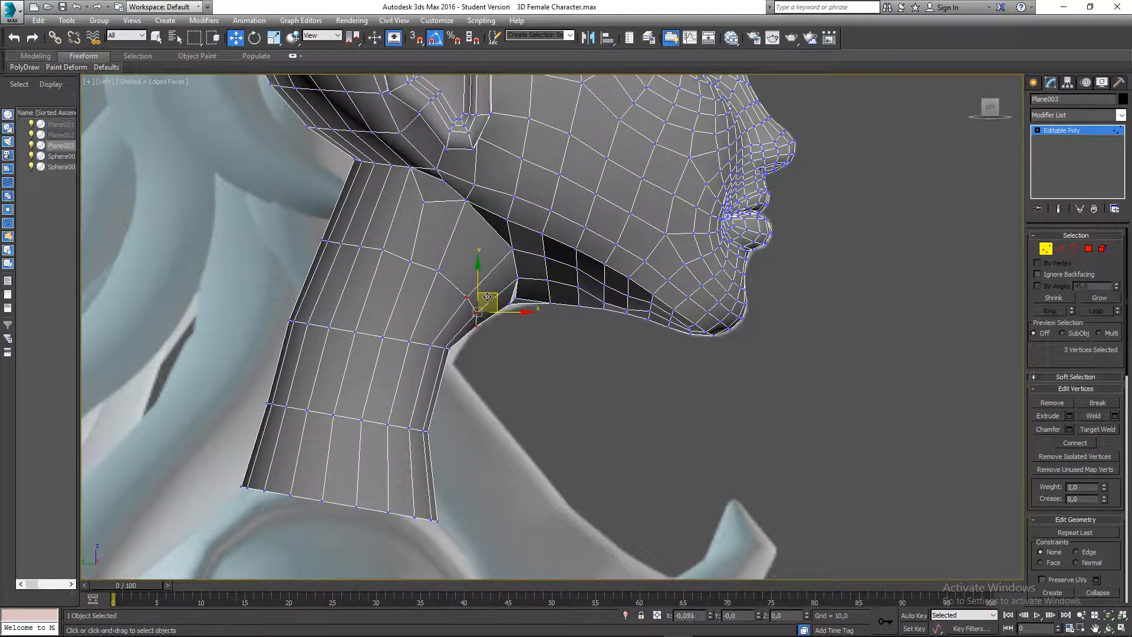
drag(458, 332, 464, 335)
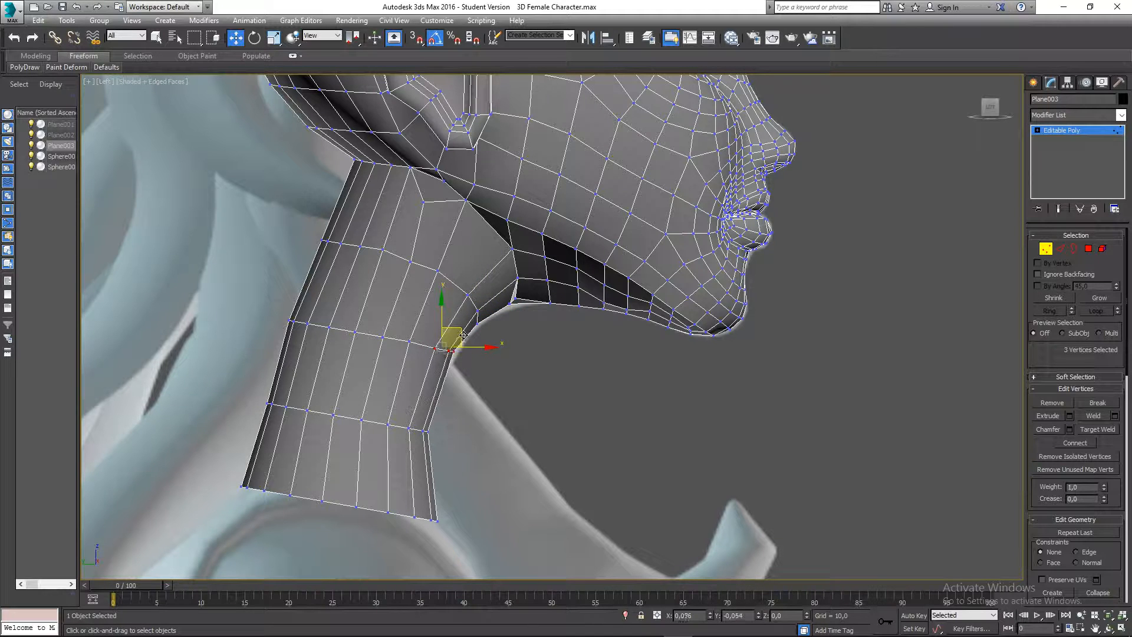
drag(349, 244, 344, 223)
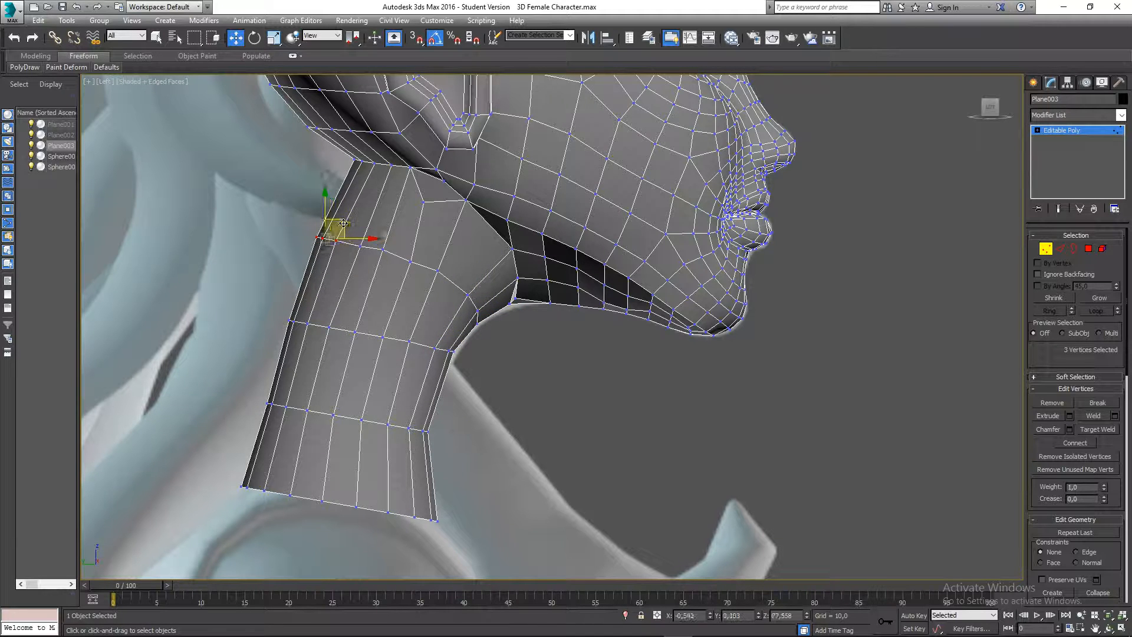
click(571, 366)
middle_drag(529, 368, 531, 389)
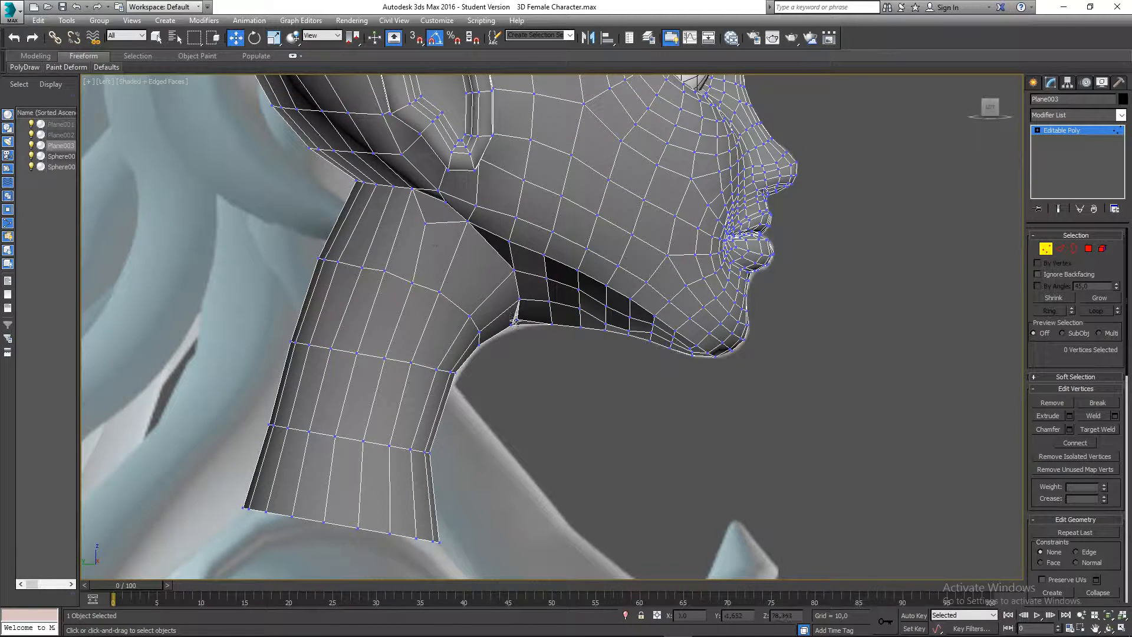
Leave vertex editing and examine the remaining gap where the front of the neck meets the underside of the jaw
scroll(565, 357, up, 10)
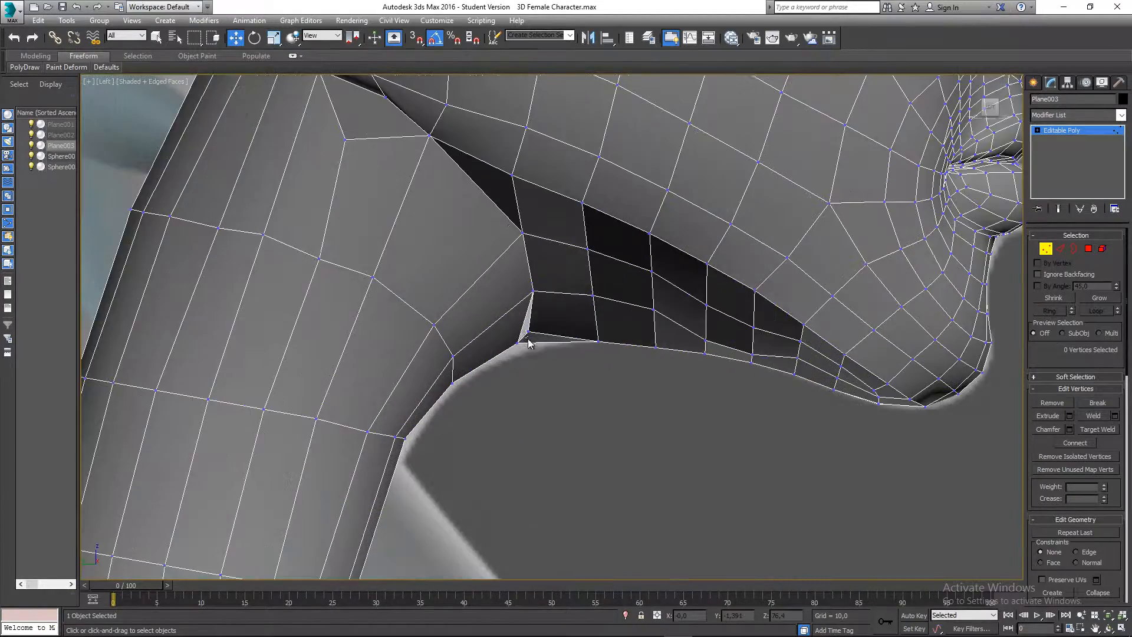
key(p)
alt+middle_drag(556, 350, 767, 354)
click(1043, 248)
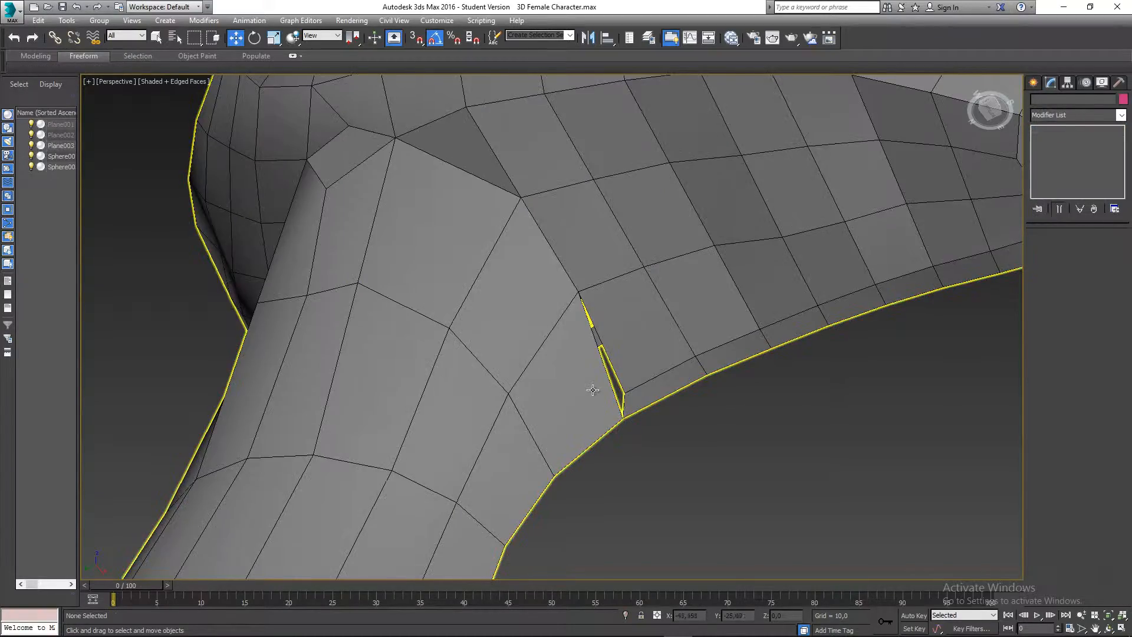
alt+middle_drag(589, 384, 560, 387)
scroll(613, 360, down, 5)
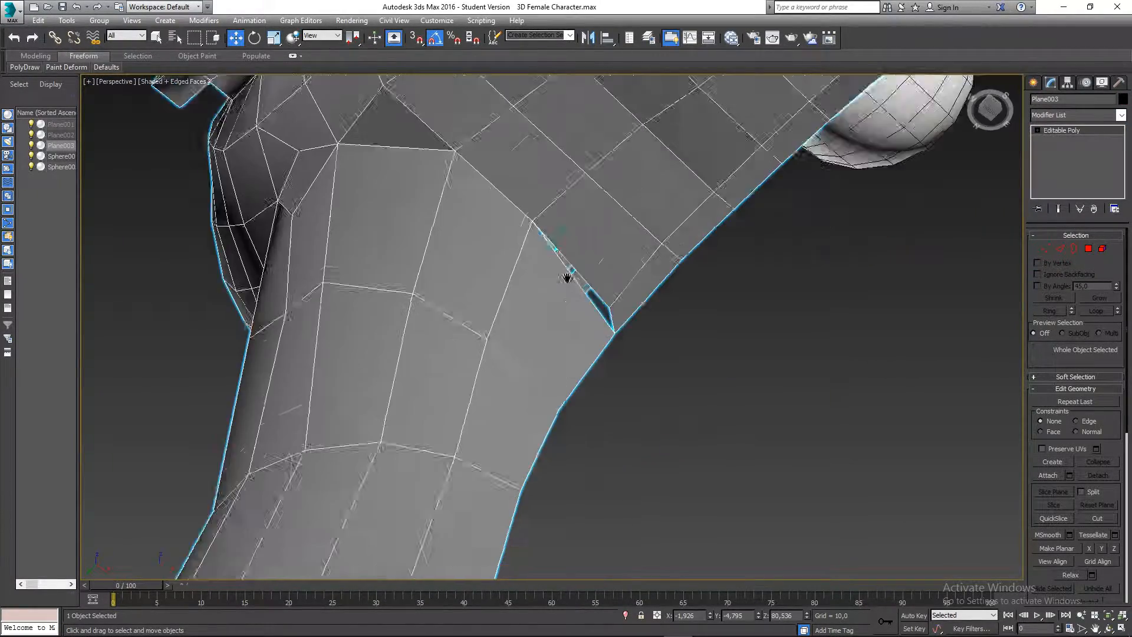
alt+middle_drag(567, 289, 583, 349)
scroll(560, 284, down, 6)
scroll(560, 354, up, 8)
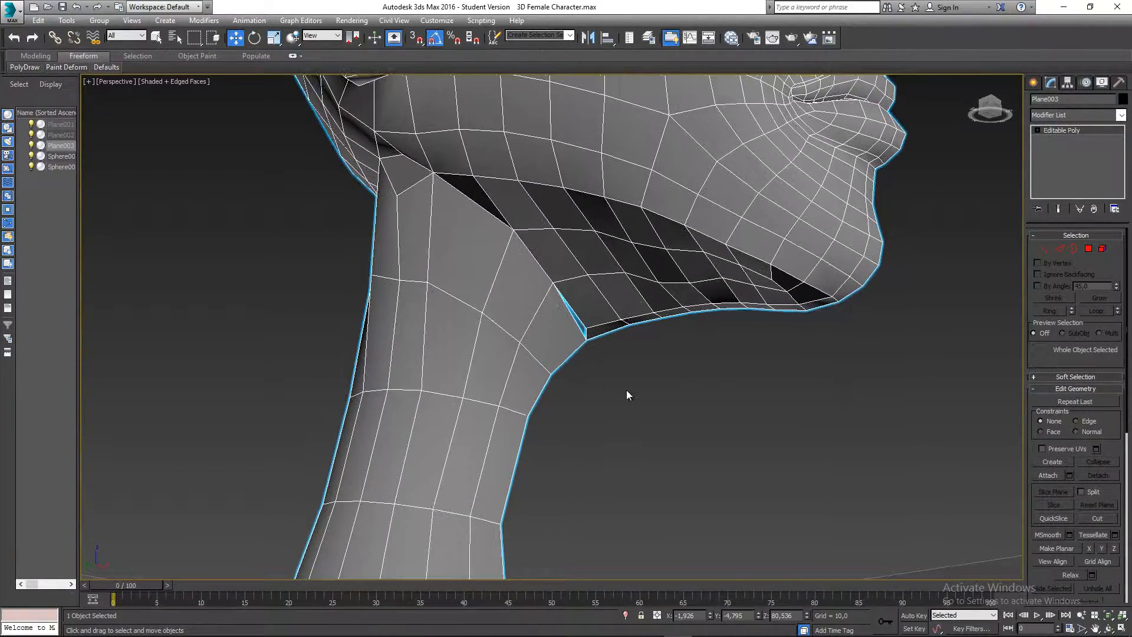
Apply Symmetry and TurboSmooth modifiers to the head mesh, with 3 iterations and Isoline Display enabled
alt+middle_drag(626, 379, 563, 407)
scroll(678, 386, down, 5)
click(638, 407)
scroll(637, 404, down, 3)
scroll(604, 434, up, 6)
key(q)
click(563, 407)
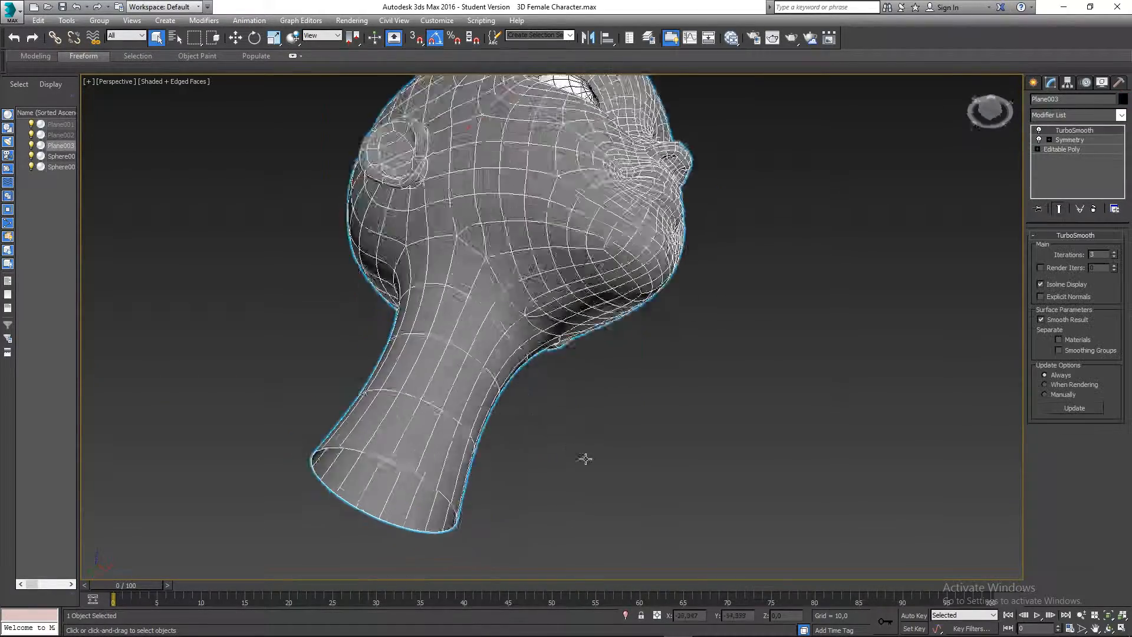
Examine the smoothed neck joint and the edge flow at the back of the head from several angles
click(585, 459)
alt+middle_drag(585, 458, 564, 426)
alt+middle_drag(560, 358, 478, 309)
scroll(575, 342, up, 4)
click(575, 345)
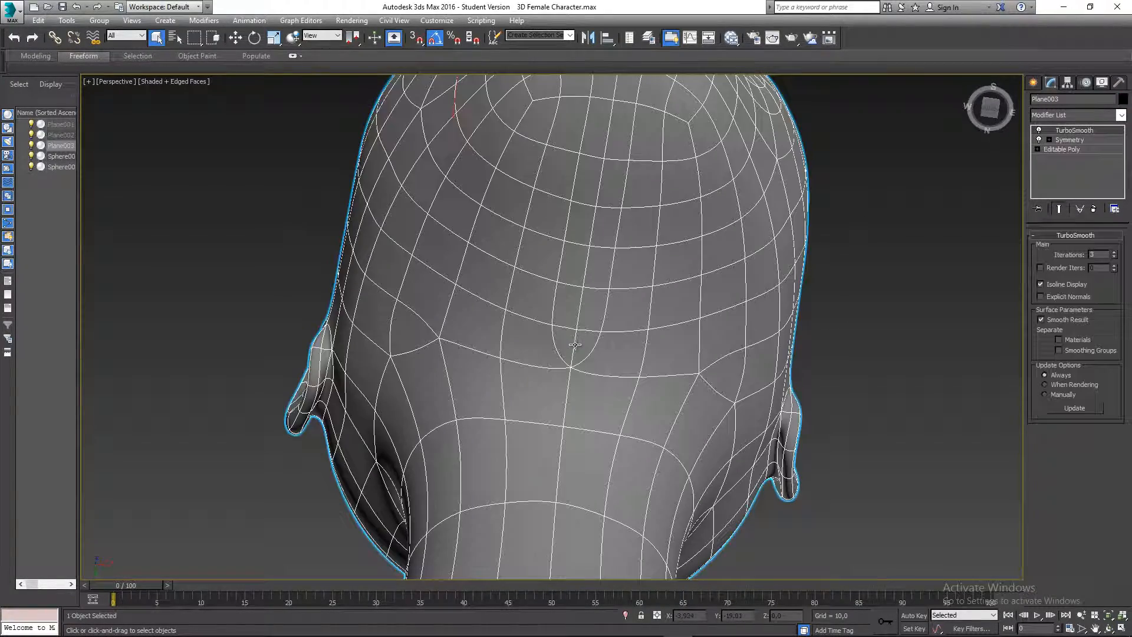
Disable TurboSmooth and Symmetry, and compare the half head's neck and jaw profile with the side reference in the left view
click(1039, 130)
alt+middle_drag(1002, 155, 581, 347)
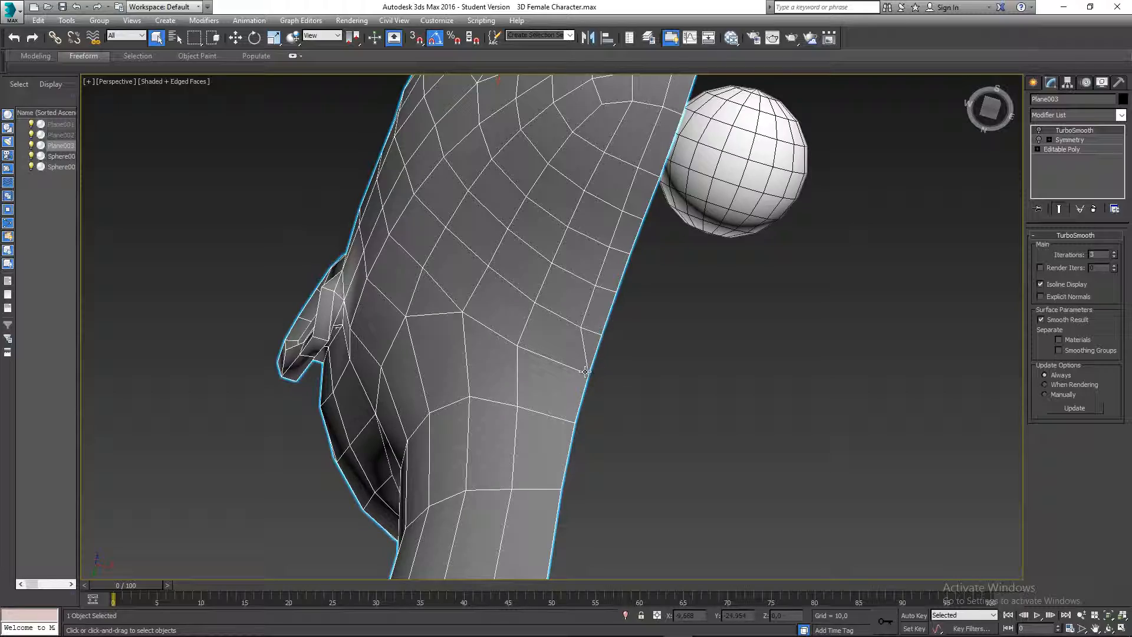
mouse_move(609, 379)
alt+middle_down()
mouse_move(639, 374)
mouse_move(705, 446)
mouse_move(681, 450)
mouse_move(737, 363)
mouse_move(618, 368)
alt+middle_up()
key(l)
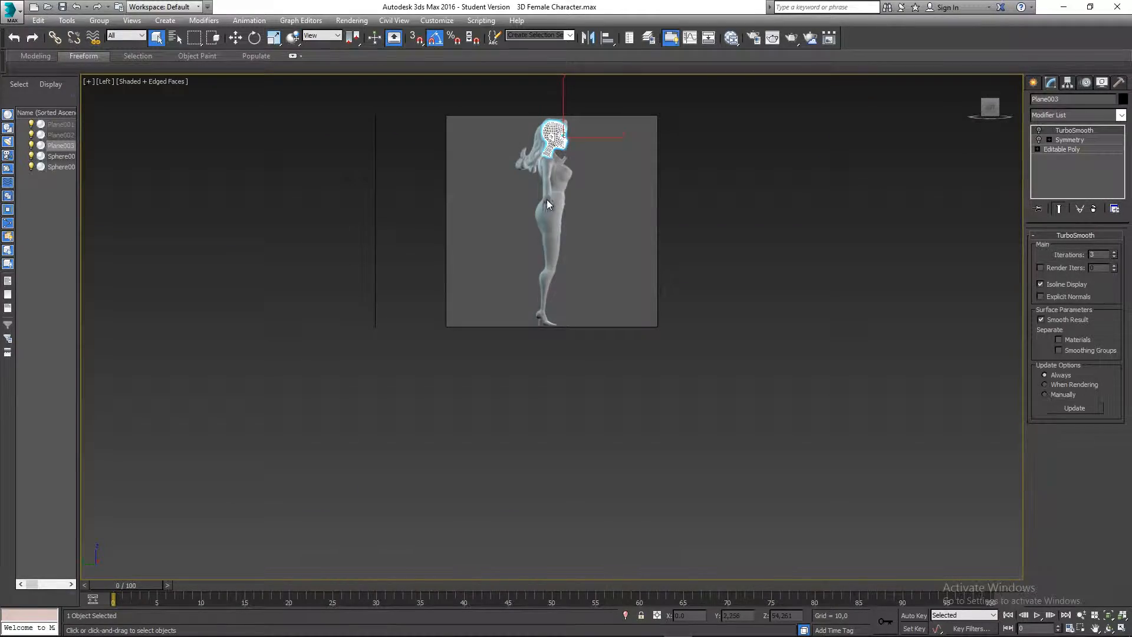
key(z)
scroll(570, 317, up, 6)
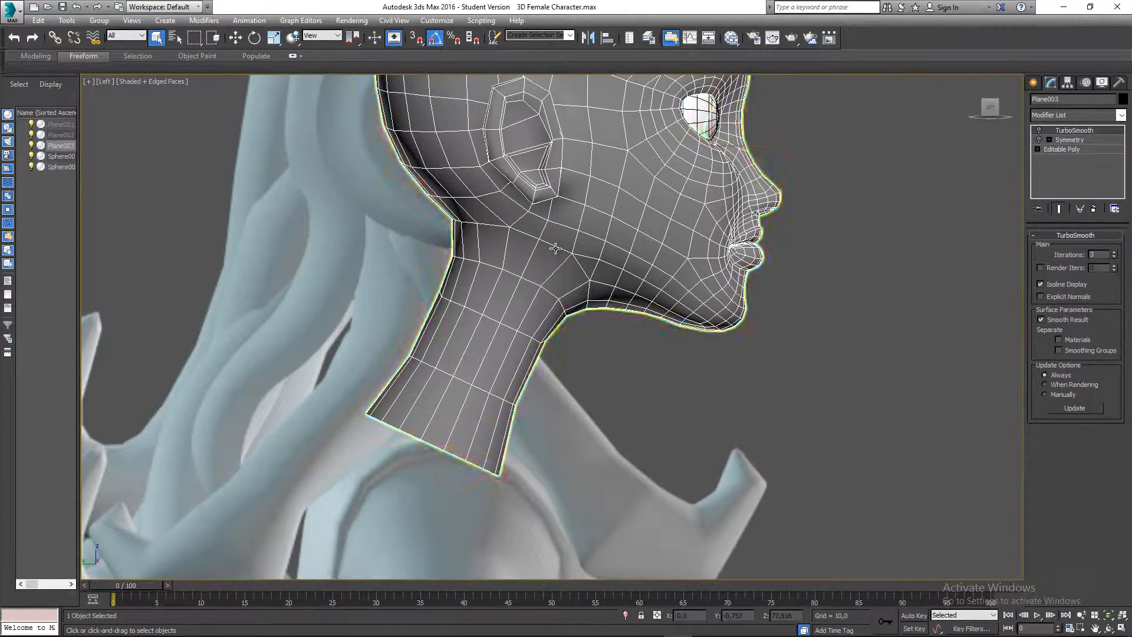
click(556, 315)
click(524, 285)
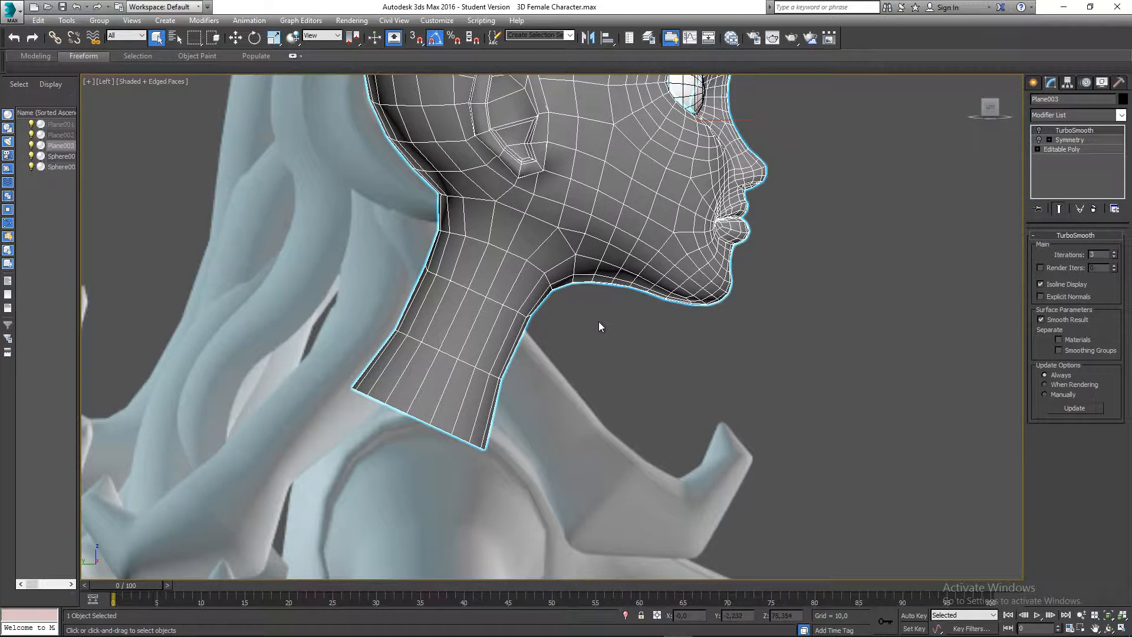
scroll(599, 321, up, 2)
middle_drag(599, 321, 588, 355)
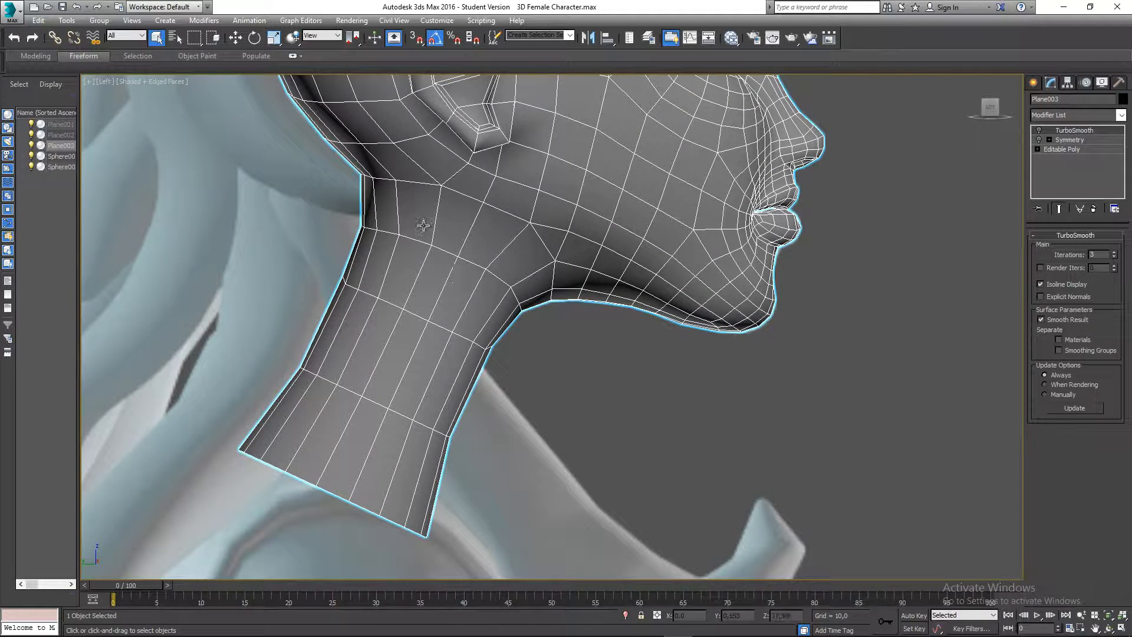
middle_drag(468, 277, 467, 290)
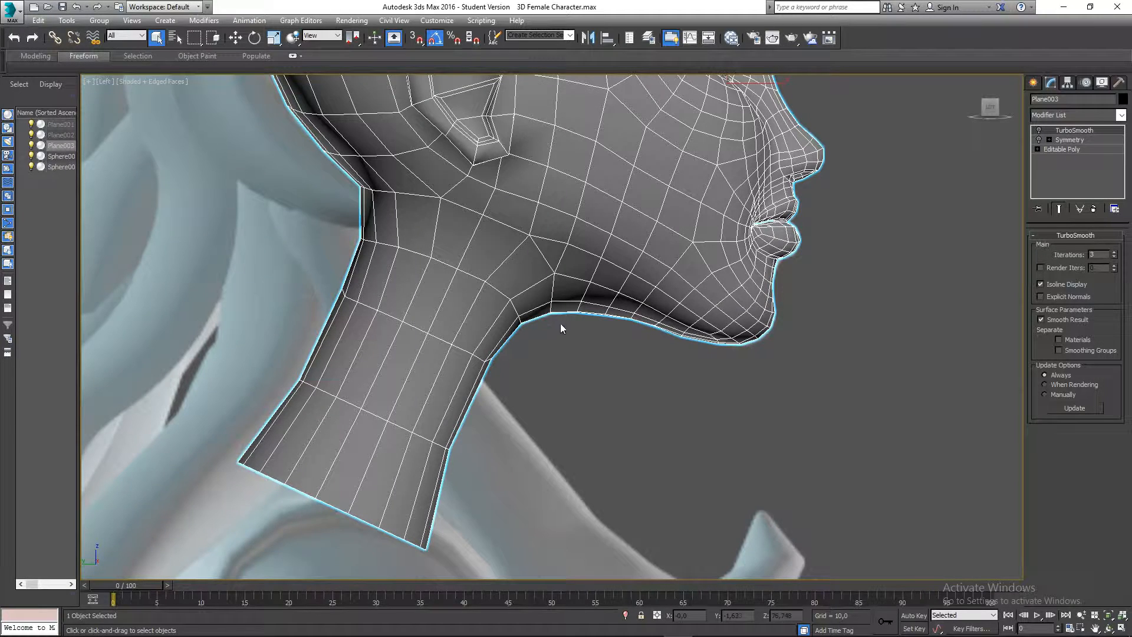
middle_drag(476, 238, 484, 281)
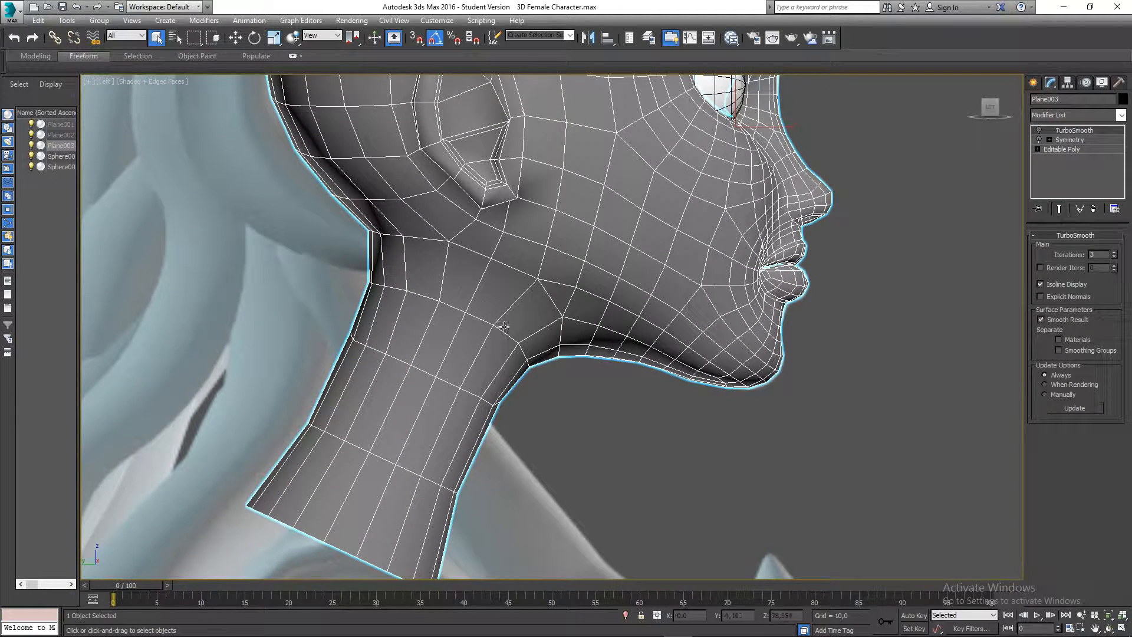
middle_drag(602, 302, 561, 208)
Return to the perspective view, re-enable Symmetry and TurboSmooth, deselect the mesh, and review the complete head and neck
key(p)
scroll(565, 248, down, 5)
alt+middle_drag(567, 264, 548, 392)
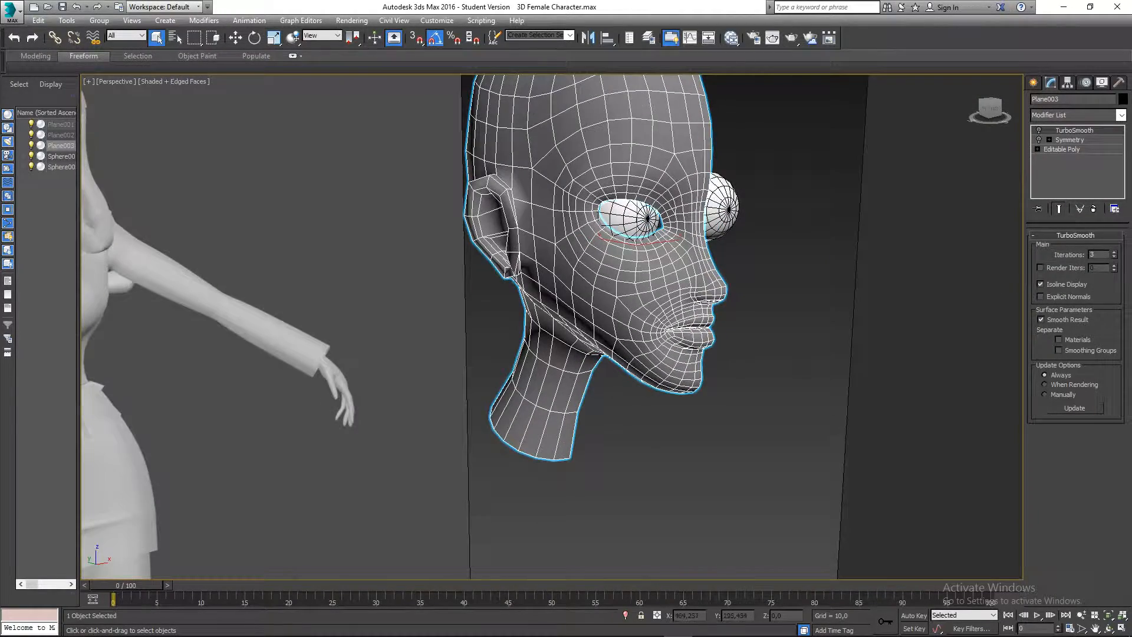
click(1038, 138)
click(1038, 130)
click(779, 273)
alt+middle_drag(780, 273, 699, 302)
middle_drag(699, 302, 610, 331)
scroll(628, 349, down, 5)
scroll(629, 335, up, 4)
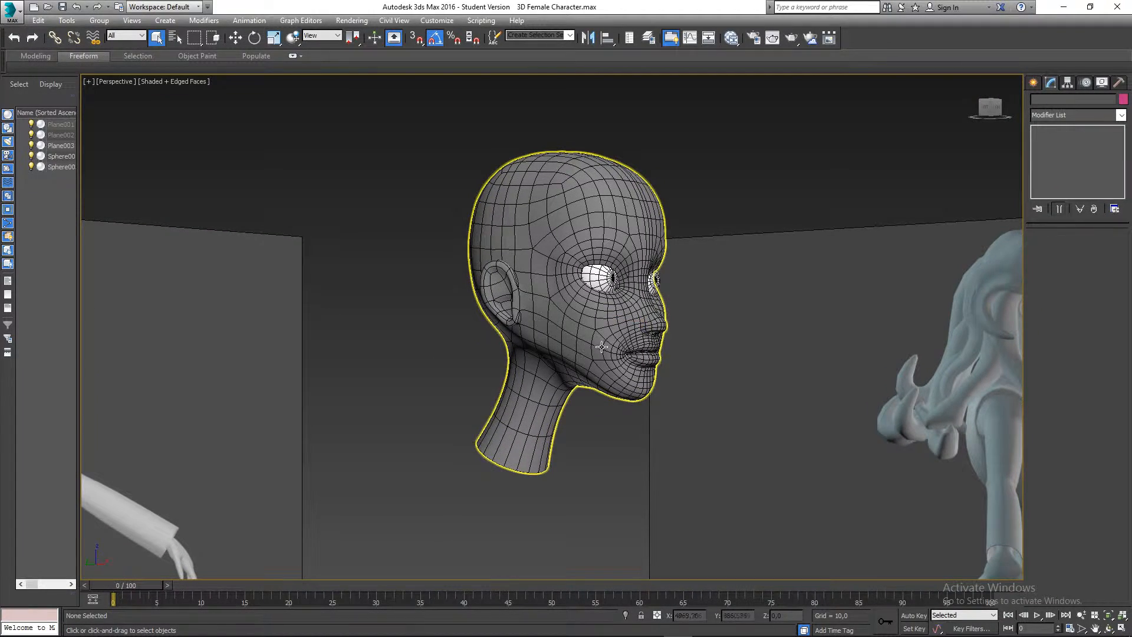
mouse_move(609, 466)
middle_down()
mouse_move(619, 440)
mouse_move(611, 459)
middle_up()
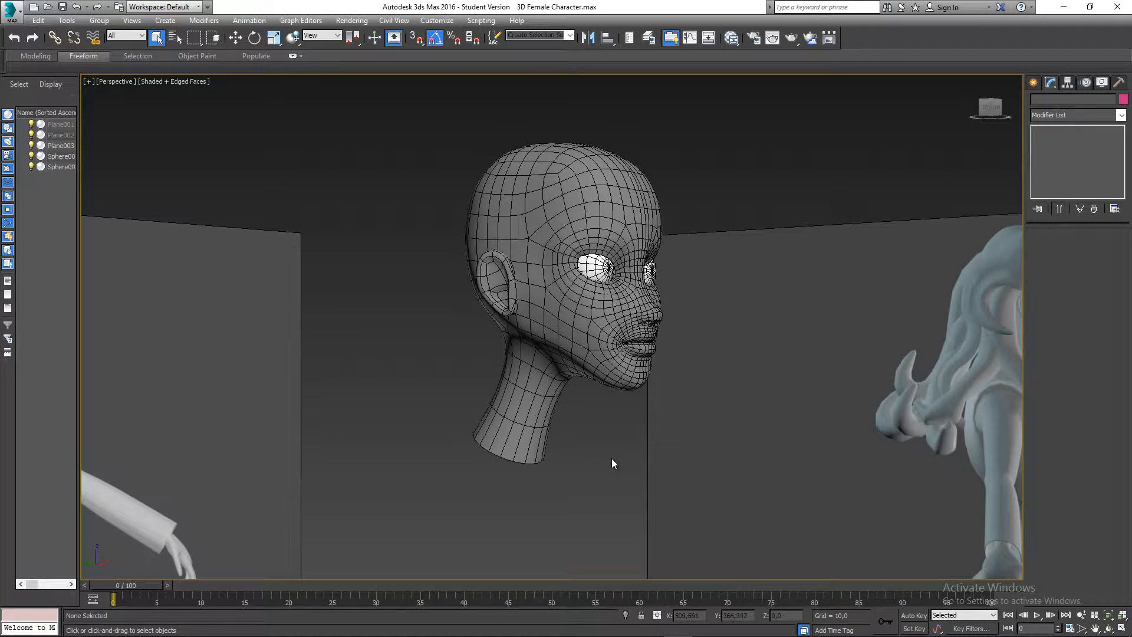